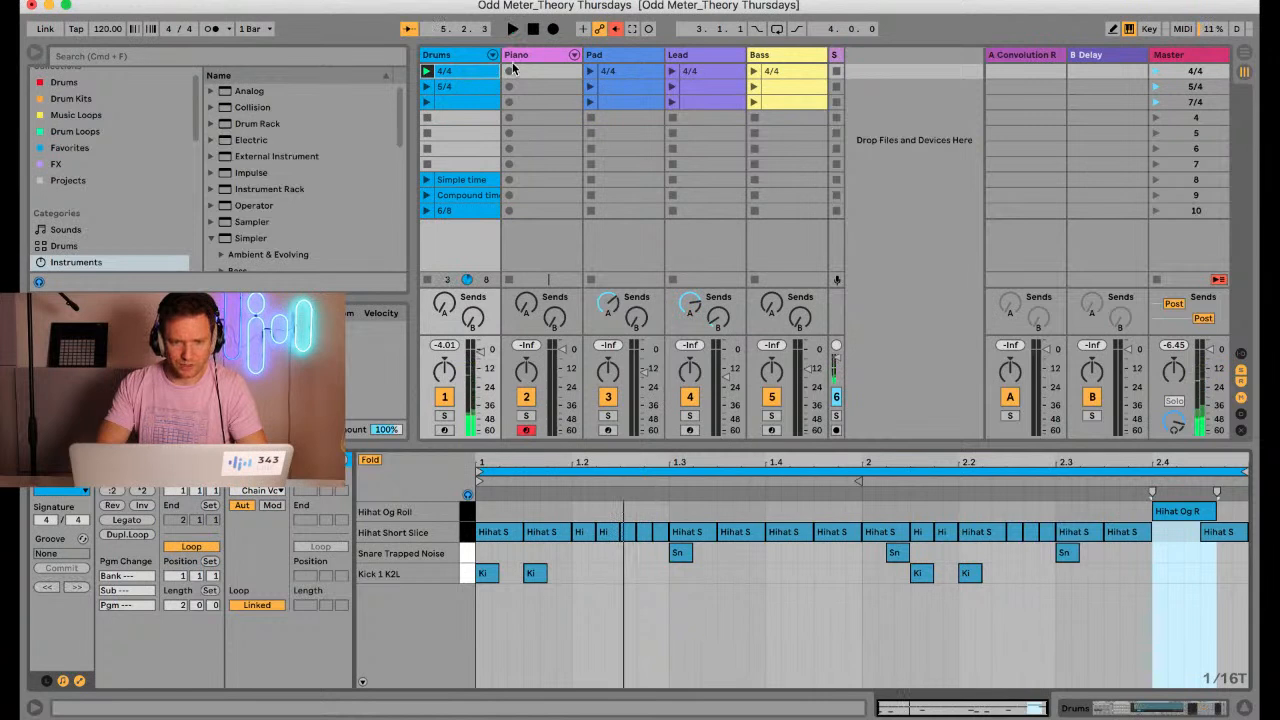
Arm the Lead track and record a four-bar melody of C4, C#4, F4 and G4 over the drum loop into its scene 5 slot
{"action": "left_click", "coordinate": [607, 430]}
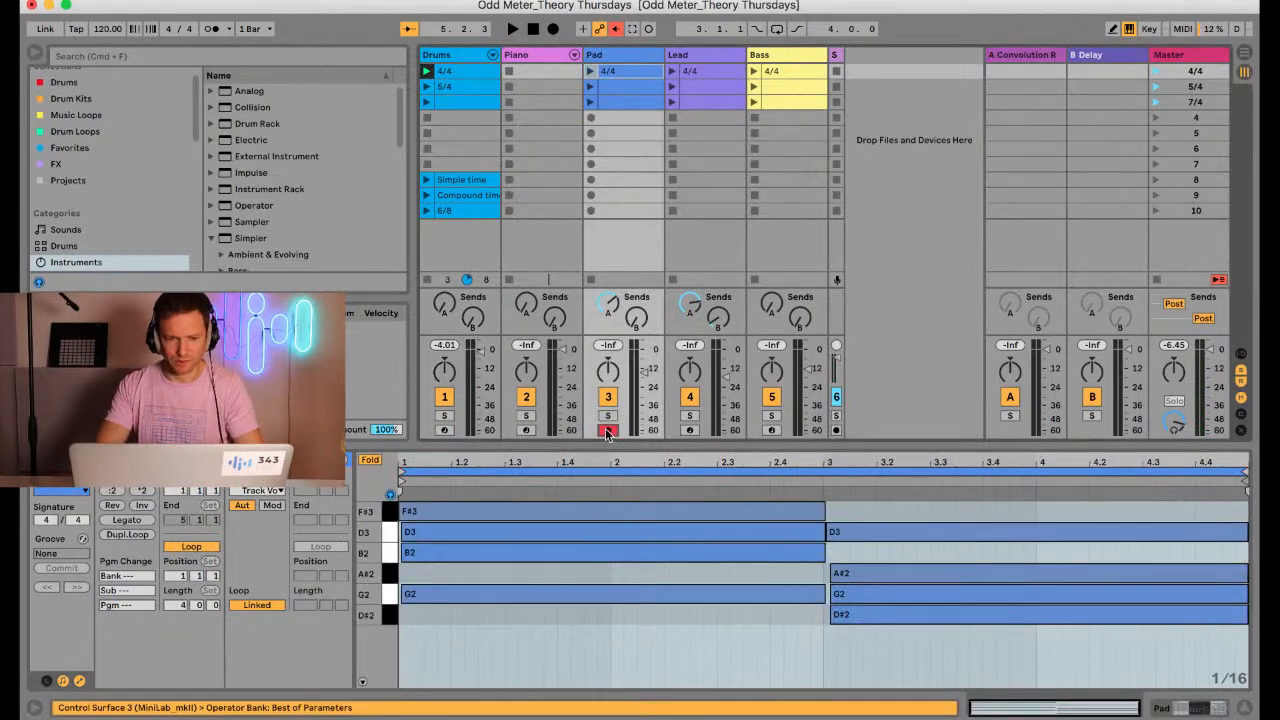
{"action": "left_click", "coordinate": [689, 430]}
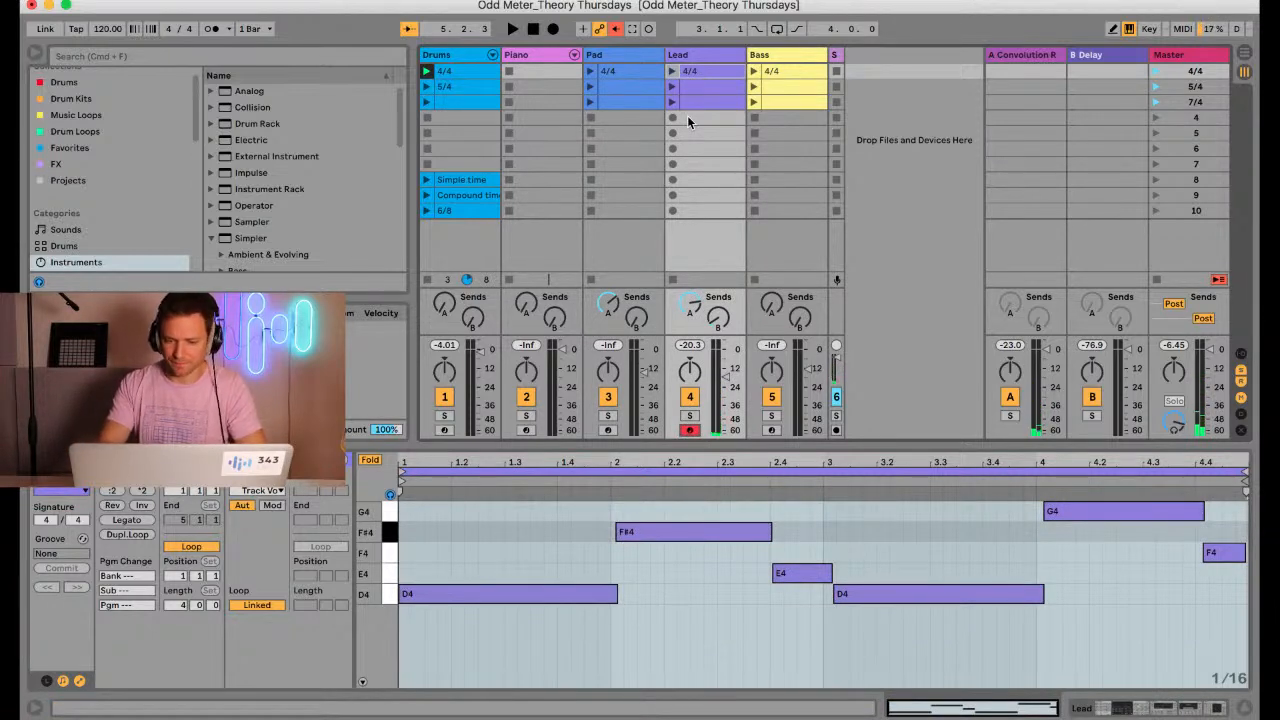
{"action": "key", "text": "space"}
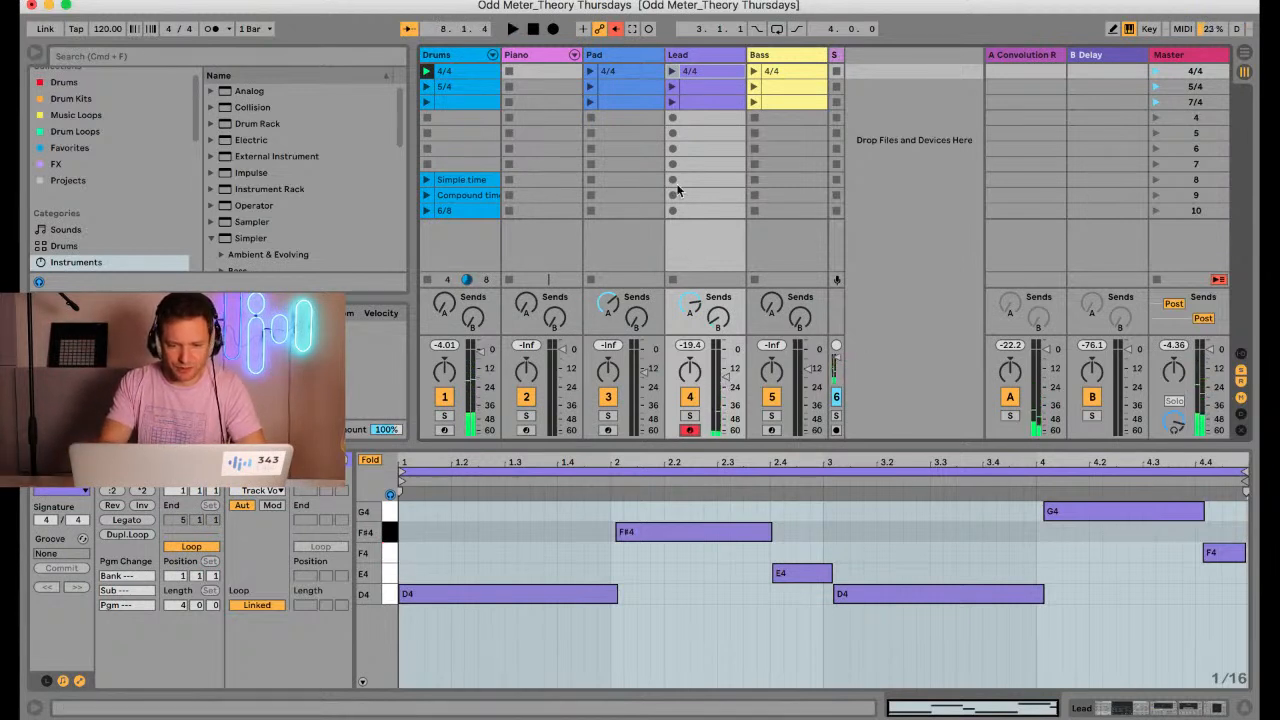
{"action": "left_click", "coordinate": [673, 133]}
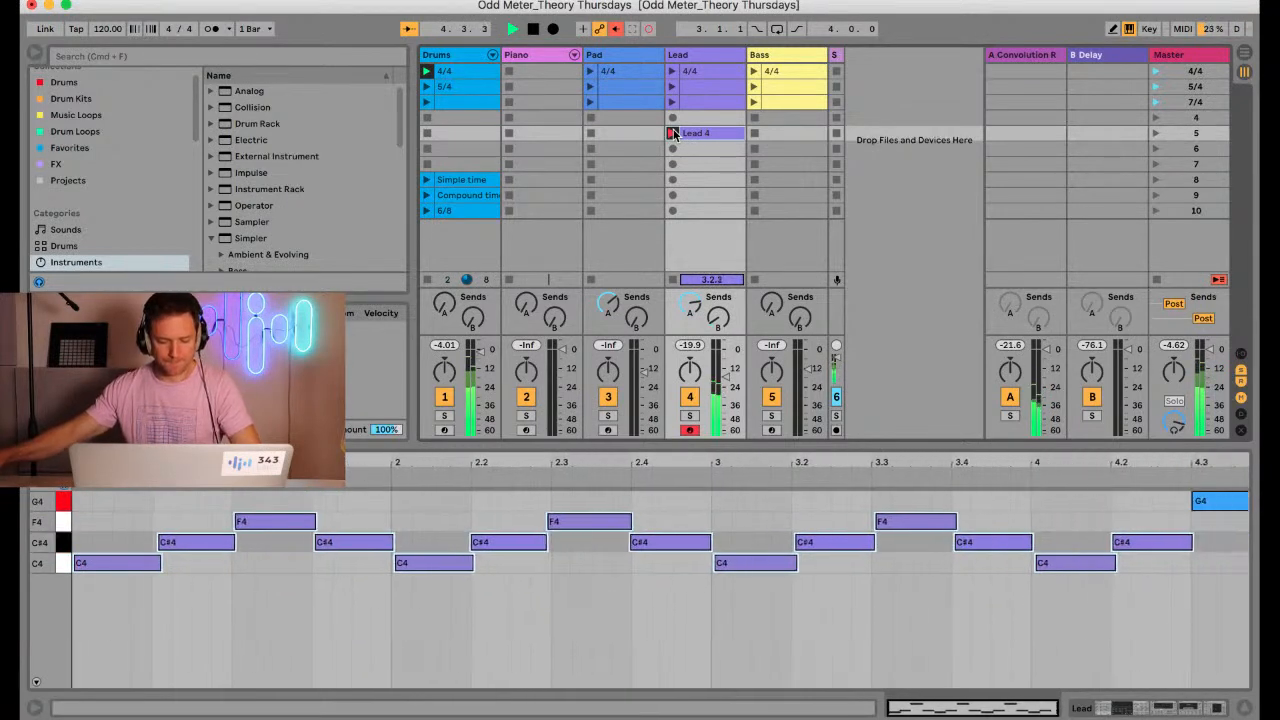
{"action": "left_click", "coordinate": [672, 133]}
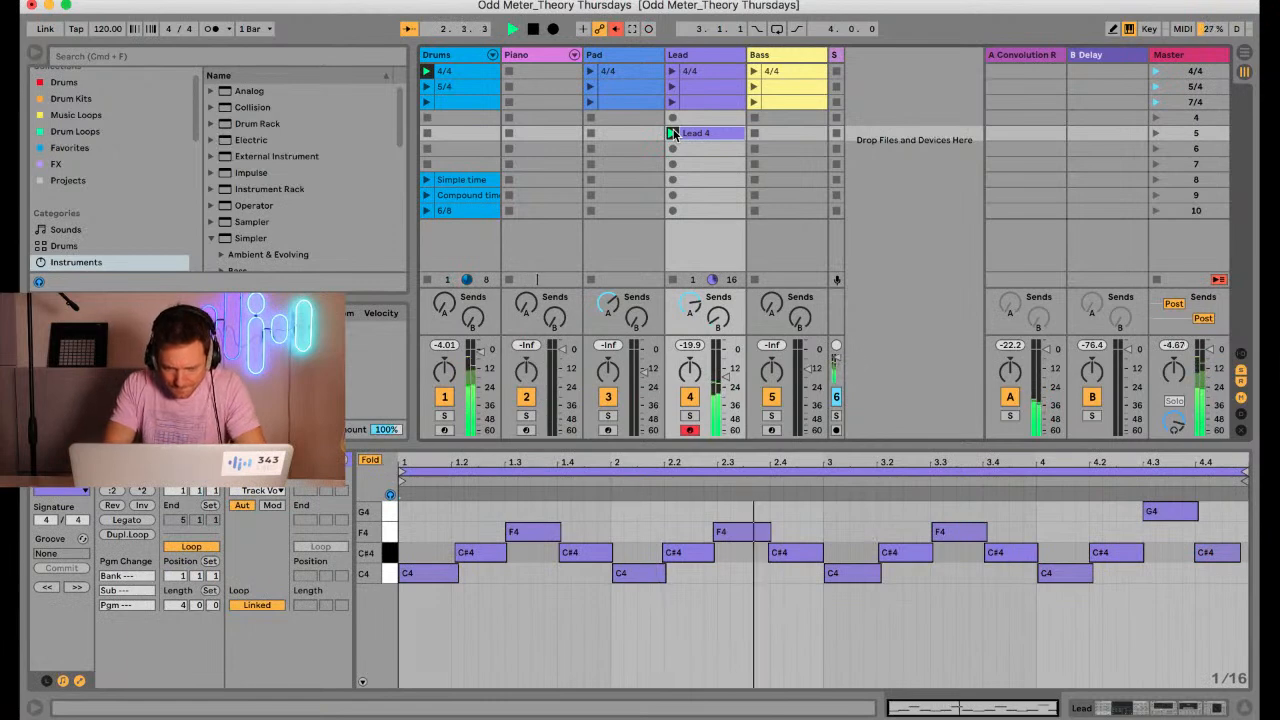
Quantize the start and end of all notes in the recorded lead clip to 1/4 at 100%
{"action": "left_click", "coordinate": [845, 548]}
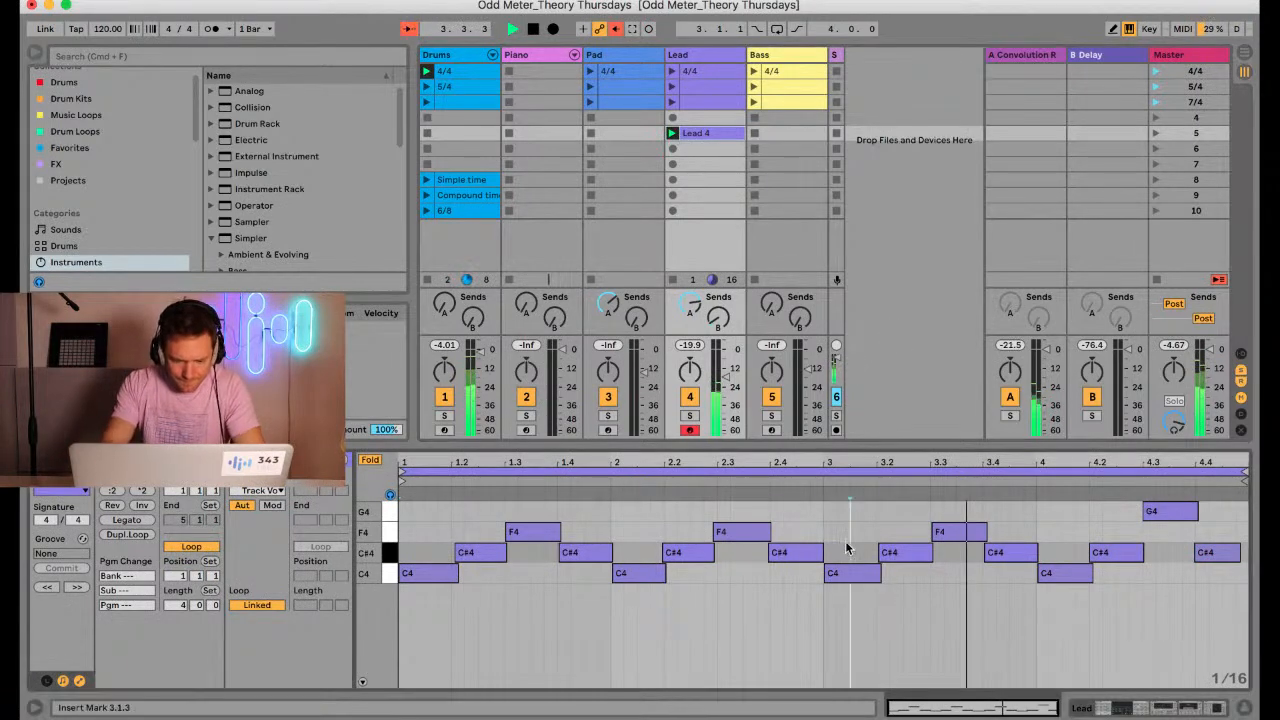
{"action": "key", "text": "super+a"}
{"action": "key", "text": "super+shift+u"}
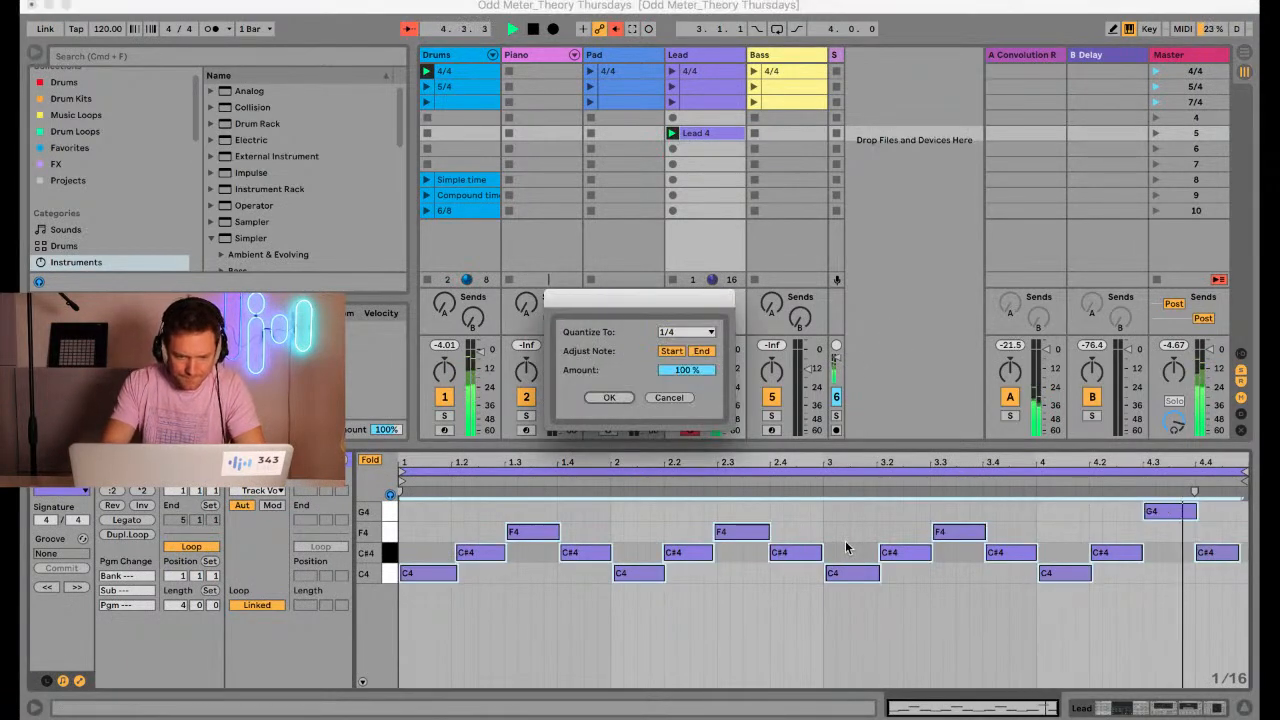
{"action": "key", "text": "Return"}
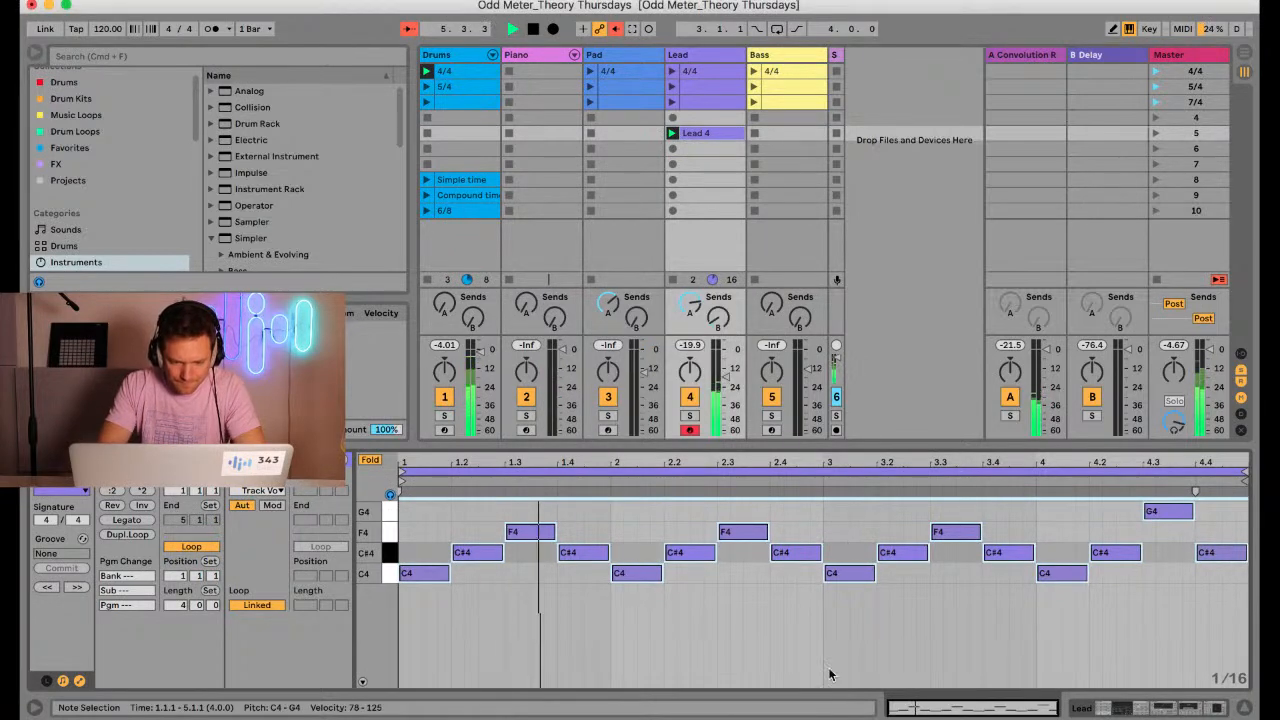
{"action": "left_click", "coordinate": [680, 641]}
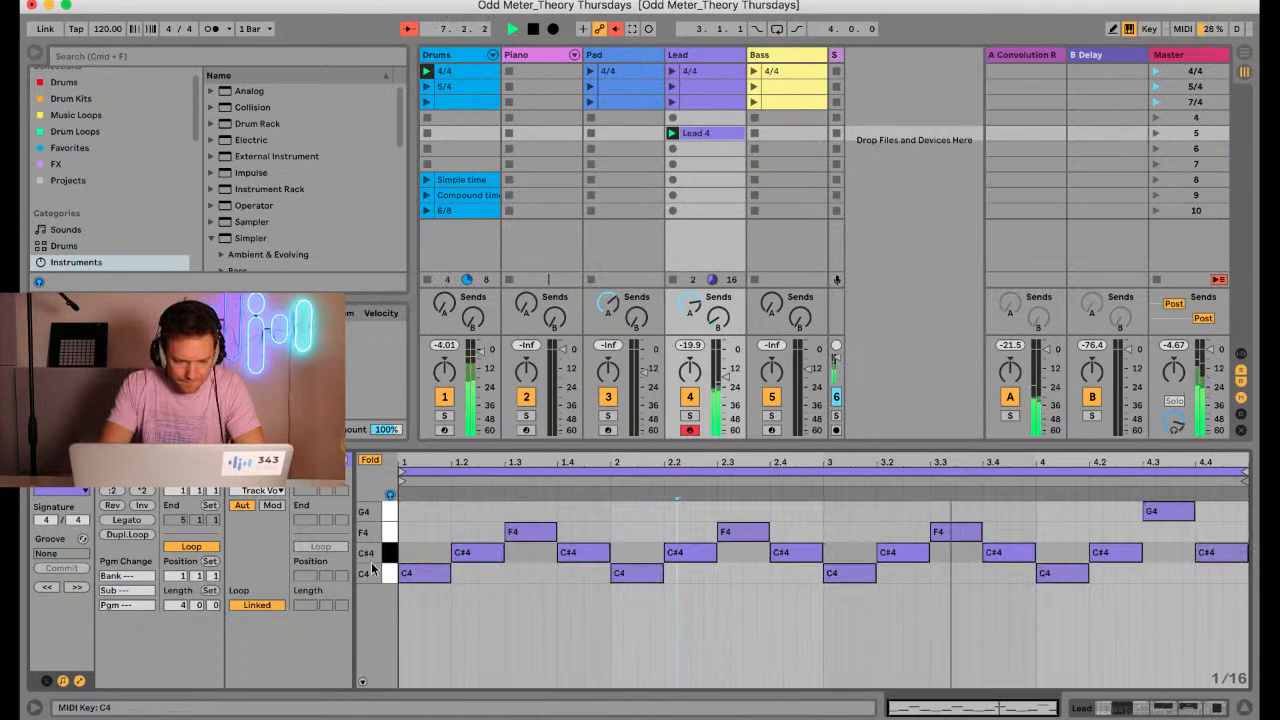
Unfold and enlarge the lead clip's note editor, and select the adjacent C4 and C#4 notes in bar 1 and around bar 2 to examine them
{"action": "left_click", "coordinate": [370, 459]}
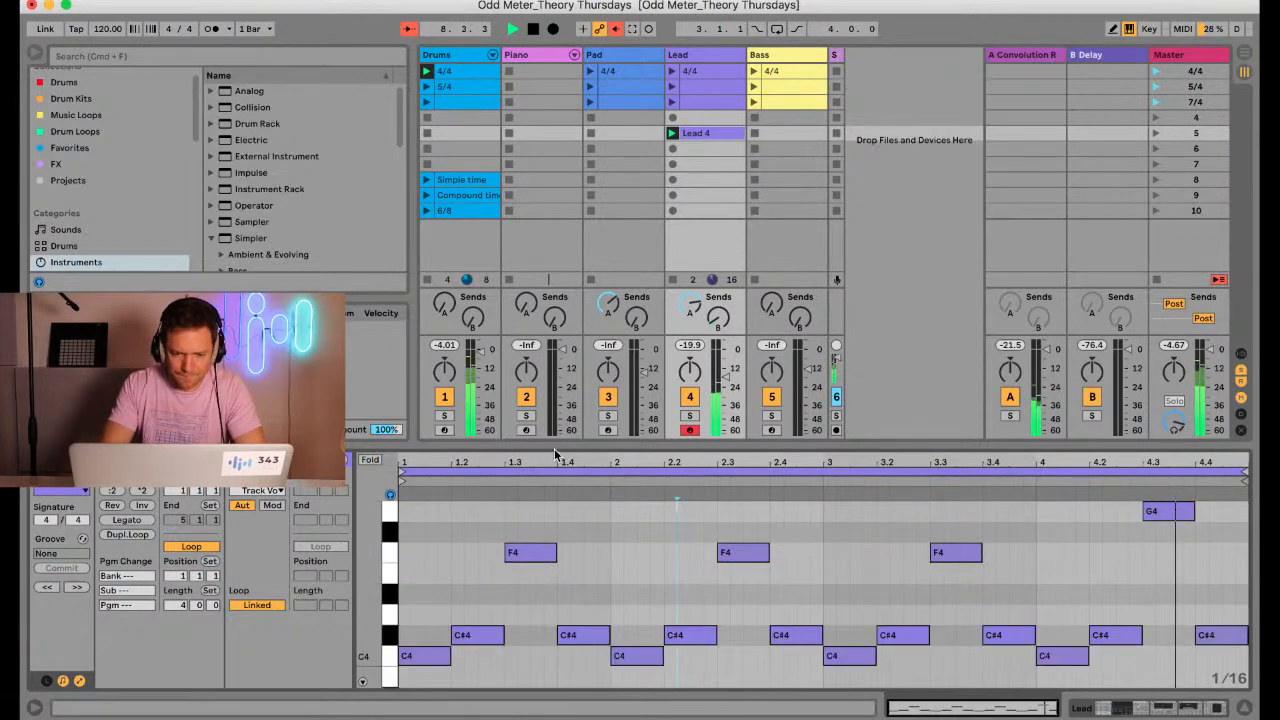
{"action": "left_click_drag", "start_coordinate": [556, 446], "coordinate": [556, 253]}
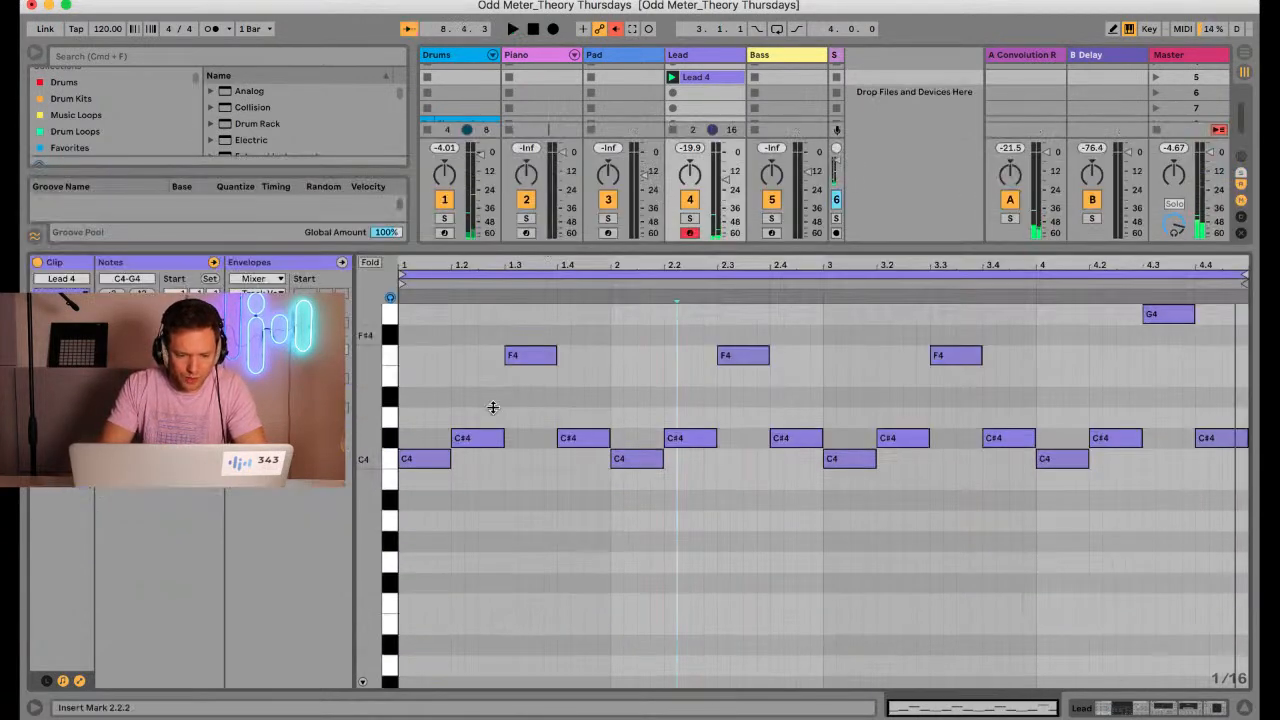
{"action": "left_click_drag", "start_coordinate": [364, 439], "coordinate": [364, 442]}
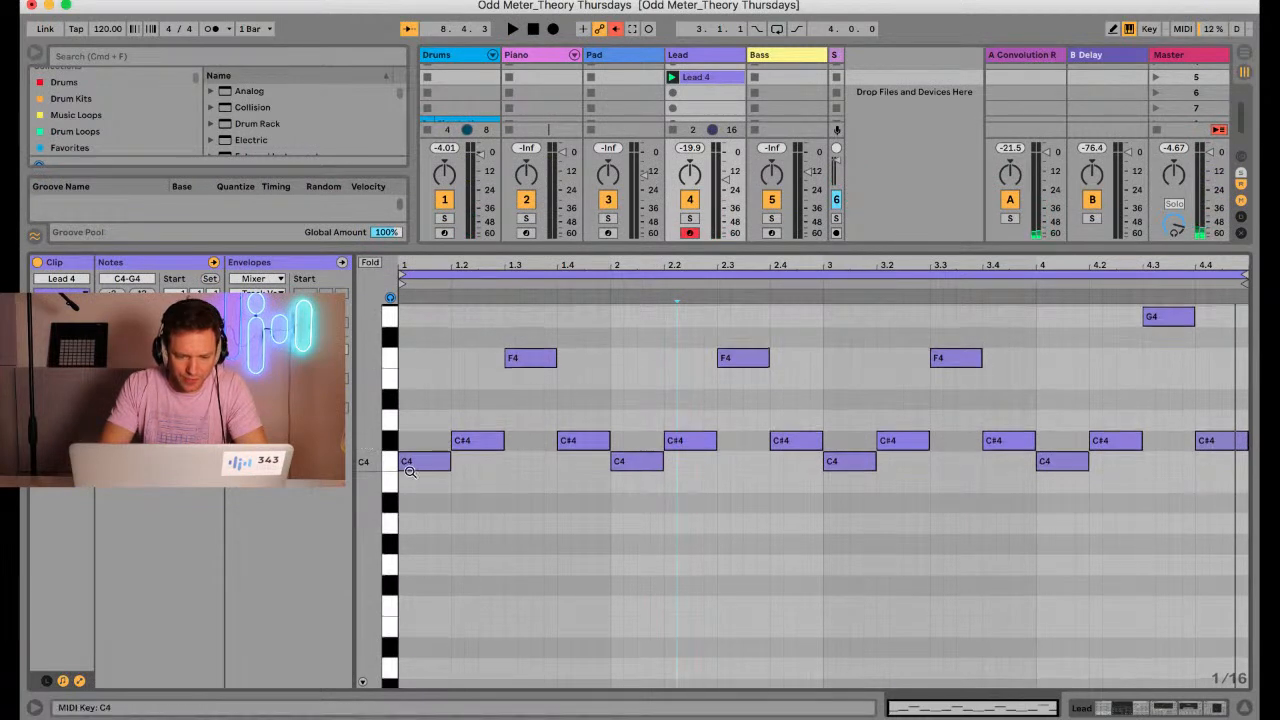
{"action": "left_click_drag", "start_coordinate": [440, 478], "coordinate": [467, 440]}
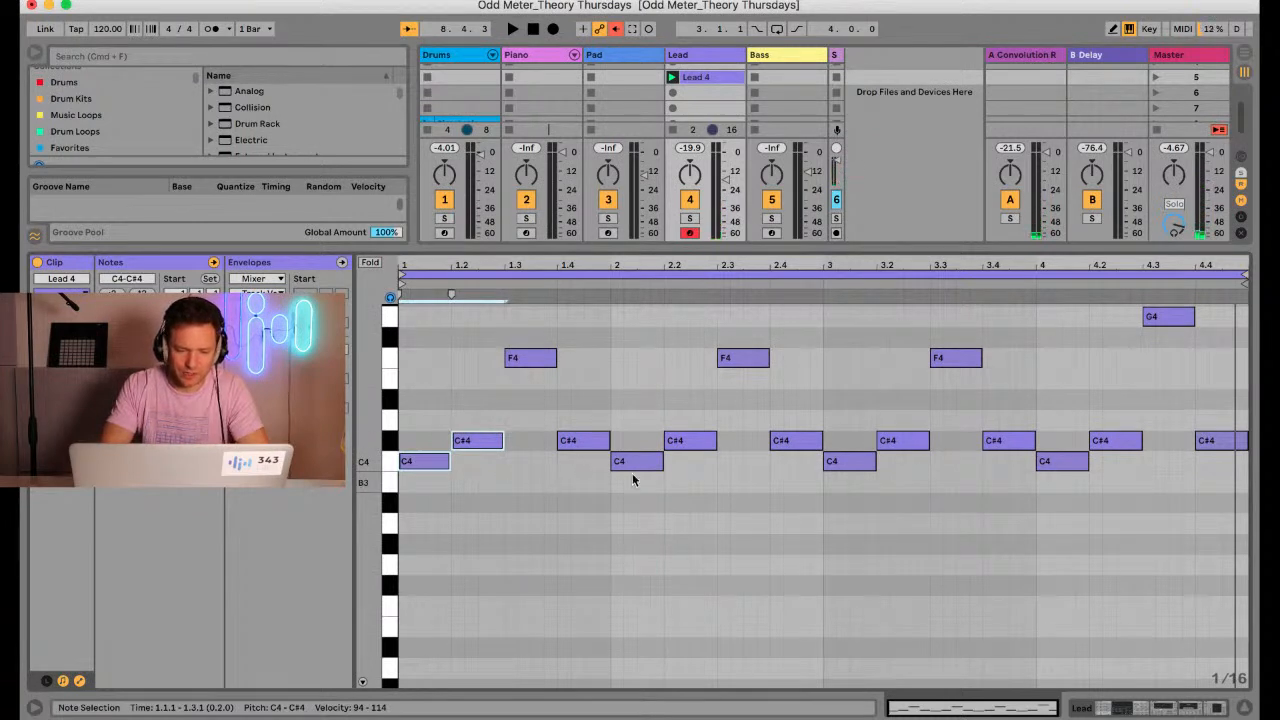
{"action": "left_click_drag", "start_coordinate": [632, 480], "coordinate": [580, 442]}
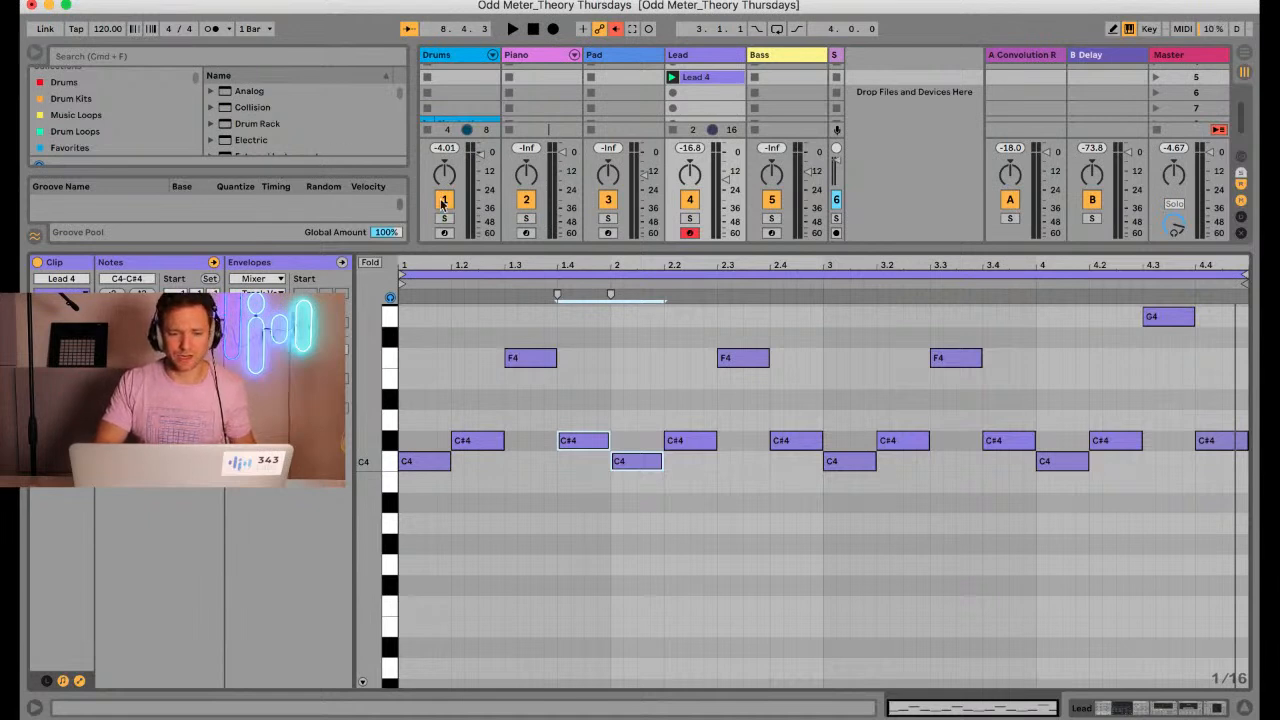
Arm the Piano track for playing and stop the clip on the Lead track
{"action": "left_click", "coordinate": [525, 234]}
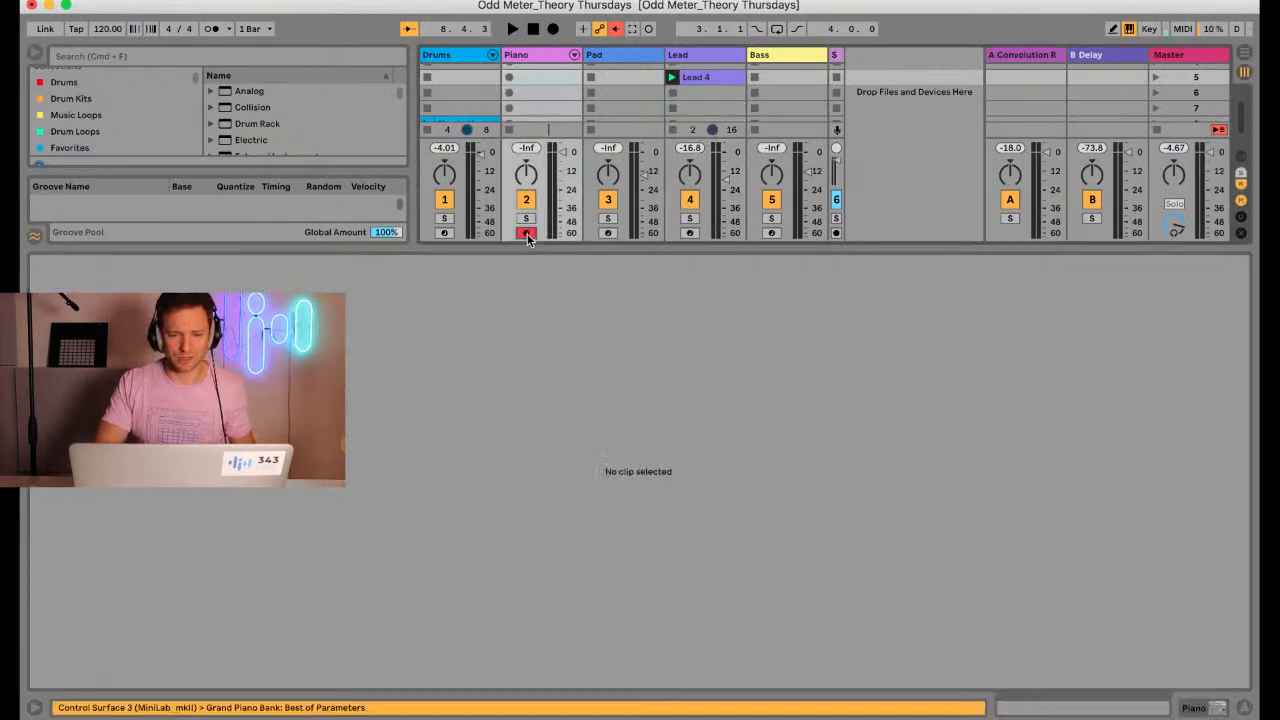
{"action": "left_click", "coordinate": [673, 130]}
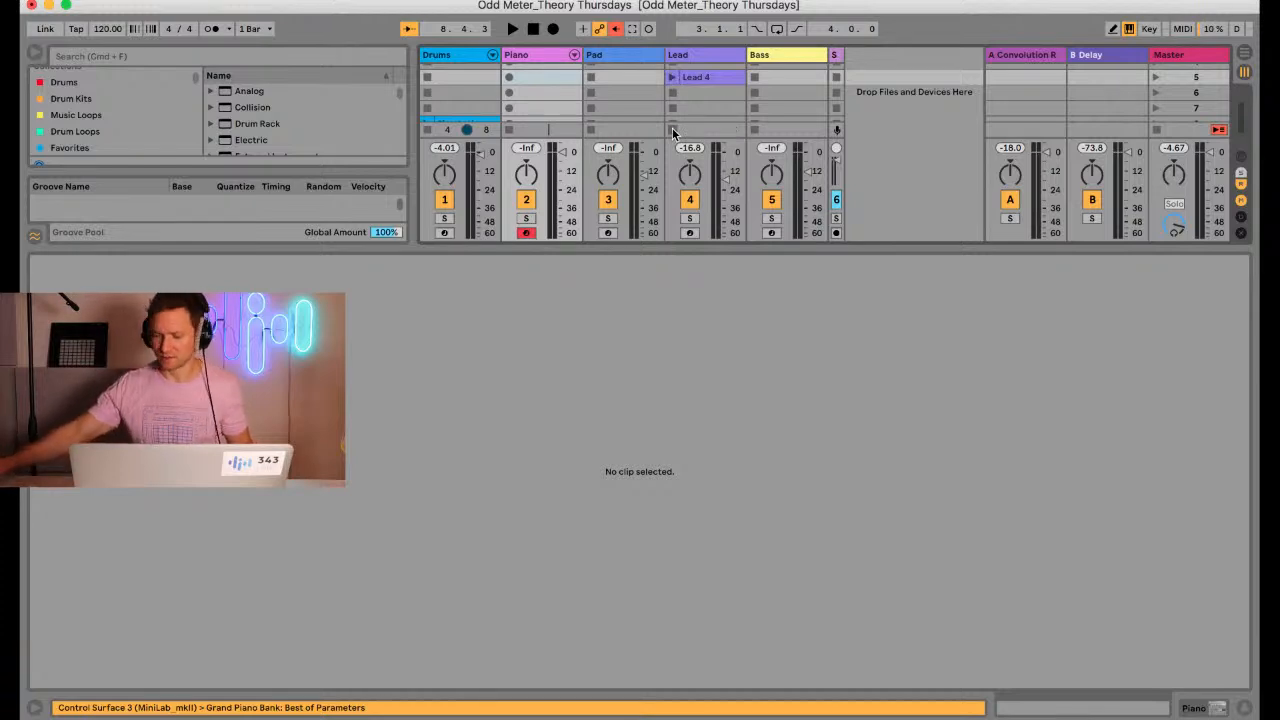
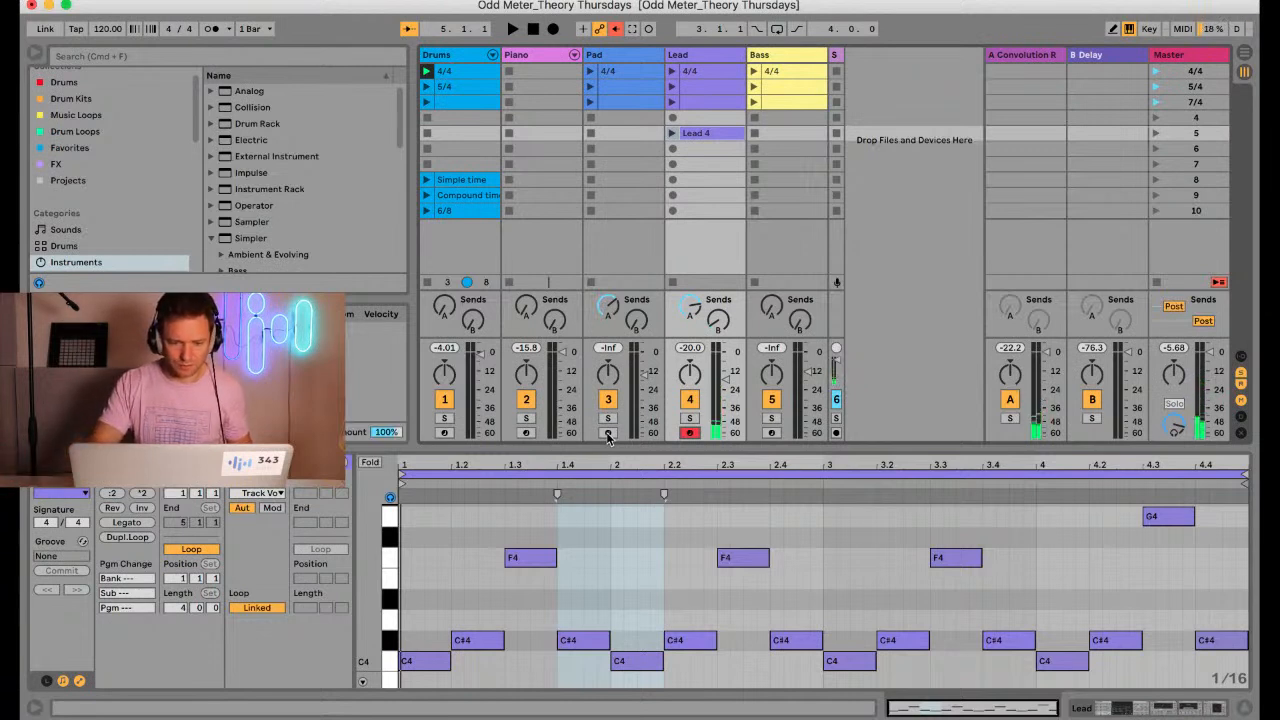
Try out the armed Piano track, and record a four-bar line of C1, D1 and G1 into the Bass track's scene 5 slot
{"action": "left_click", "coordinate": [526, 432]}
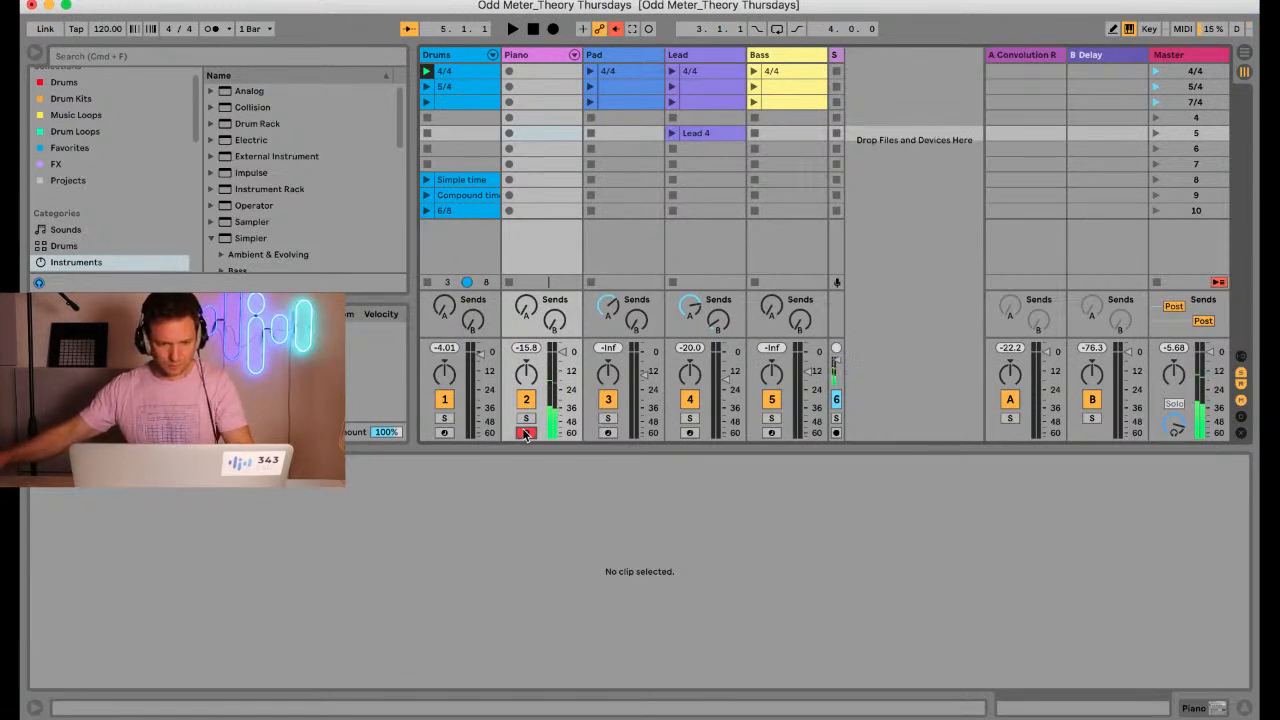
{"action": "key", "text": "space"}
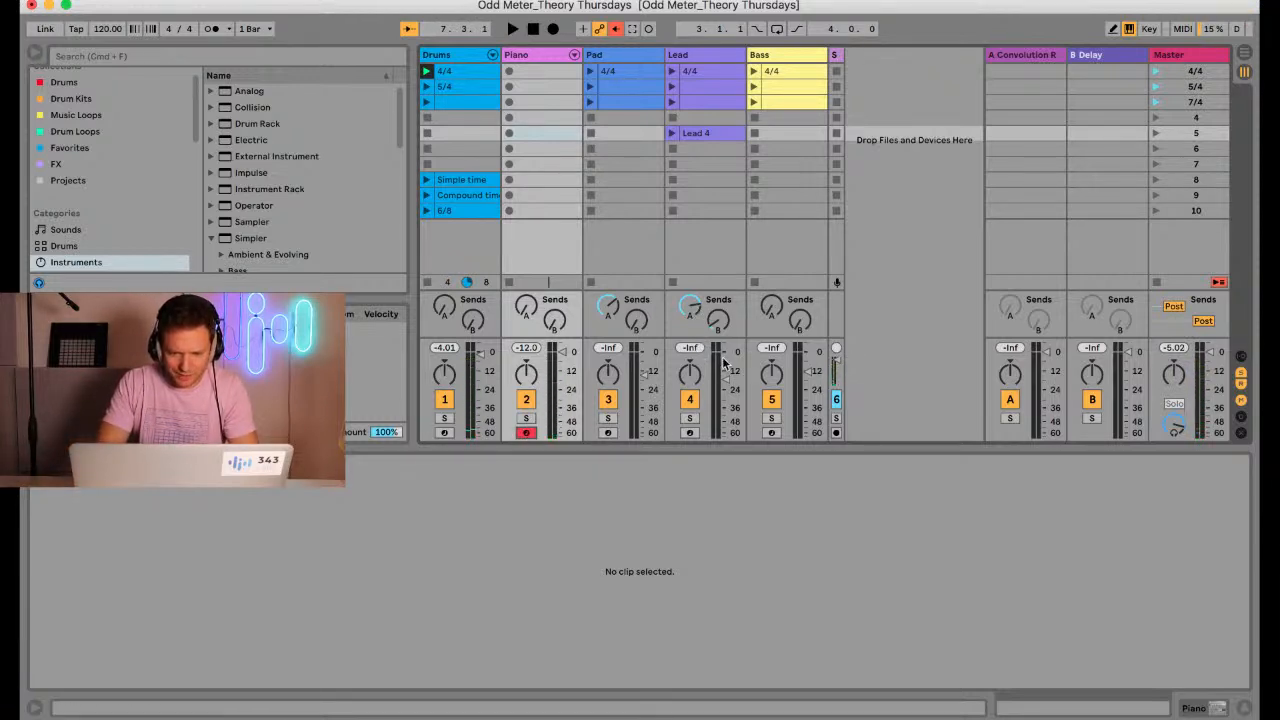
{"action": "left_click", "coordinate": [771, 433]}
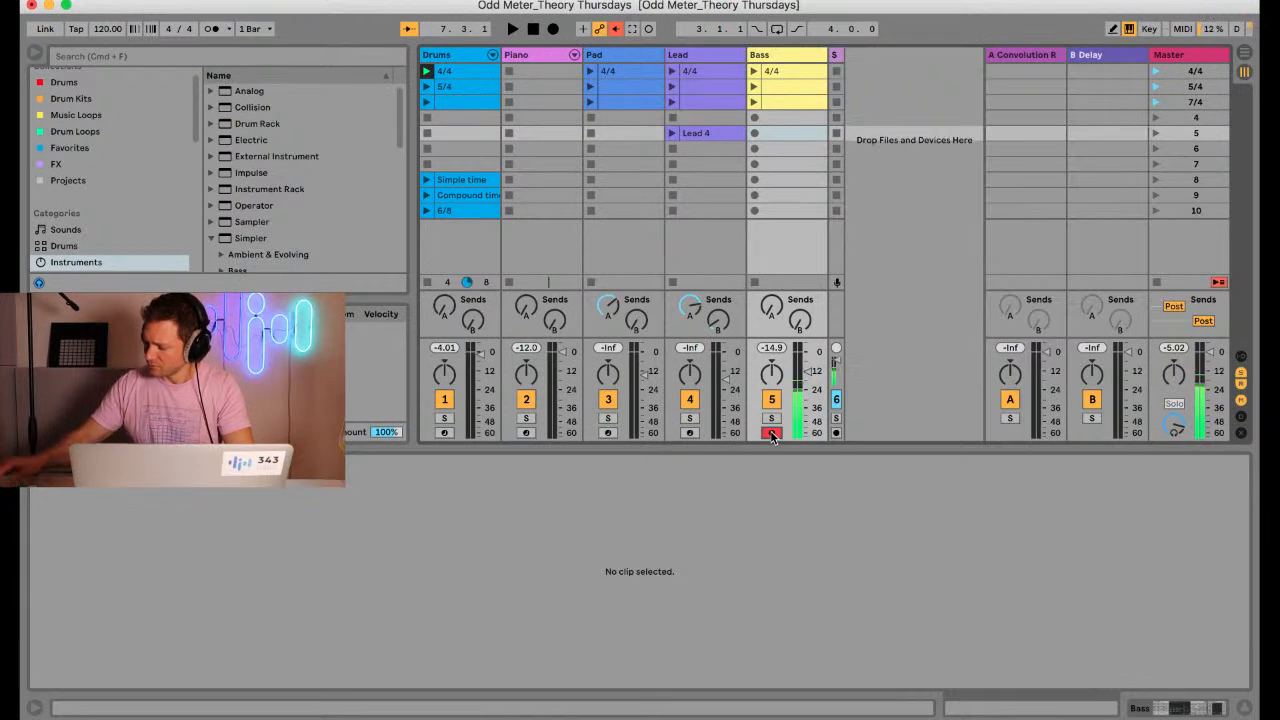
{"action": "key", "text": "space"}
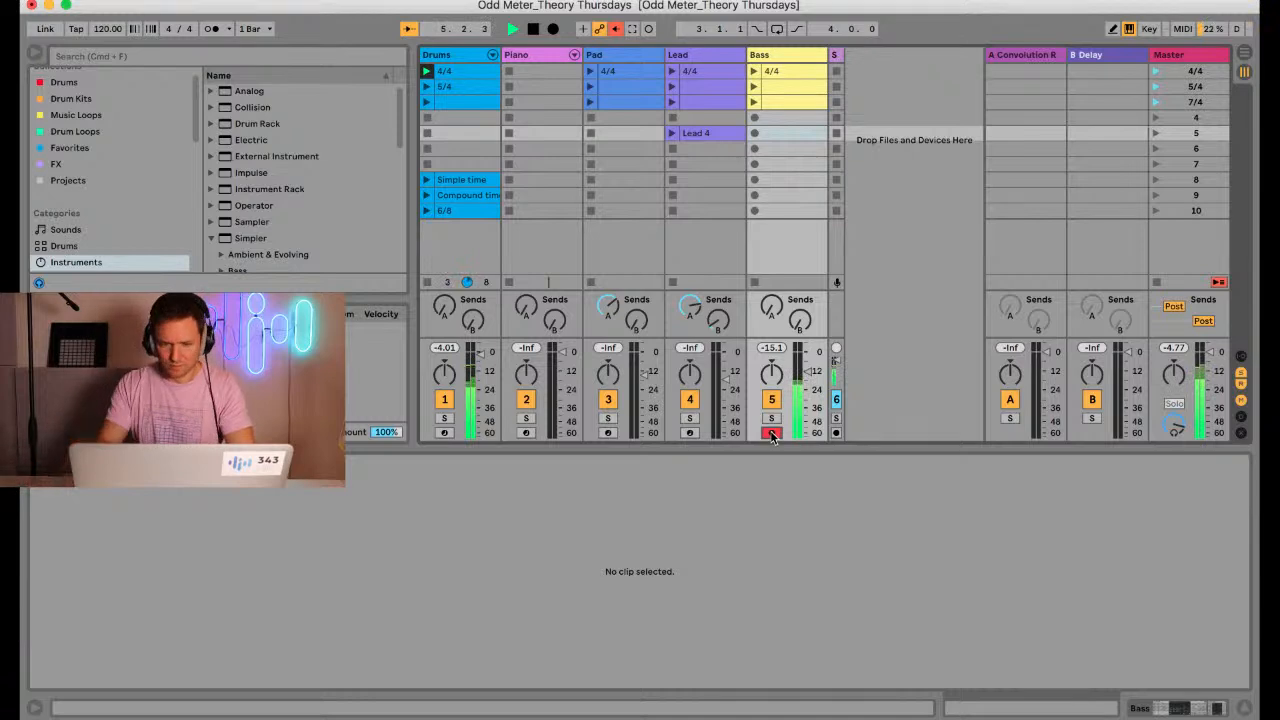
{"action": "left_click", "coordinate": [755, 133]}
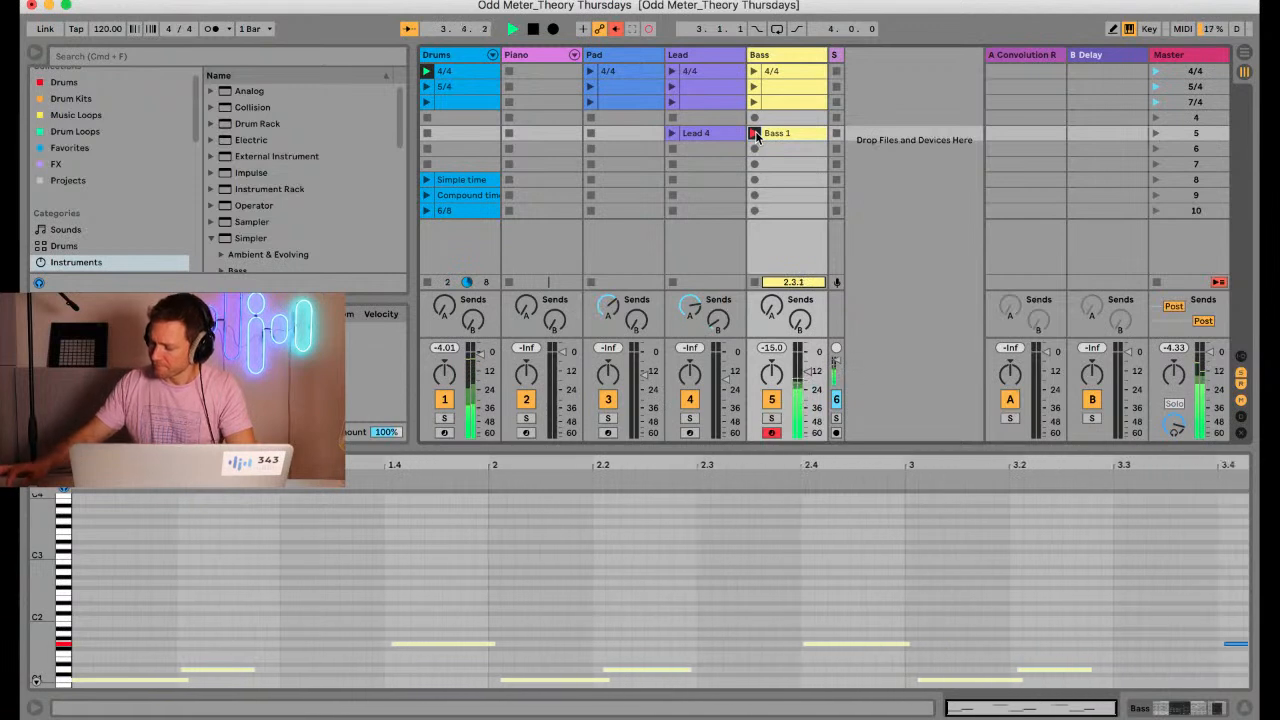
{"action": "left_click", "coordinate": [755, 133]}
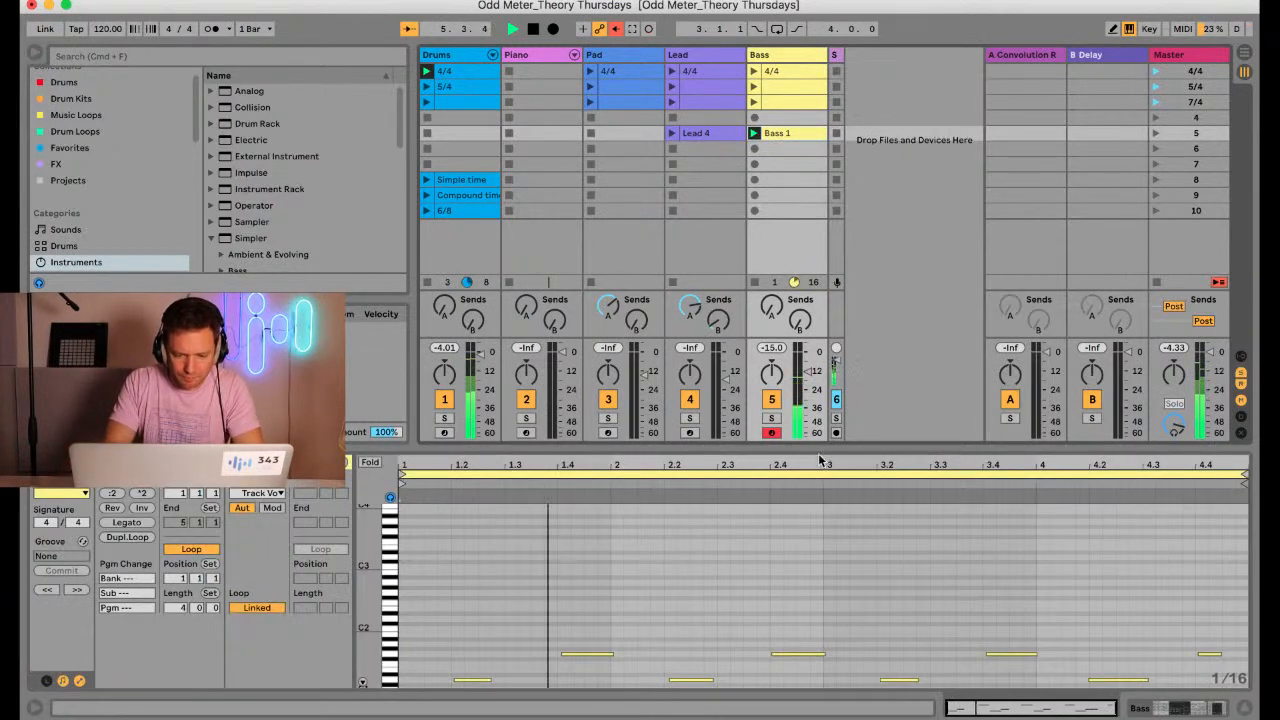
Enlarge and fold the recorded bass clip's note editor, and quantize all its notes to the quarter-note grid
{"action": "left_click_drag", "start_coordinate": [820, 452], "coordinate": [780, 180]}
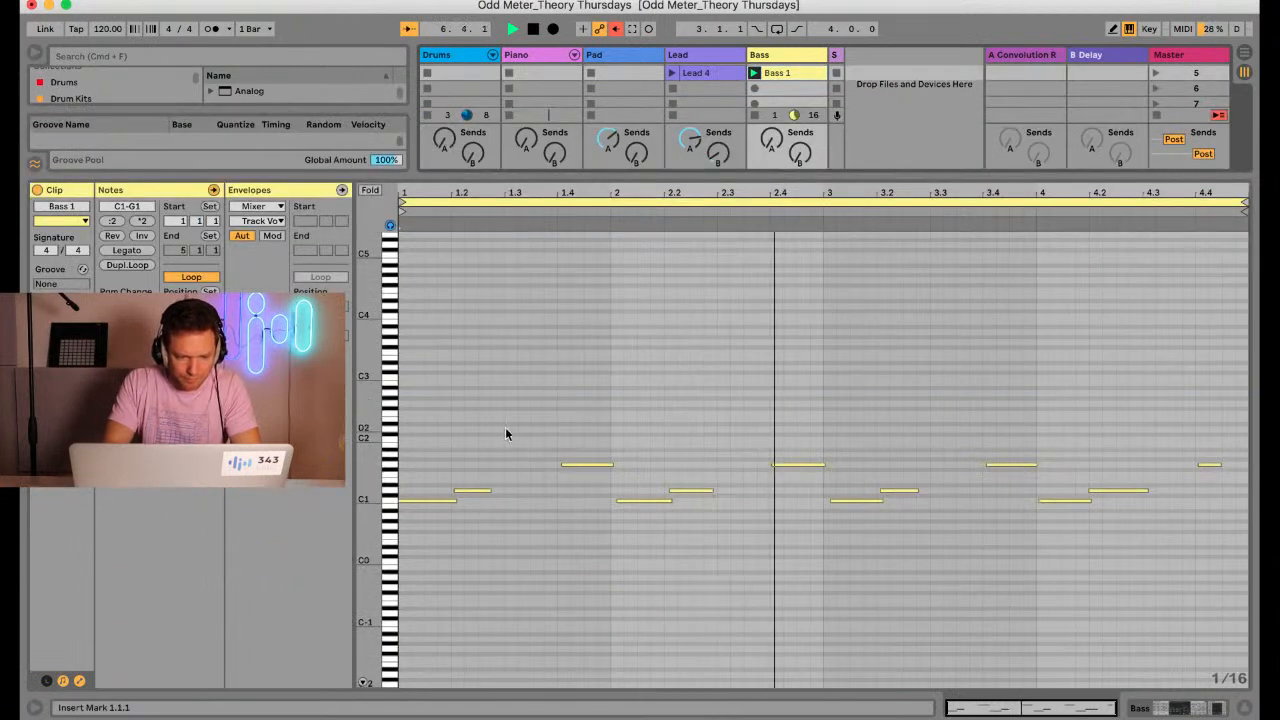
{"action": "left_click", "coordinate": [371, 190]}
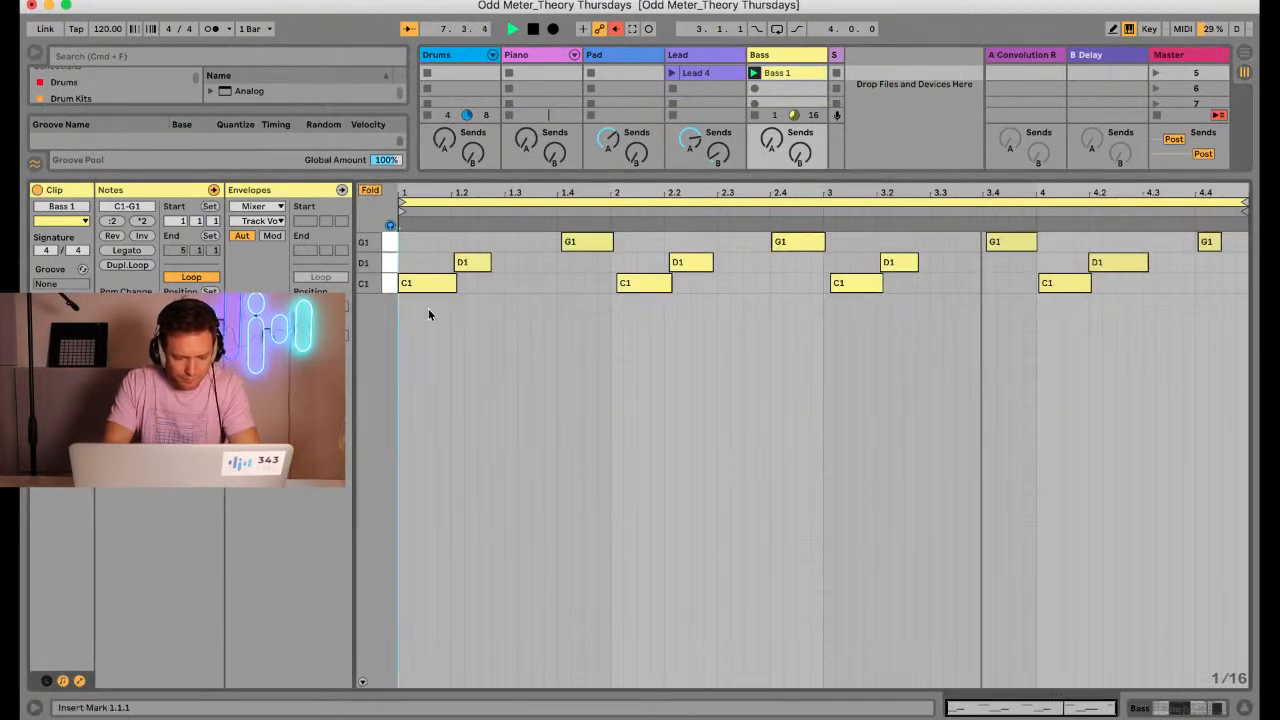
{"action": "key", "text": "super+a"}
{"action": "key", "text": "super+shift+u"}
{"action": "key", "text": "Return"}
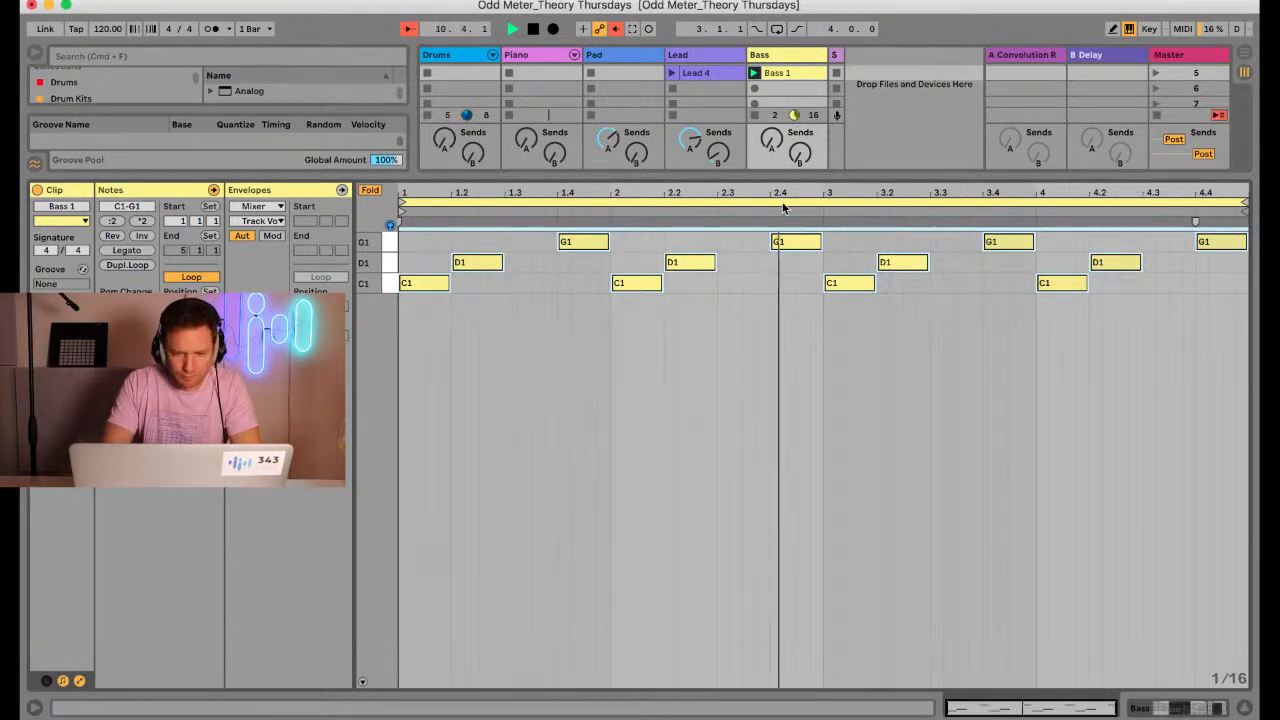
Stop playback, and shrink the bass clip's note editor to reveal the mixer with all pitches unfolded
{"action": "left_click_drag", "start_coordinate": [784, 177], "coordinate": [761, 322]}
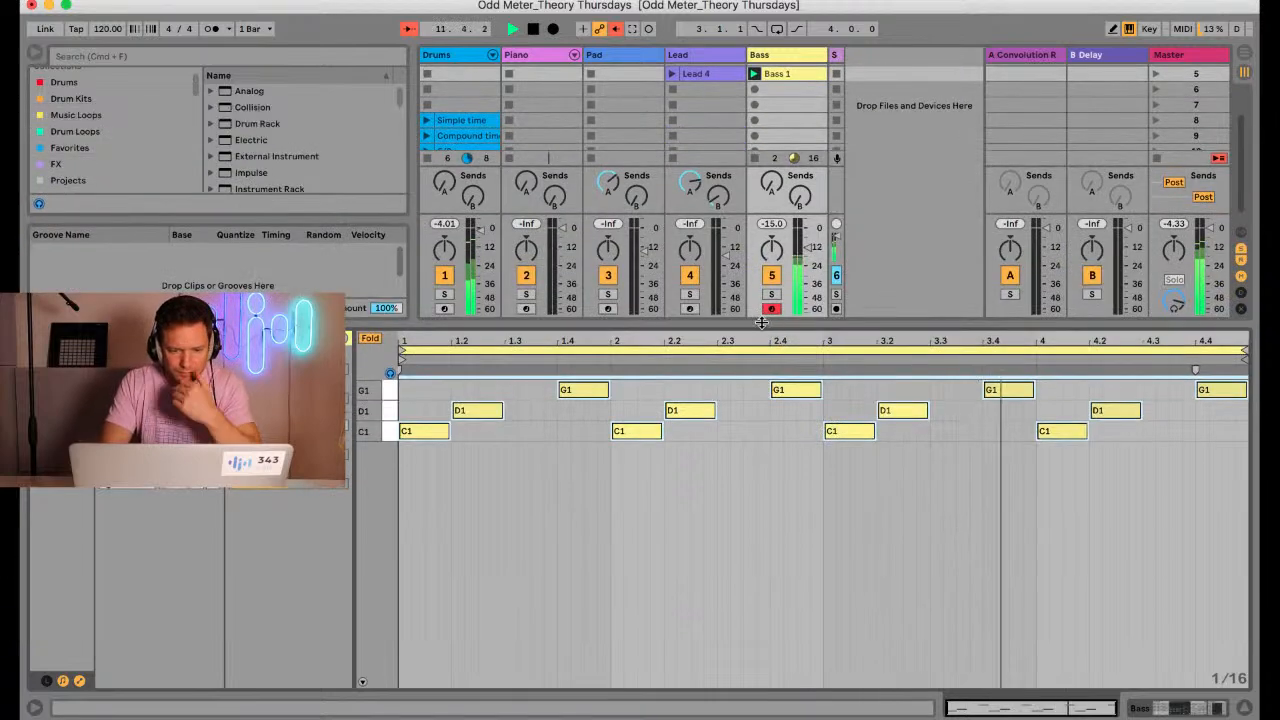
{"action": "key", "text": "space"}
{"action": "left_click", "coordinate": [370, 339]}
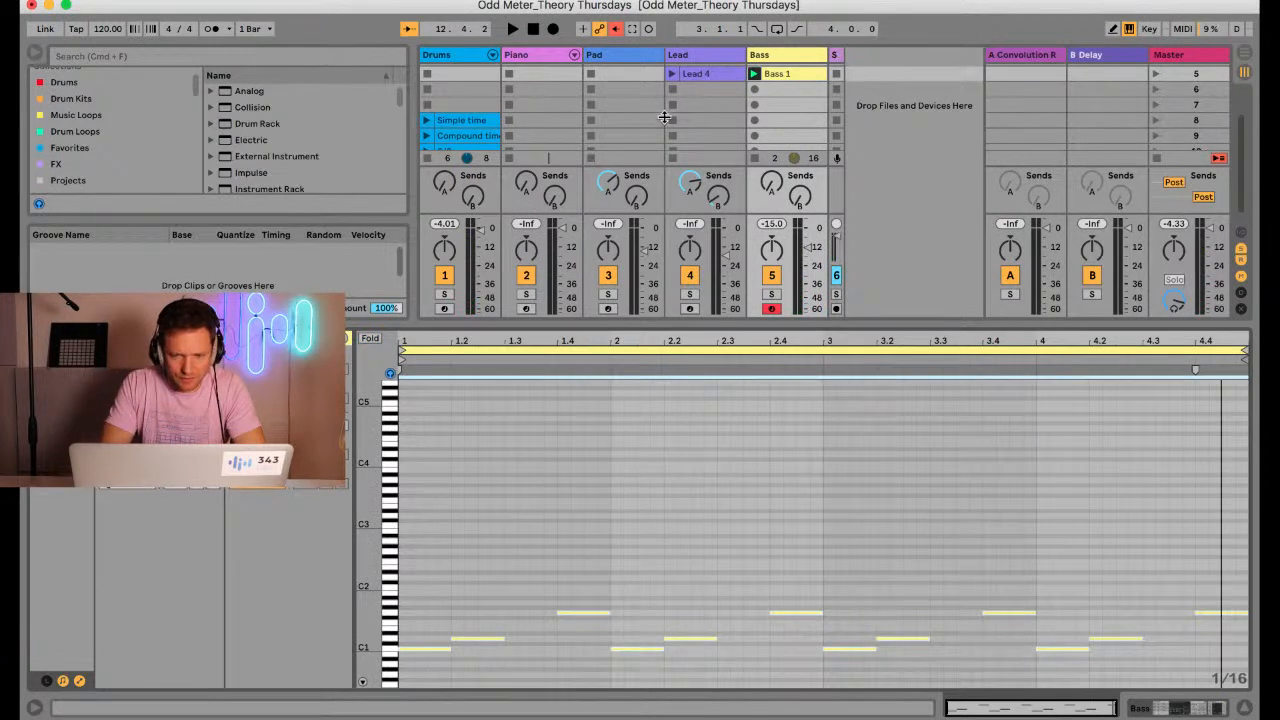
Rename the Lead track's scene 5 clip as Hald-step
{"action": "left_click", "coordinate": [711, 75]}
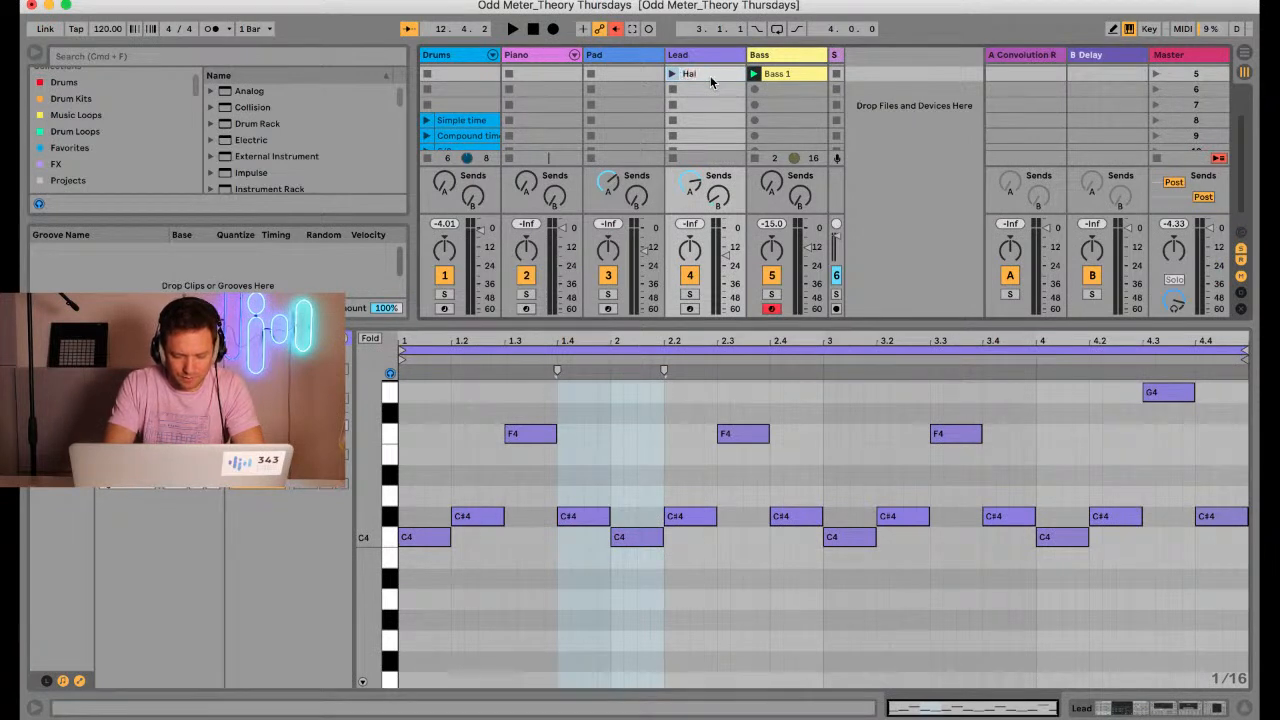
{"action": "type", "text": "Hald-step"}
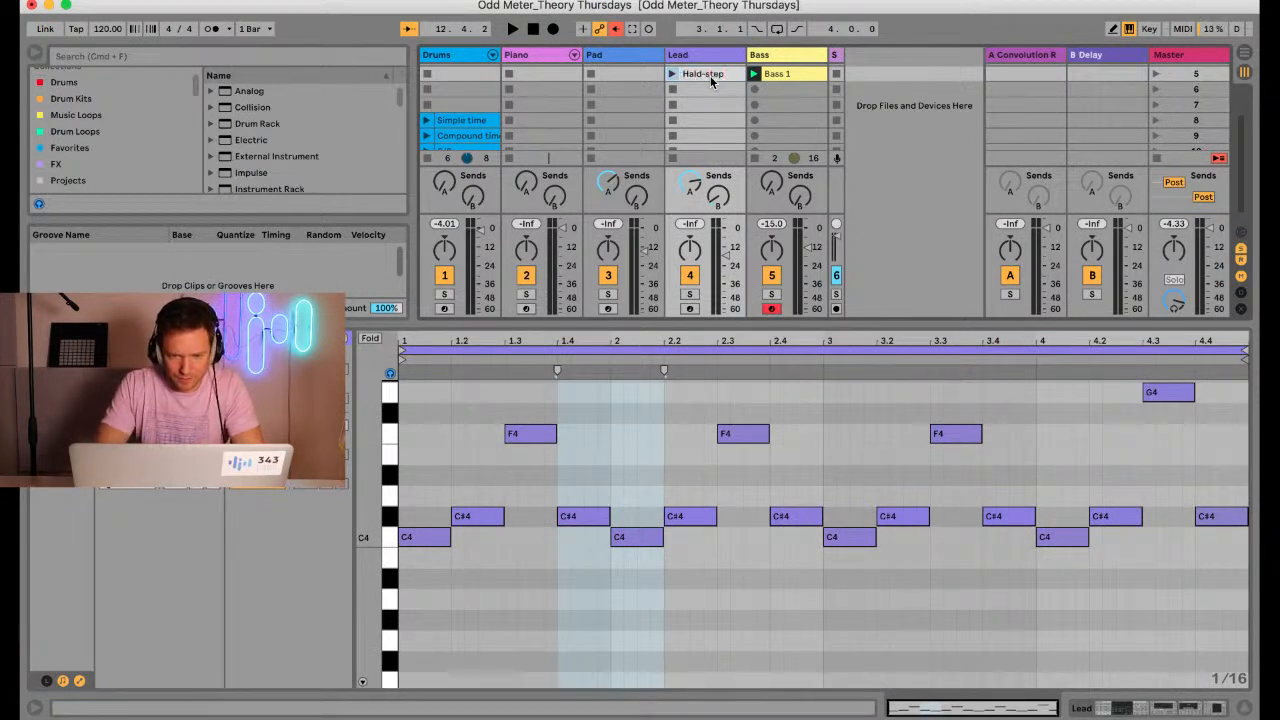
{"action": "key", "text": "Return"}
Rename the Bass track's scene 5 clip as Whole step
{"action": "left_click", "coordinate": [778, 75]}
{"action": "key", "text": "ctrl+r"}
{"action": "type", "text": "Whole st"}
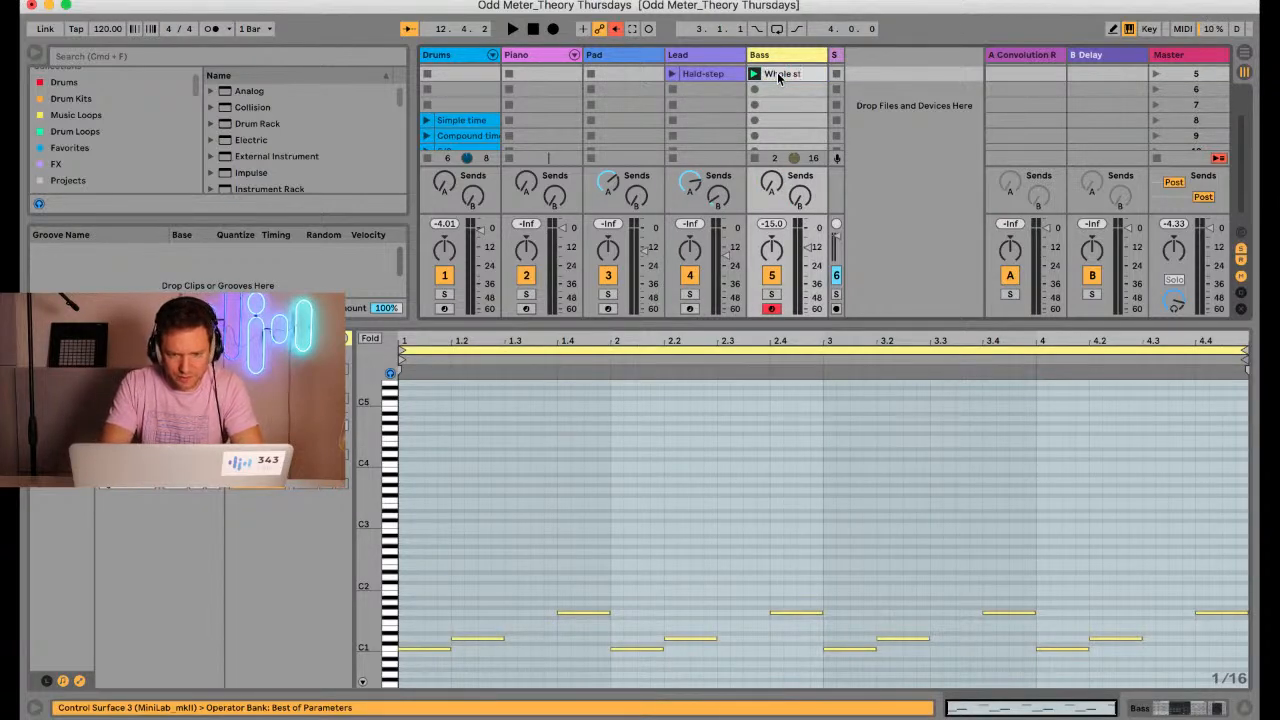
{"action": "type", "text": "ep"}
{"action": "key", "text": "Return"}
{"action": "left_click", "coordinate": [776, 88]}
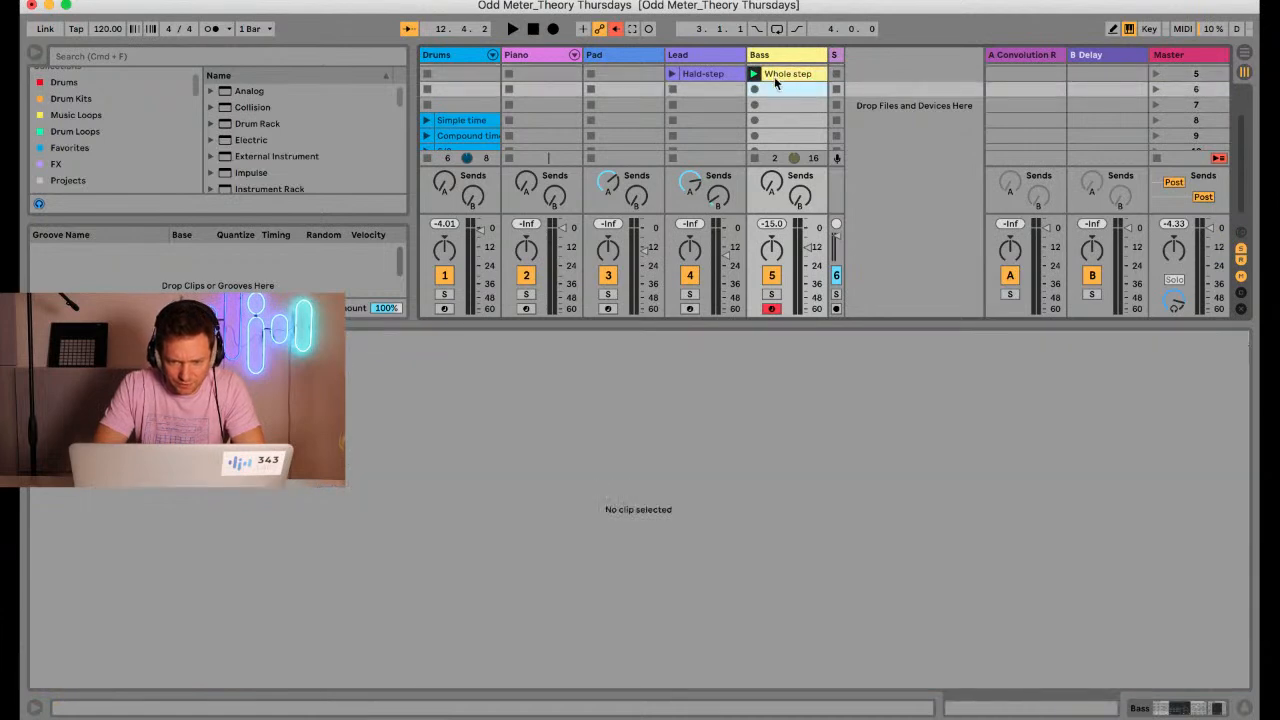
Open the Hald-step lead clip and audition its first C4, C#4 and F4 notes
{"action": "left_click", "coordinate": [705, 73]}
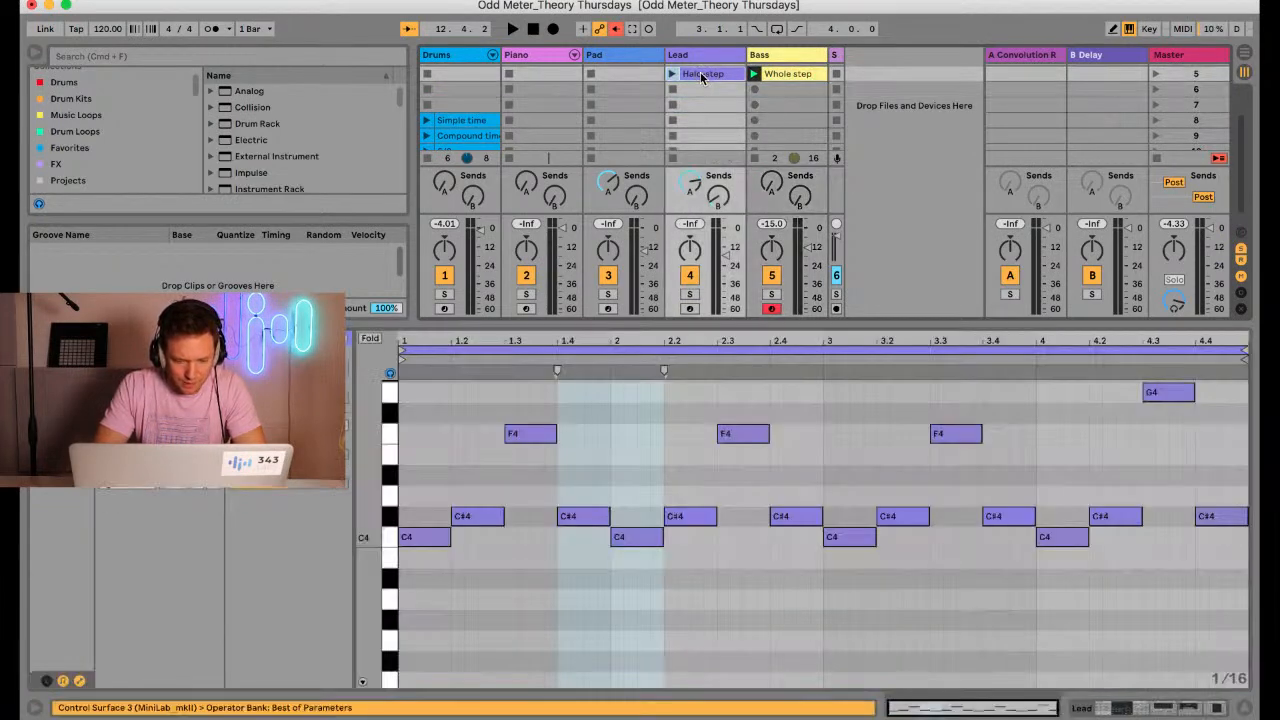
{"action": "left_click", "coordinate": [422, 545]}
{"action": "left_click", "coordinate": [459, 521]}
{"action": "left_click", "coordinate": [513, 438]}
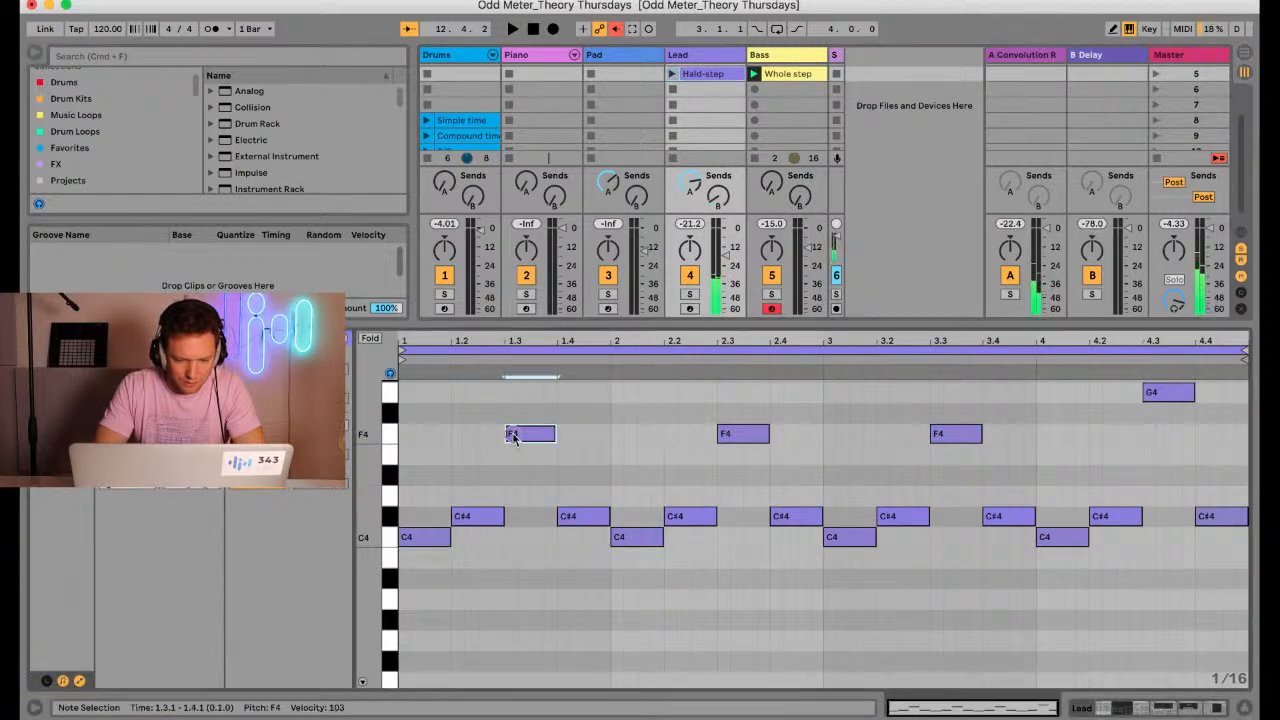
{"action": "left_click", "coordinate": [432, 537]}
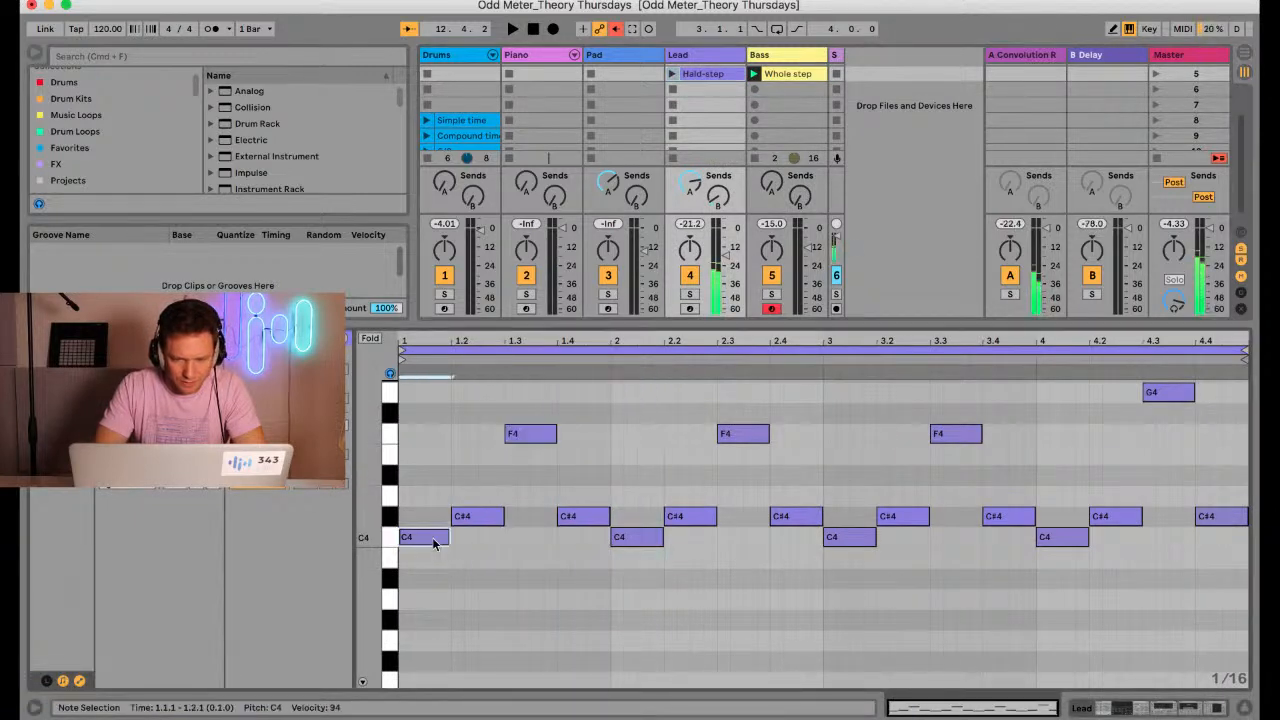
Transpose all notes of the Whole step bass clip down two semitones to A#0, C1 and F1
{"action": "left_click", "coordinate": [768, 75]}
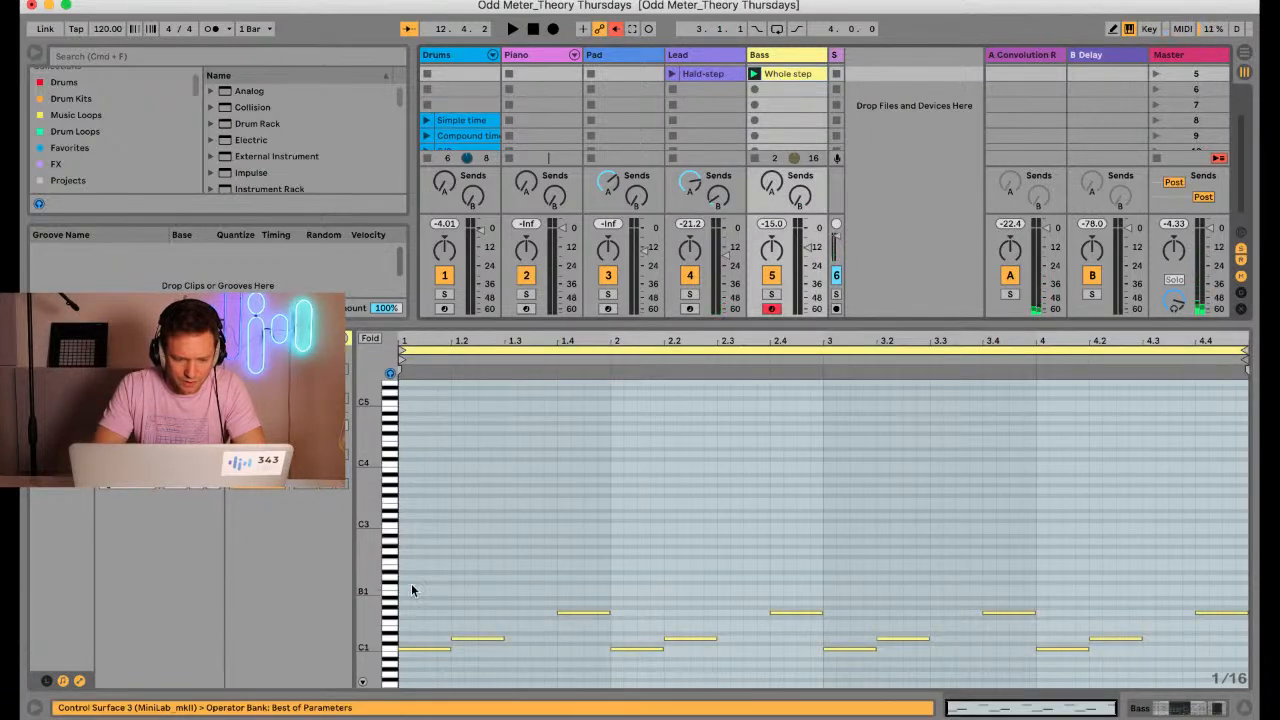
{"action": "left_click_drag", "start_coordinate": [368, 590], "coordinate": [519, 599]}
{"action": "key", "text": "super+a"}
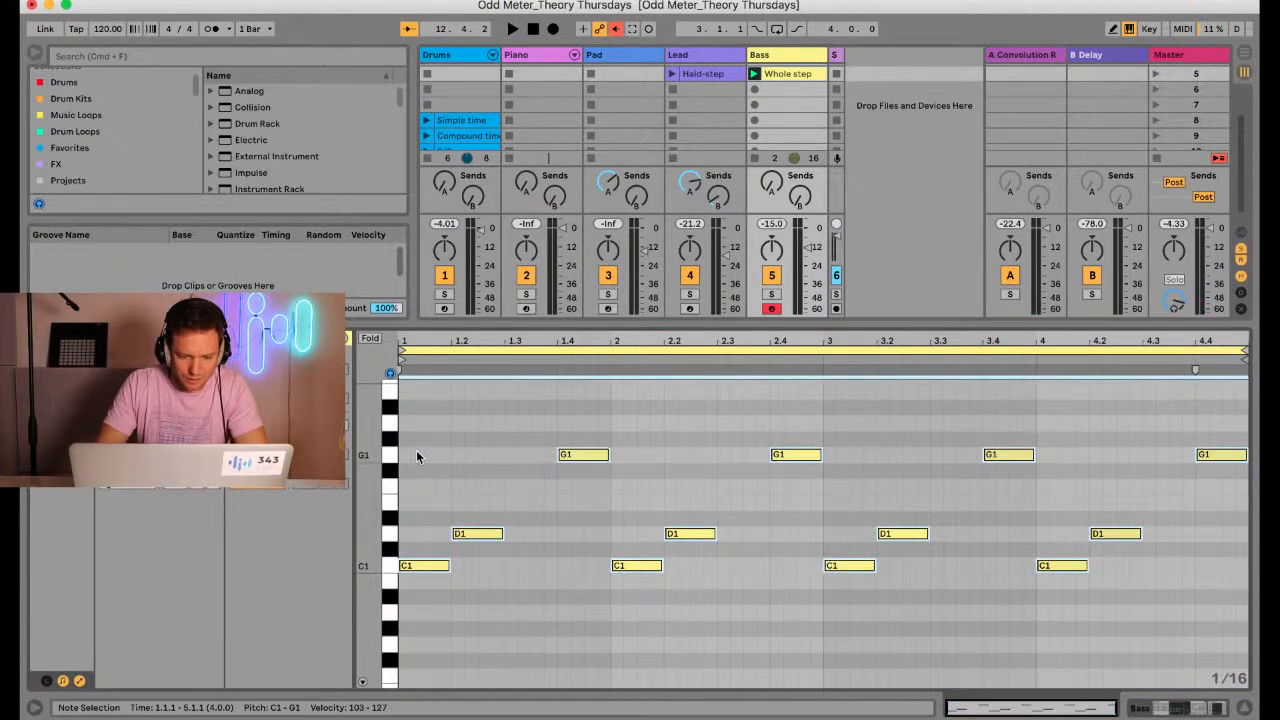
{"action": "key", "text": "Down"}
{"action": "key", "text": "Down"}
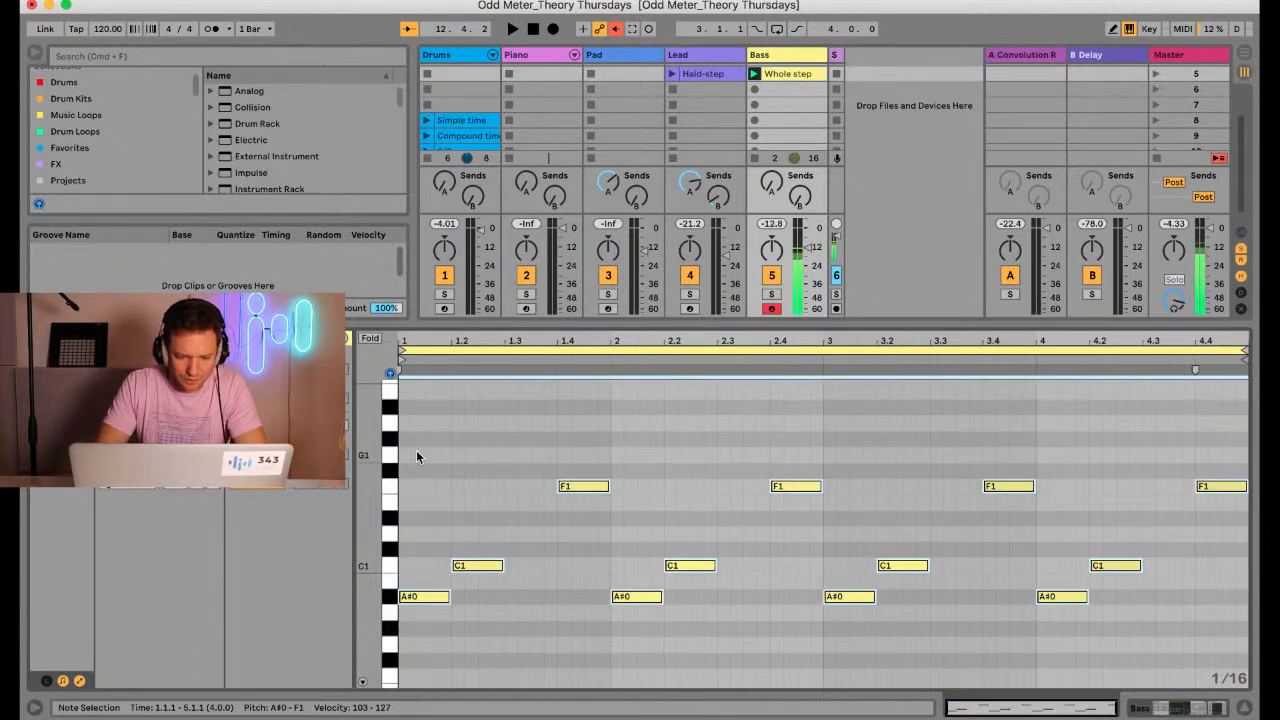
Play the Bass track soloed, set its volume to about -7 dB, and turn the solo off
{"action": "left_click", "coordinate": [772, 294]}
{"action": "key", "text": "space"}
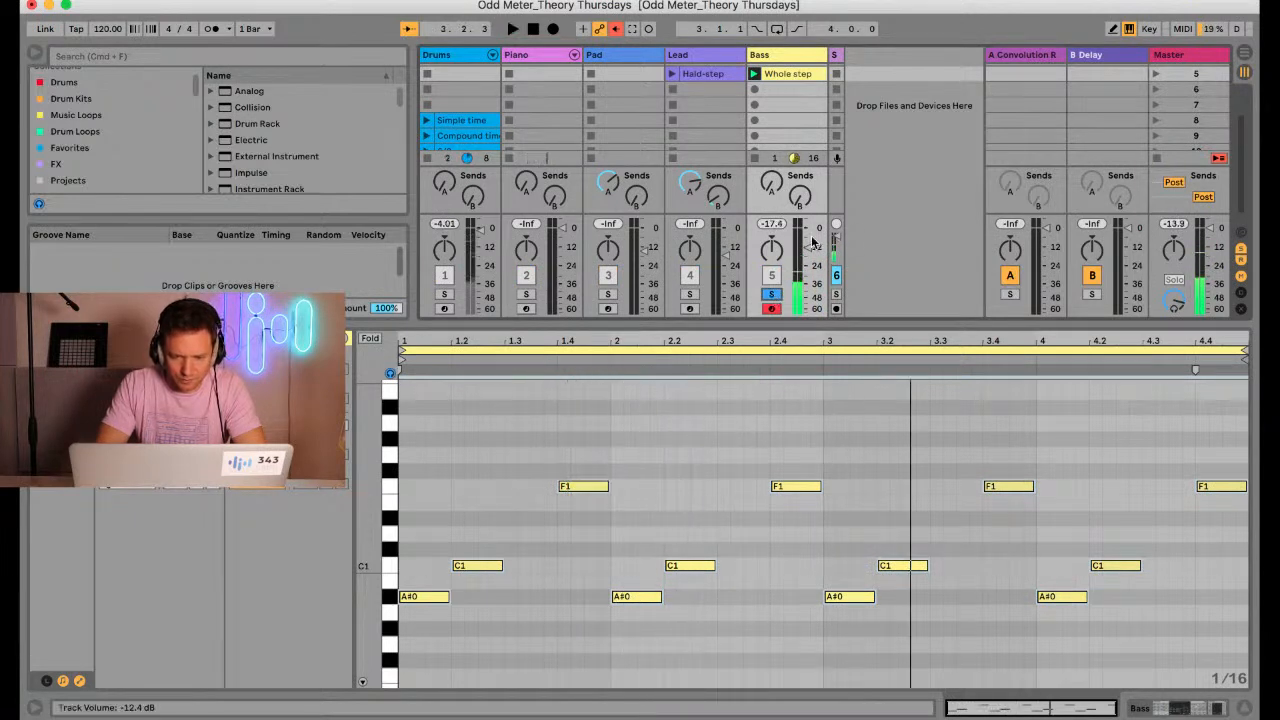
{"action": "left_click_drag", "start_coordinate": [812, 243], "coordinate": [808, 240]}
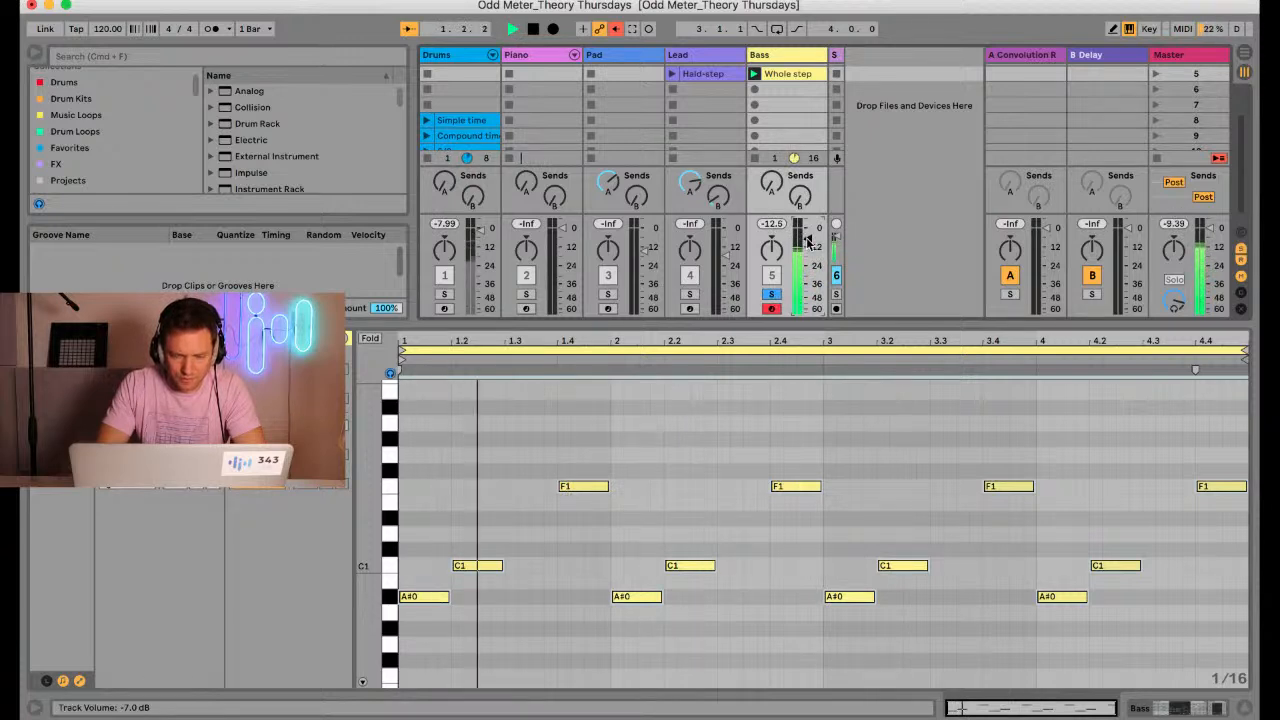
{"action": "key", "text": "space"}
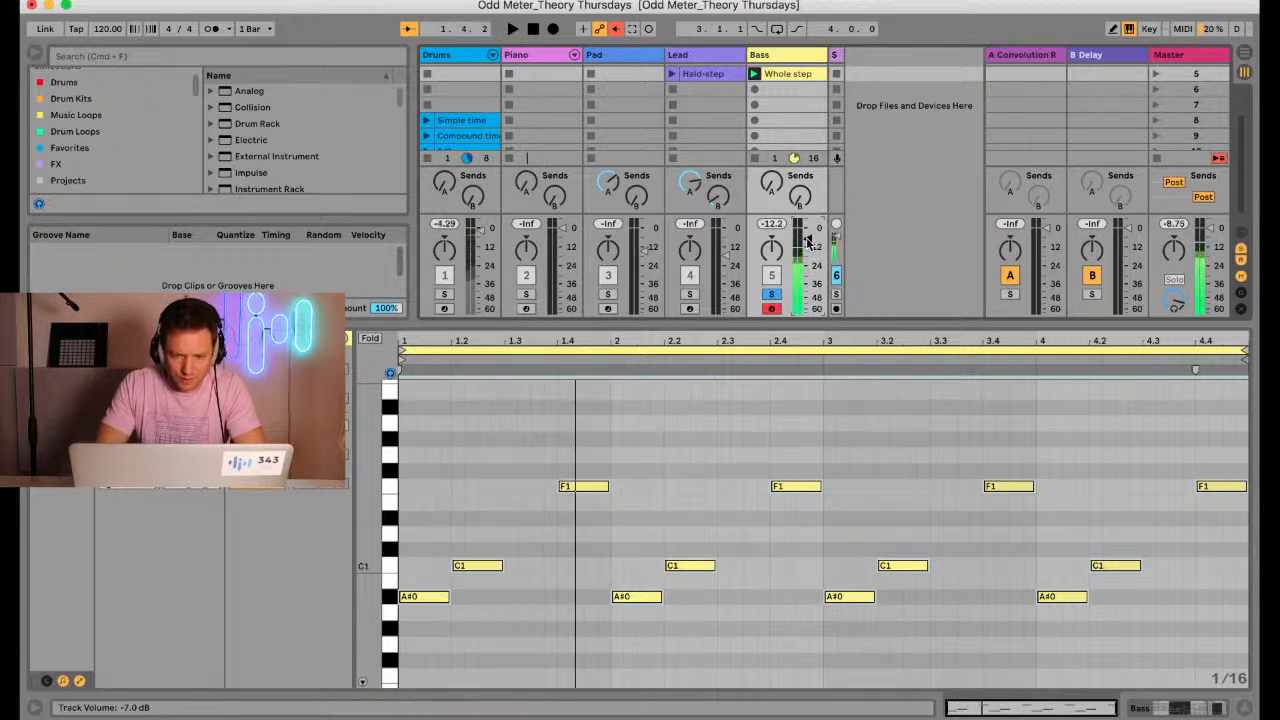
{"action": "left_click", "coordinate": [768, 294]}
Launch the Hald-step lead clip alongside the bass, and compare the notes of the lead and bass clips during playback
{"action": "left_click", "coordinate": [670, 73]}
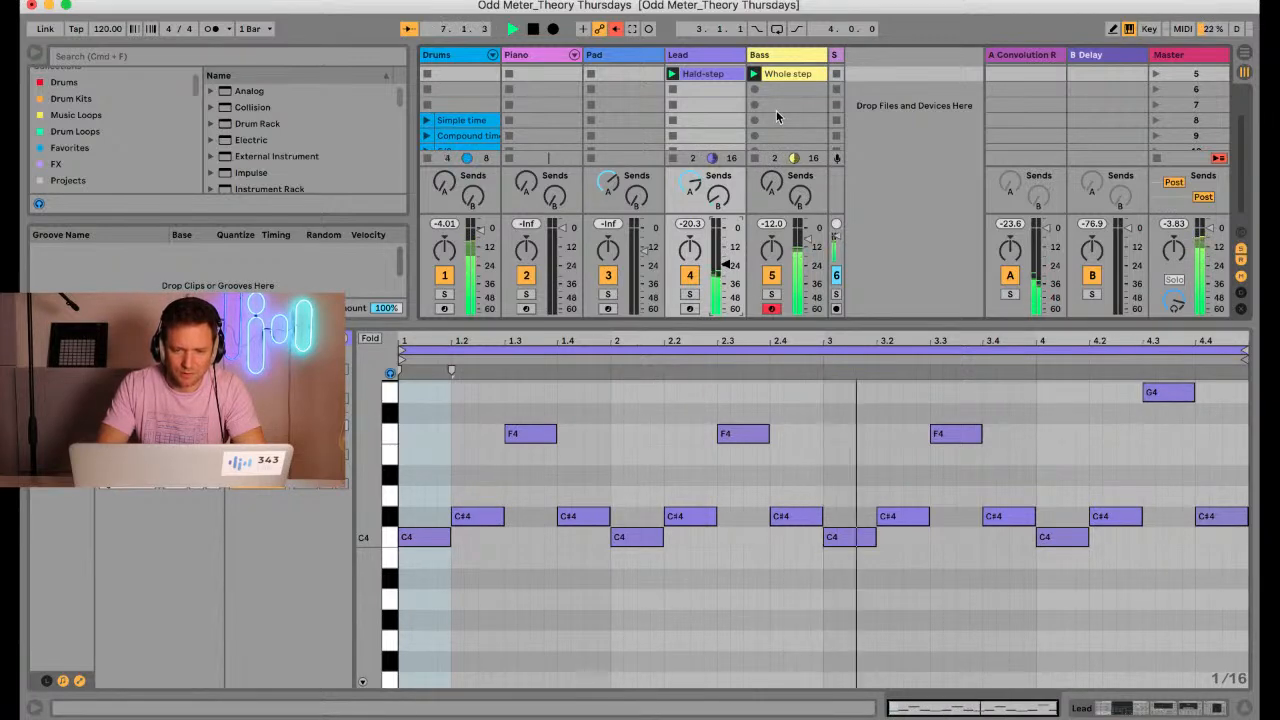
{"action": "left_click", "coordinate": [784, 72]}
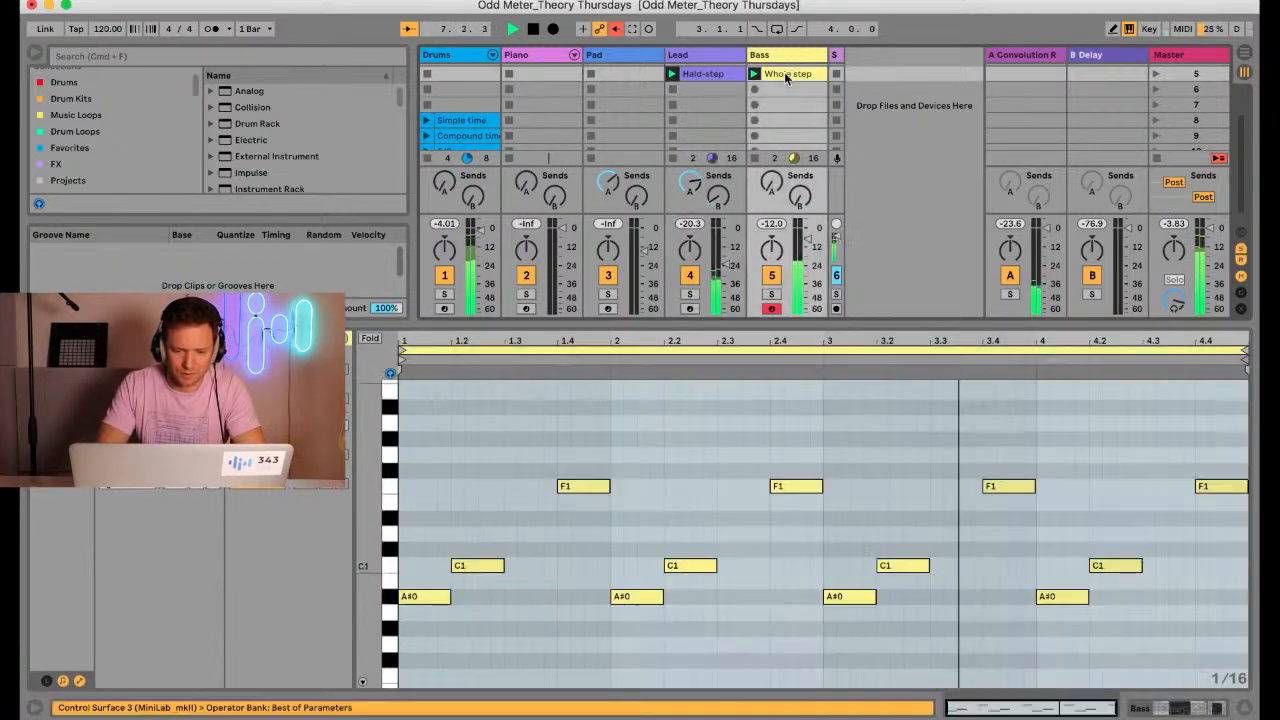
{"action": "left_click", "coordinate": [722, 76]}
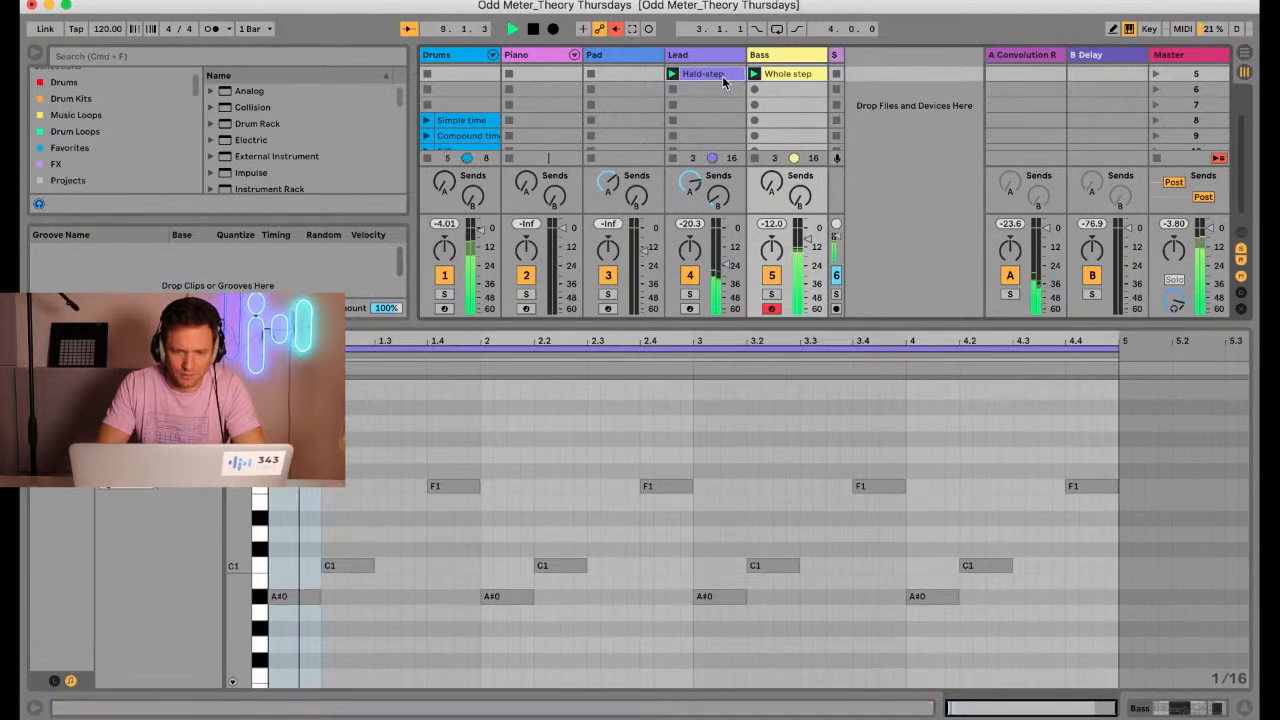
{"action": "left_click", "coordinate": [772, 76]}
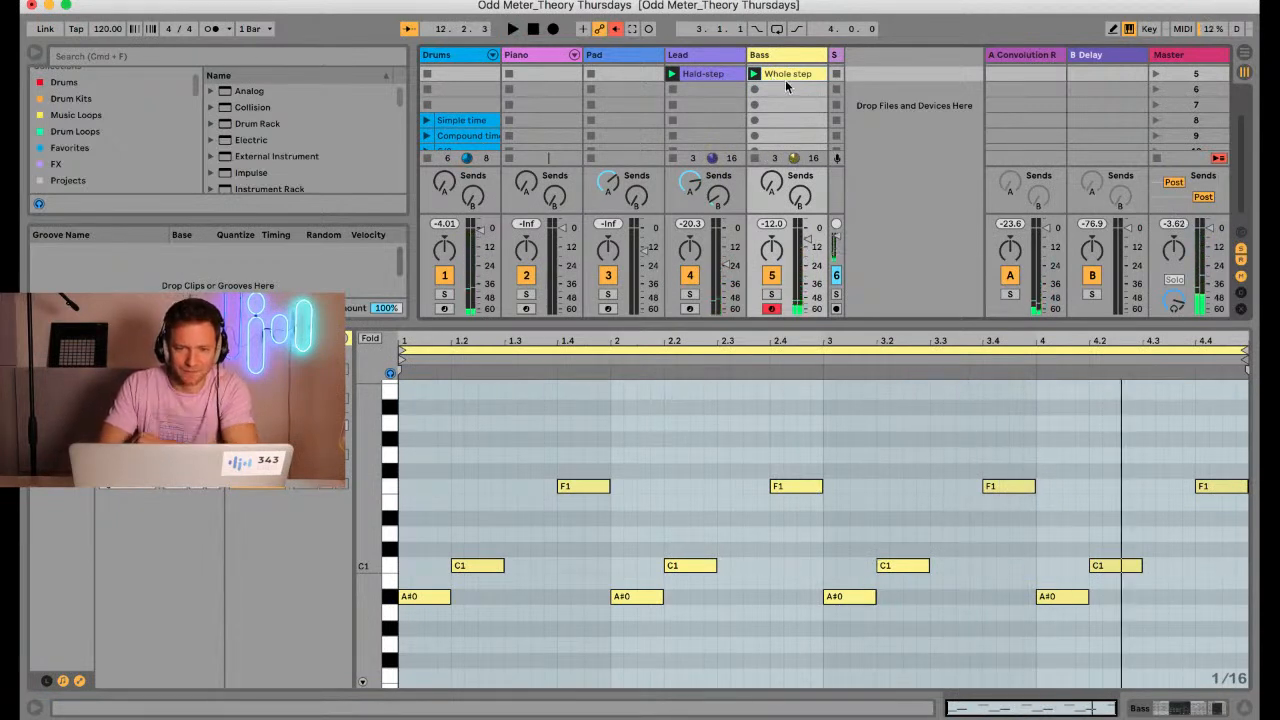
Solo the Bass track and audition the whole step between the first A#0 and C1 notes of its clip
{"action": "left_click", "coordinate": [771, 293]}
{"action": "left_click", "coordinate": [424, 598]}
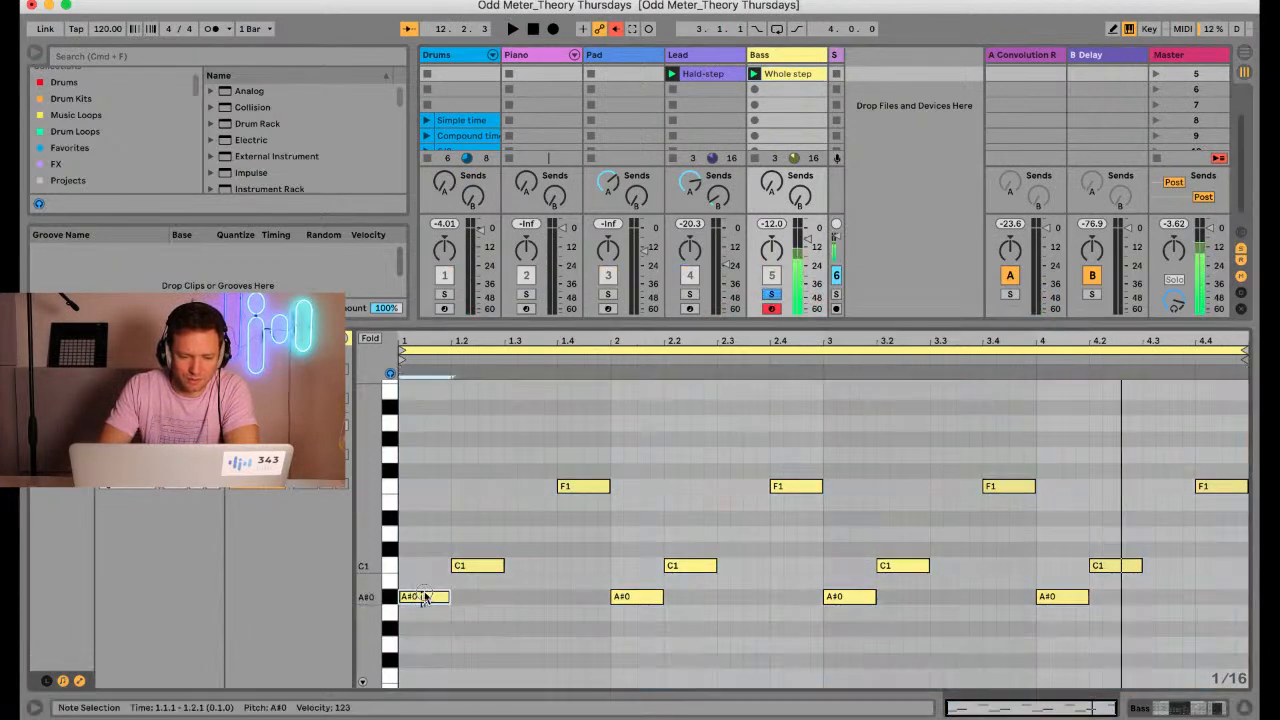
{"action": "left_click", "coordinate": [466, 567], "text": "shift"}
{"action": "left_click", "coordinate": [463, 567]}
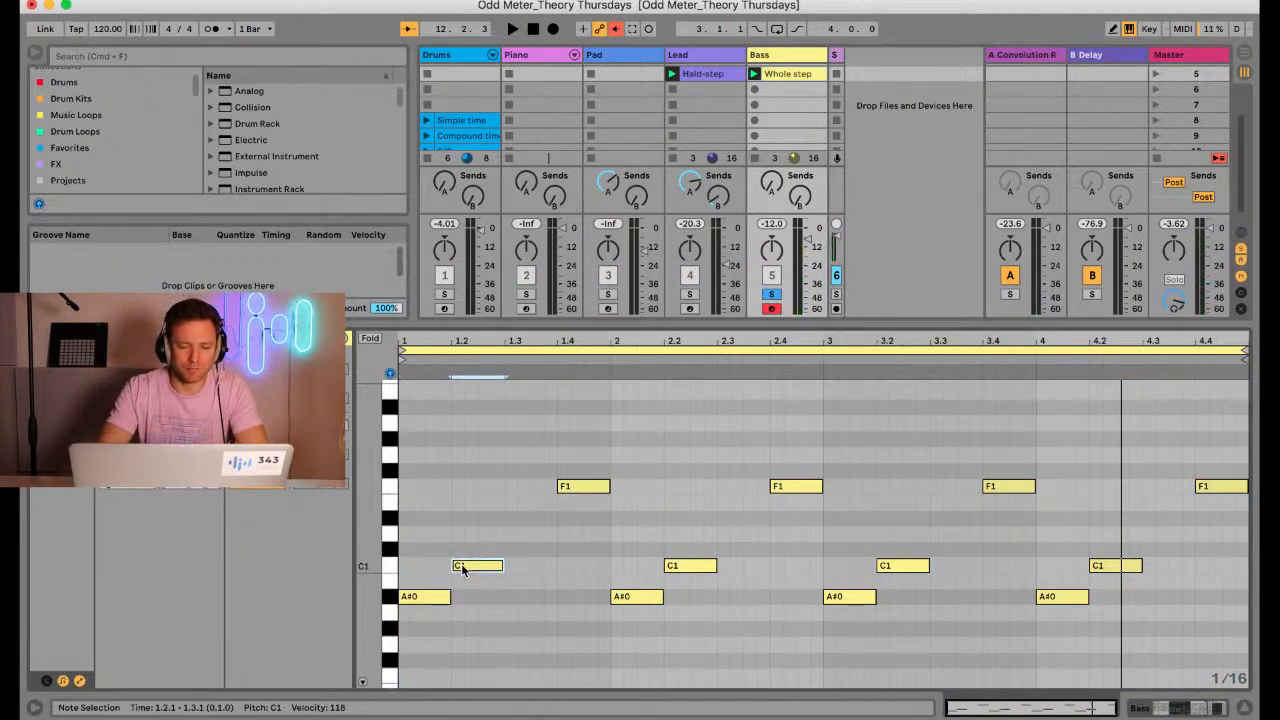
{"action": "left_click", "coordinate": [430, 599]}
{"action": "left_click", "coordinate": [470, 569]}
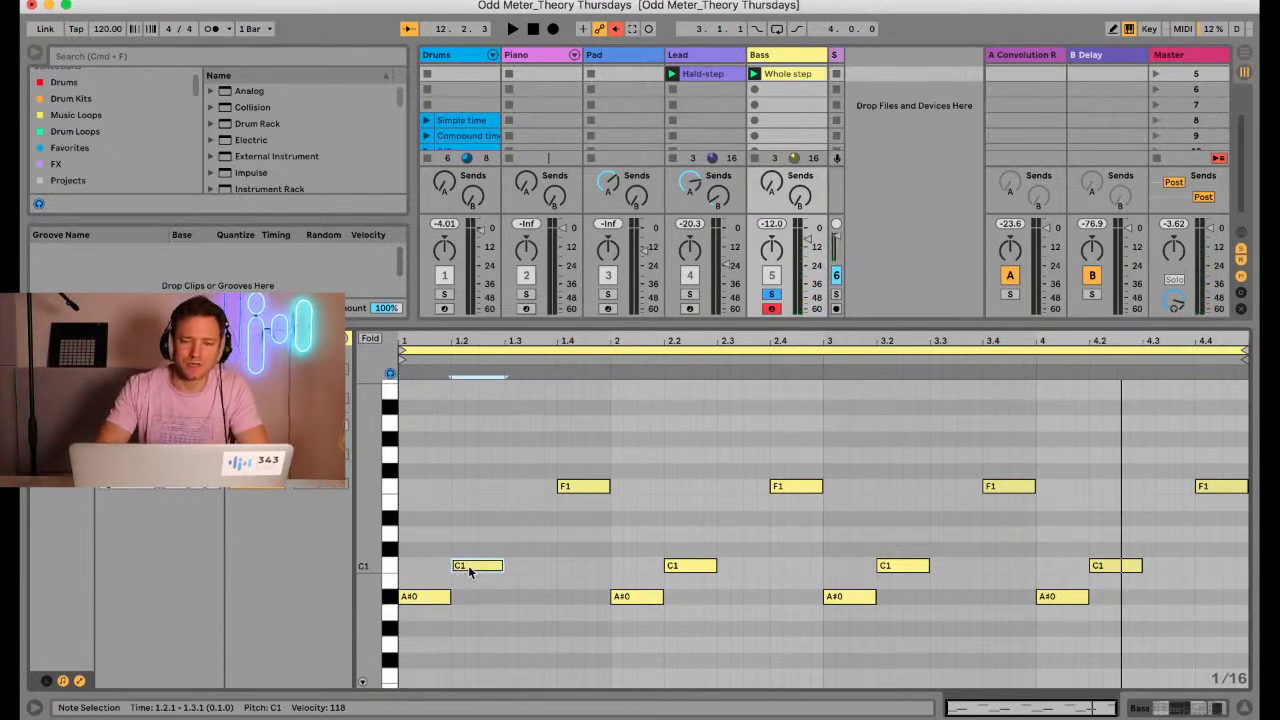
Open the Hald-step clip, audition its first C4, C#4 and F4 notes with the Lead track soloed, and turn the solo off
{"action": "left_click", "coordinate": [702, 78]}
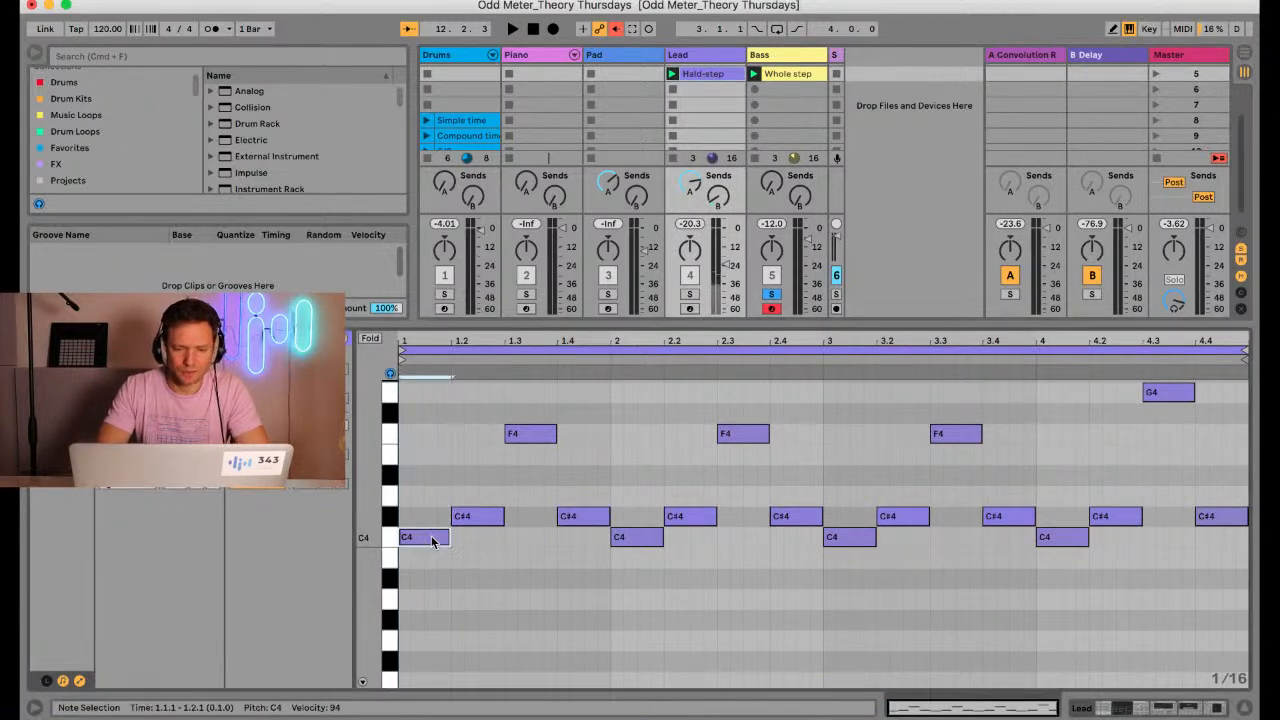
{"action": "left_click", "coordinate": [691, 296]}
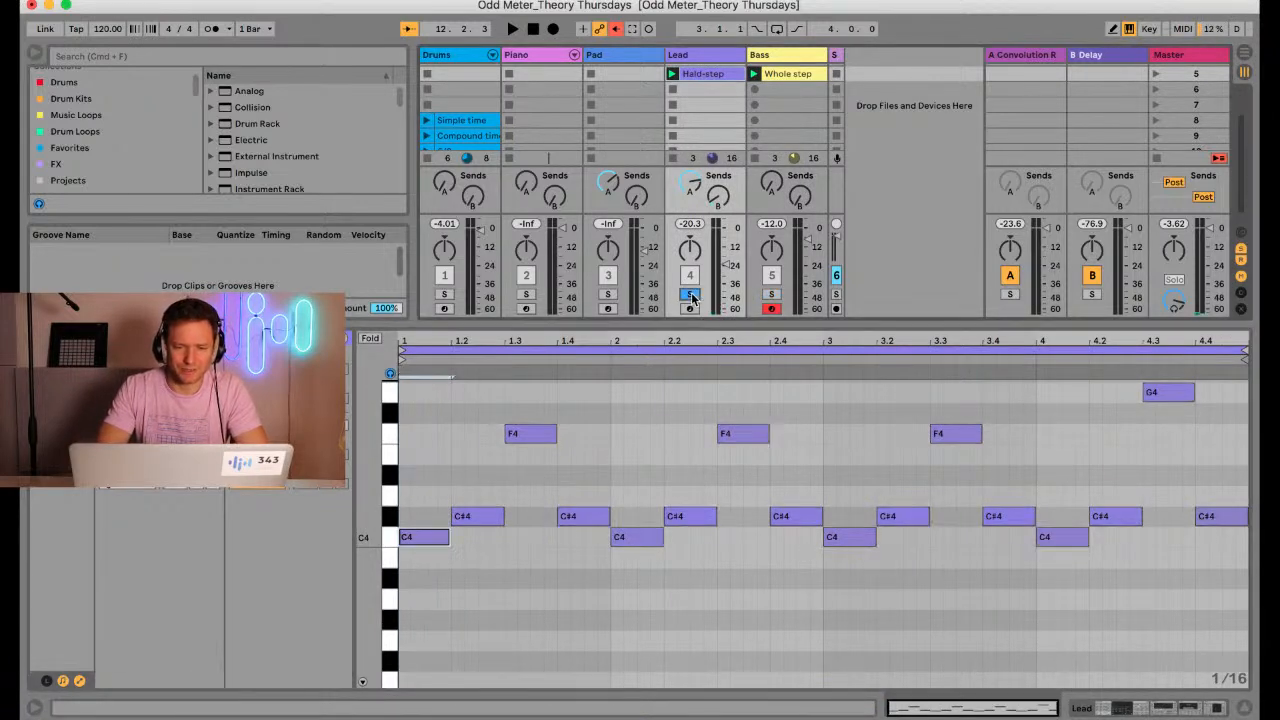
{"action": "left_click", "coordinate": [440, 538]}
{"action": "left_click", "coordinate": [479, 512]}
{"action": "left_click", "coordinate": [518, 436]}
{"action": "left_click", "coordinate": [477, 514]}
{"action": "left_click", "coordinate": [440, 538]}
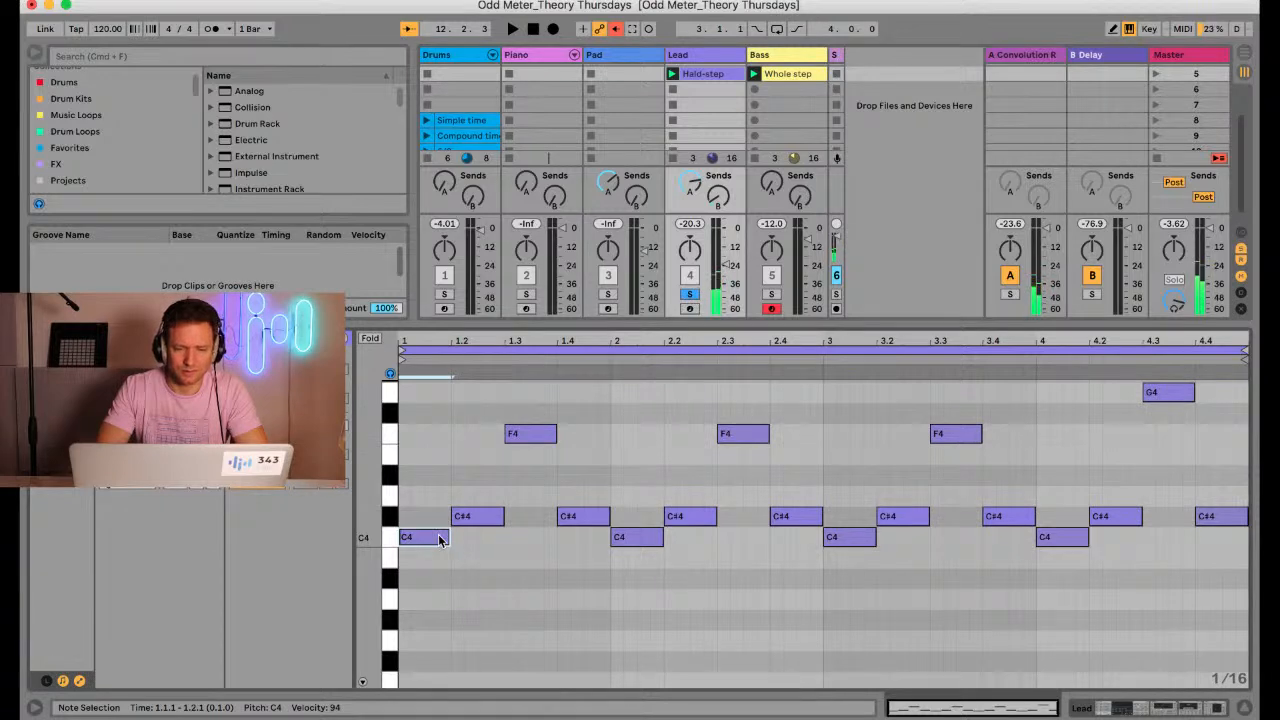
{"action": "left_click", "coordinate": [690, 297]}
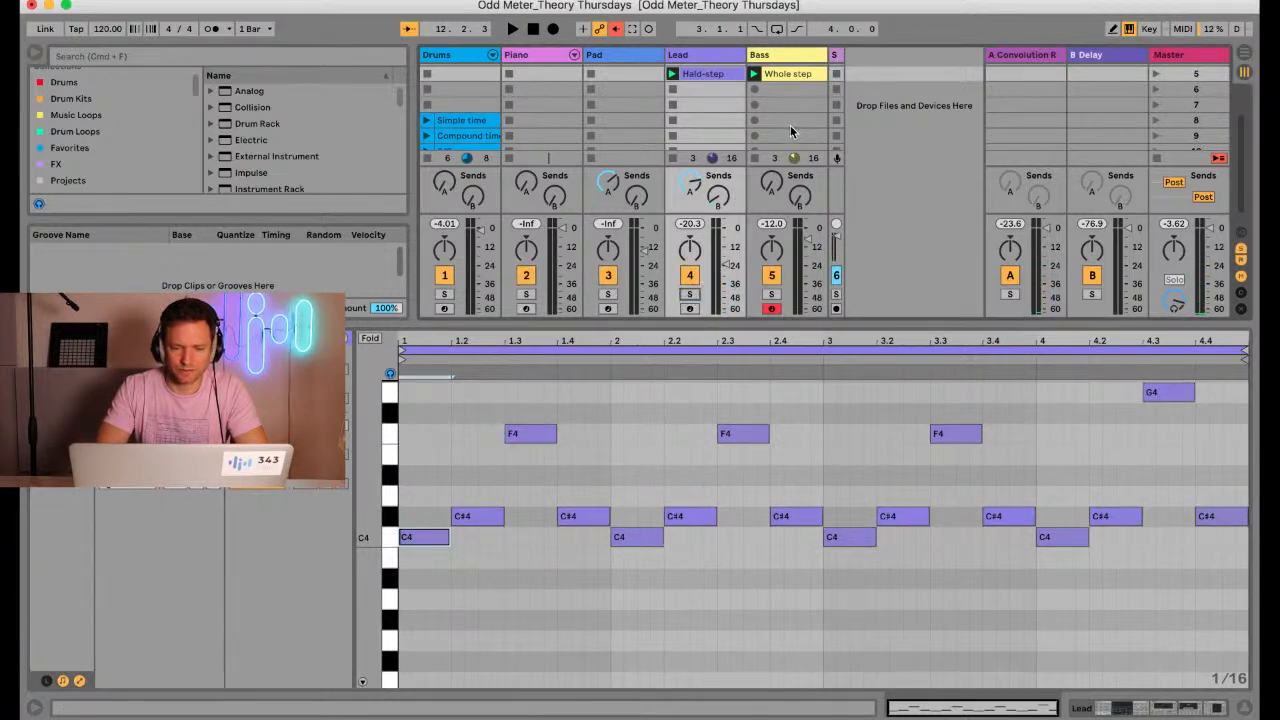
Correct the name of the Lead track's scene 5 clip to Half-step
{"action": "left_click_drag", "start_coordinate": [775, 327], "coordinate": [768, 421]}
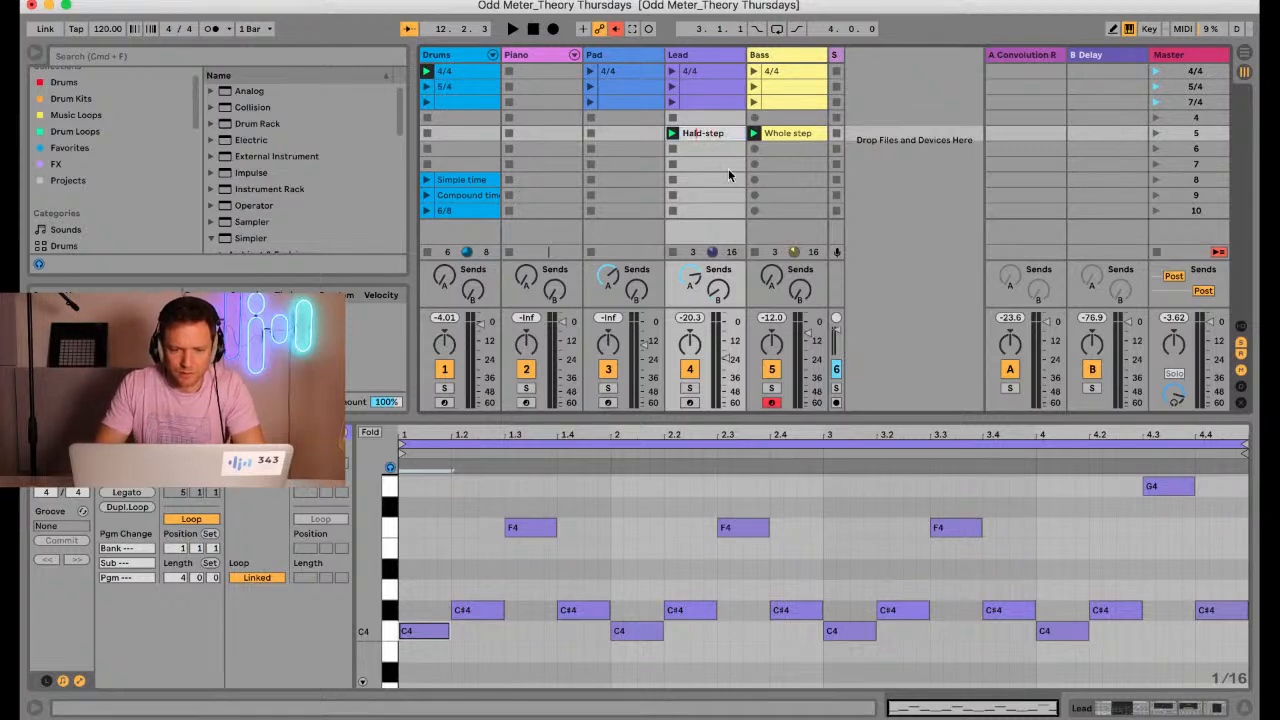
{"action": "type", "text": "f"}
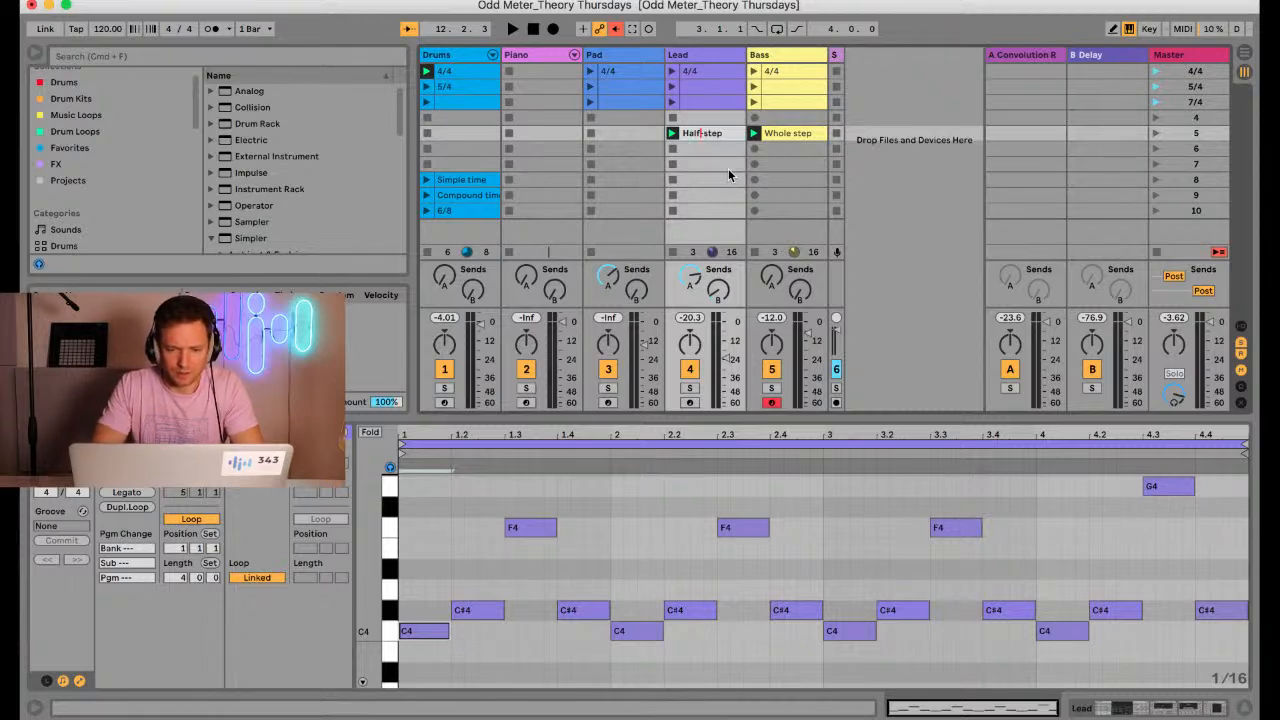
{"action": "left_click", "coordinate": [717, 166]}
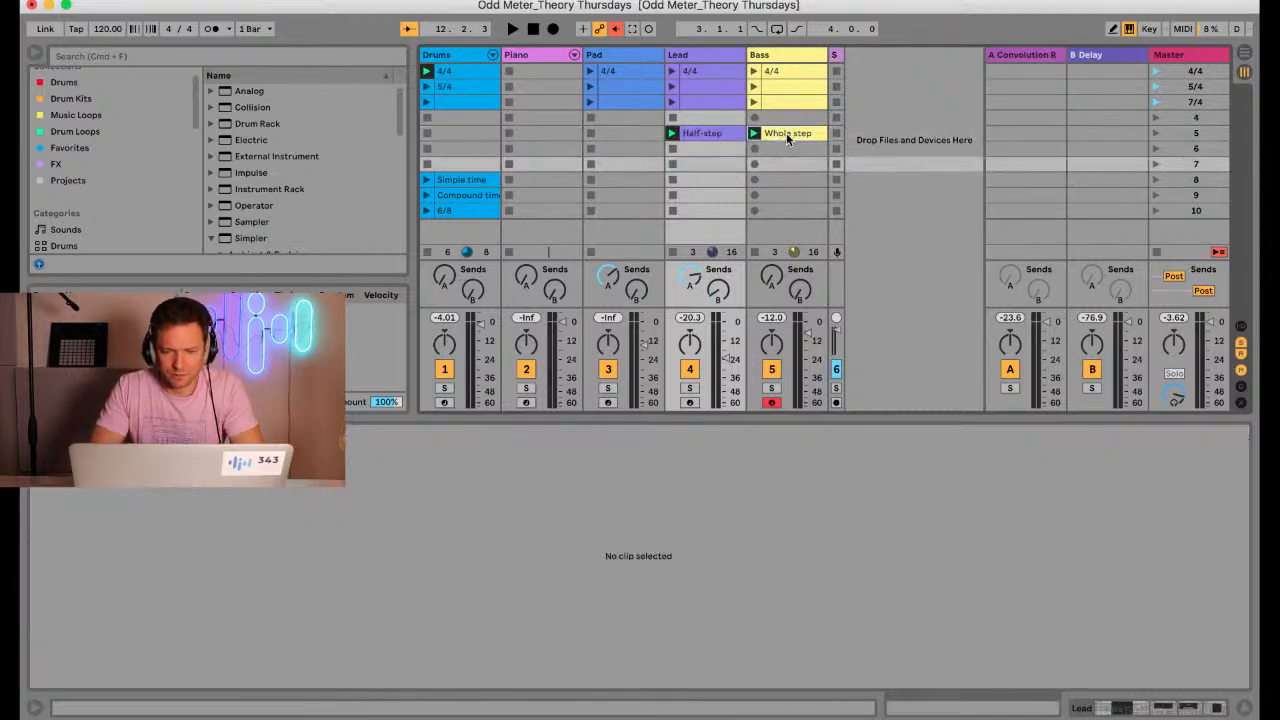
Rename the Bass track's scene 5 clip as Whole-step
{"action": "left_click", "coordinate": [786, 133]}
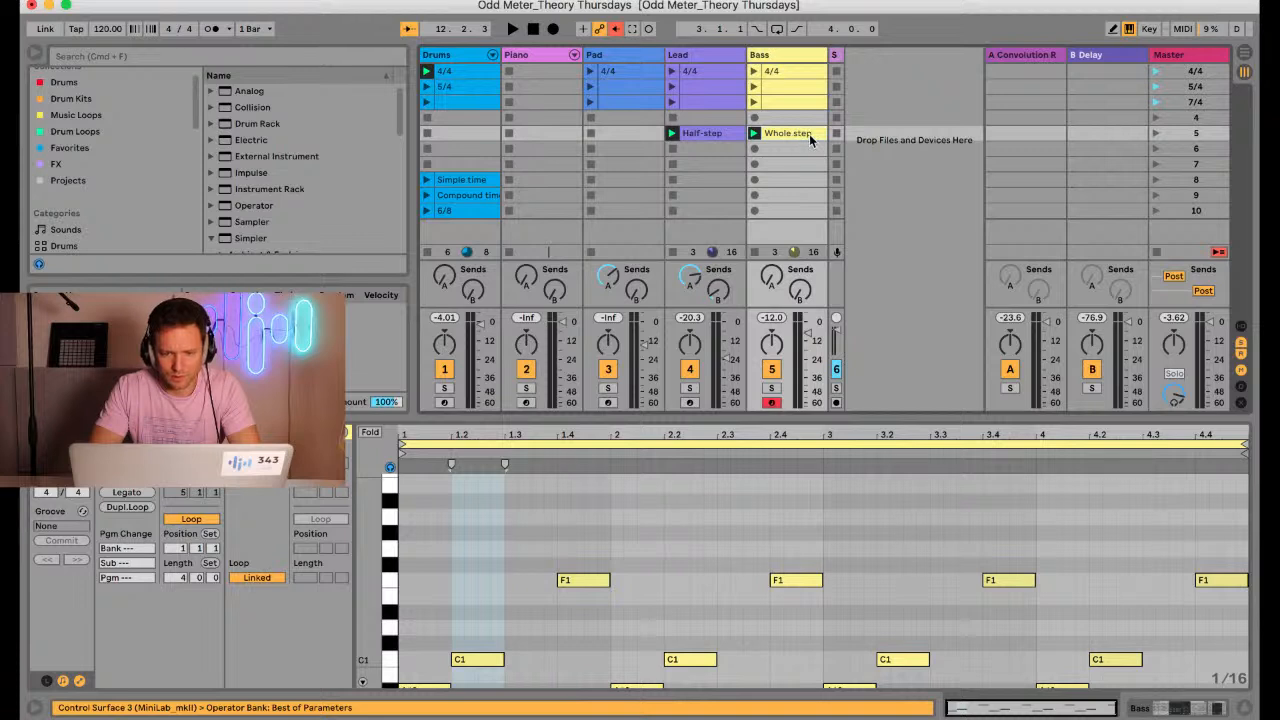
{"action": "key", "text": "super+r"}
{"action": "key", "text": "Return"}
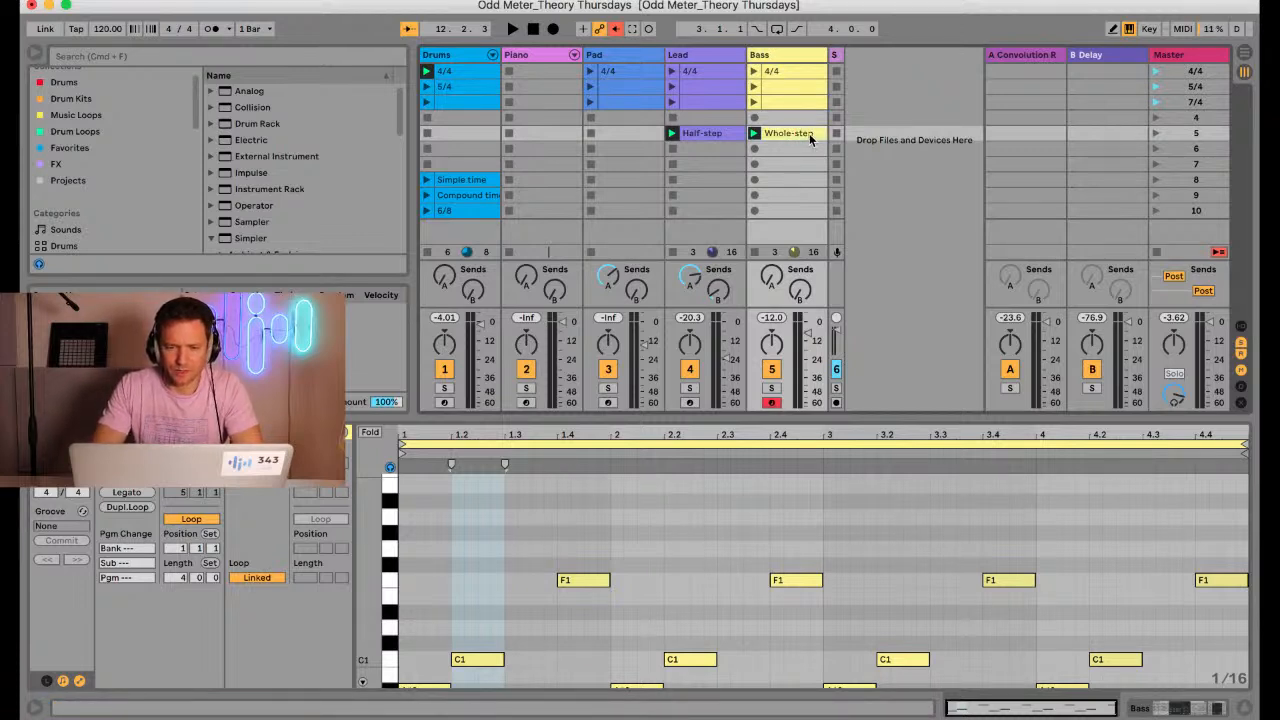
{"action": "left_click", "coordinate": [782, 178]}
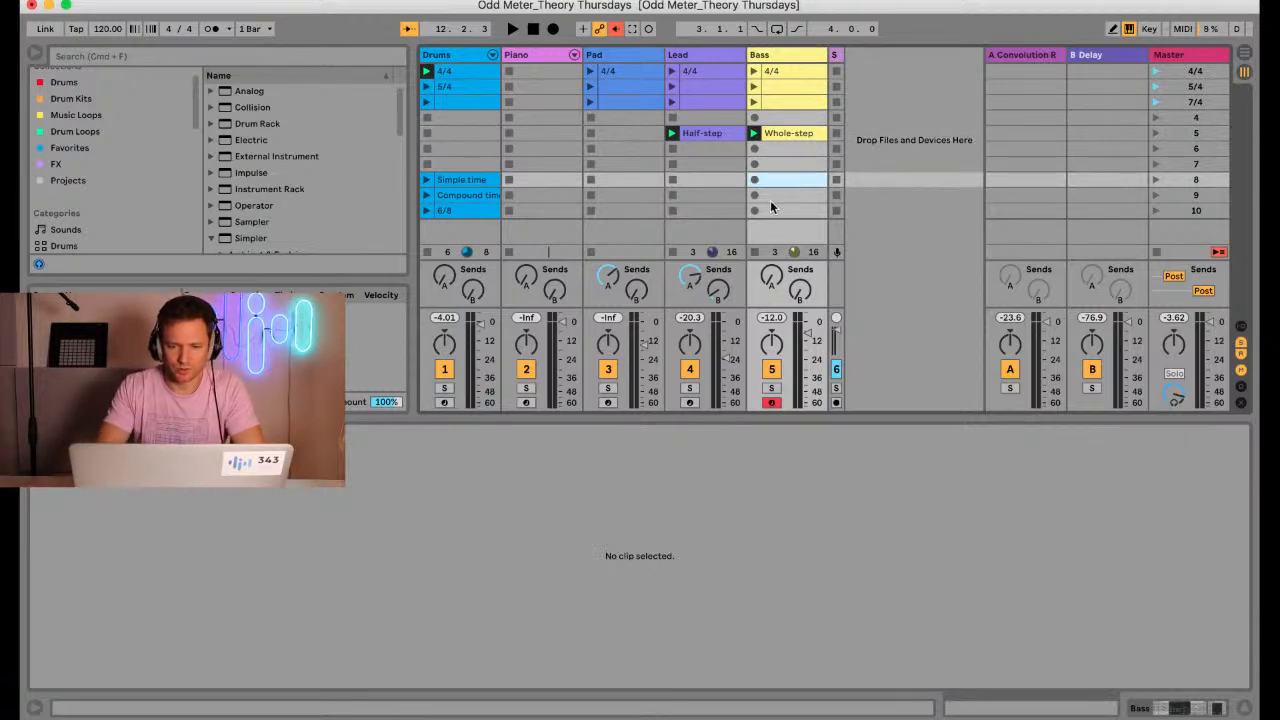
Arm the Piano track and create an empty one-bar MIDI clip in its scene 5 slot
{"action": "left_click", "coordinate": [527, 402]}
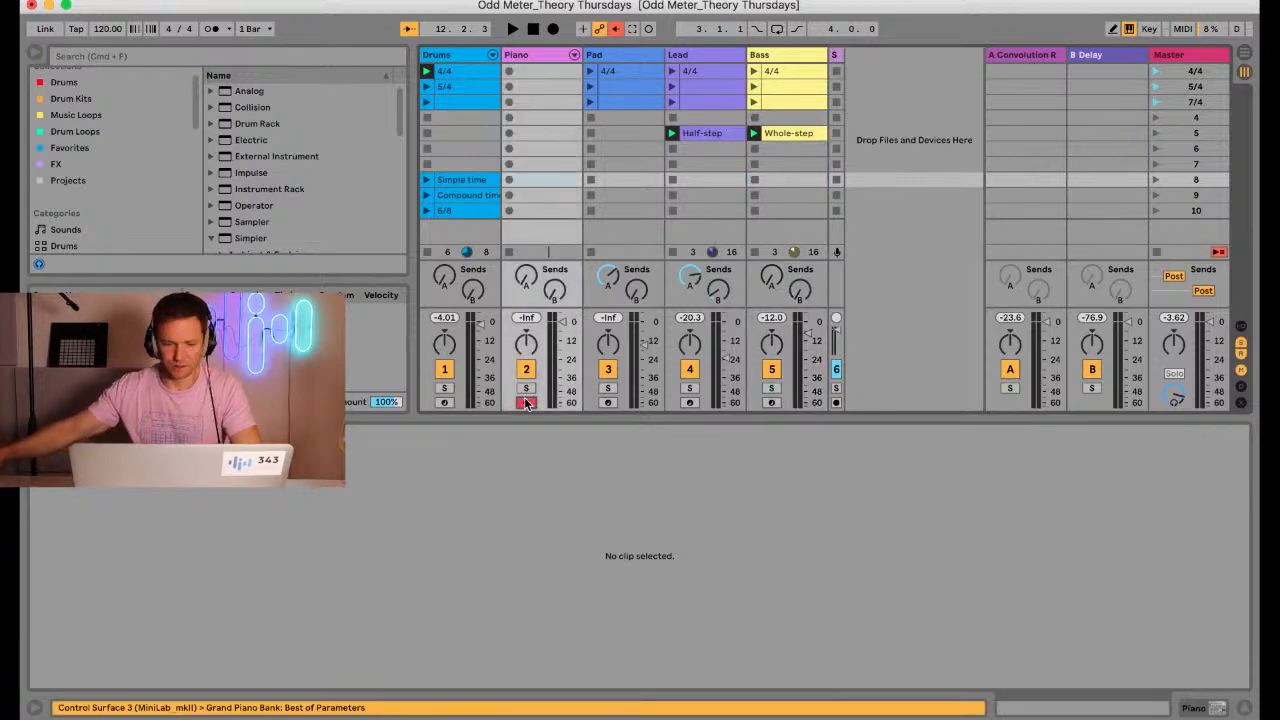
{"action": "double_click", "coordinate": [534, 133]}
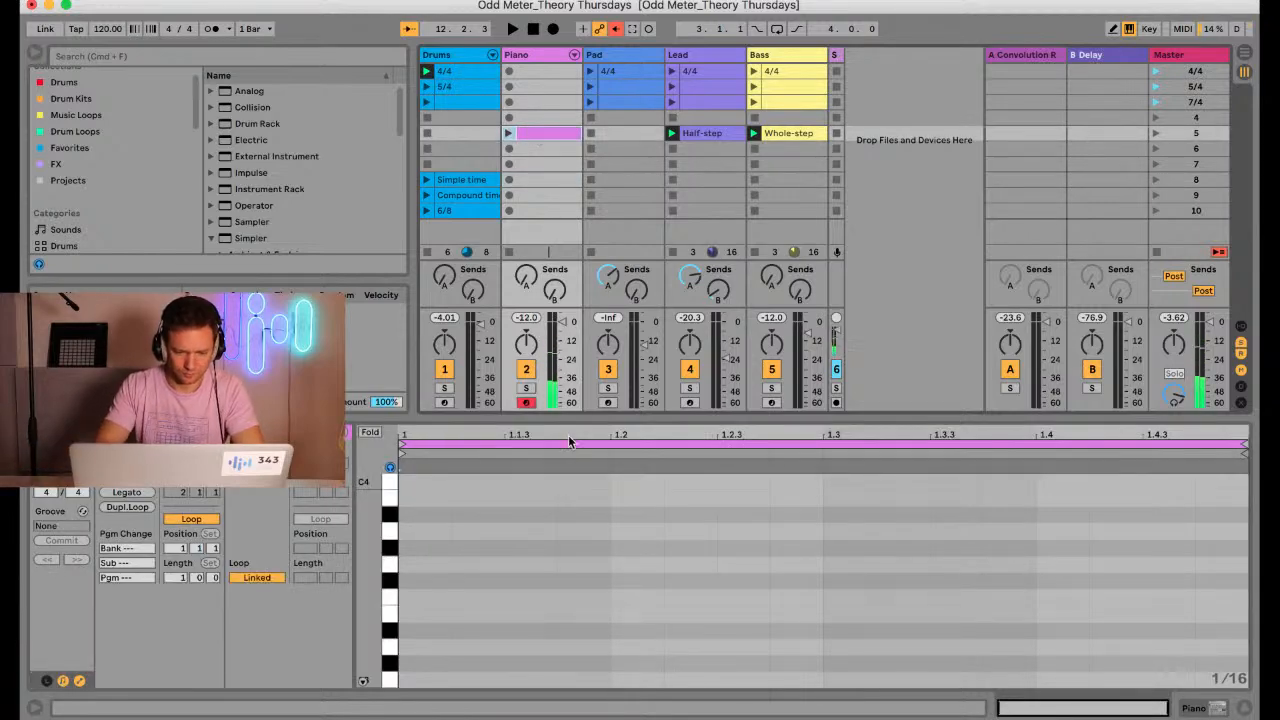
{"action": "left_click_drag", "start_coordinate": [578, 421], "coordinate": [572, 228]}
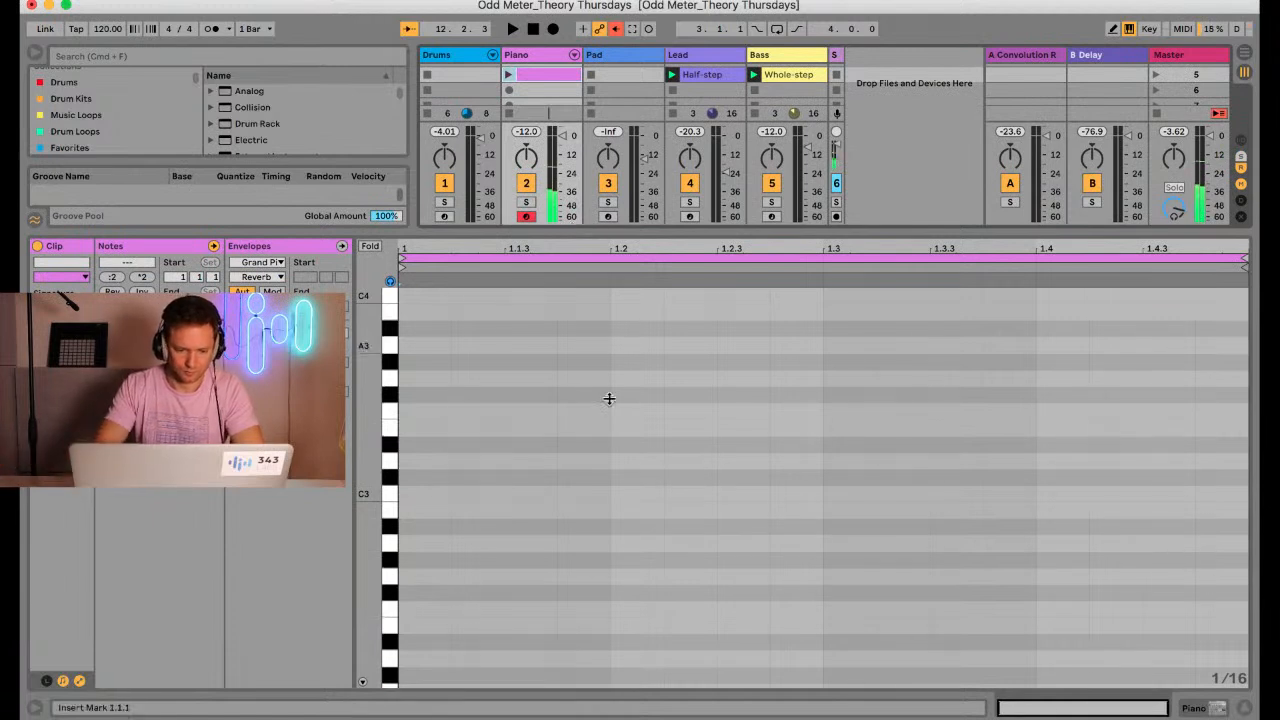
{"action": "scroll", "coordinate": [617, 444], "scroll_direction": "down", "scroll_amount": 3}
{"action": "scroll", "coordinate": [616, 444], "scroll_direction": "down", "scroll_amount": 4}
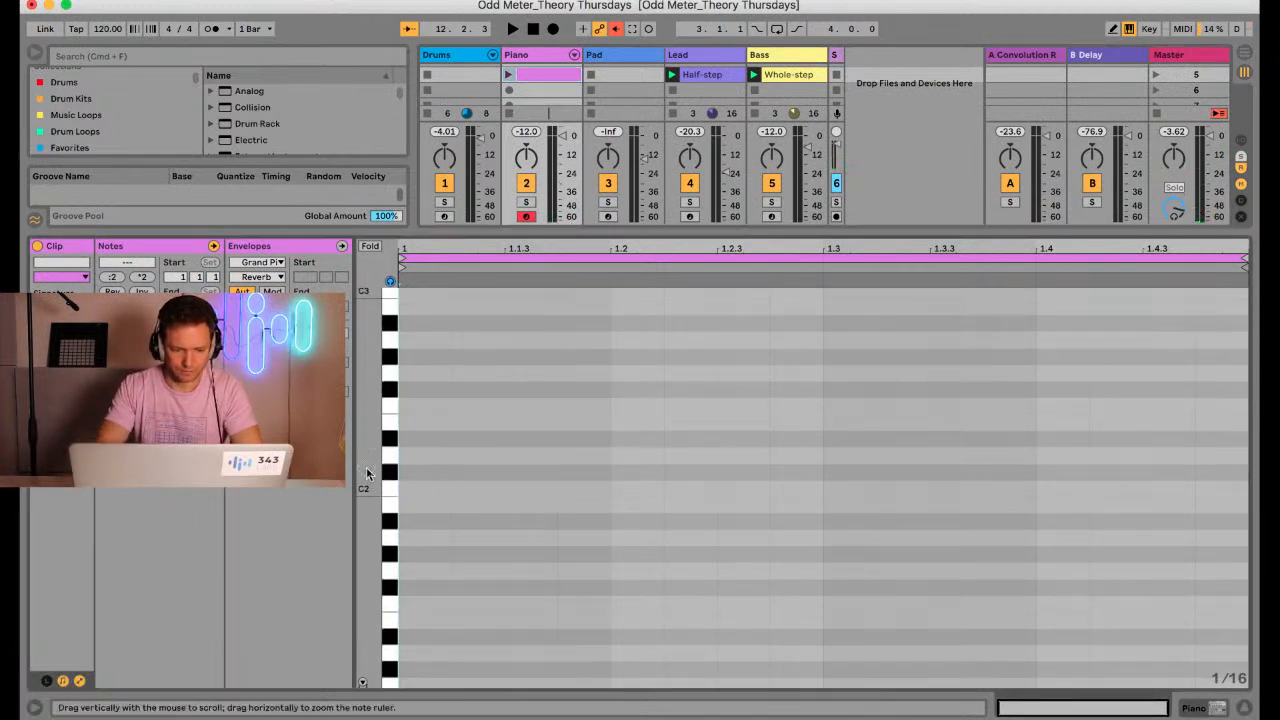
{"action": "scroll", "coordinate": [366, 472], "scroll_direction": "down", "scroll_amount": 4}
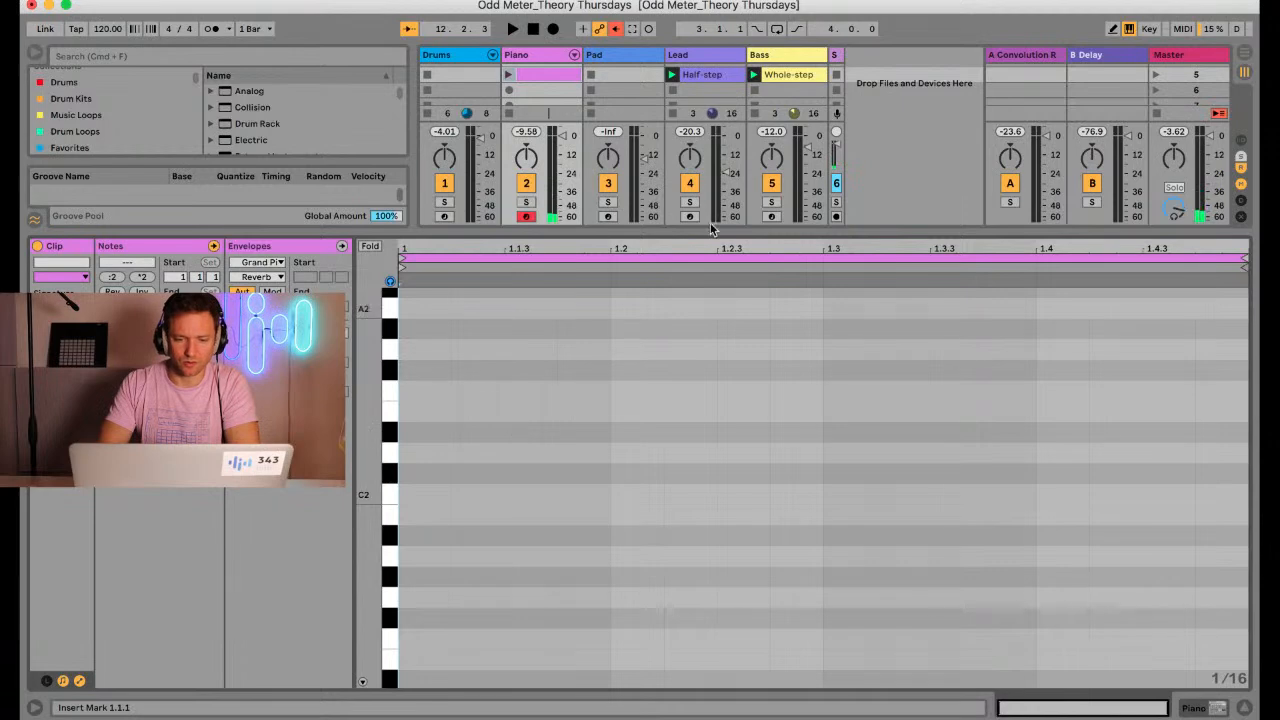
Arm the Lead and Bass tracks in turn to review their Half-step and Whole-step clips, and return to the armed Piano track
{"action": "left_click_drag", "start_coordinate": [711, 229], "coordinate": [672, 376]}
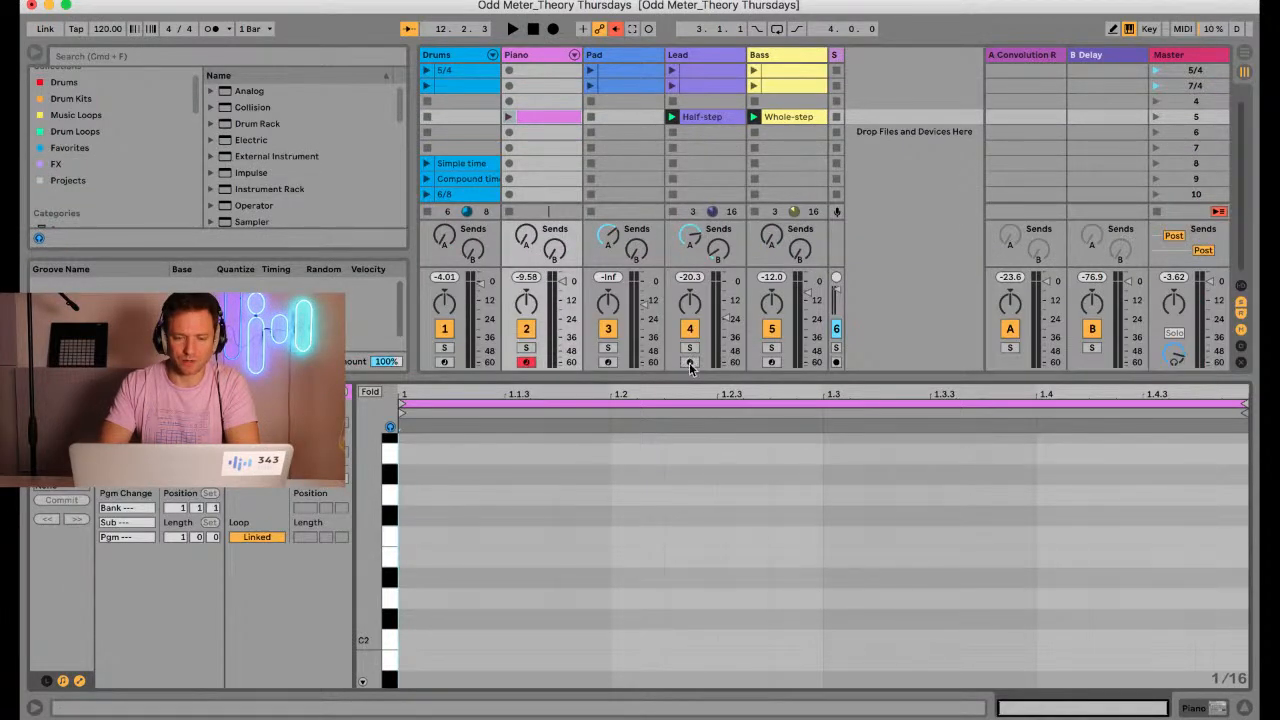
{"action": "left_click", "coordinate": [689, 363]}
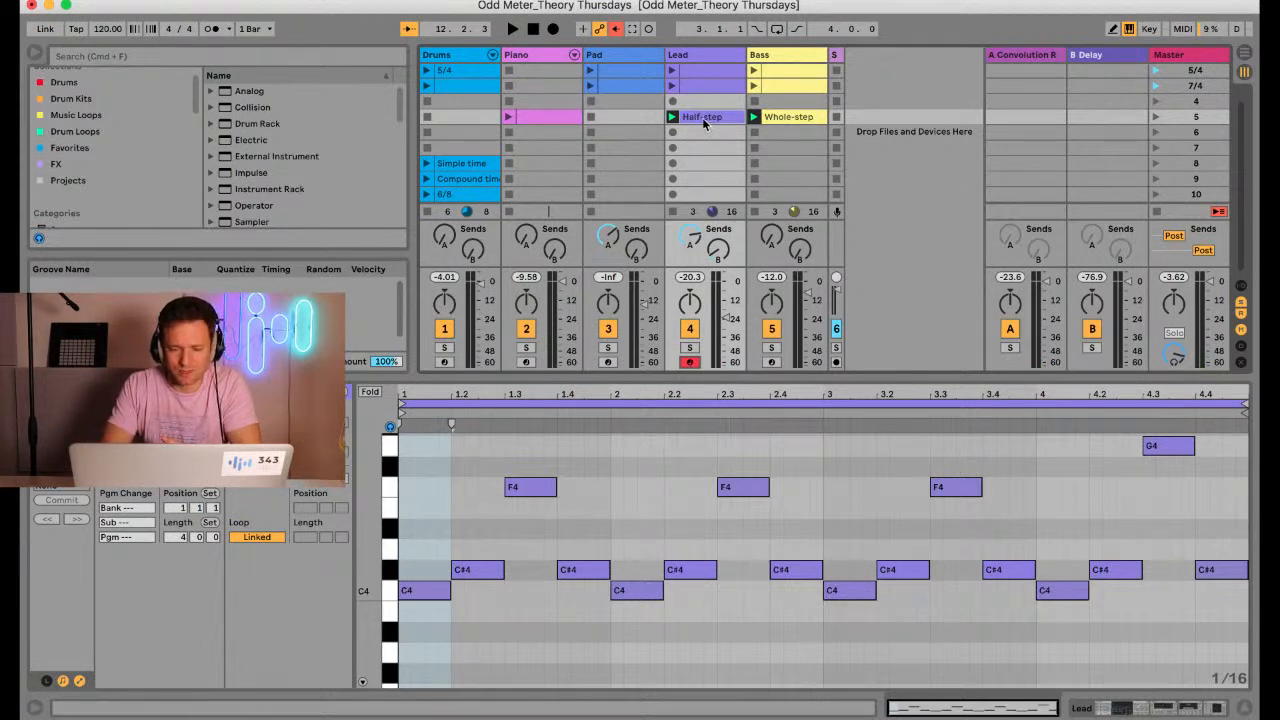
{"action": "left_click", "coordinate": [773, 169]}
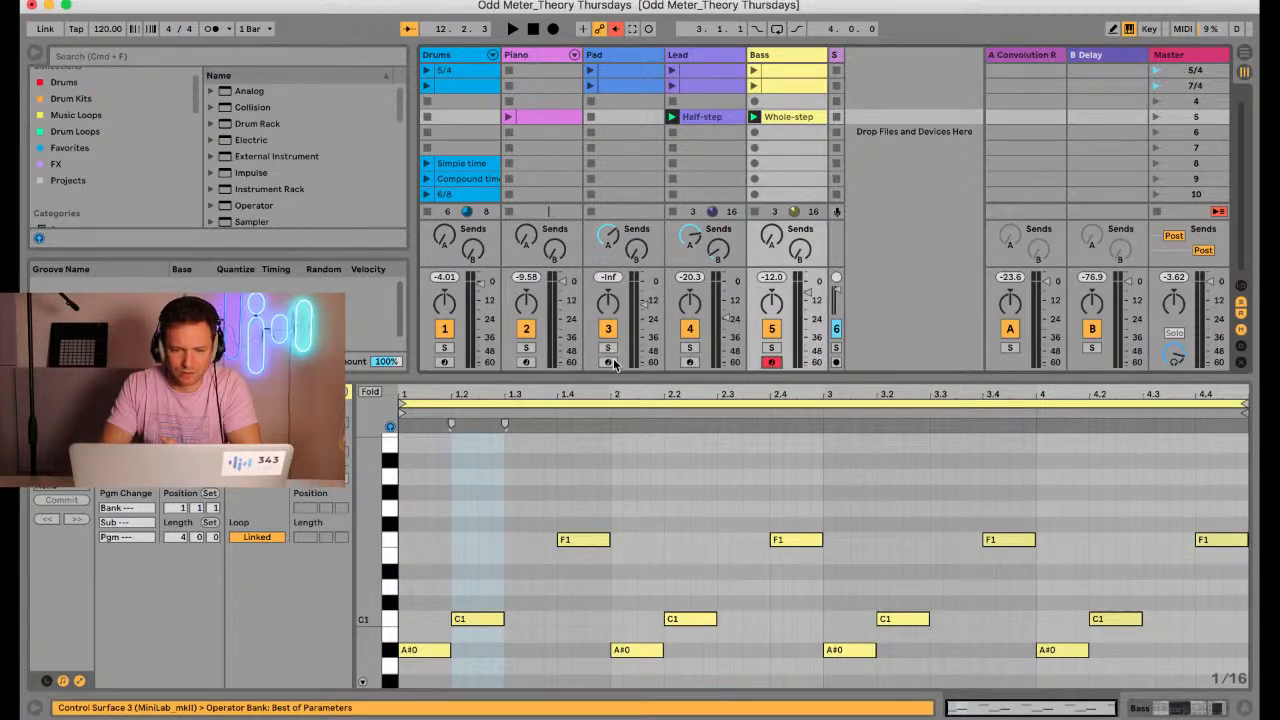
{"action": "left_click", "coordinate": [526, 362]}
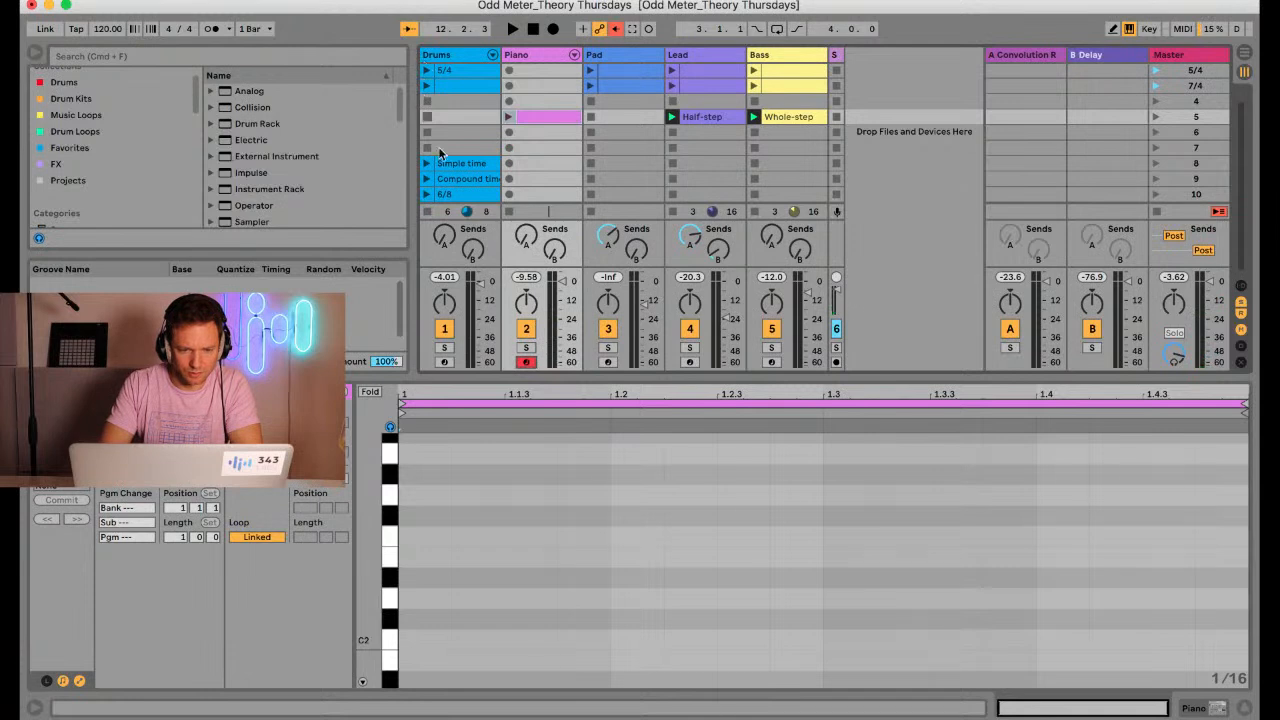
Stop the Lead and Bass clips and rehearse the piano part over the 4/4 drum clip
{"action": "scroll", "coordinate": [441, 150], "scroll_direction": "up", "scroll_amount": 1}
{"action": "key", "text": "space"}
{"action": "key", "text": "space"}
{"action": "left_click", "coordinate": [673, 212]}
{"action": "left_click", "coordinate": [754, 211]}
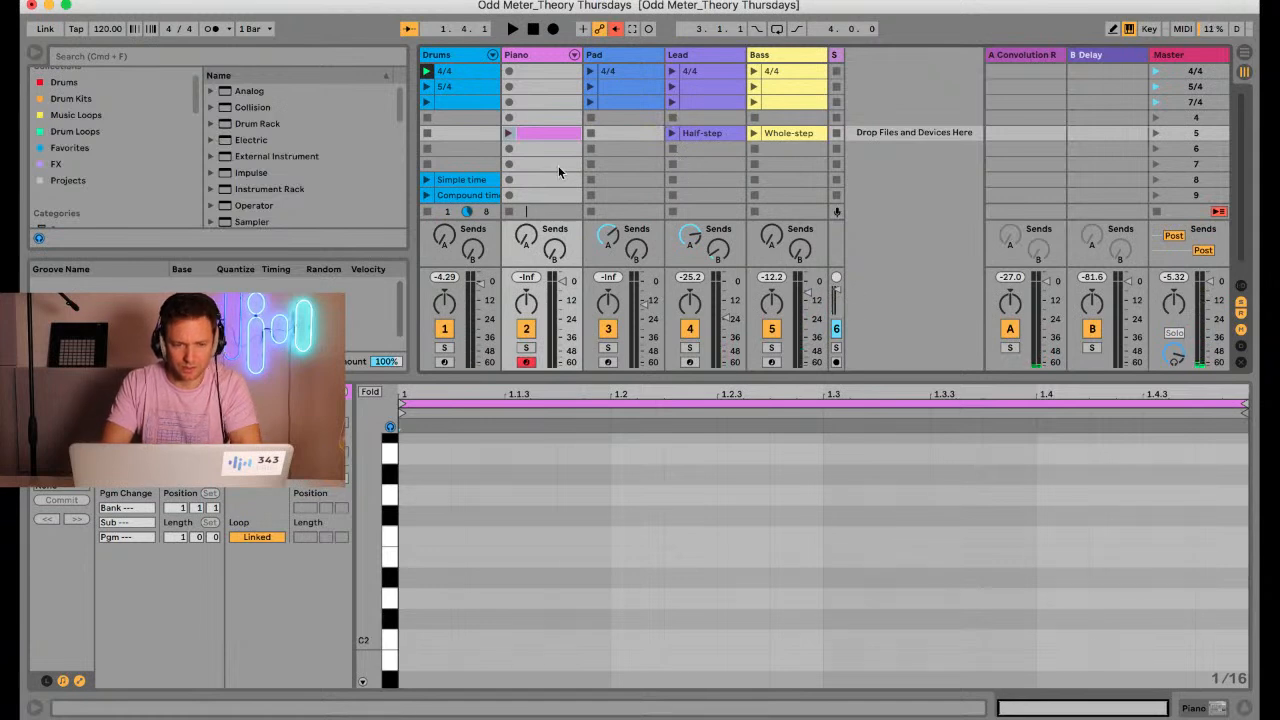
{"action": "key", "text": "space"}
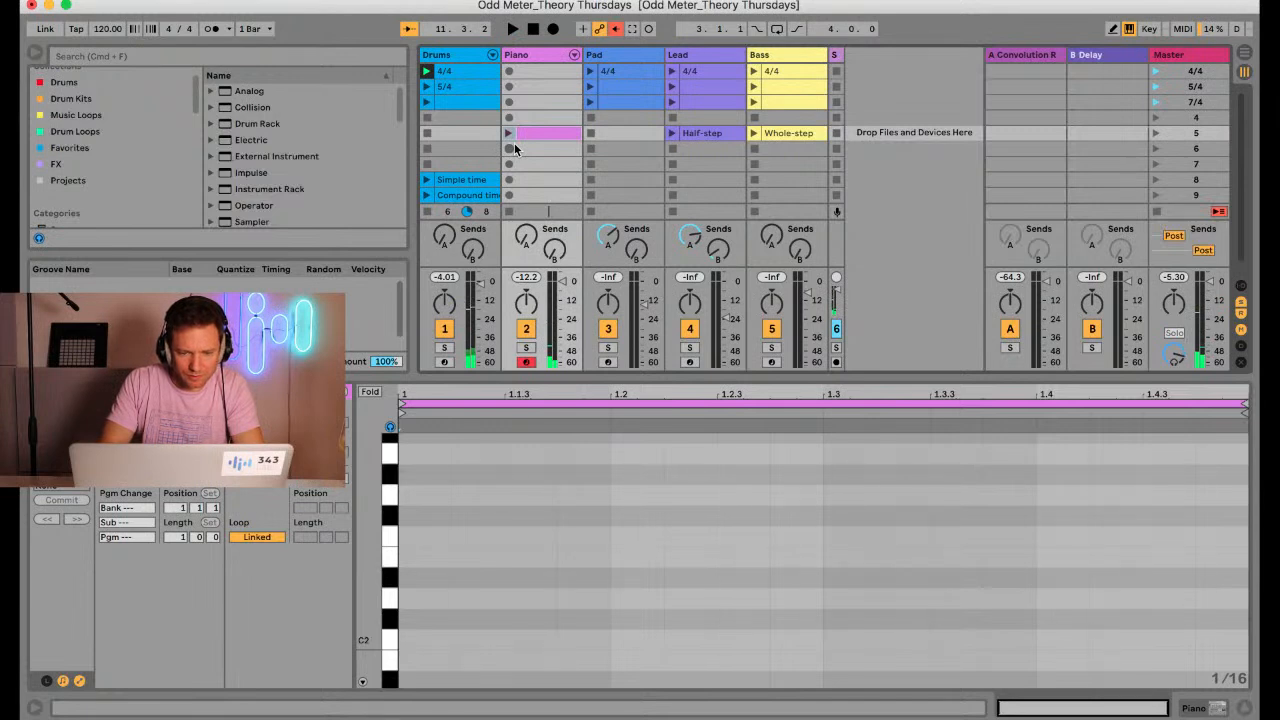
Move the empty Piano clip to scene 4 and record a four-bar melody of C4, D#4, G4 and G#4 in scene 5 over the drums
{"action": "left_click_drag", "start_coordinate": [522, 134], "coordinate": [534, 119]}
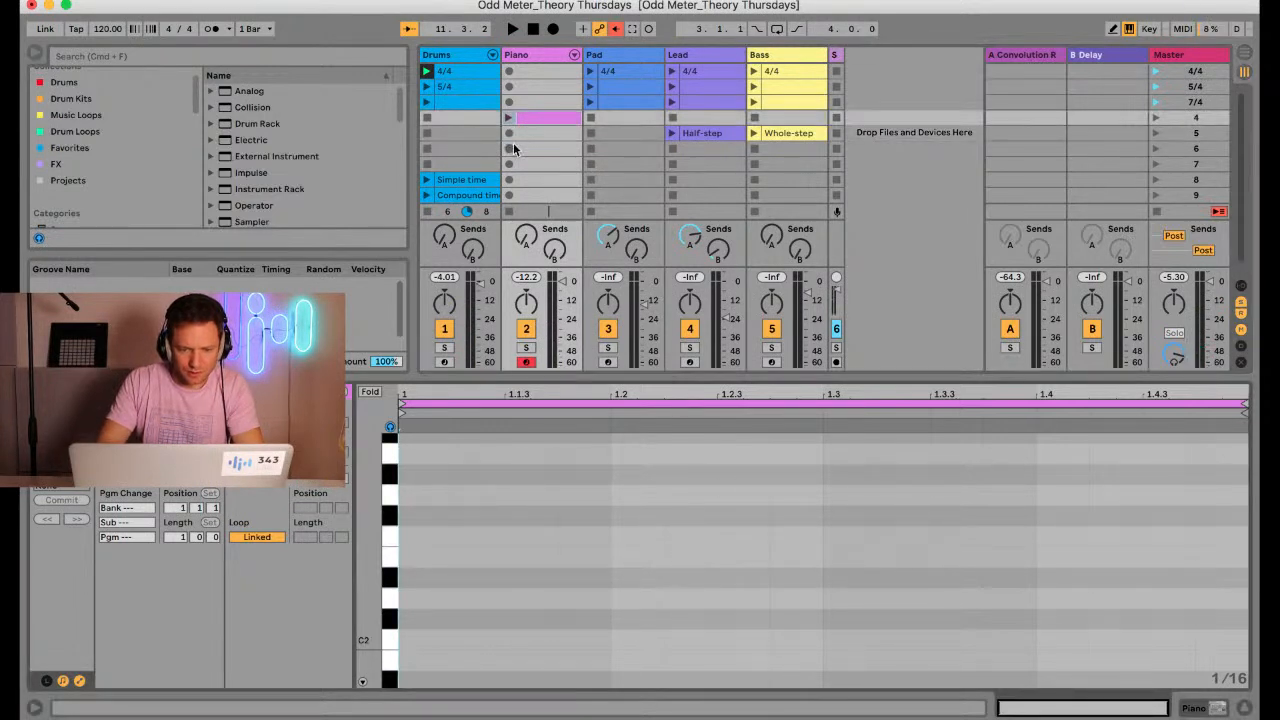
{"action": "left_click", "coordinate": [511, 131]}
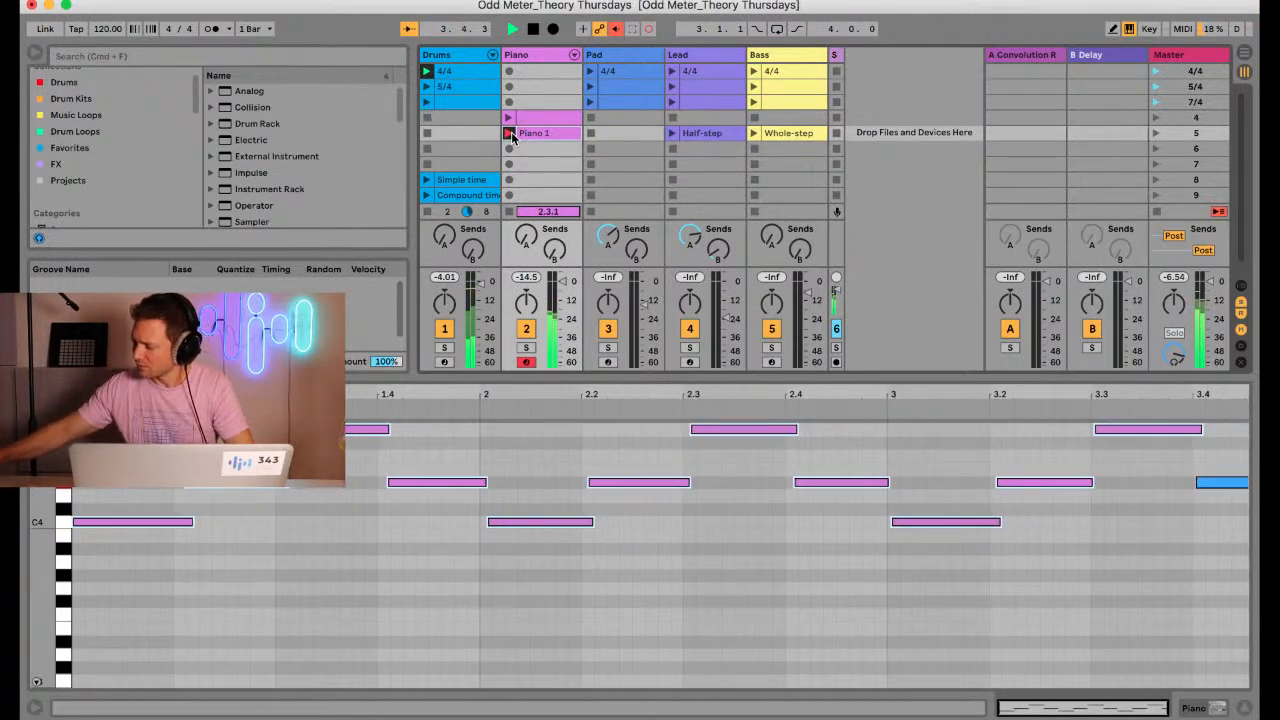
{"action": "left_click", "coordinate": [511, 135]}
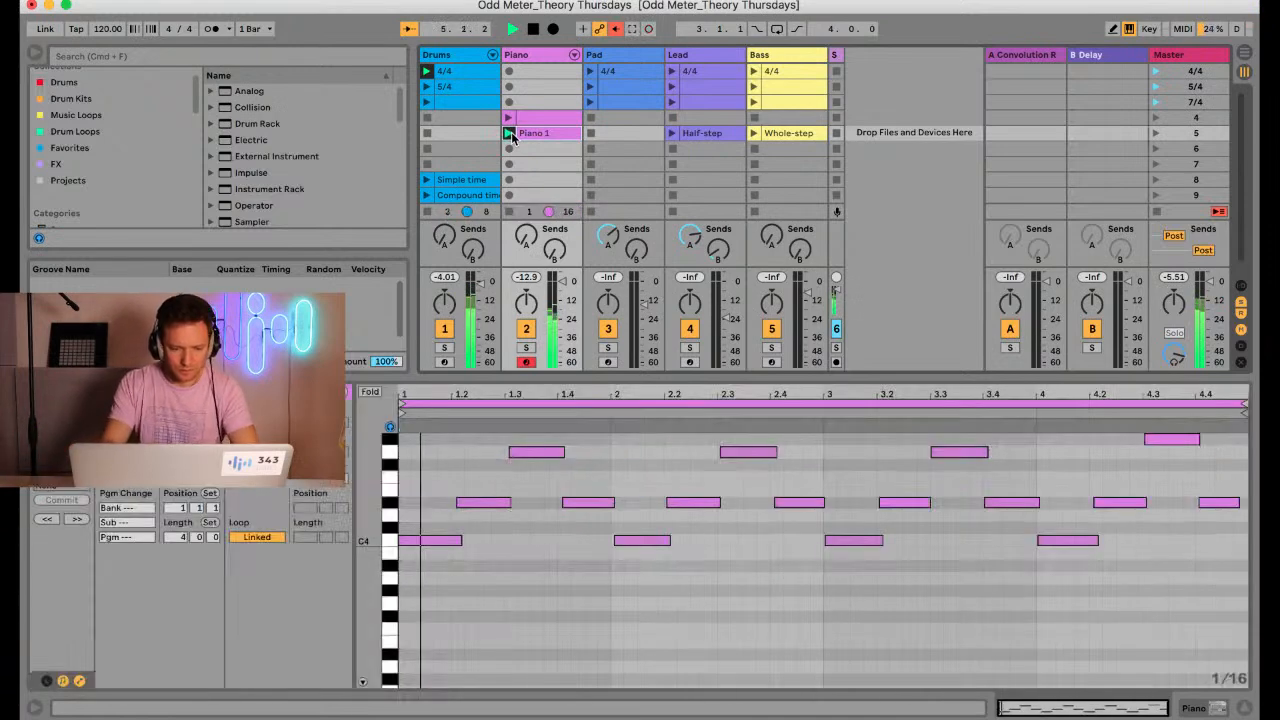
Quantize all notes of the recorded Piano 1 clip
{"action": "left_click", "coordinate": [521, 570]}
{"action": "key", "text": "super+a"}
{"action": "key", "text": "super+shift+u"}
{"action": "key", "text": "Return"}
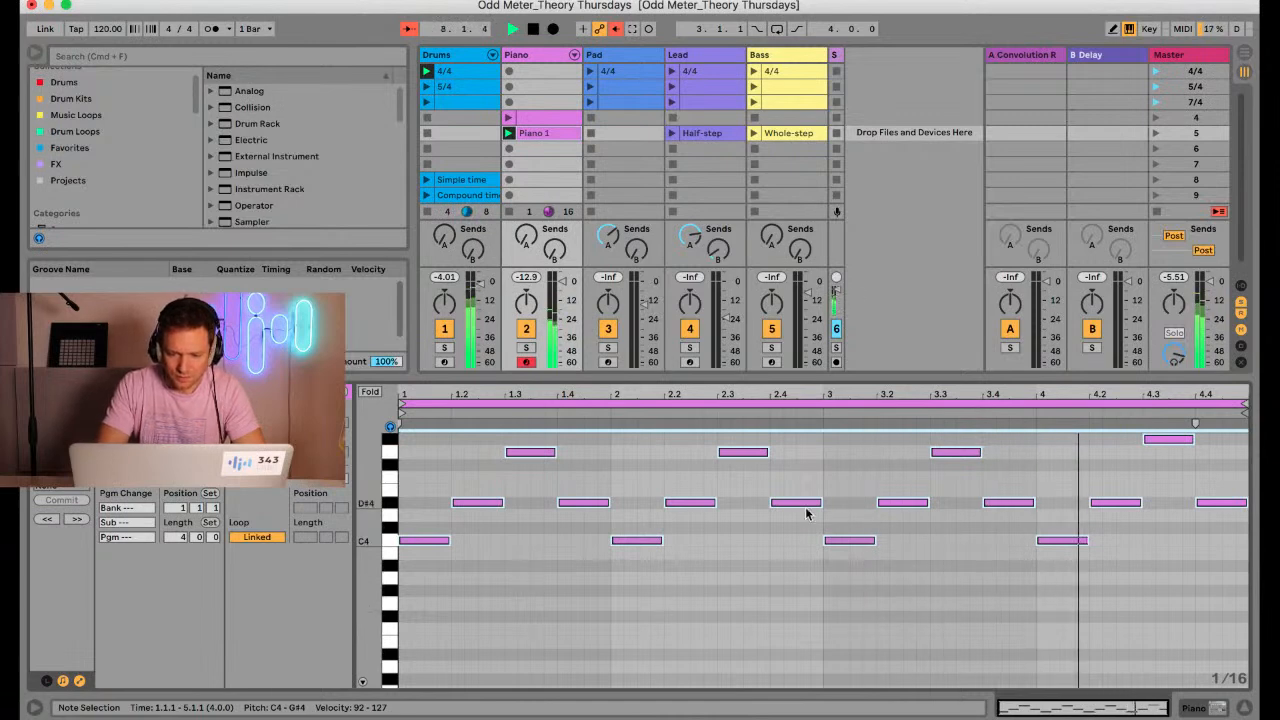
Examine the intervals between the first C4, D#4 and G4 notes of the Piano 1 clip
{"action": "left_click_drag", "start_coordinate": [797, 376], "coordinate": [789, 318]}
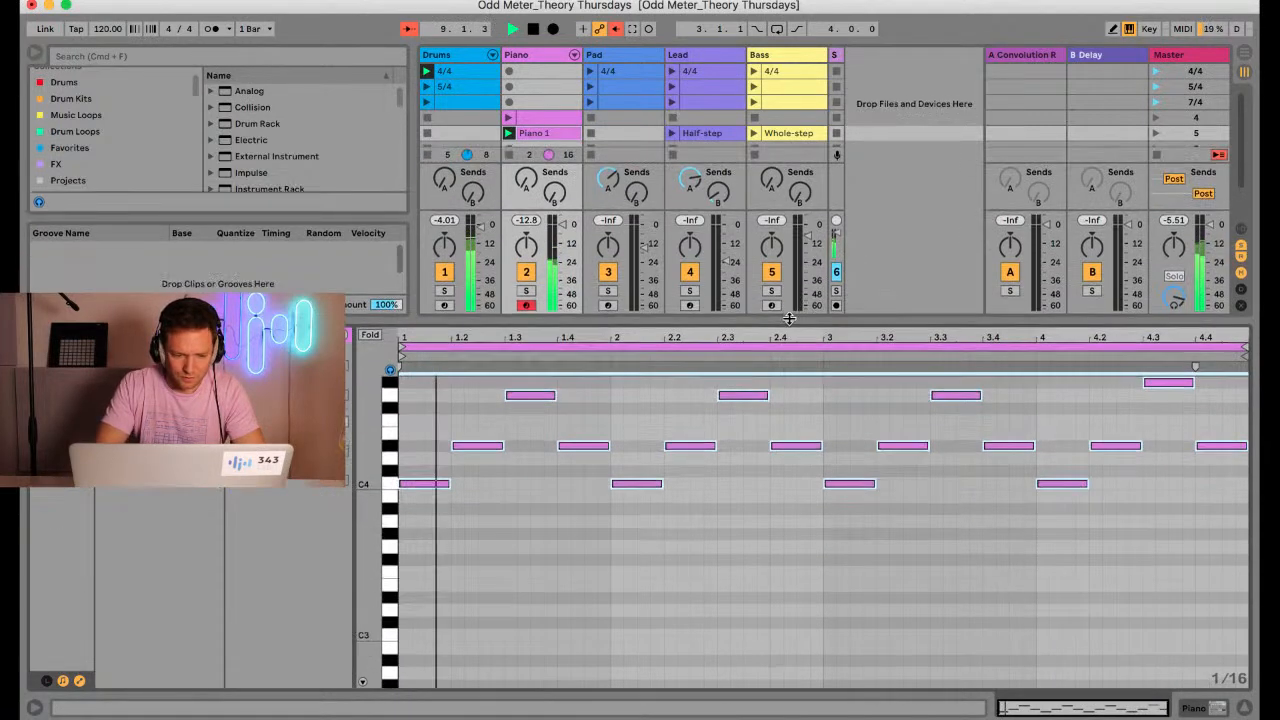
{"action": "scroll", "coordinate": [674, 508], "scroll_direction": "up", "scroll_amount": 4}
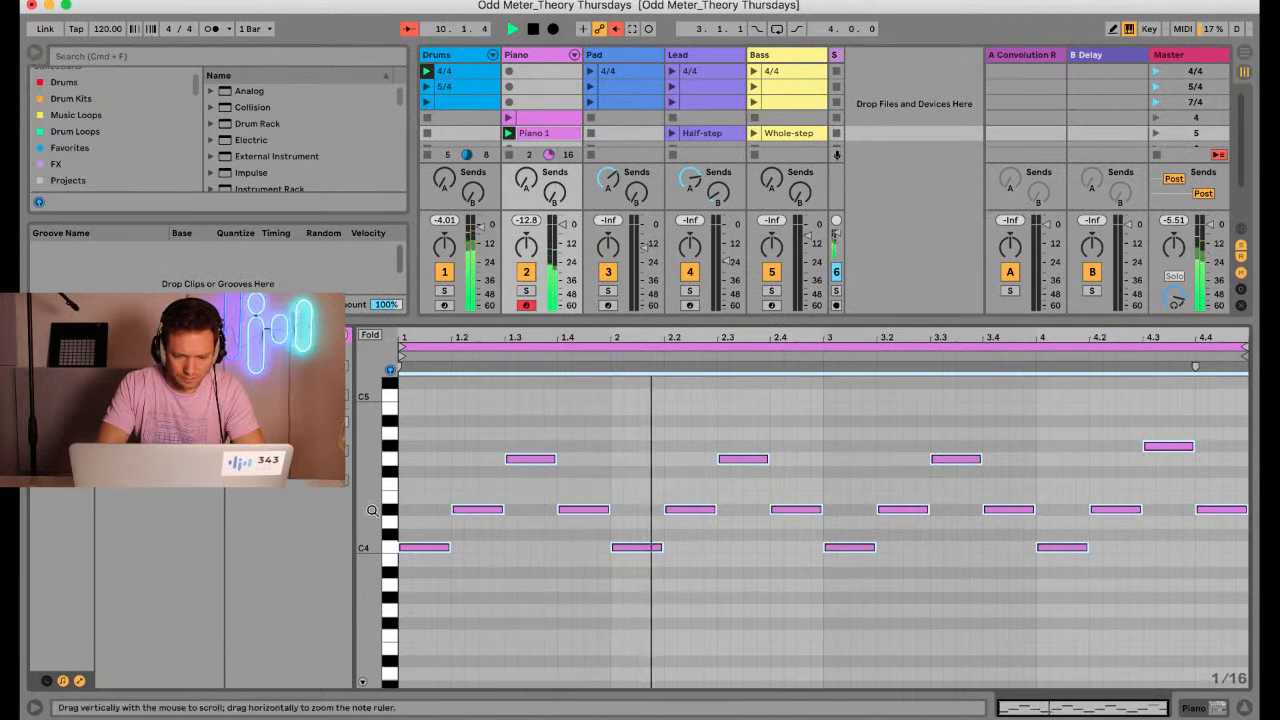
{"action": "left_click_drag", "start_coordinate": [372, 511], "coordinate": [370, 511]}
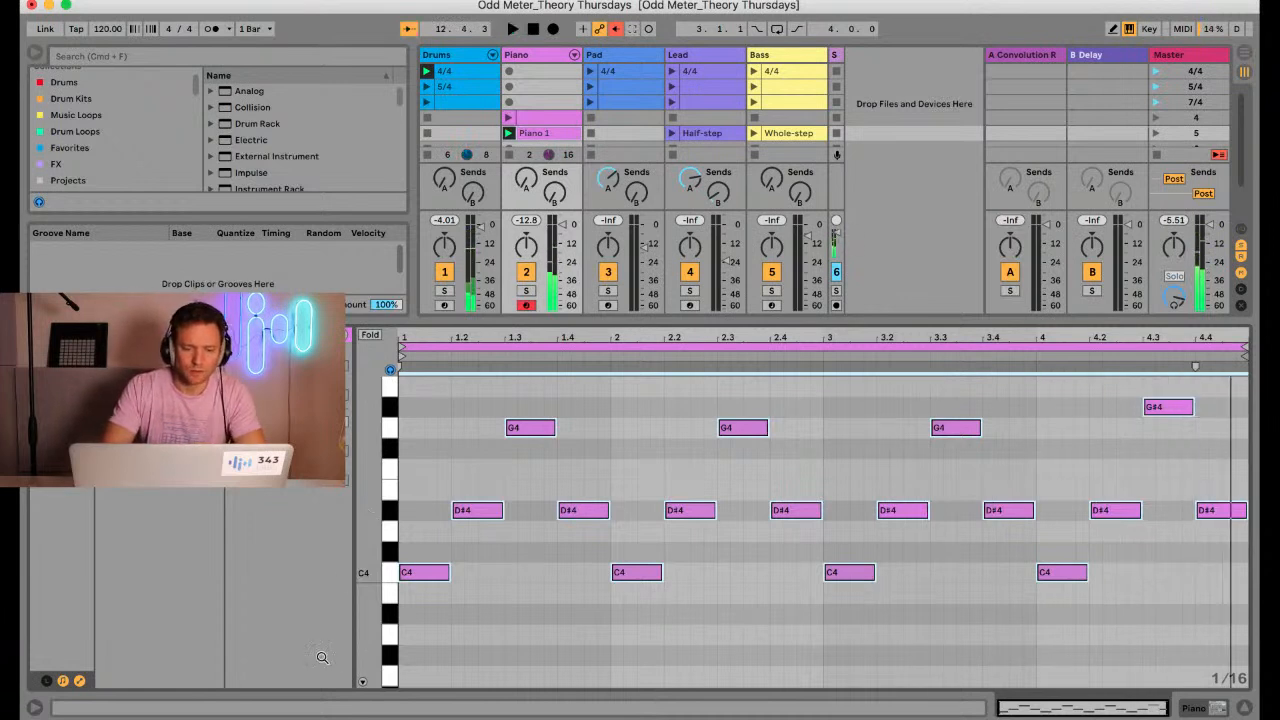
{"action": "left_click_drag", "start_coordinate": [430, 594], "coordinate": [462, 524]}
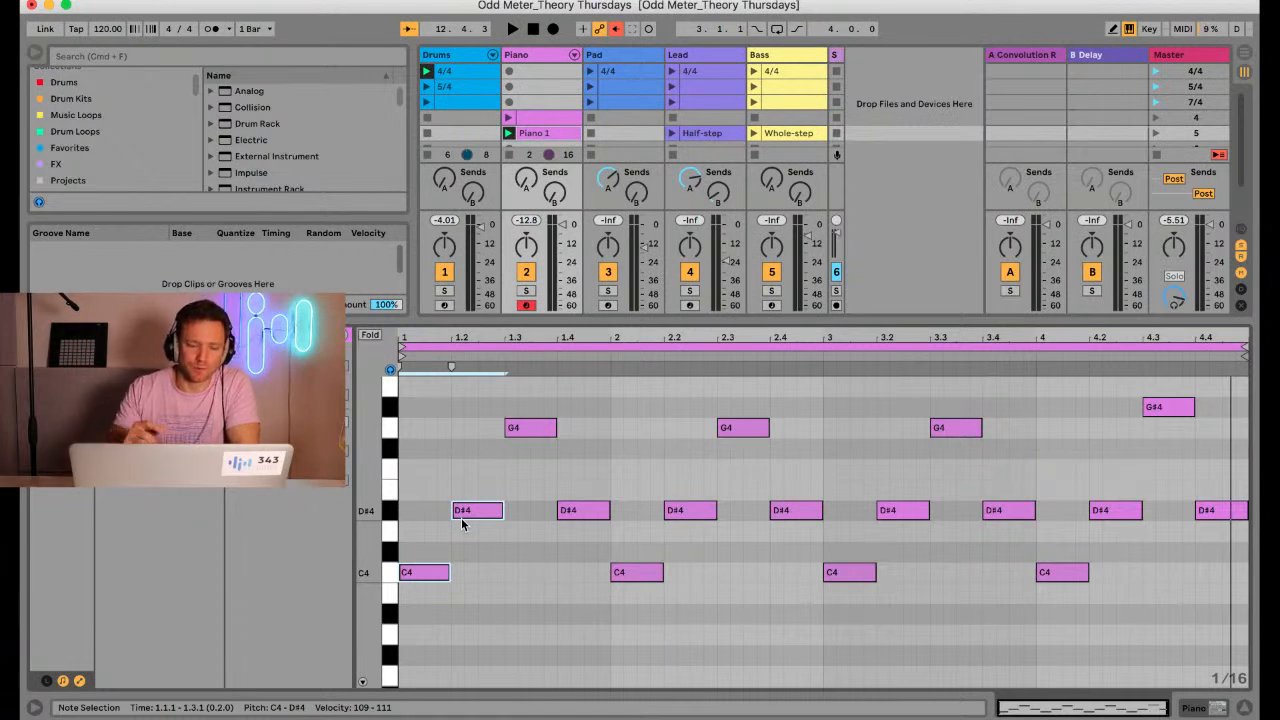
{"action": "left_click", "coordinate": [433, 592]}
{"action": "left_click_drag", "start_coordinate": [433, 591], "coordinate": [462, 512]}
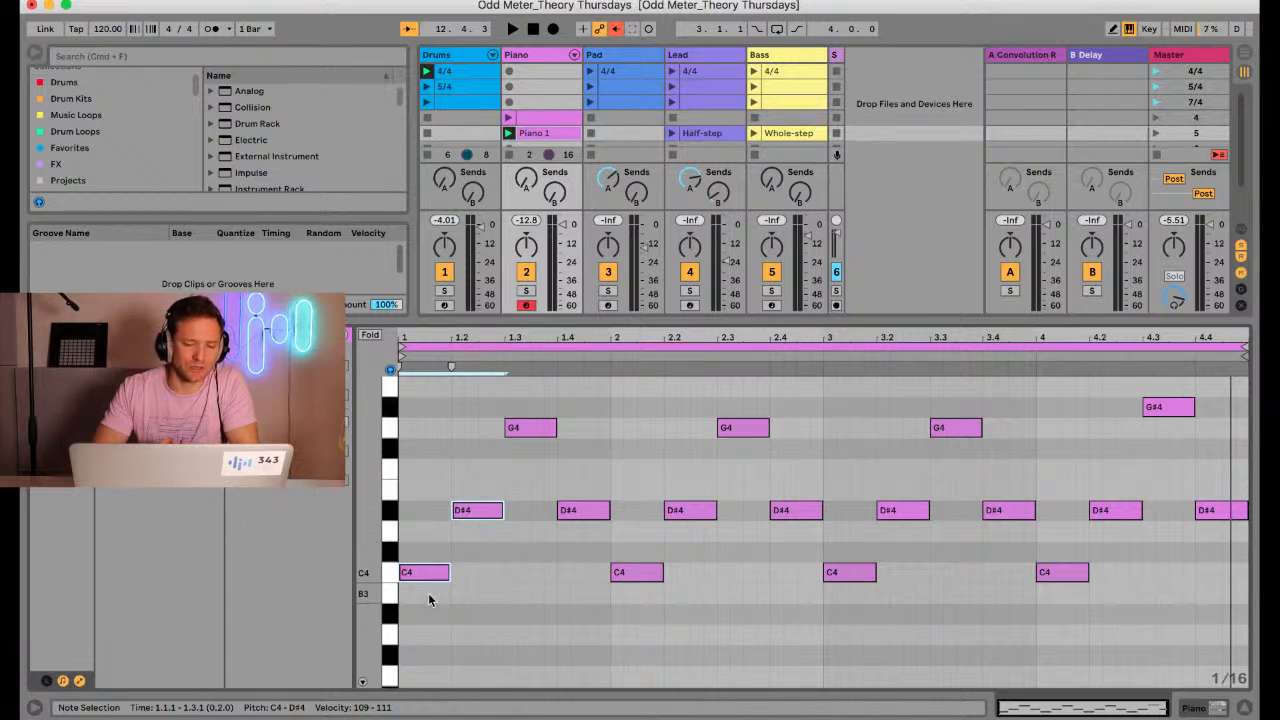
{"action": "left_click", "coordinate": [492, 515]}
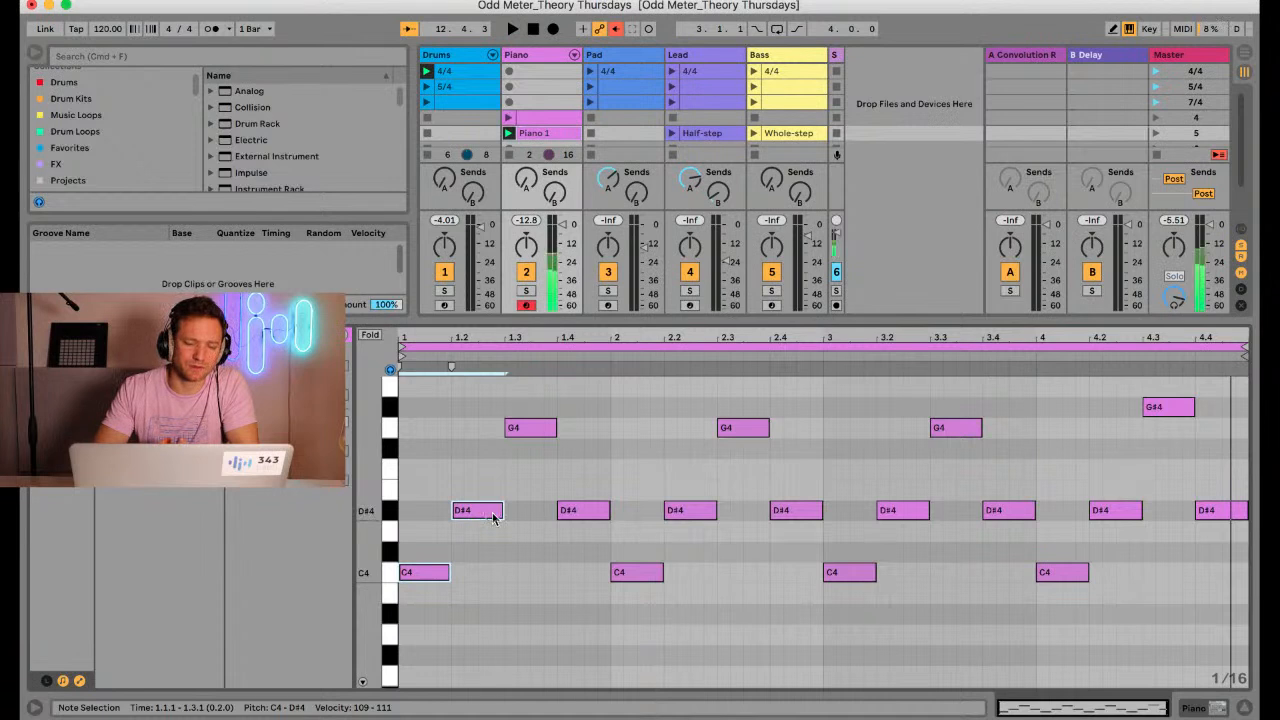
{"action": "left_click", "coordinate": [530, 427]}
{"action": "left_click_drag", "start_coordinate": [484, 536], "coordinate": [518, 437]}
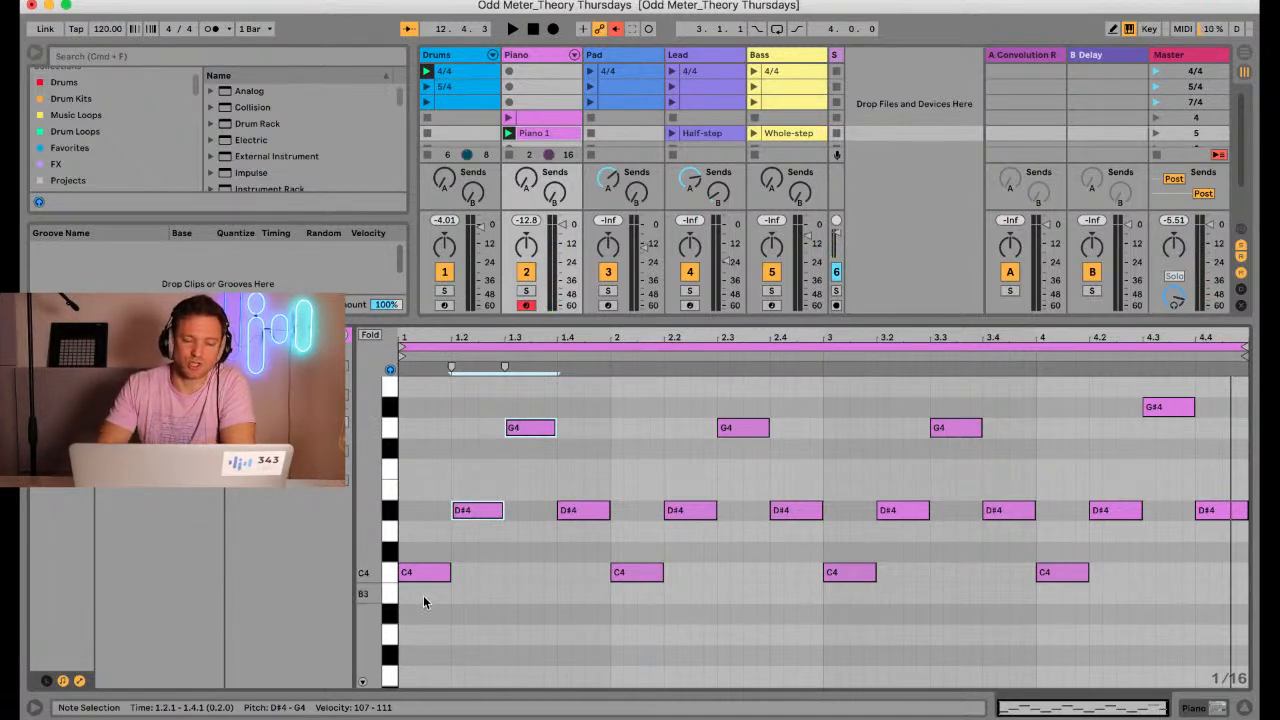
{"action": "left_click_drag", "start_coordinate": [423, 595], "coordinate": [511, 428]}
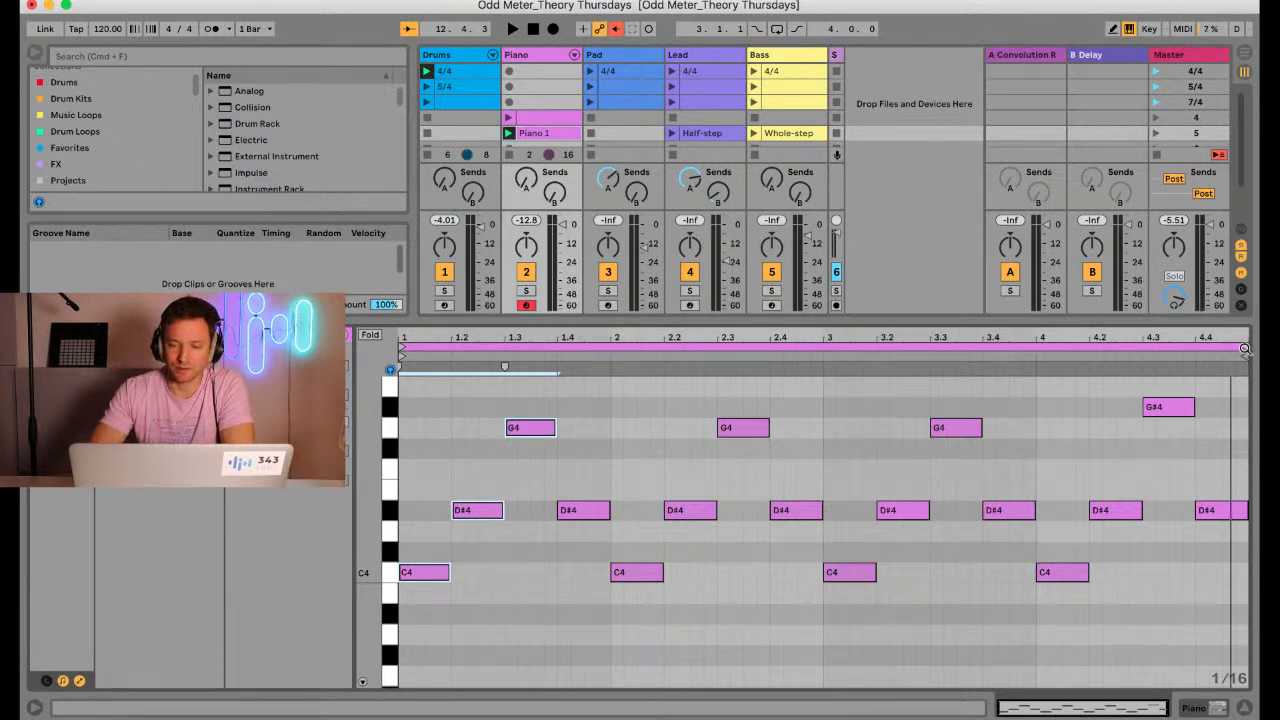
Shorten the Piano 1 clip's loop to its first bar, audition it, and rename the clip as m3
{"action": "left_click_drag", "start_coordinate": [1245, 348], "coordinate": [610, 378]}
{"action": "key", "text": "space"}
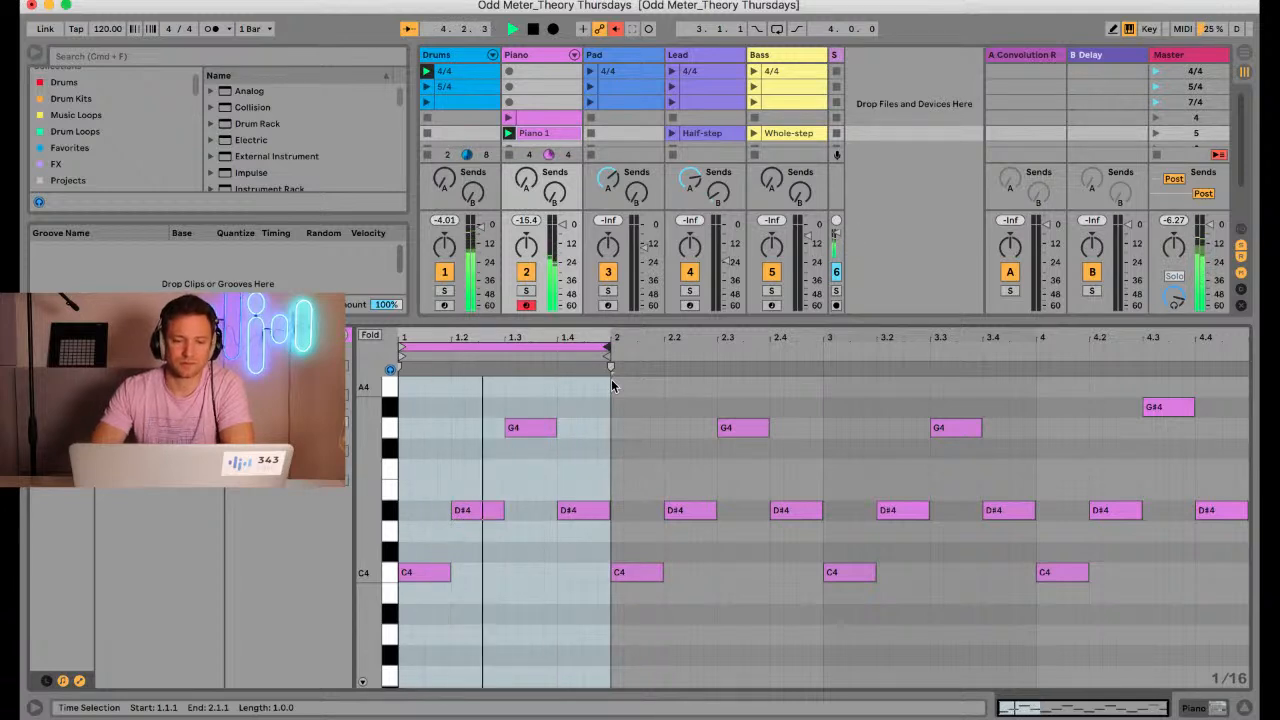
{"action": "left_click", "coordinate": [543, 134]}
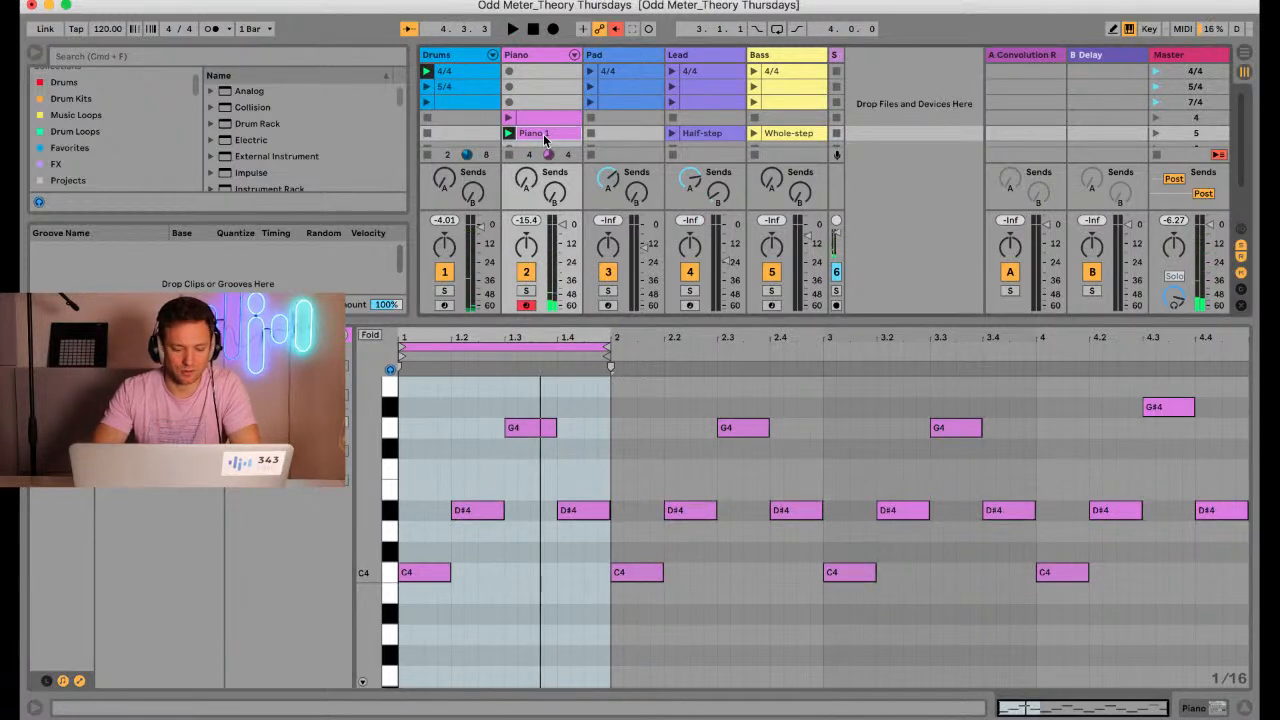
{"action": "key", "text": "super+r"}
{"action": "type", "text": "m"}
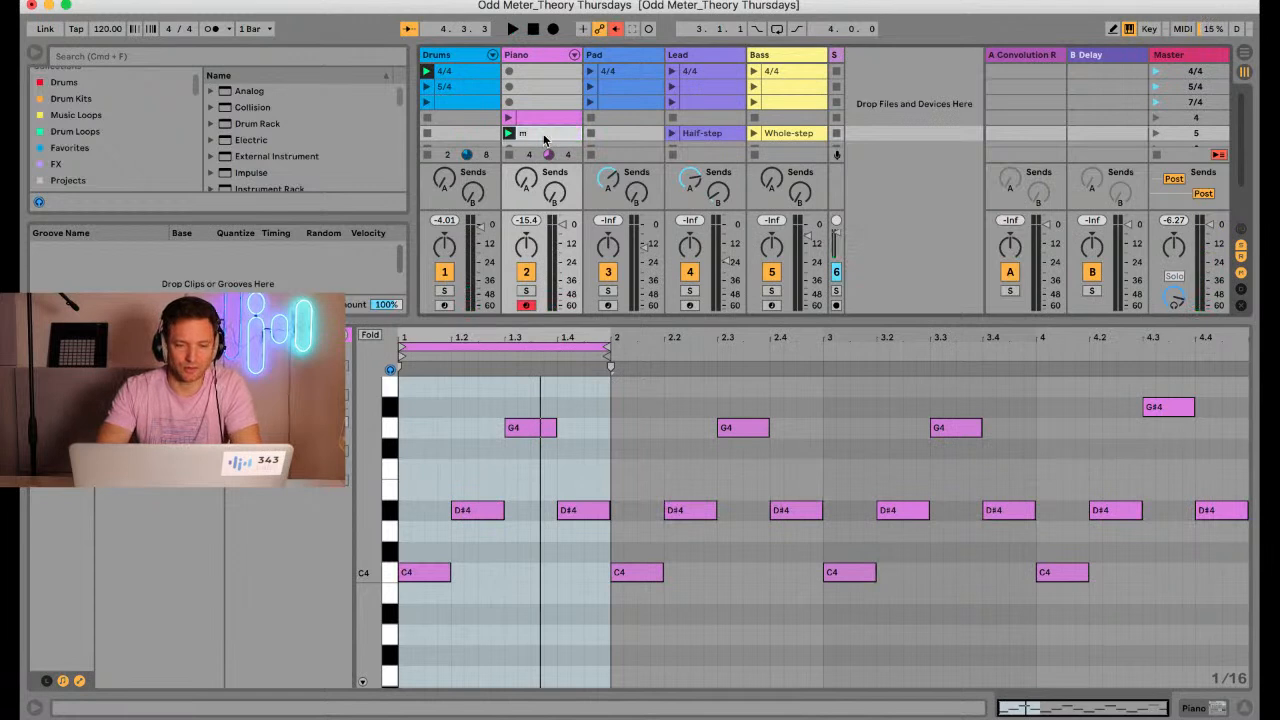
{"action": "key", "text": "Return"}
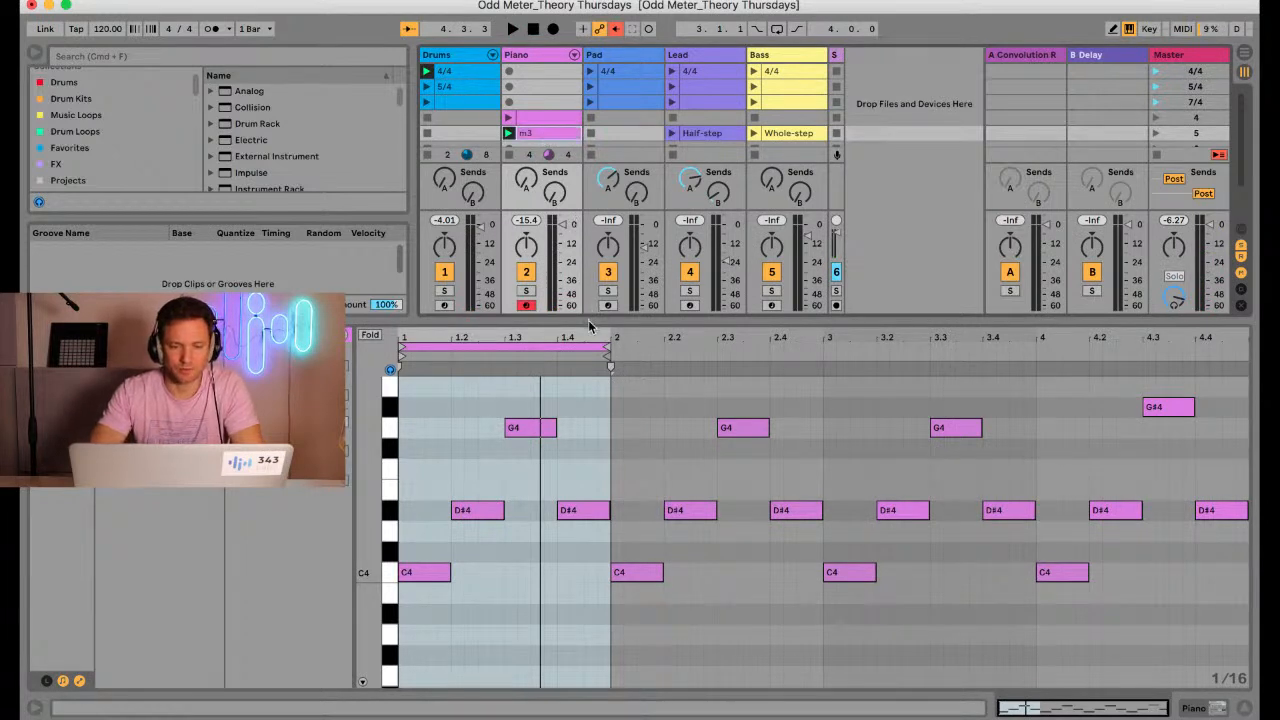
Transpose all D#4 notes of the m3 clip up a half step to E4 and audition the clip over the drums
{"action": "left_click_drag", "start_coordinate": [589, 320], "coordinate": [586, 372]}
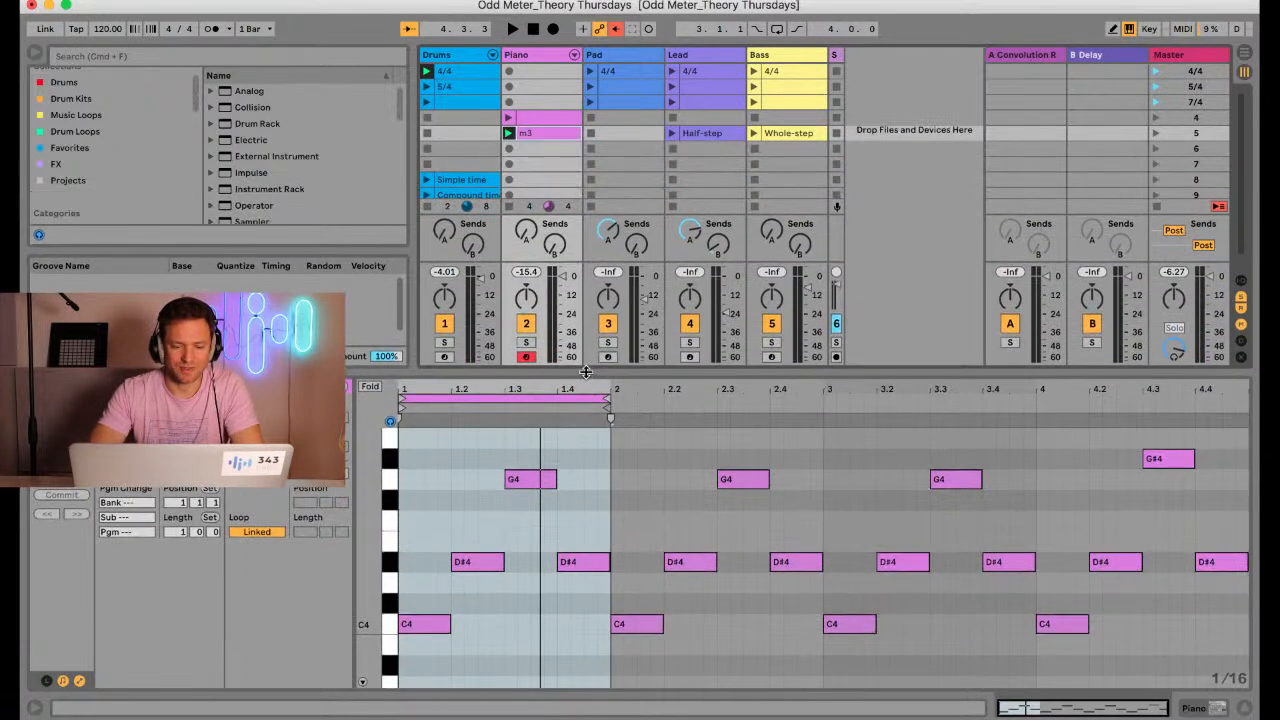
{"action": "left_click", "coordinate": [393, 570]}
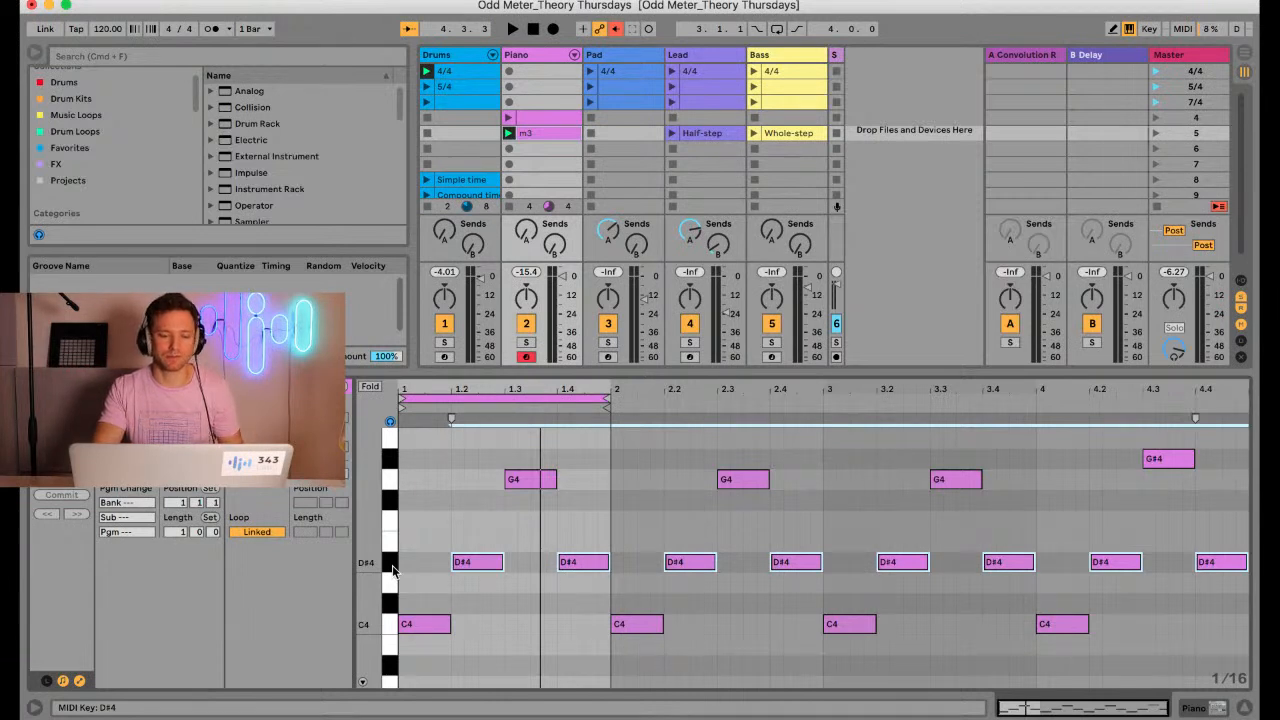
{"action": "key", "text": "Up"}
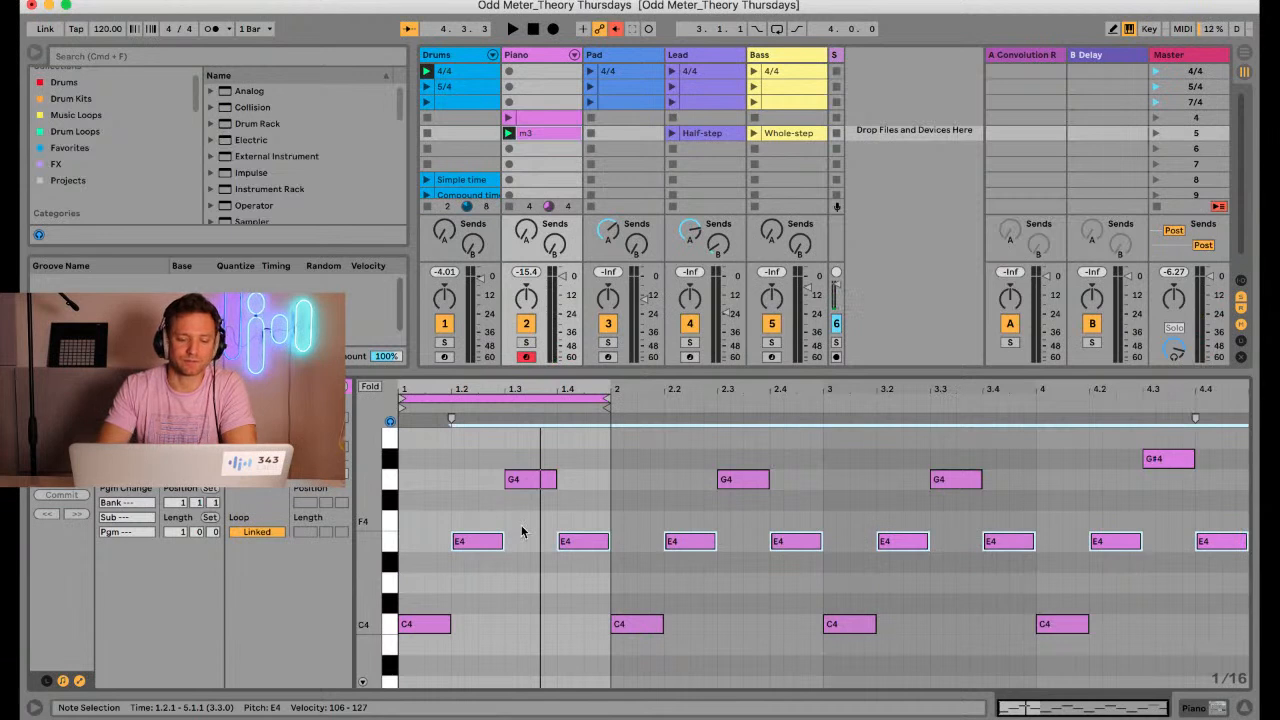
{"action": "key", "text": "space"}
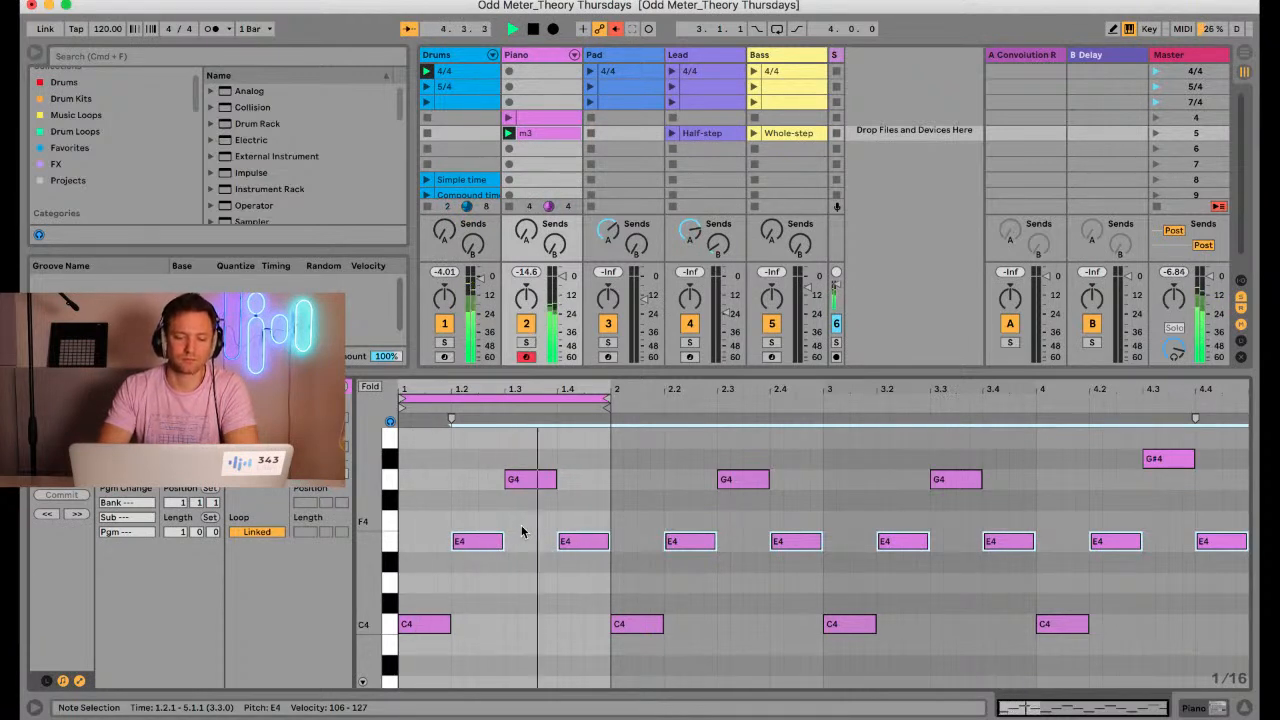
{"action": "key", "text": "space"}
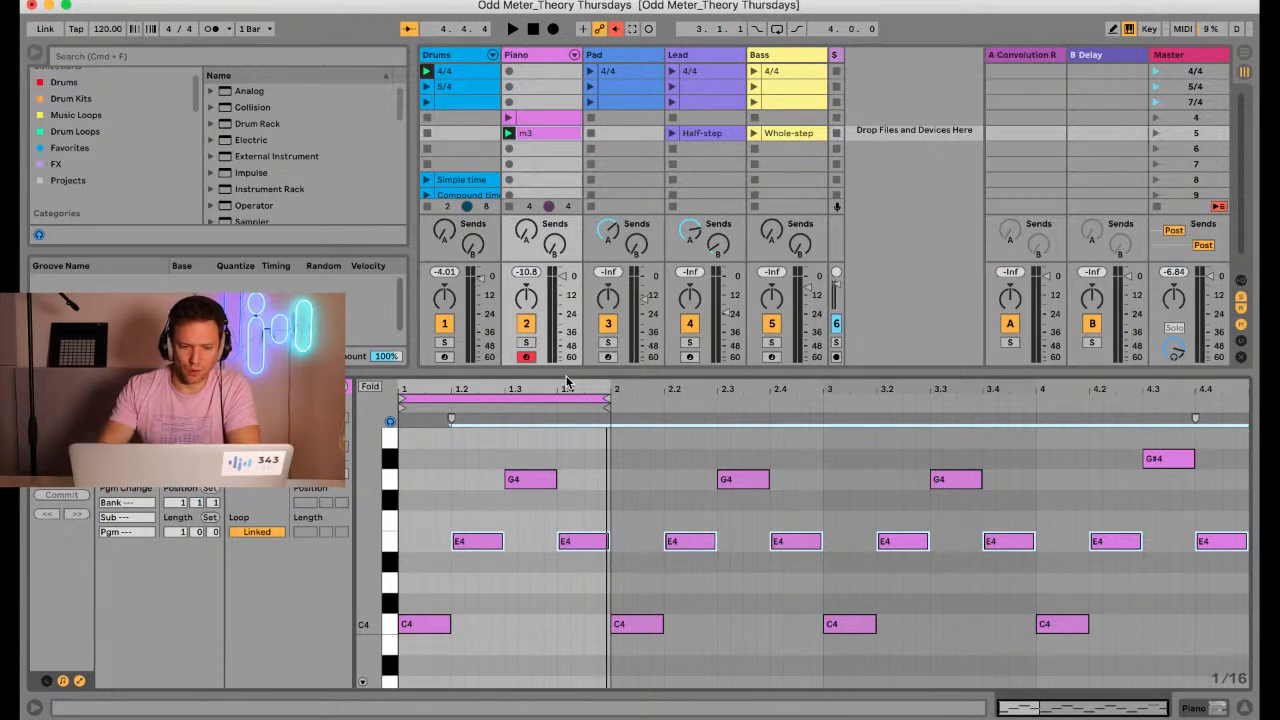
Create an empty MIDI clip in scene 6 of the Piano track and enlarge the session area
{"action": "left_click", "coordinate": [528, 149]}
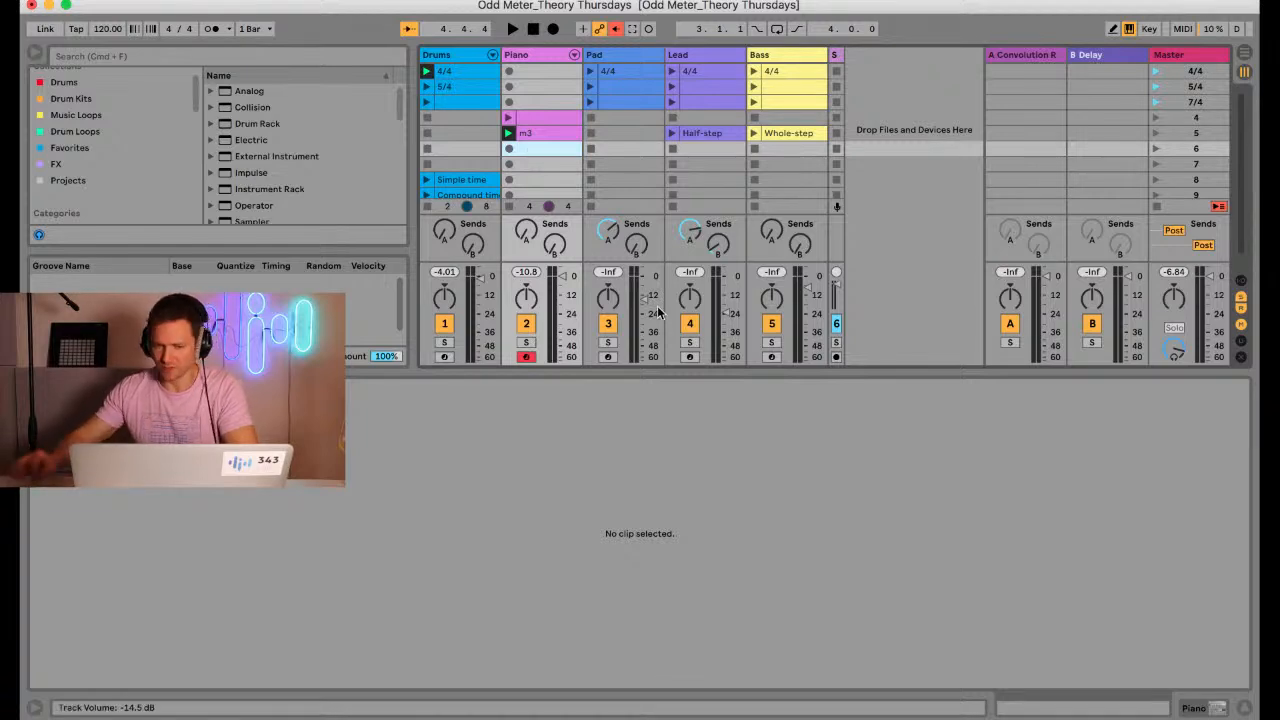
{"action": "double_click", "coordinate": [544, 149]}
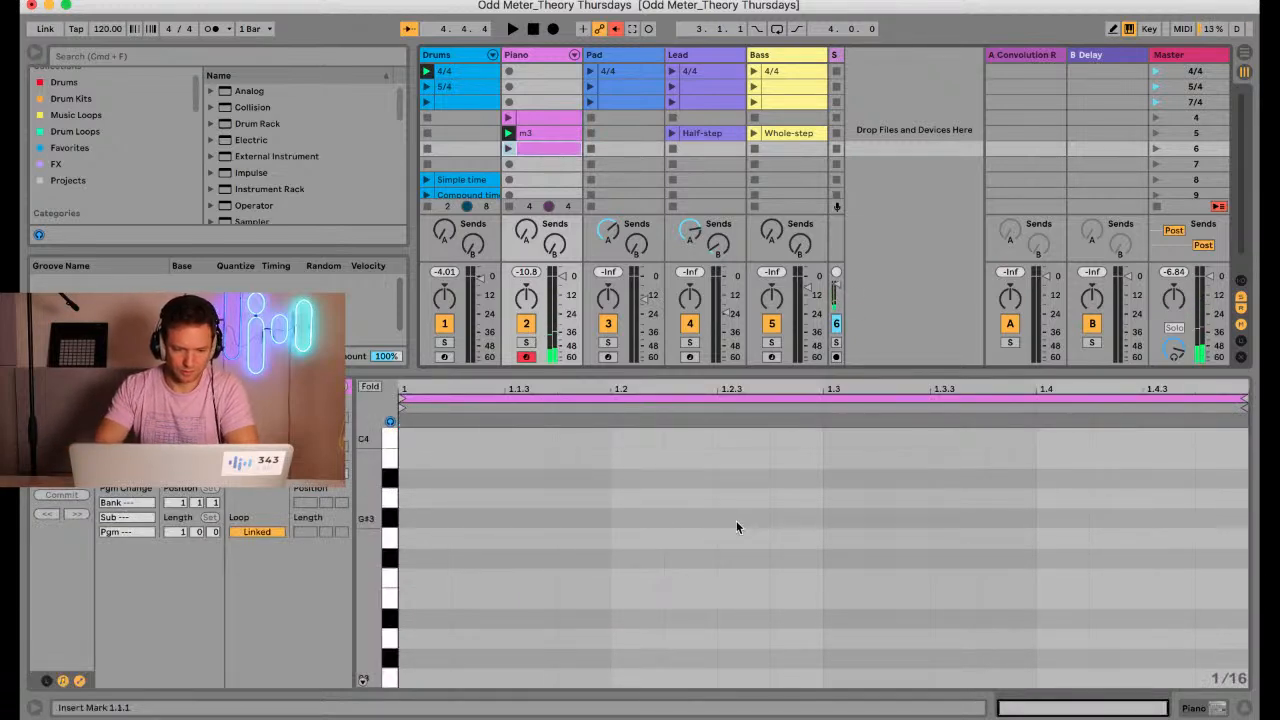
{"action": "scroll", "coordinate": [736, 522], "scroll_direction": "up", "scroll_amount": 3}
{"action": "scroll", "coordinate": [736, 527], "scroll_direction": "up", "scroll_amount": 1}
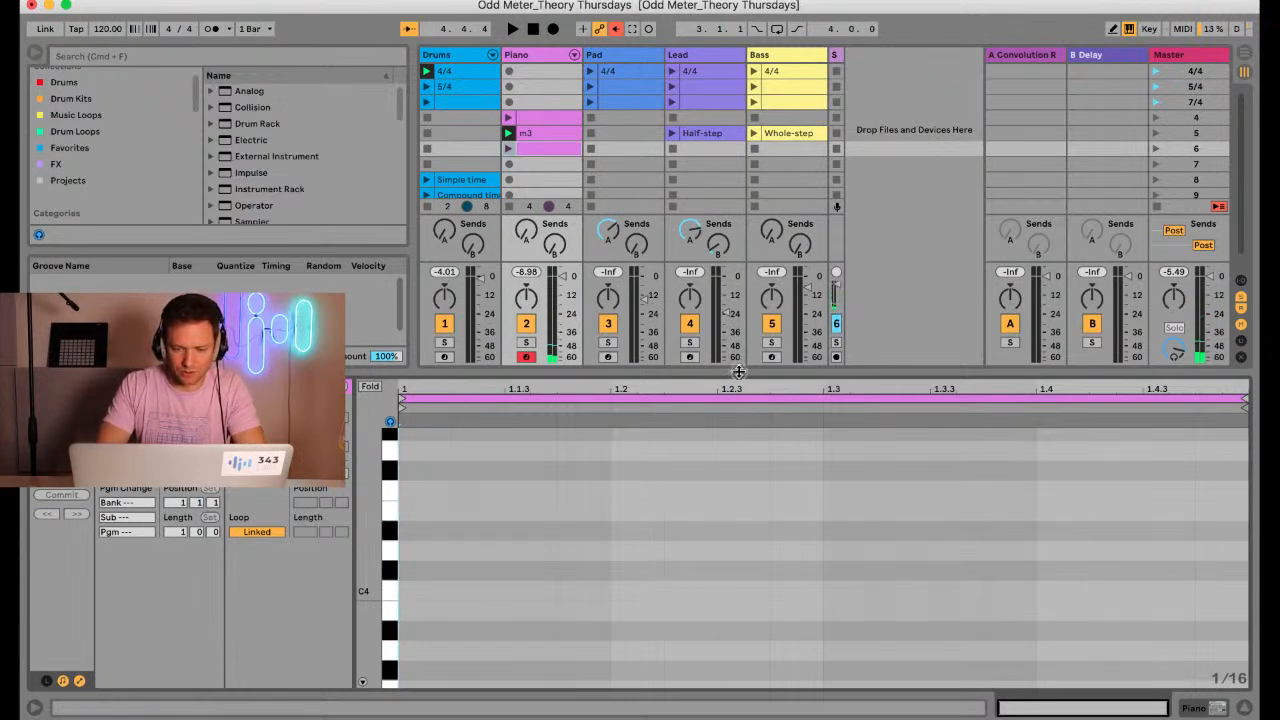
{"action": "left_click_drag", "start_coordinate": [737, 372], "coordinate": [708, 456]}
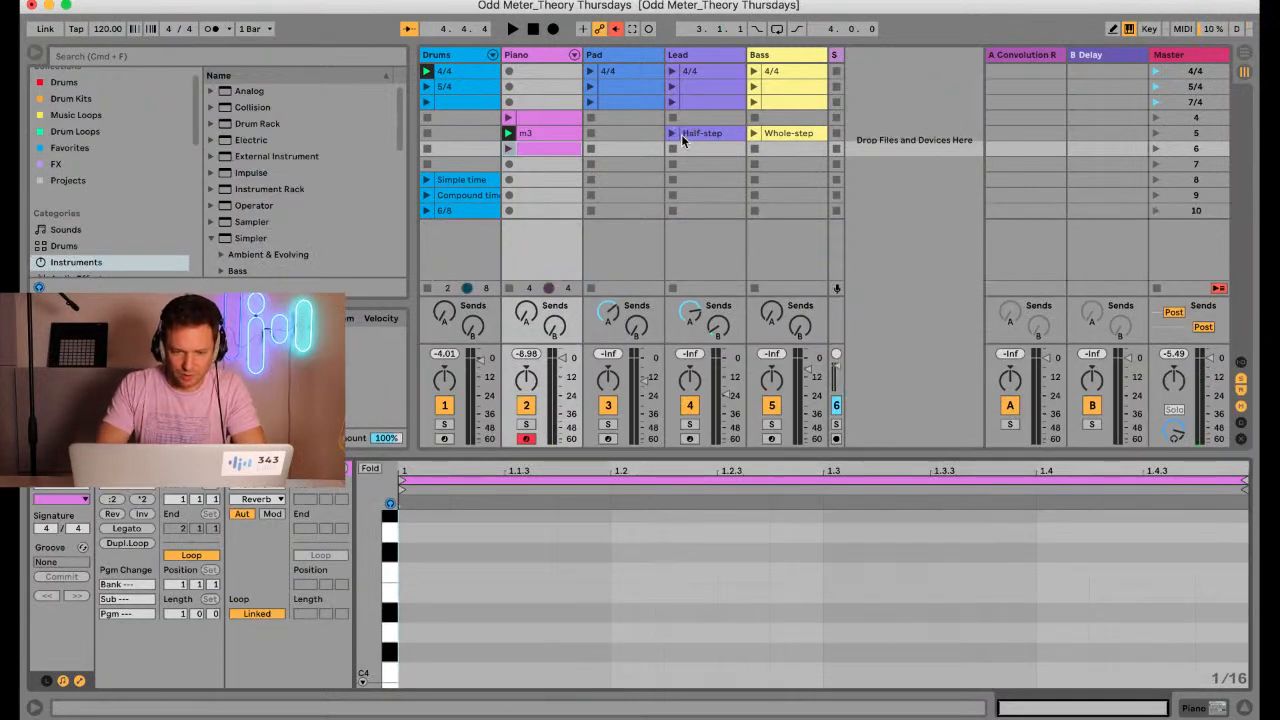
Stop the Piano track's clip and audition the Lead track's Half-step clip over the drums
{"action": "left_click", "coordinate": [509, 289]}
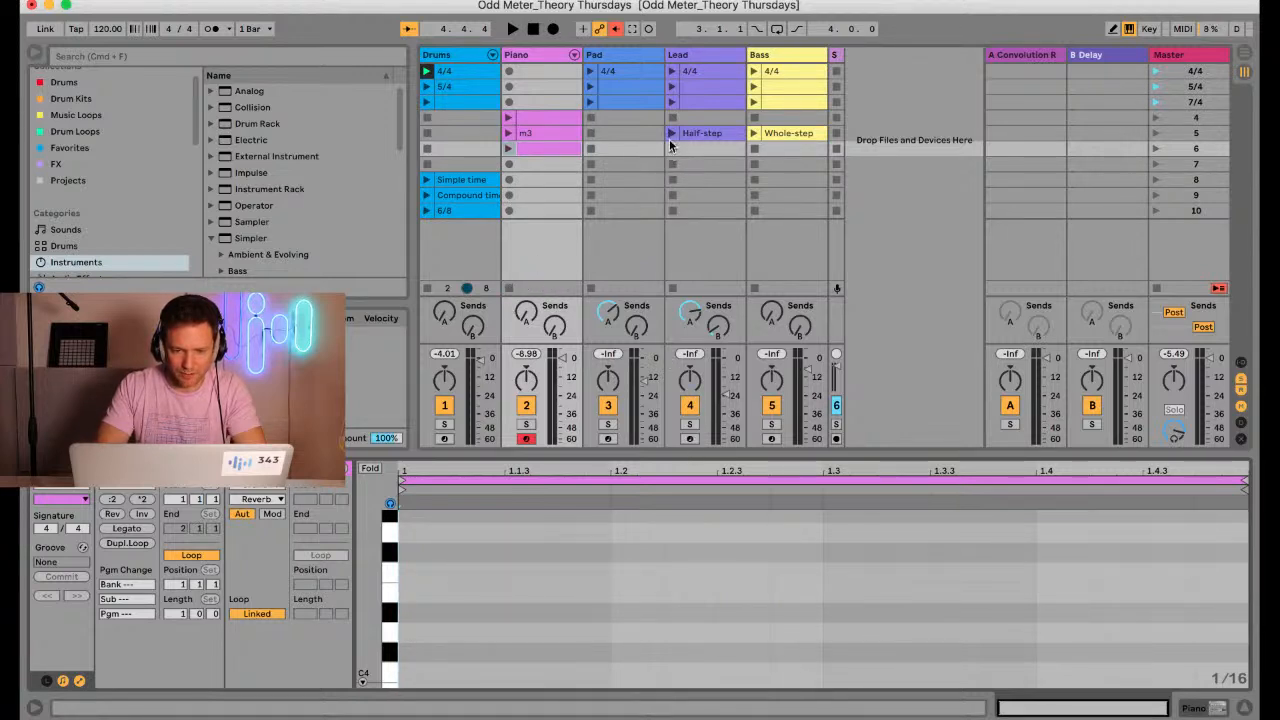
{"action": "left_click", "coordinate": [671, 137]}
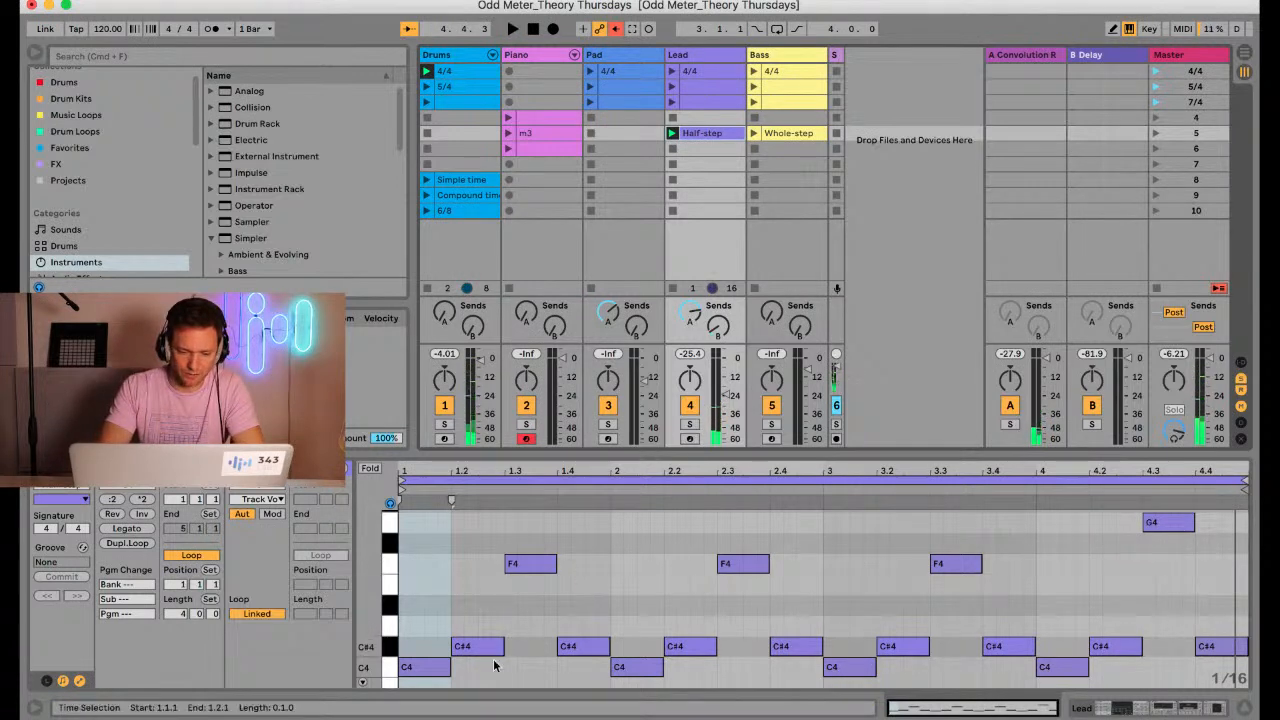
{"action": "key", "text": "space"}
Examine and audition the C4, C#4 and F4 notes of the Half-step clip to compare their intervals
{"action": "left_click_drag", "start_coordinate": [490, 670], "coordinate": [521, 567]}
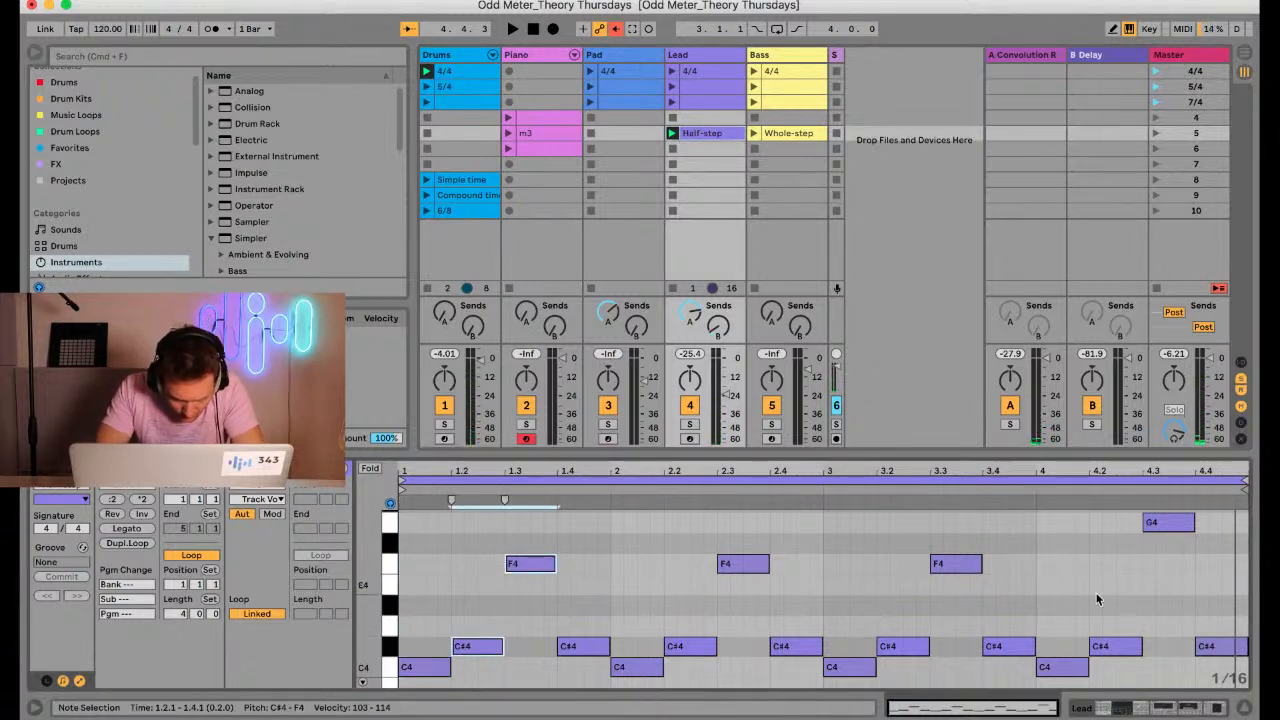
{"action": "left_click", "coordinate": [474, 650]}
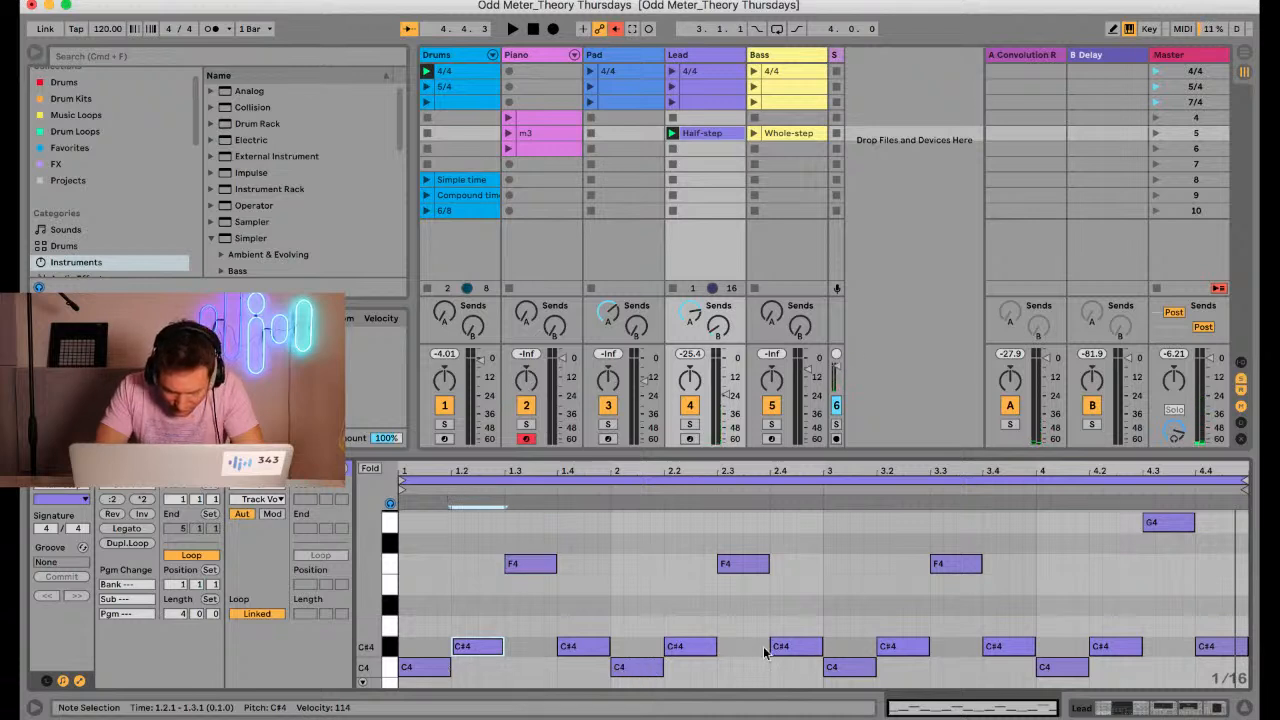
{"action": "left_click", "coordinate": [860, 670]}
{"action": "left_click", "coordinate": [948, 563]}
{"action": "left_click", "coordinate": [860, 670]}
{"action": "left_click", "coordinate": [948, 563]}
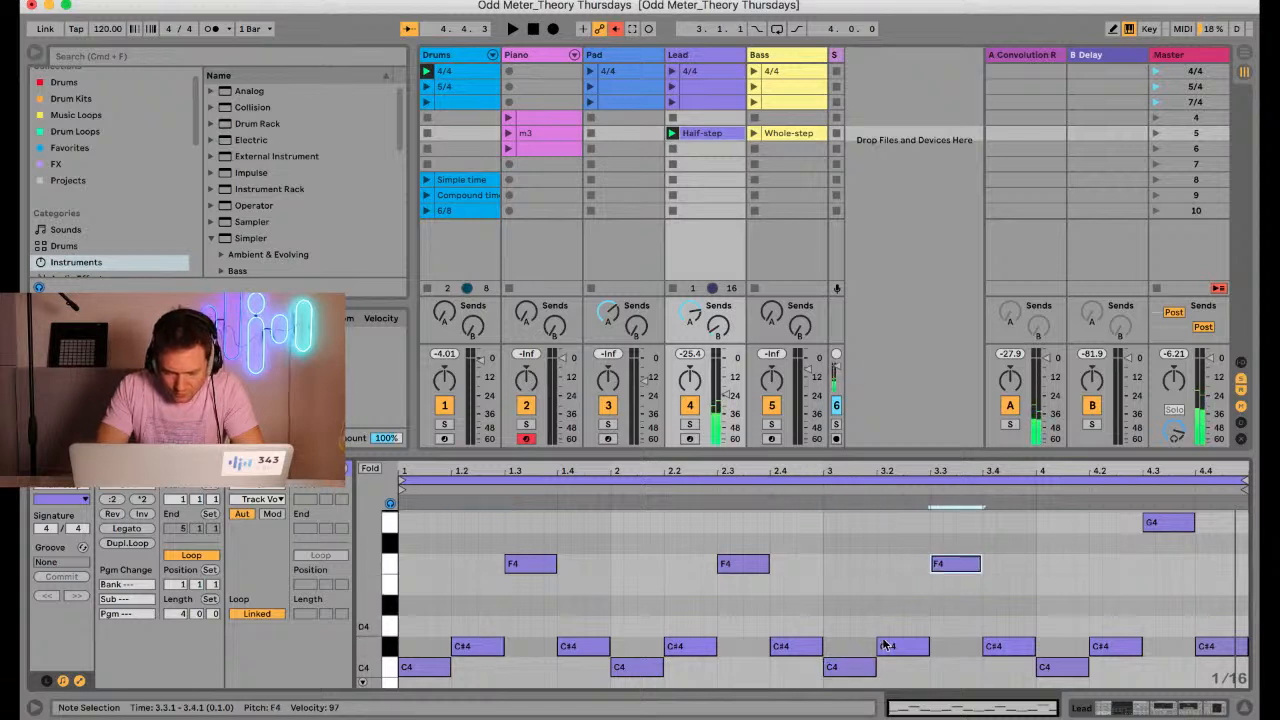
{"action": "left_click", "coordinate": [866, 667]}
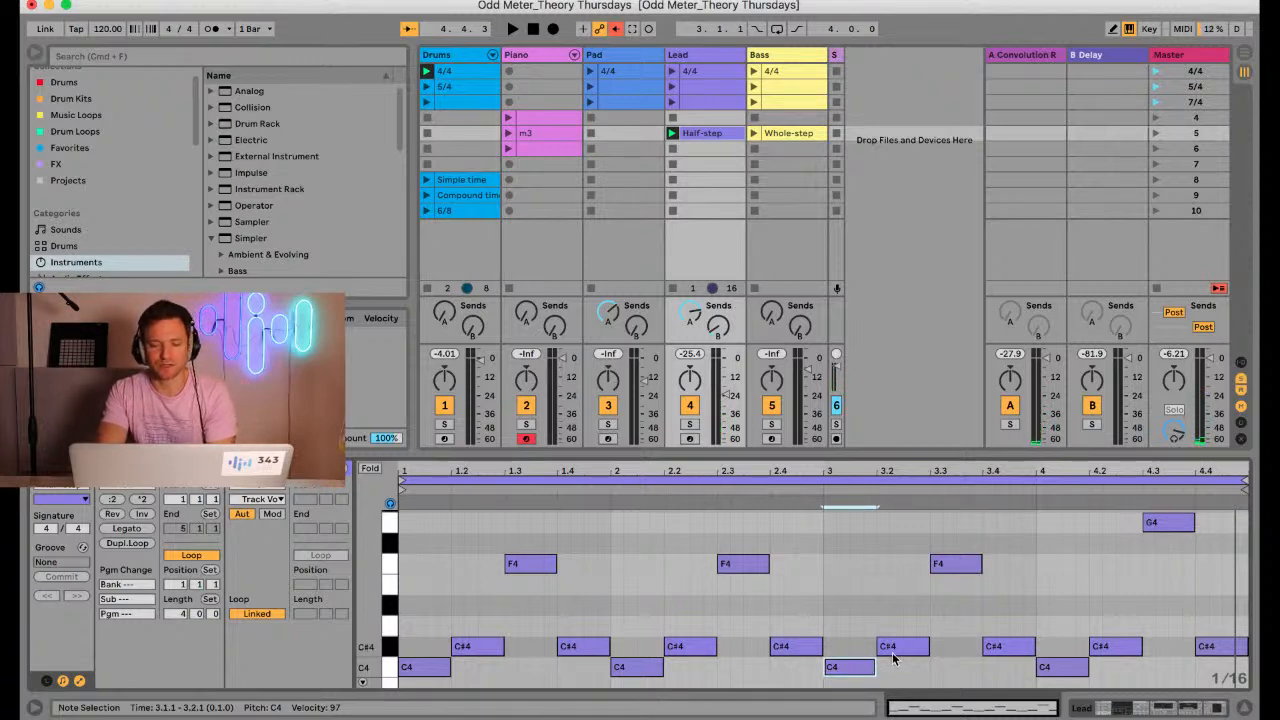
{"action": "left_click", "coordinate": [893, 652]}
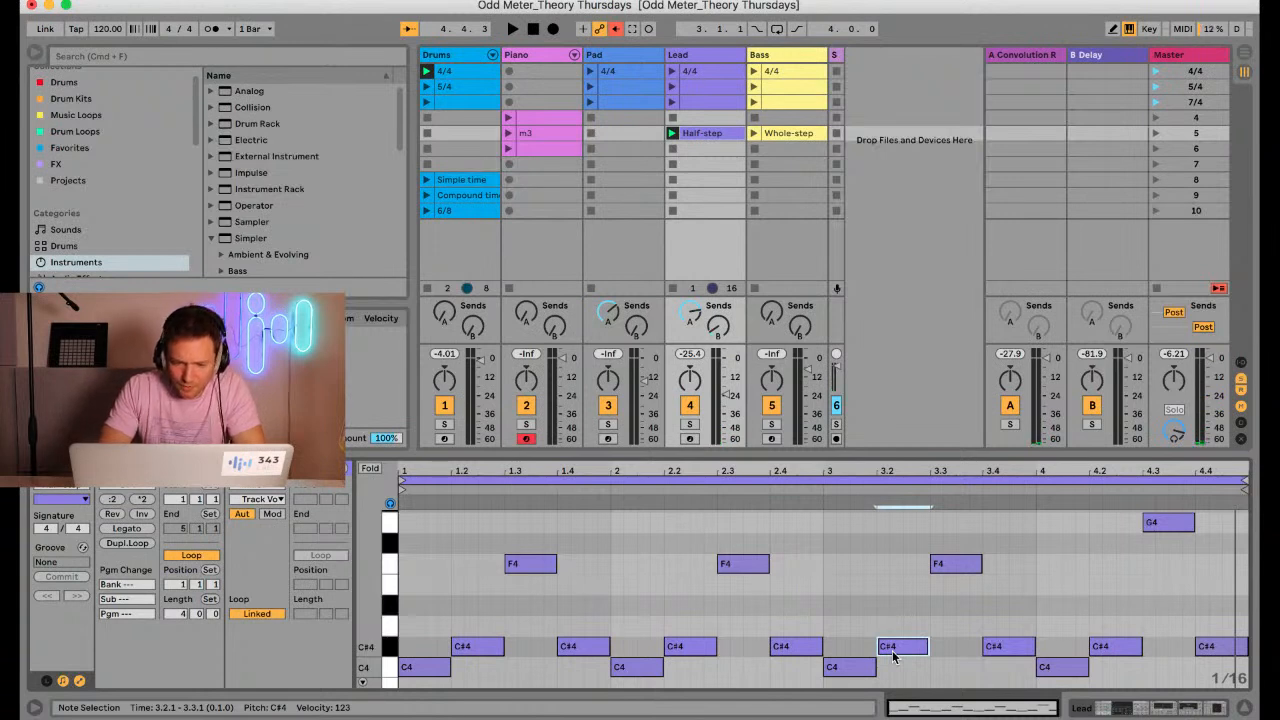
Enlarge the session area, arm the Lead track for recording and stop its Half-step clip
{"action": "left_click_drag", "start_coordinate": [886, 449], "coordinate": [879, 507]}
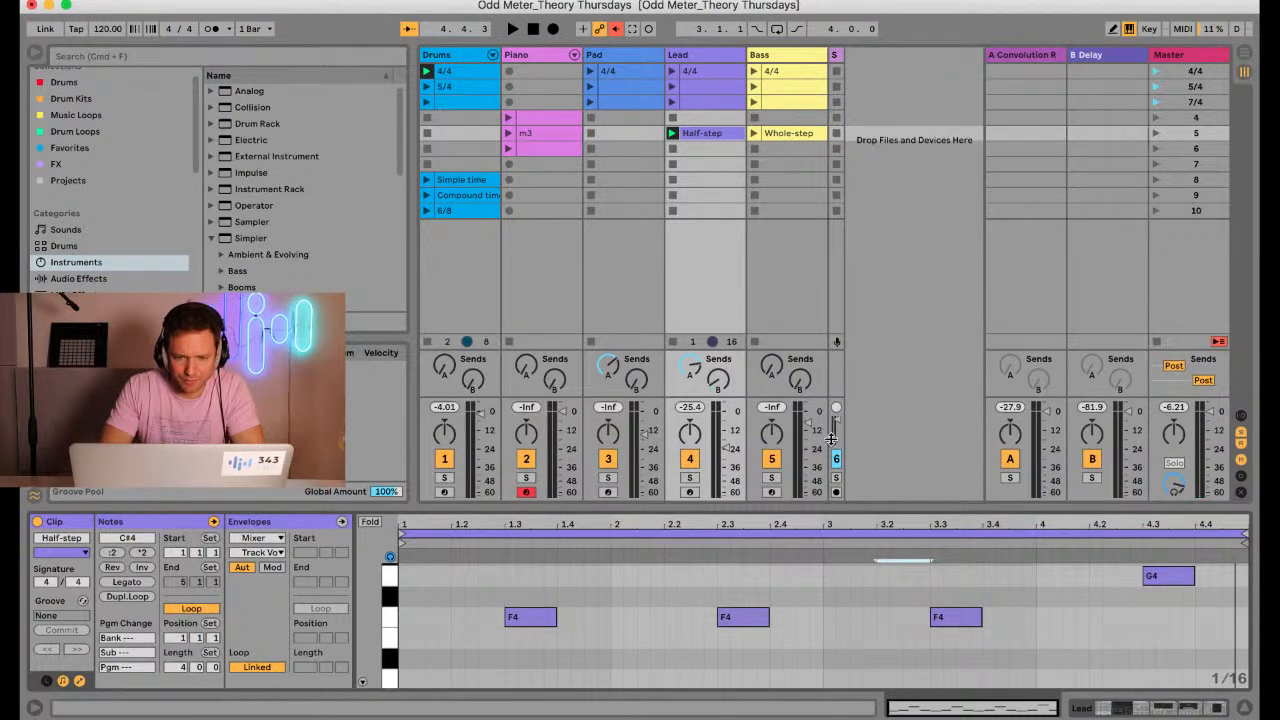
{"action": "left_click", "coordinate": [689, 492]}
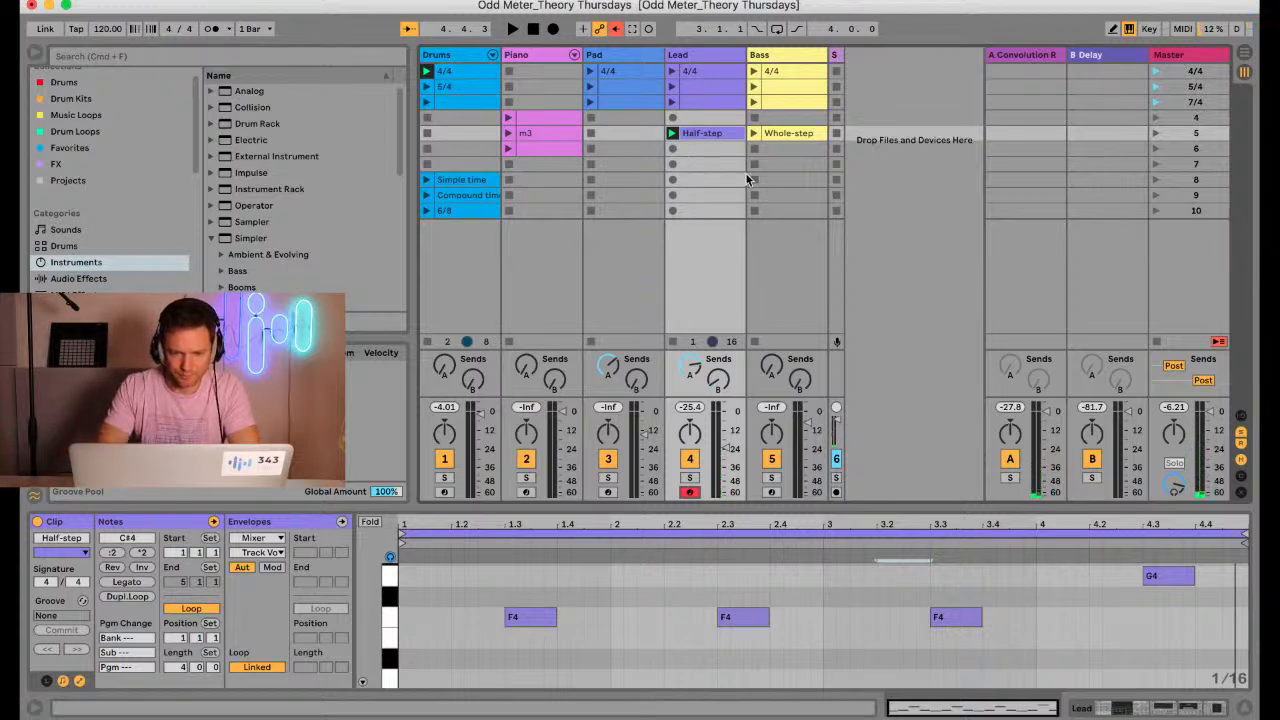
{"action": "left_click", "coordinate": [673, 342]}
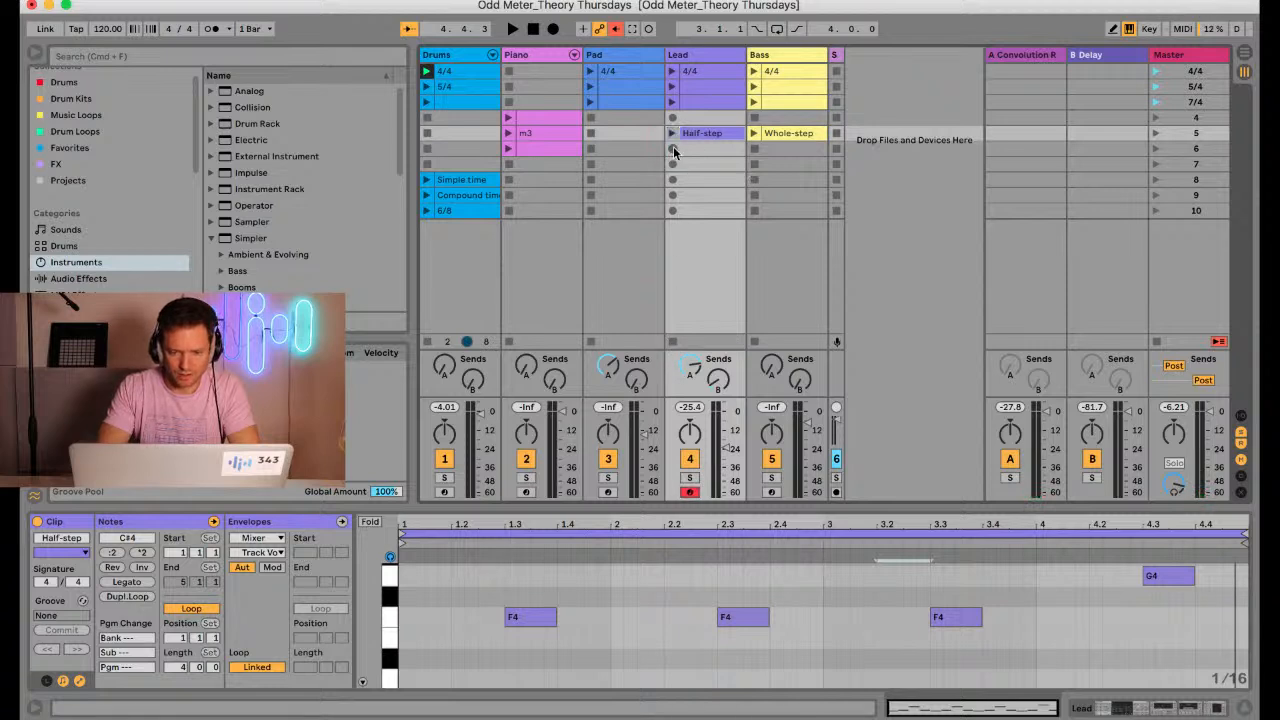
{"action": "left_click", "coordinate": [308, 51]}
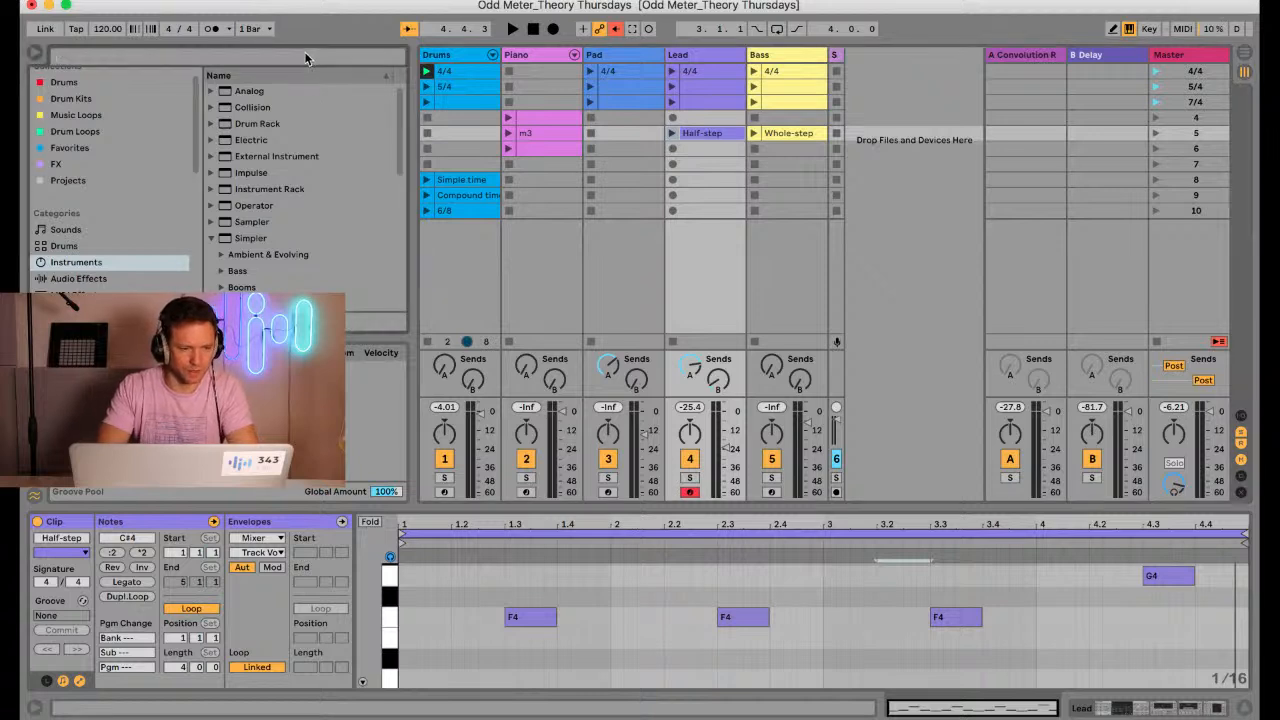
{"action": "left_click", "coordinate": [73, 84]}
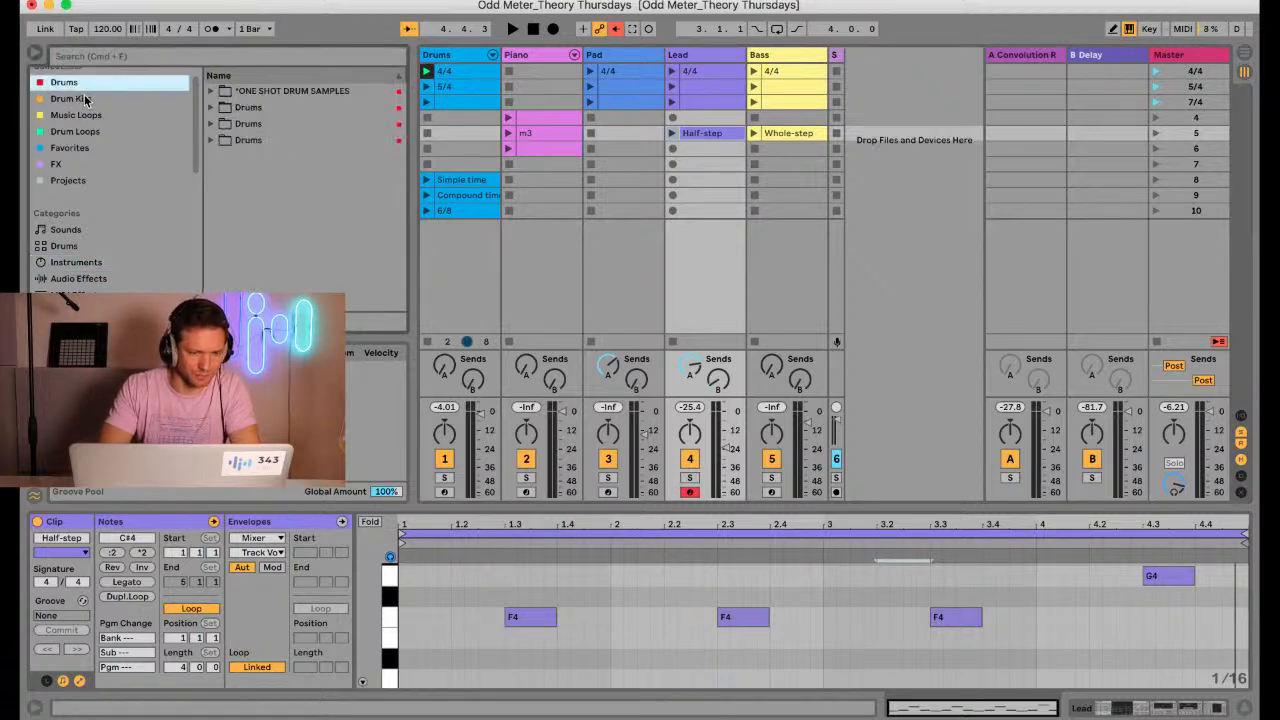
{"action": "left_click", "coordinate": [211, 108]}
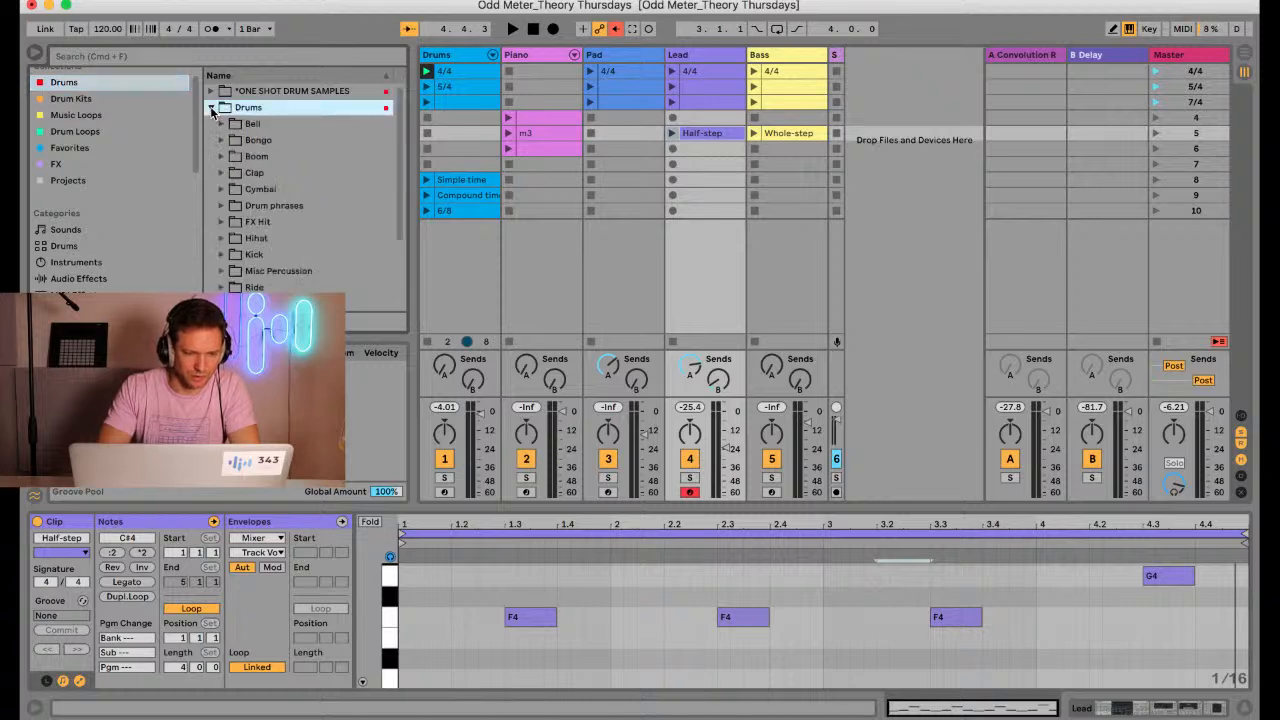
{"action": "left_click", "coordinate": [211, 108]}
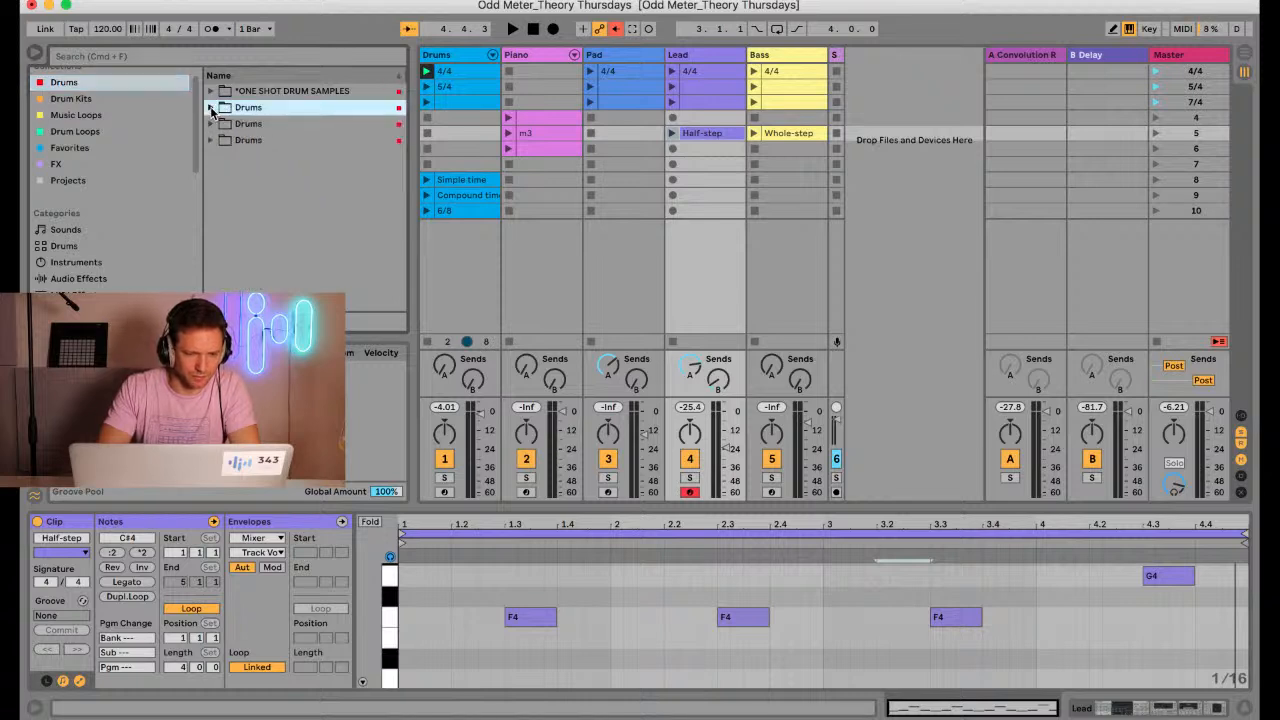
Preview the loops in the third Drum Loops folder and place JA_126_DRUMLP_D02.wav in scene 1 of a new audio track
{"action": "left_click", "coordinate": [118, 130]}
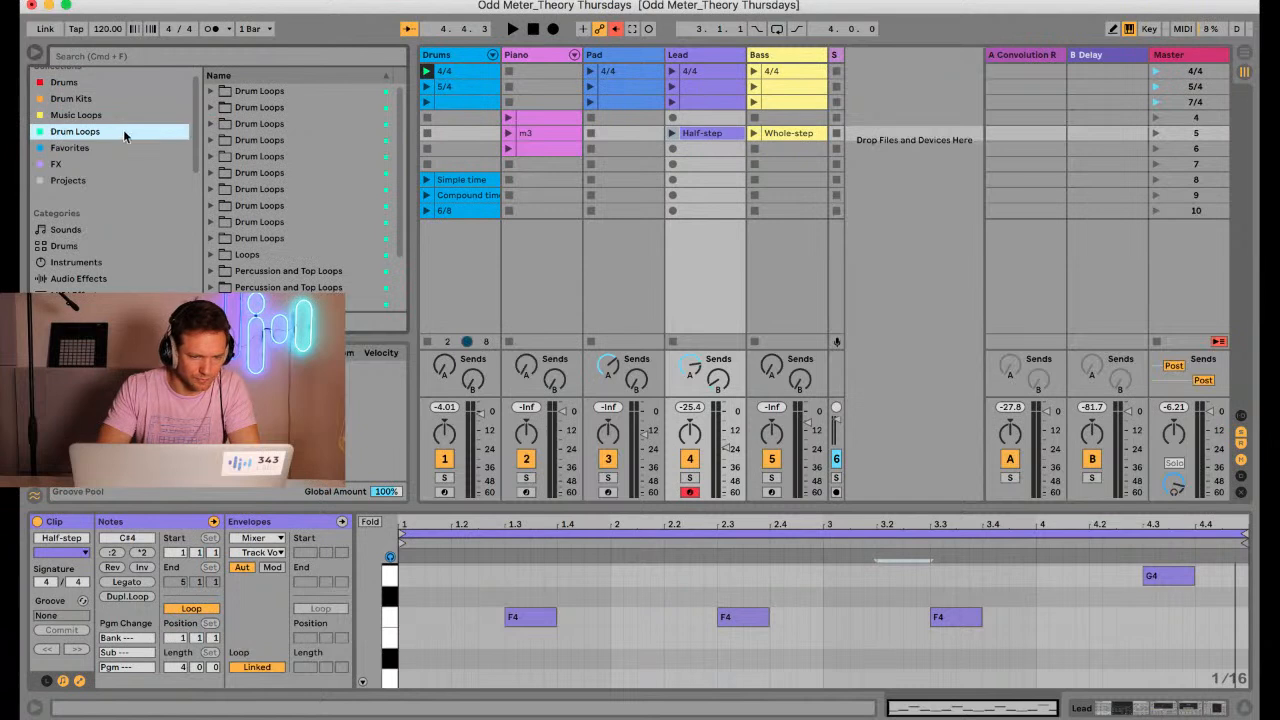
{"action": "left_click", "coordinate": [211, 124]}
{"action": "left_click", "coordinate": [259, 141]}
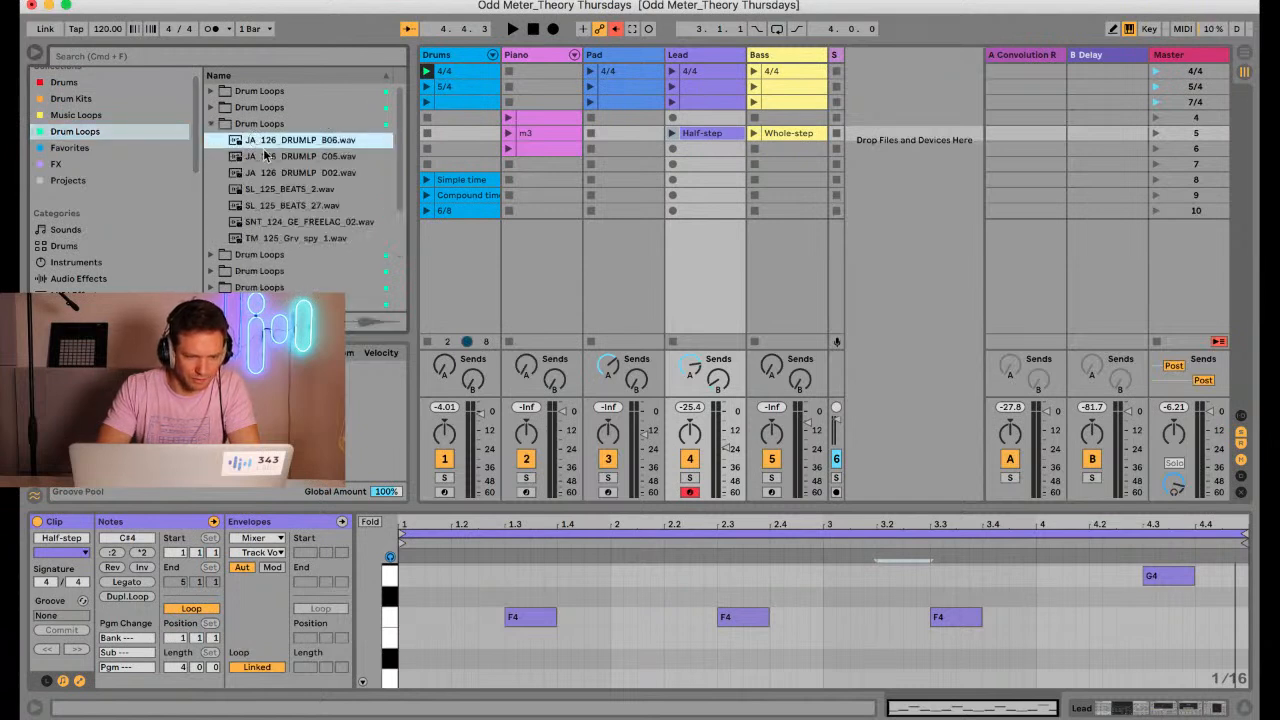
{"action": "left_click", "coordinate": [267, 157]}
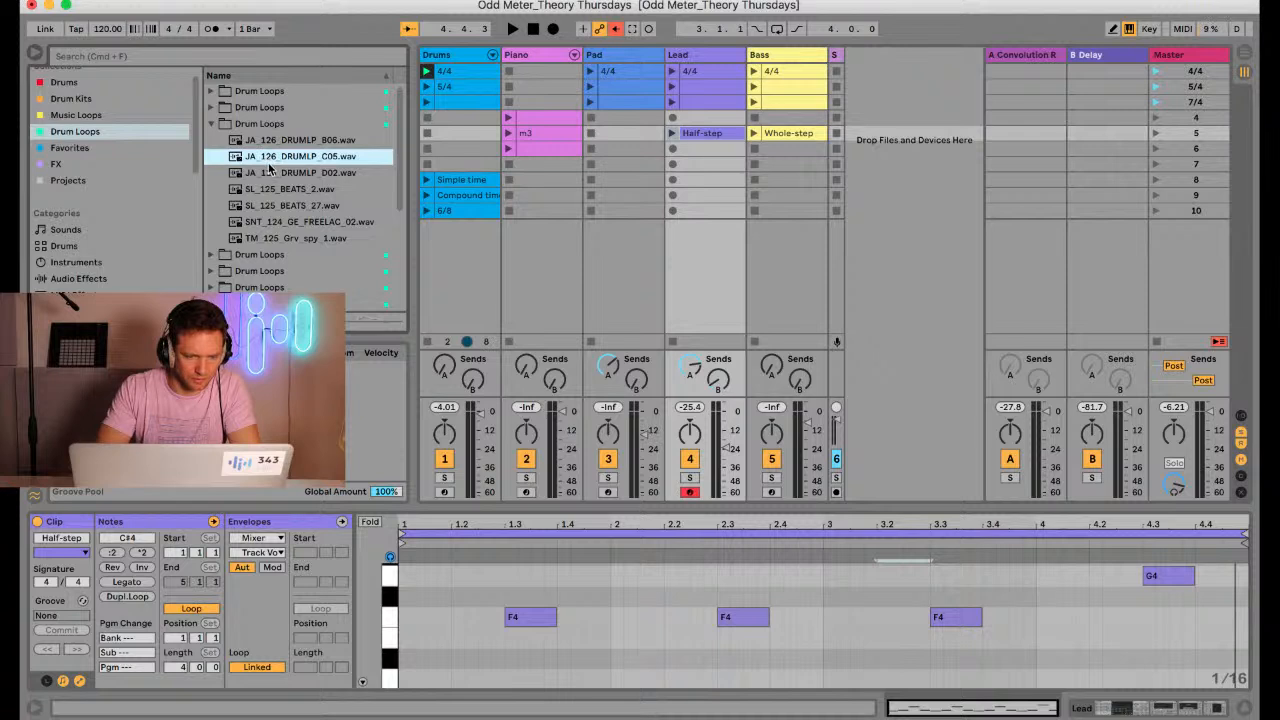
{"action": "left_click", "coordinate": [271, 173]}
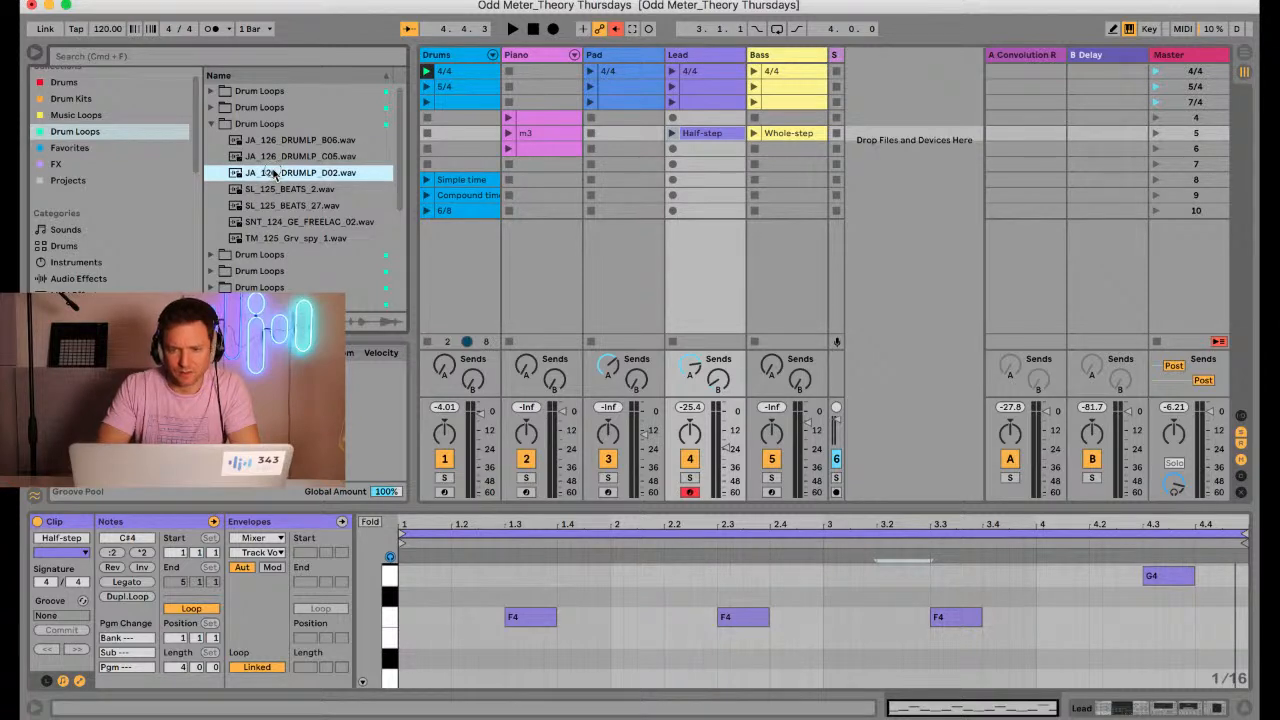
{"action": "left_click_drag", "start_coordinate": [273, 174], "coordinate": [889, 71]}
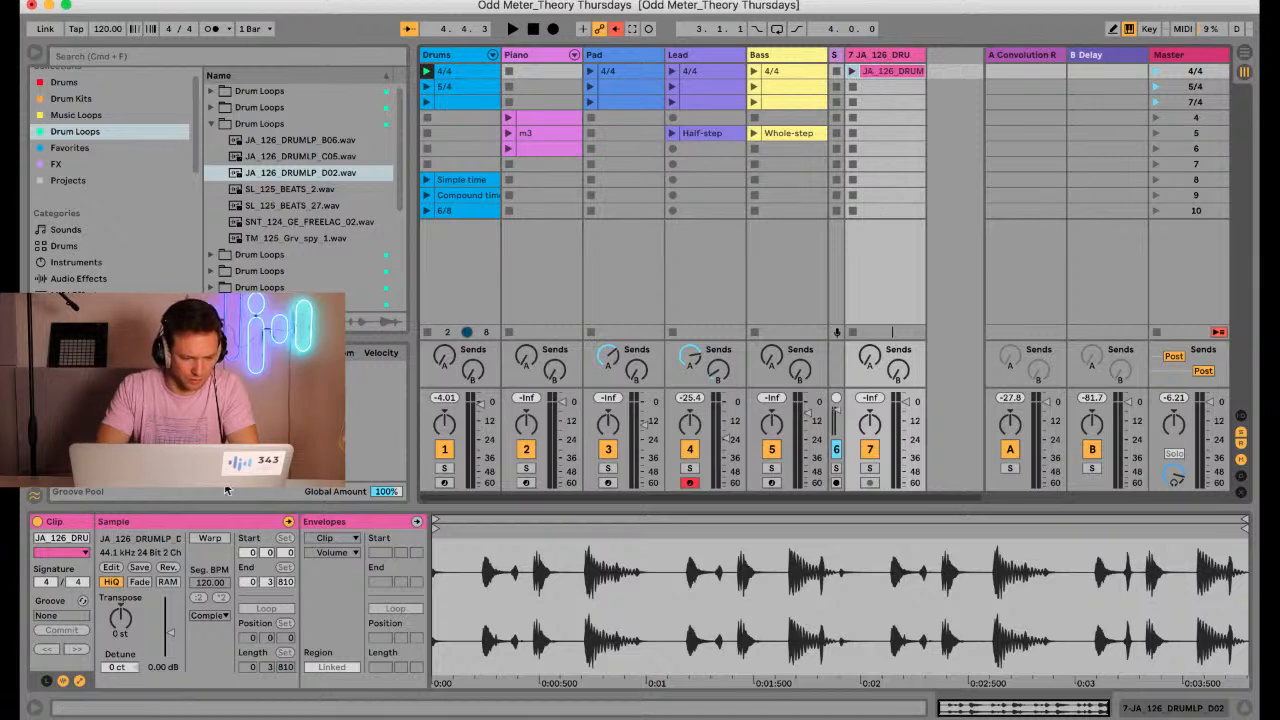
Turn on warping for the drum loop clip and set the project tempo to 126 BPM
{"action": "left_click", "coordinate": [209, 538]}
{"action": "left_click", "coordinate": [112, 31]}
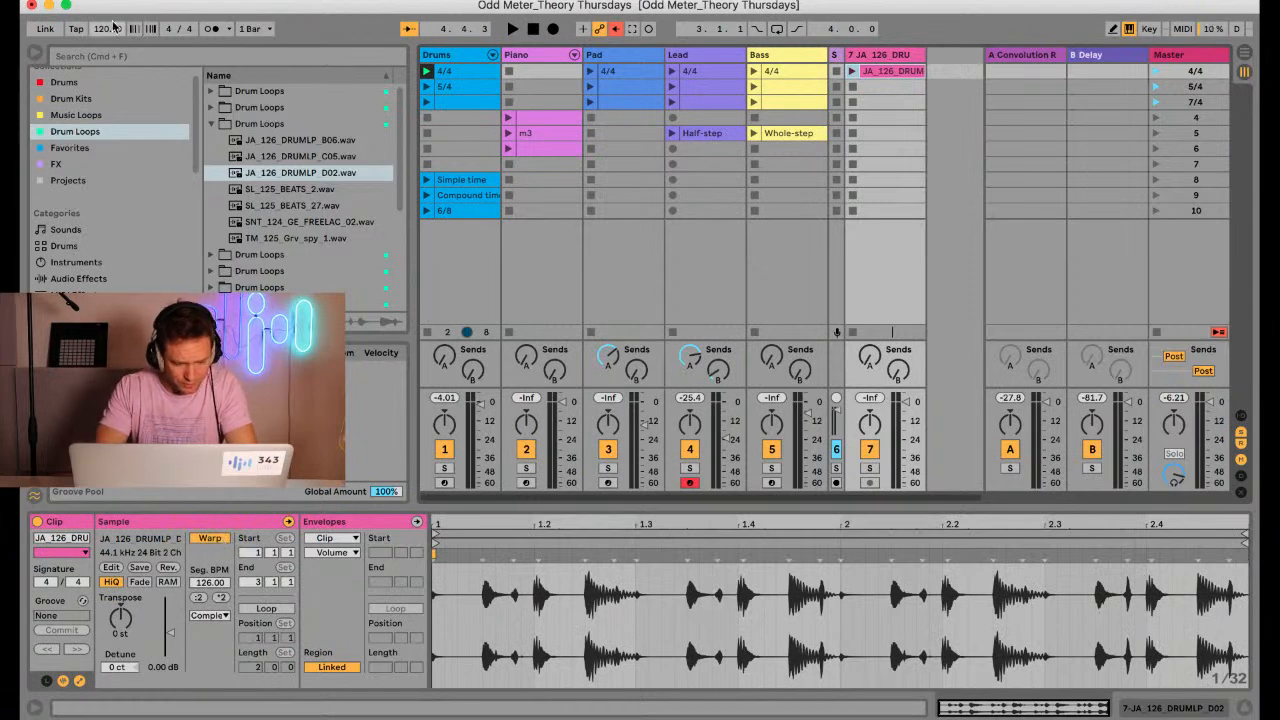
{"action": "type", "text": "126"}
{"action": "key", "text": "Return"}
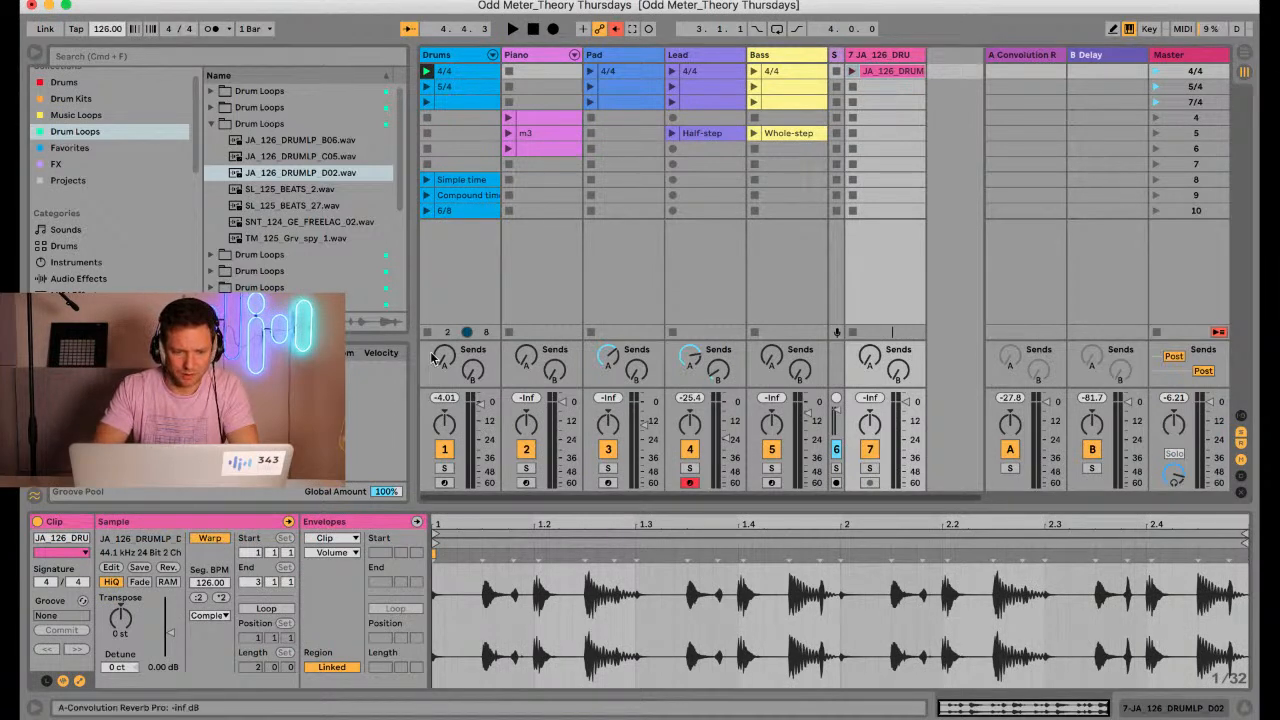
Audition the drum loop clip and lower its track volume to -8.6 dB
{"action": "left_click", "coordinate": [851, 71]}
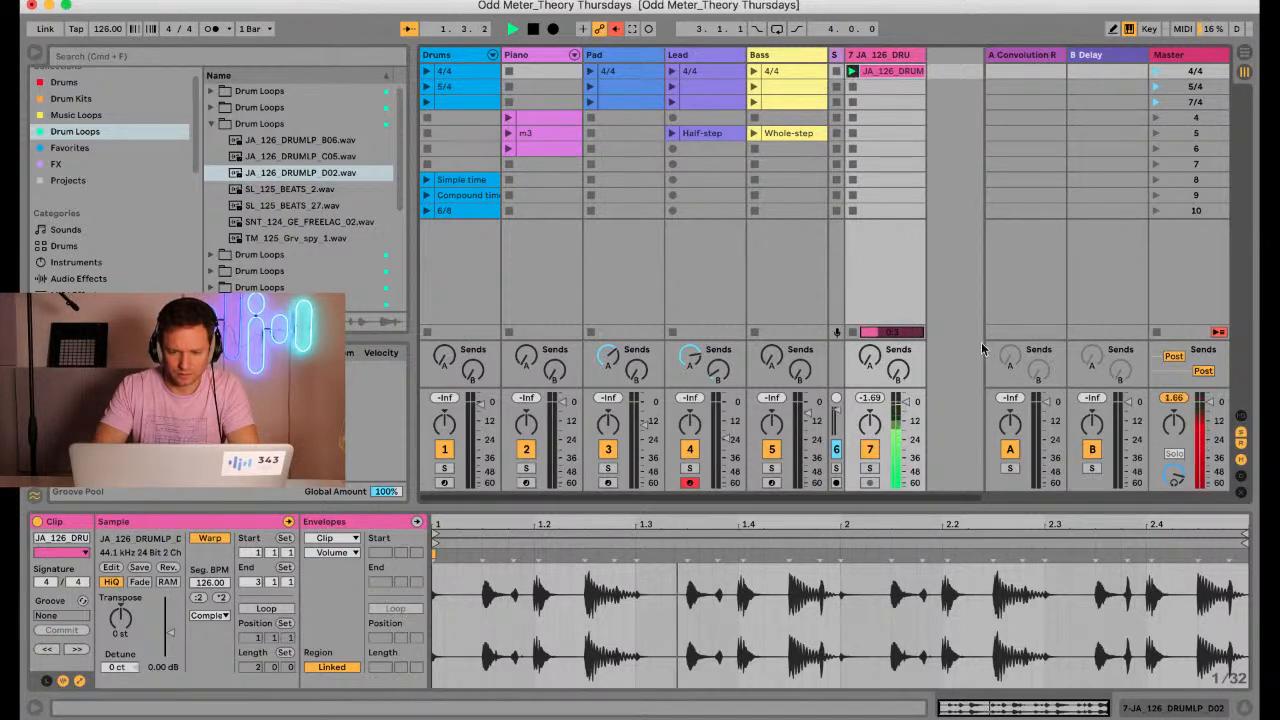
{"action": "left_click", "coordinate": [911, 411]}
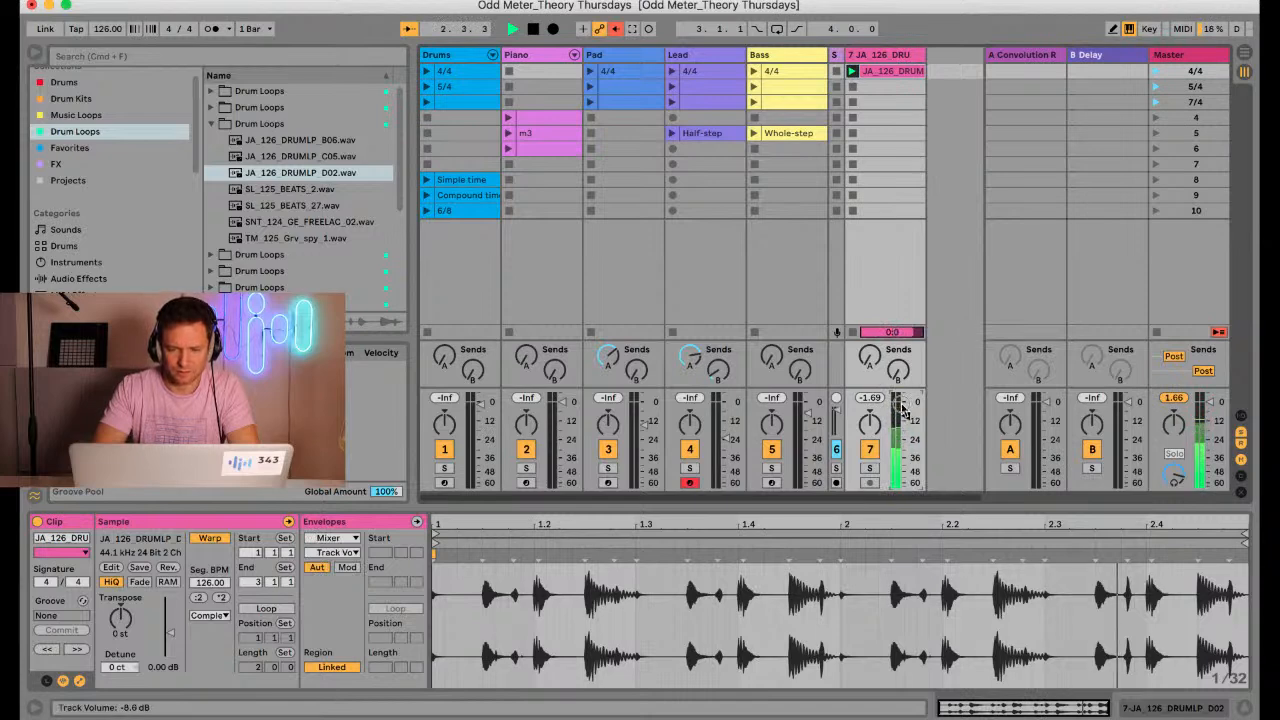
{"action": "key", "text": "space"}
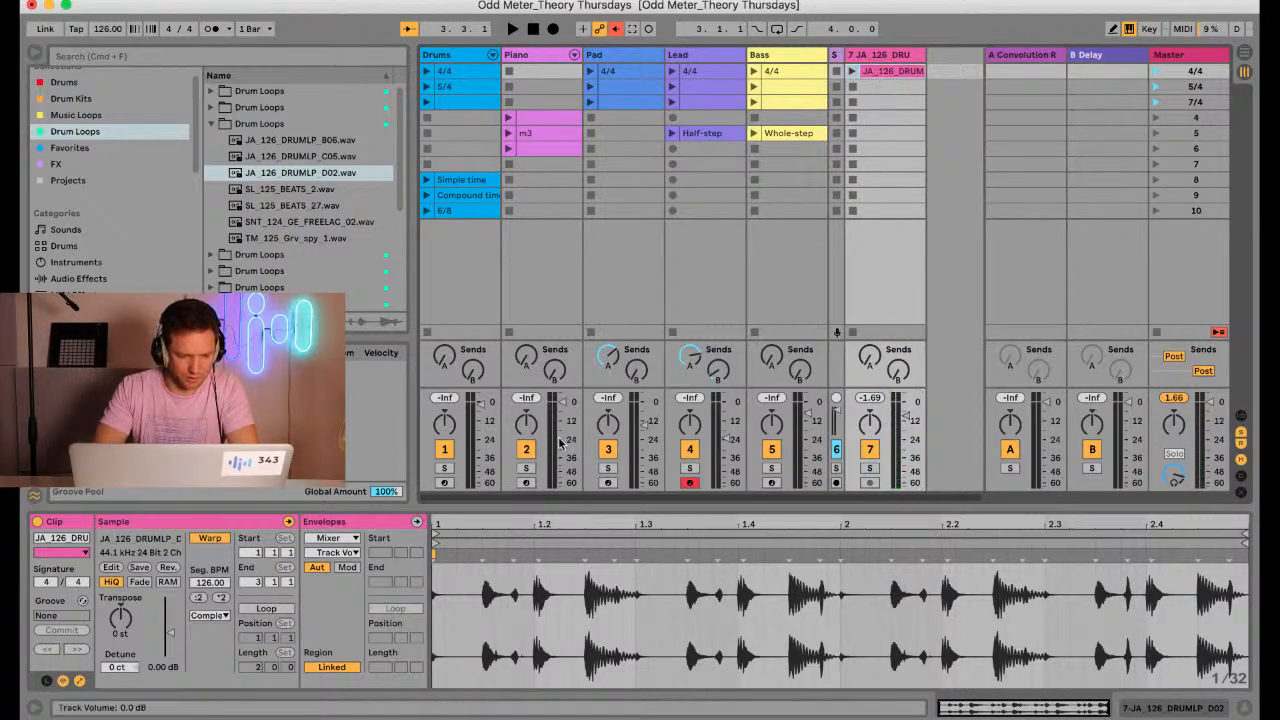
Enable looping for the drum loop clip, relaunch it, and arm the Bass track to play along
{"action": "left_click", "coordinate": [265, 608]}
{"action": "left_click", "coordinate": [852, 71]}
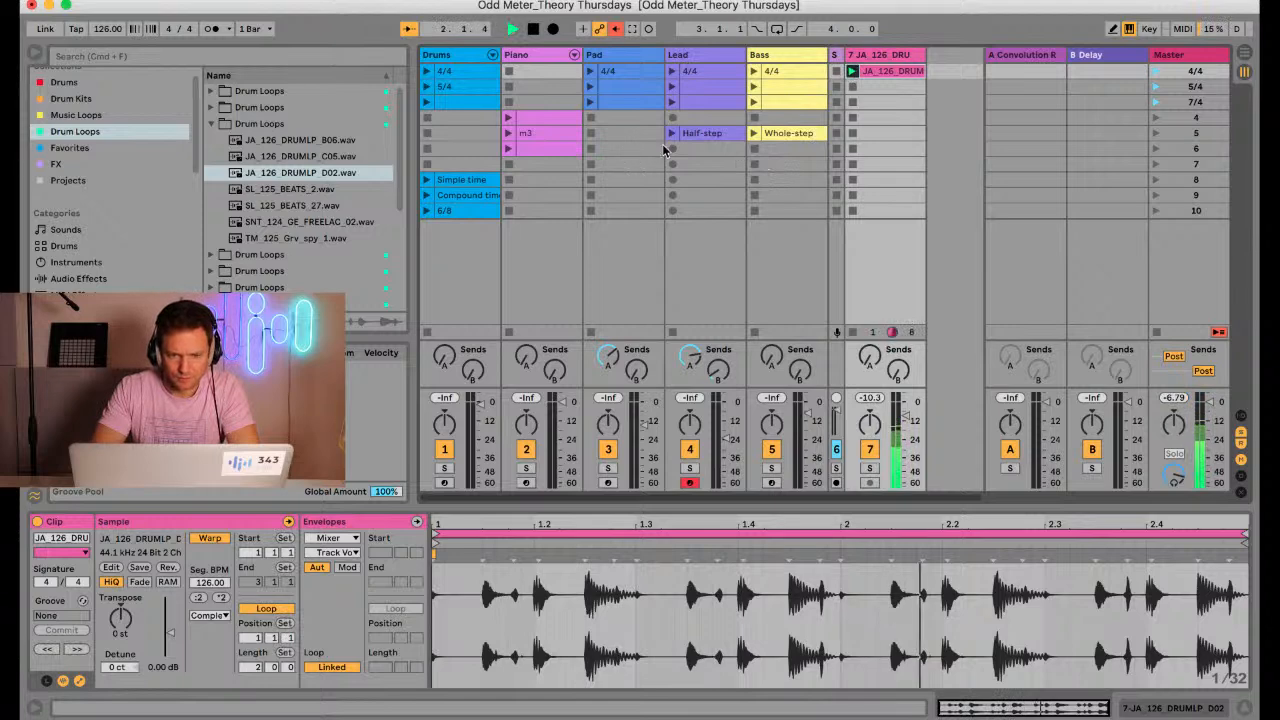
{"action": "left_click", "coordinate": [773, 483]}
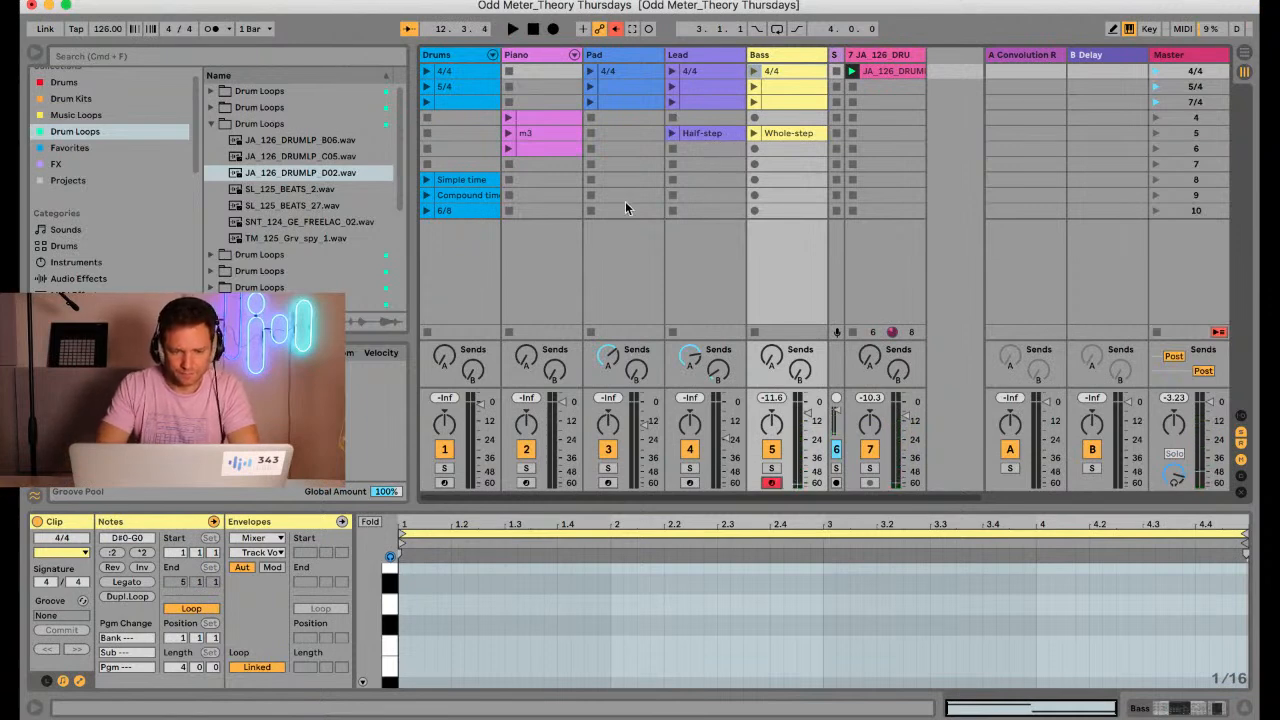
Arm the Piano track, rehearse over the drum loop, and record a four-bar line of C3, G2 and F3 notes in scene 7
{"action": "left_click", "coordinate": [526, 483]}
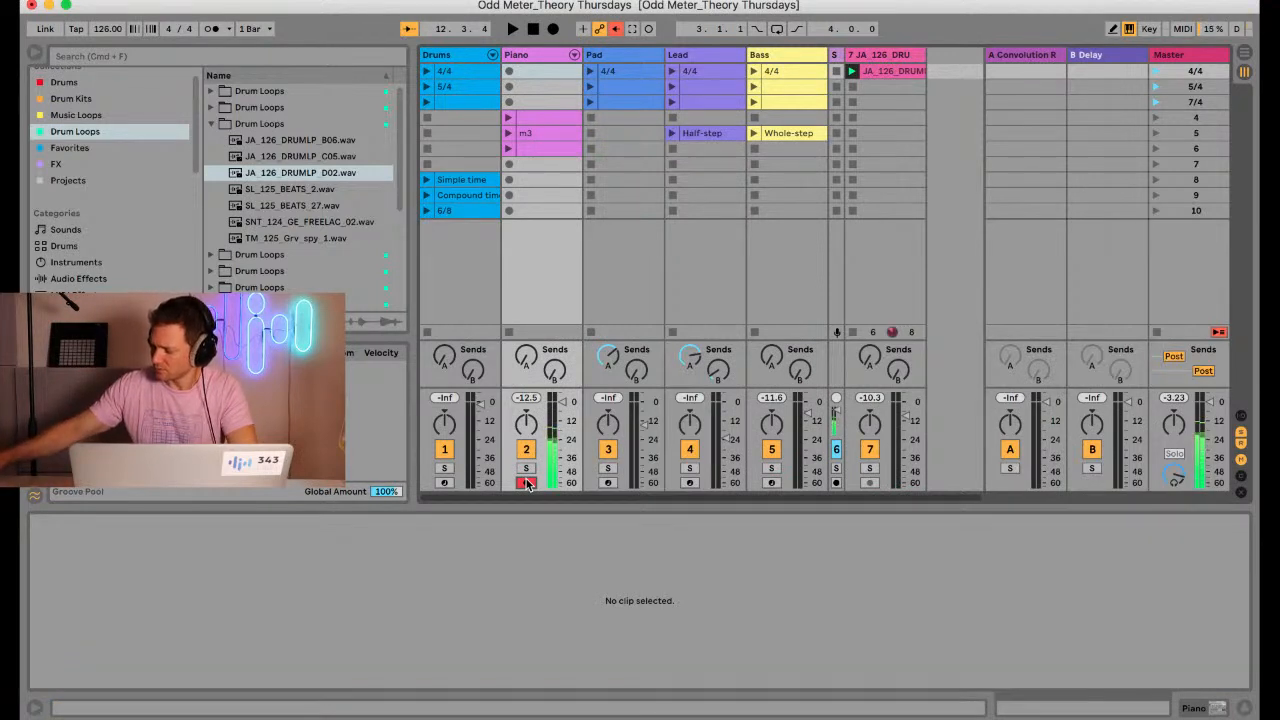
{"action": "key", "text": "space"}
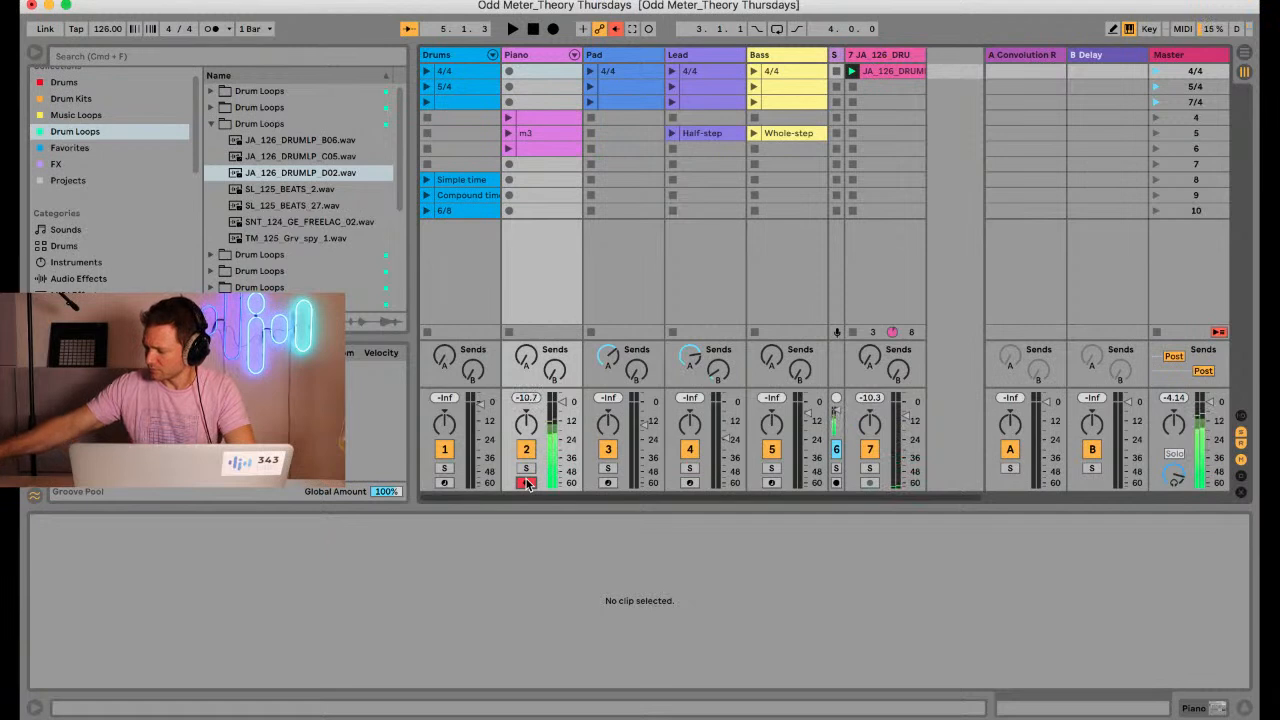
{"action": "key", "text": "space"}
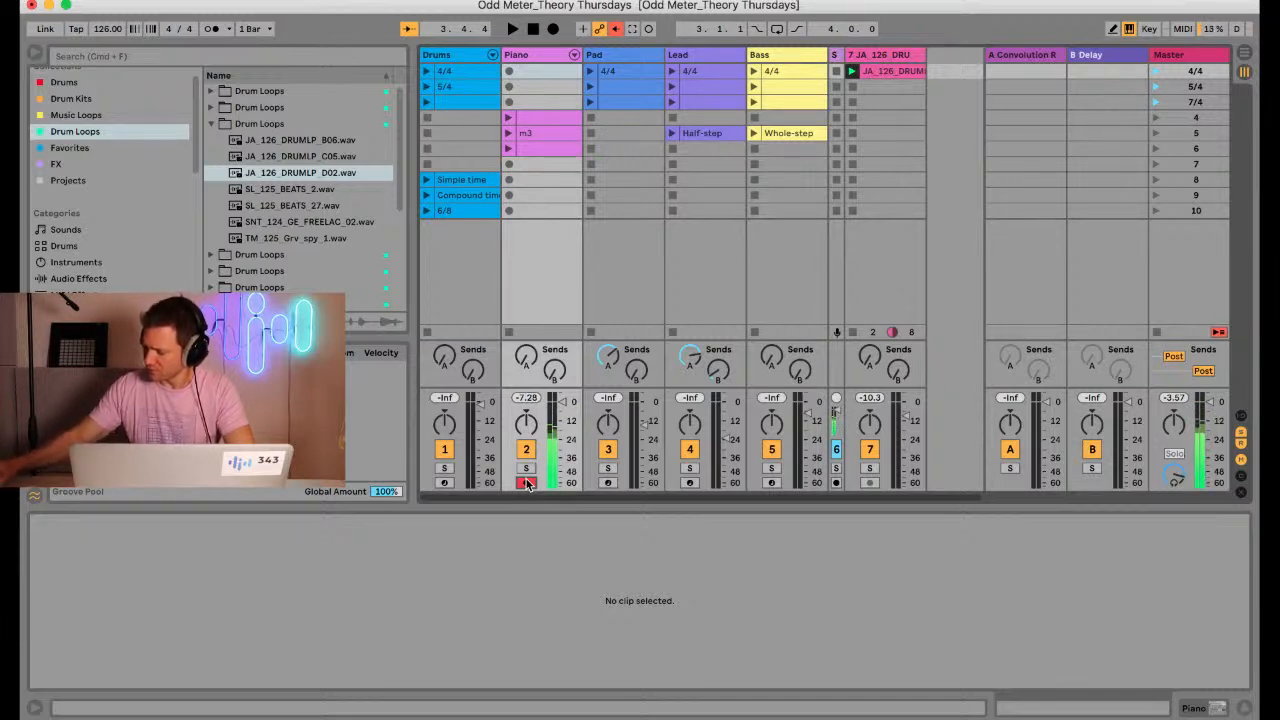
{"action": "key", "text": "space"}
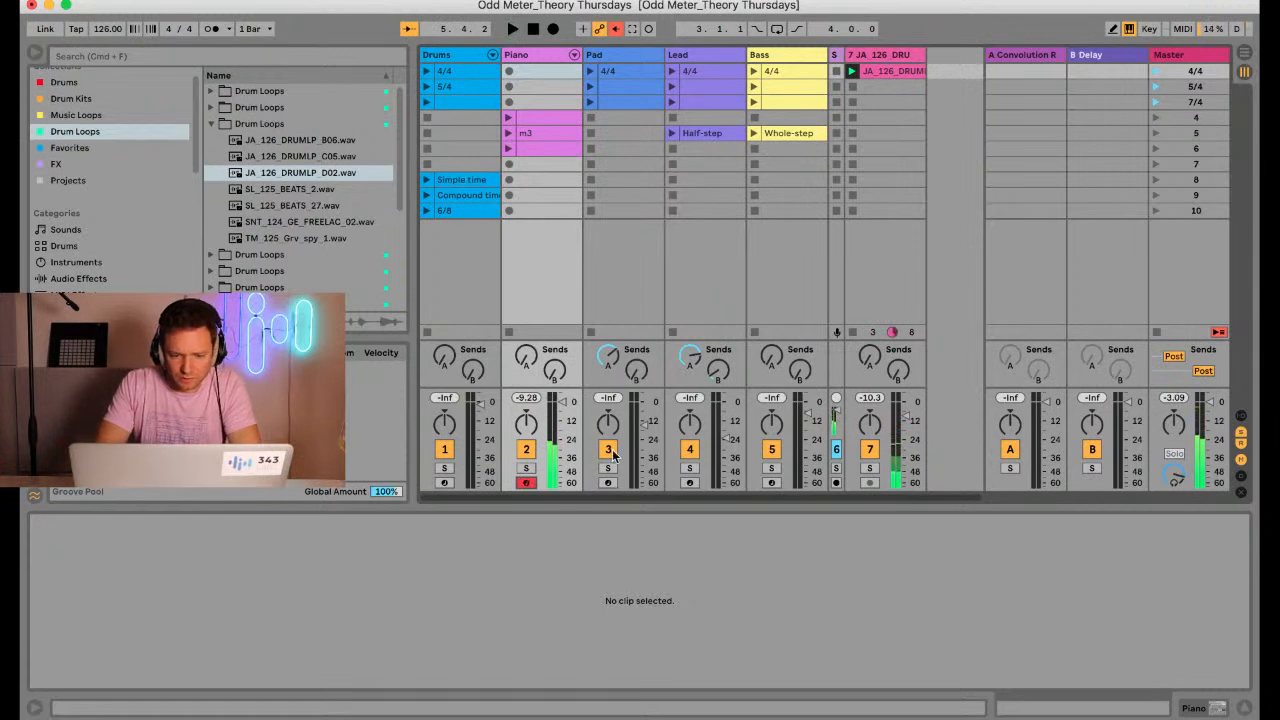
{"action": "left_click", "coordinate": [508, 166]}
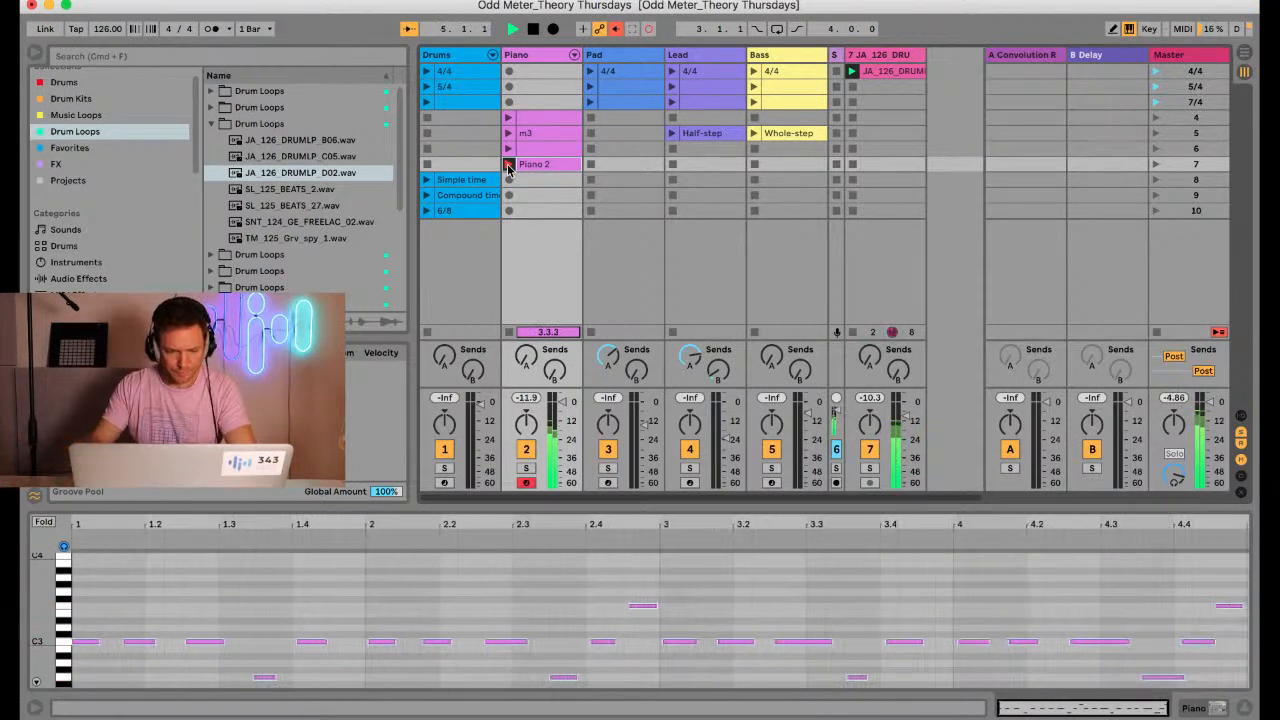
{"action": "left_click", "coordinate": [508, 167]}
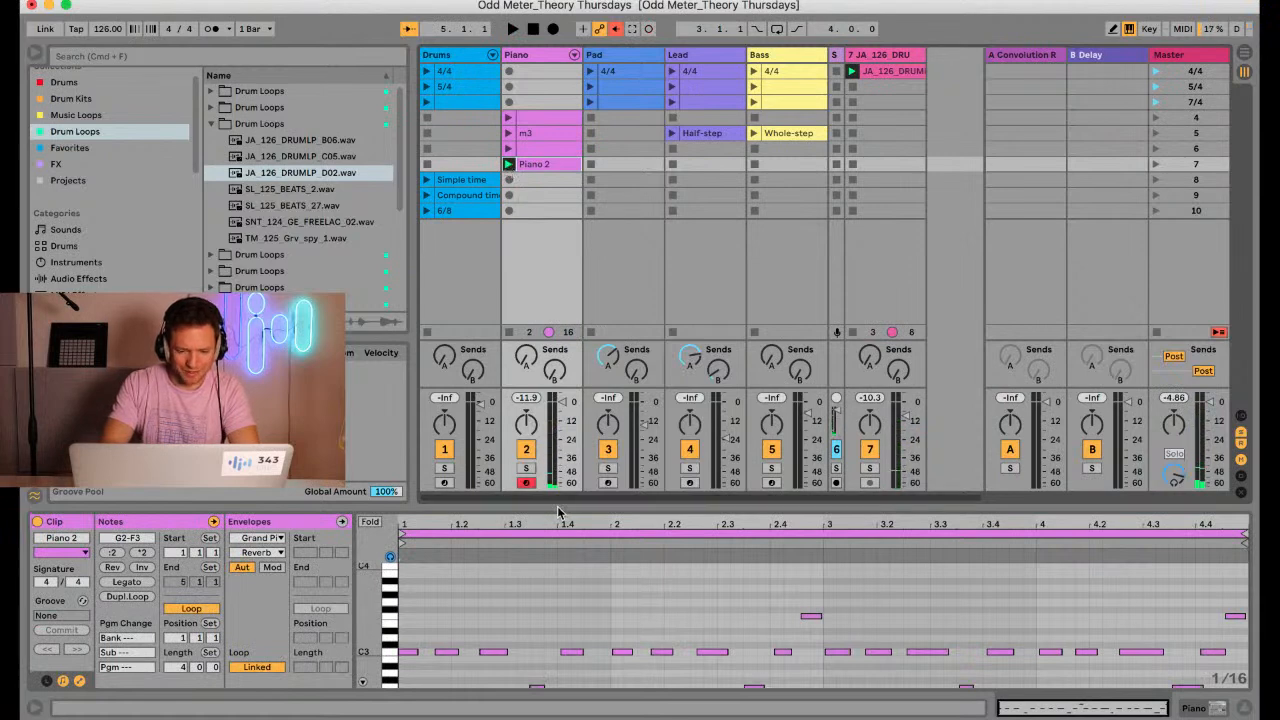
Try quantizing the newly recorded piano notes to 1/4, and undo it
{"action": "left_click_drag", "start_coordinate": [558, 512], "coordinate": [545, 322]}
{"action": "key", "text": "super+shift+u"}
{"action": "key", "text": "Return"}
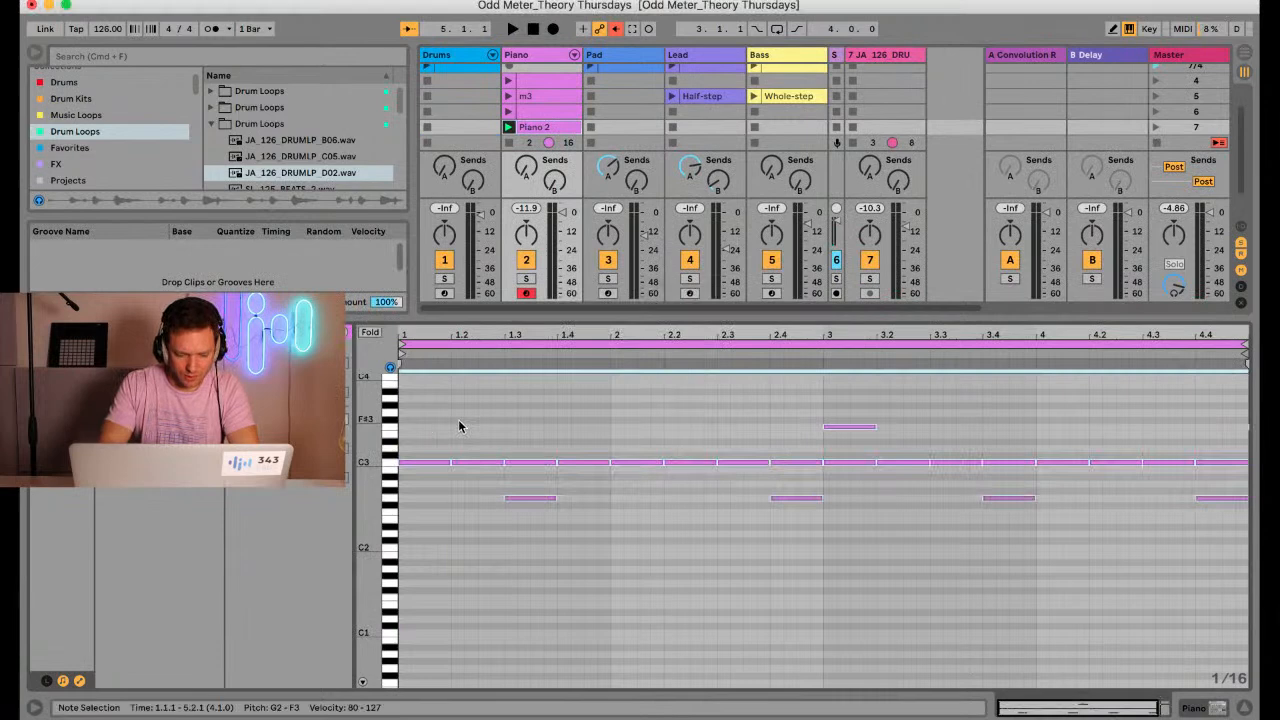
{"action": "key", "text": "super+z"}
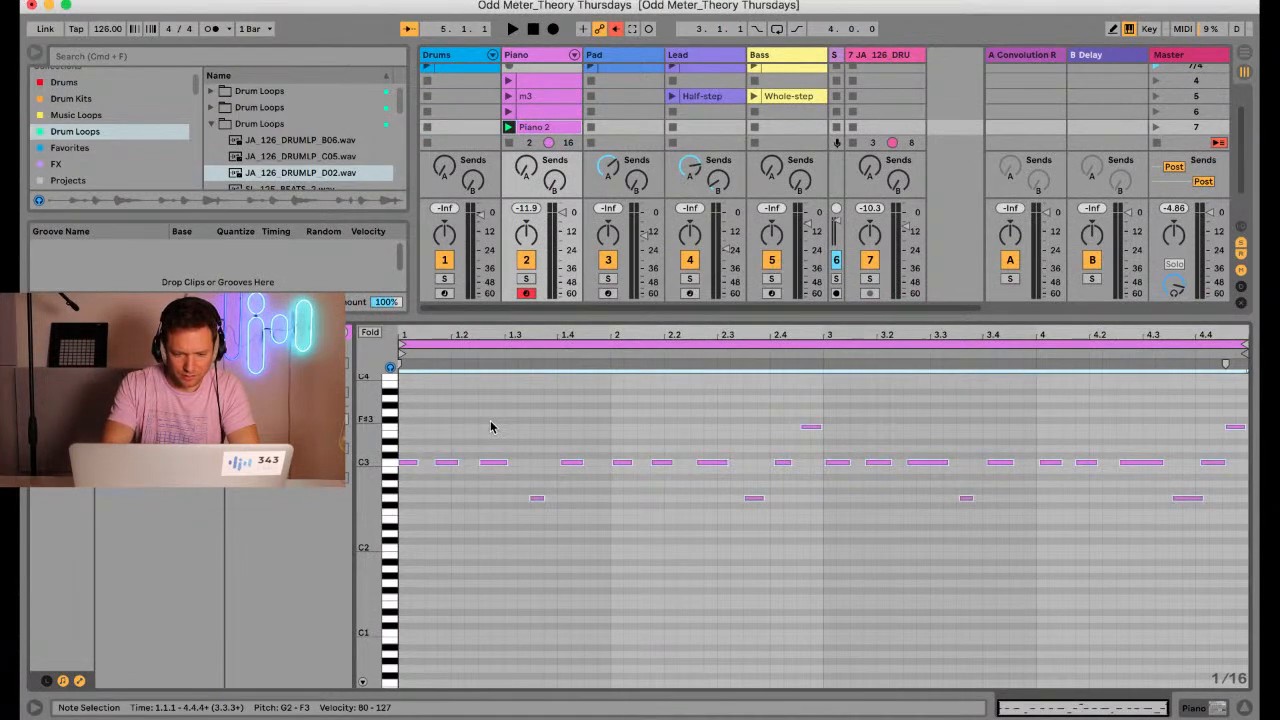
Quantize the start and end of the recorded piano notes to 1/16 at 100%
{"action": "key", "text": "super+shift+u"}
{"action": "left_click", "coordinate": [680, 332]}
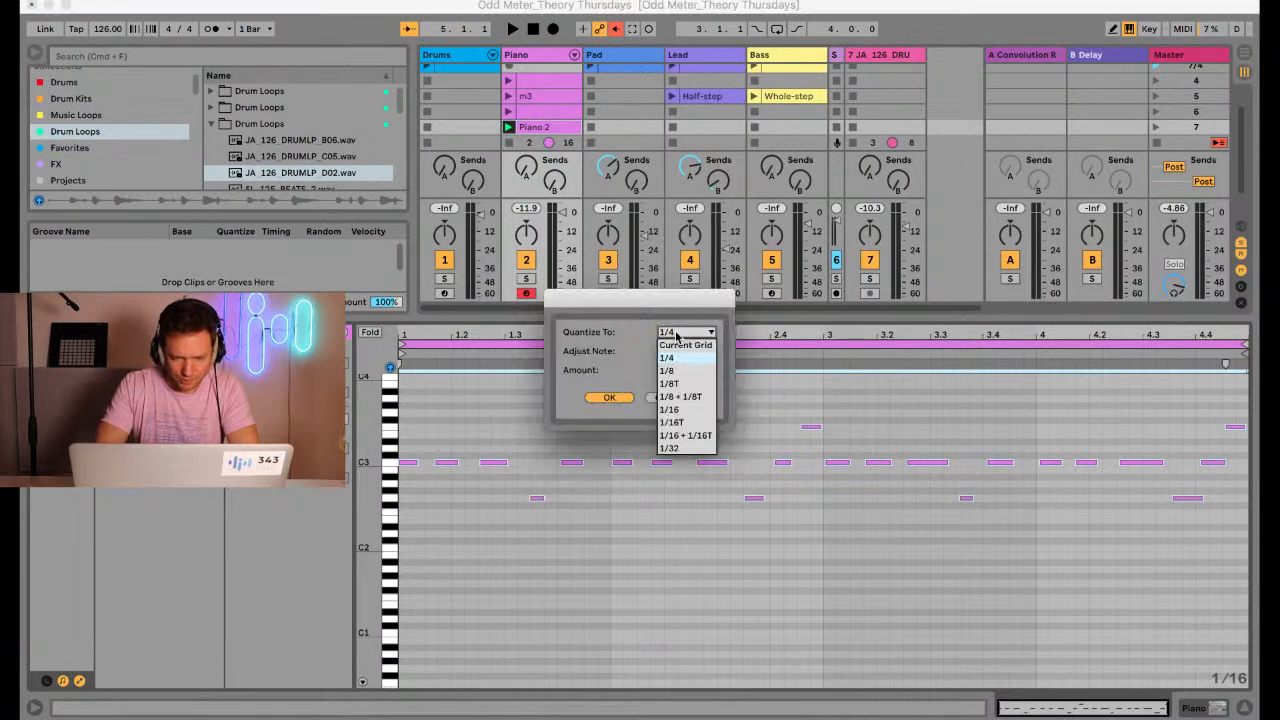
{"action": "left_click", "coordinate": [670, 370]}
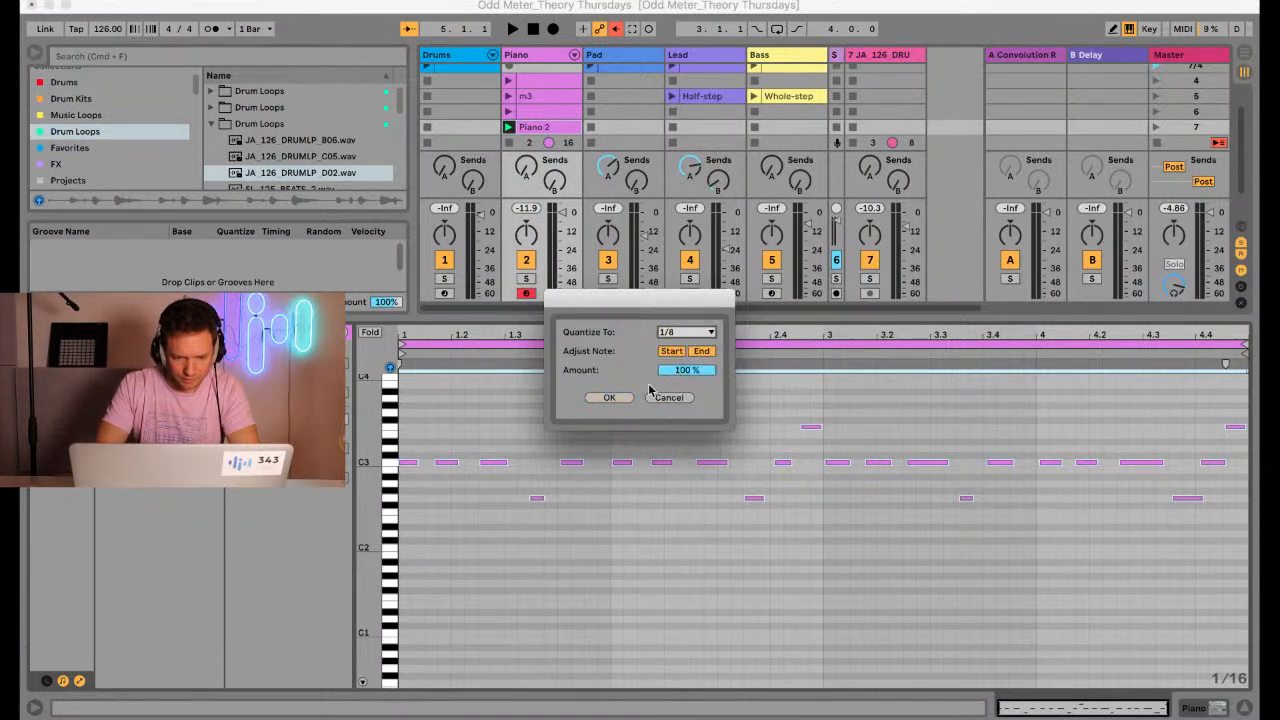
{"action": "left_click", "coordinate": [676, 334]}
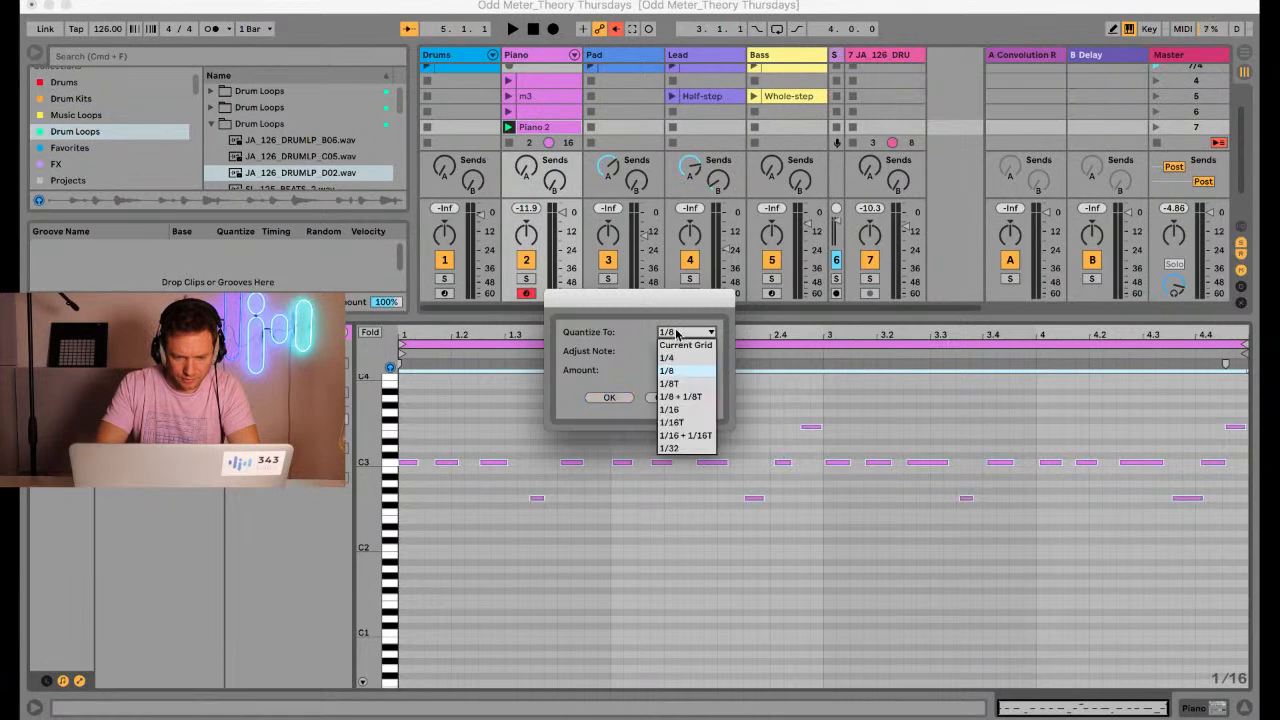
{"action": "left_click", "coordinate": [668, 410]}
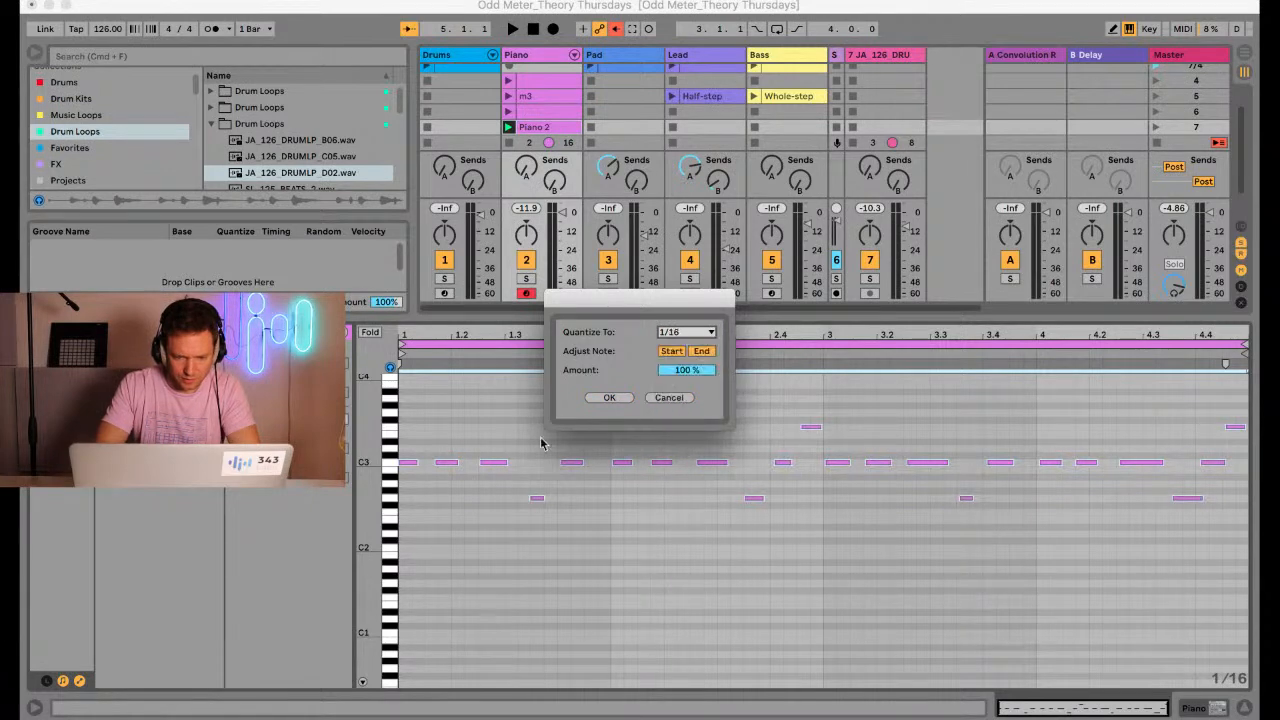
{"action": "left_click", "coordinate": [606, 398]}
Play back the quantized piano clip with the drum loop and examine its note names up close
{"action": "key", "text": "space"}
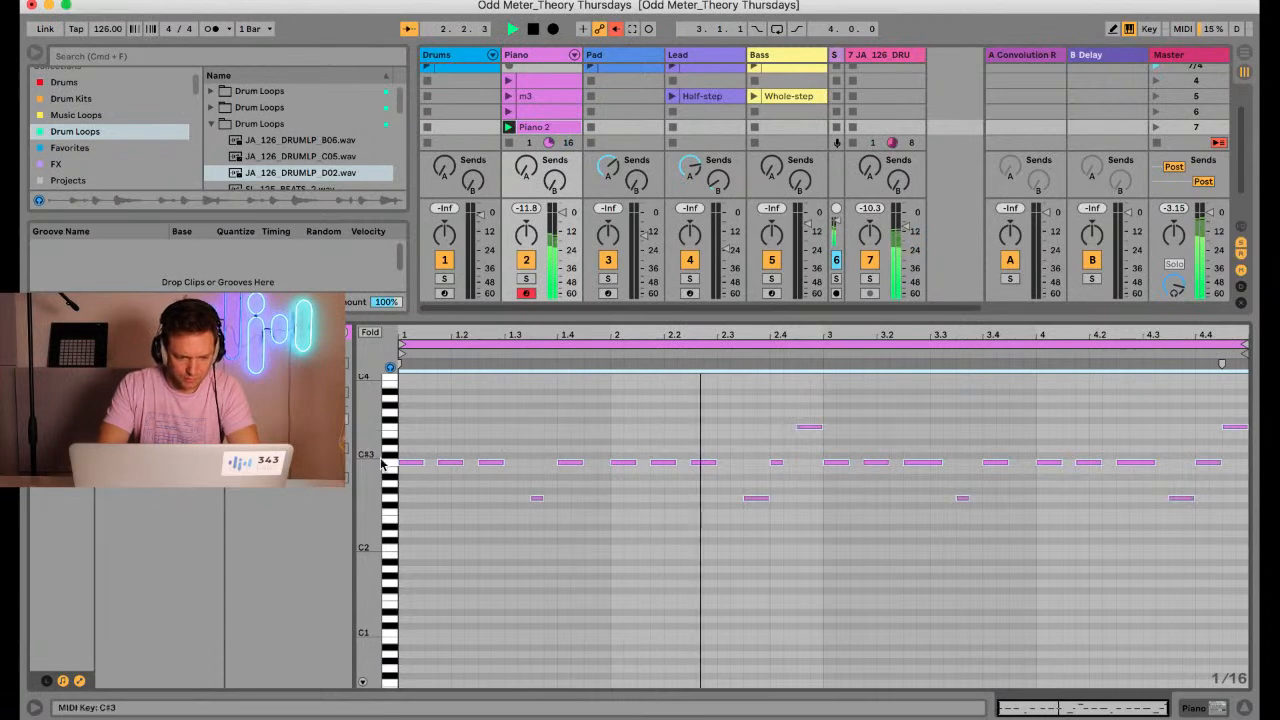
{"action": "left_click_drag", "start_coordinate": [368, 459], "coordinate": [369, 456]}
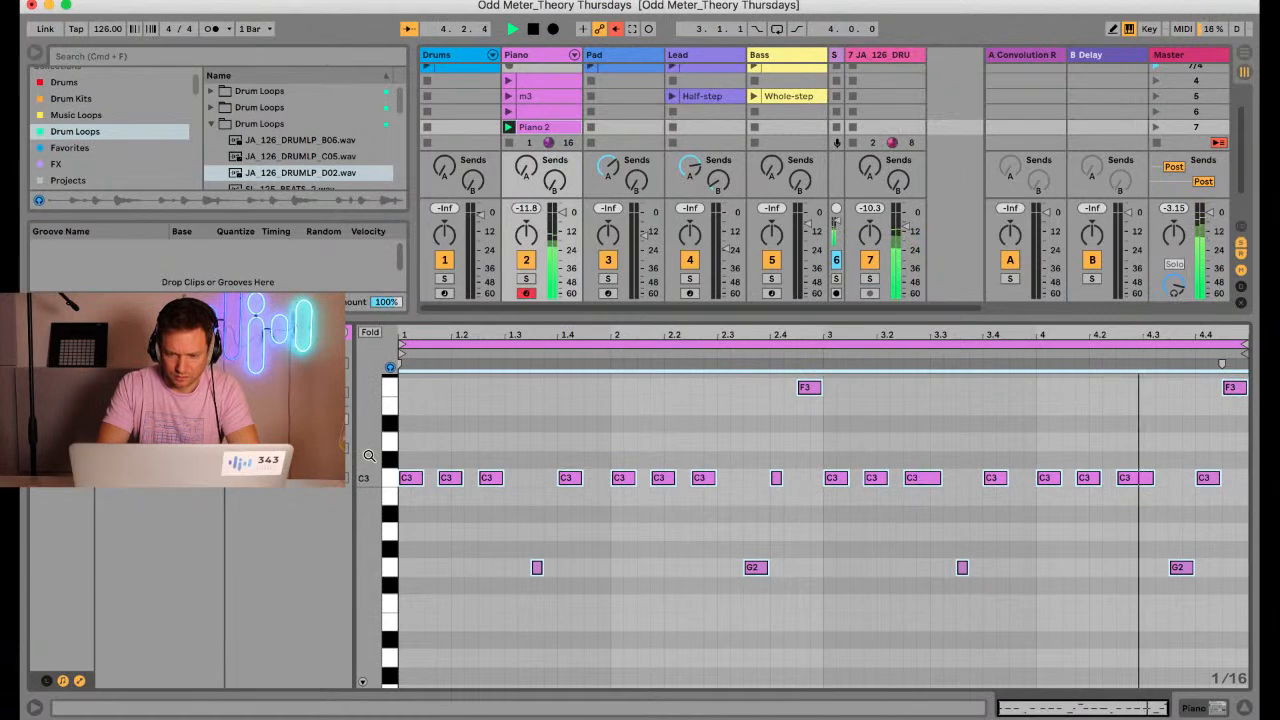
{"action": "key", "text": "space"}
{"action": "left_click_drag", "start_coordinate": [566, 317], "coordinate": [563, 411]}
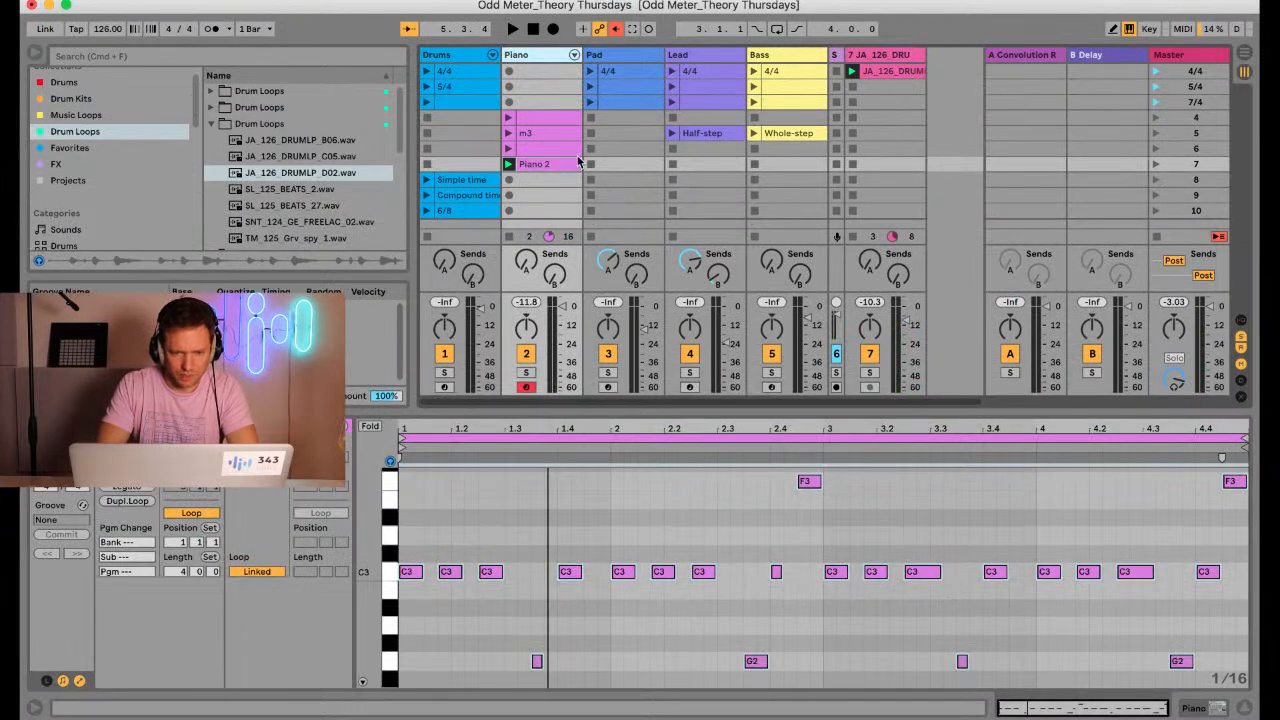
Duplicate the Piano track and rename the original track's scene 7 clip as P4
{"action": "key", "text": "super+d"}
{"action": "left_click", "coordinate": [548, 166]}
{"action": "key", "text": "super+r"}
{"action": "type", "text": "P"}
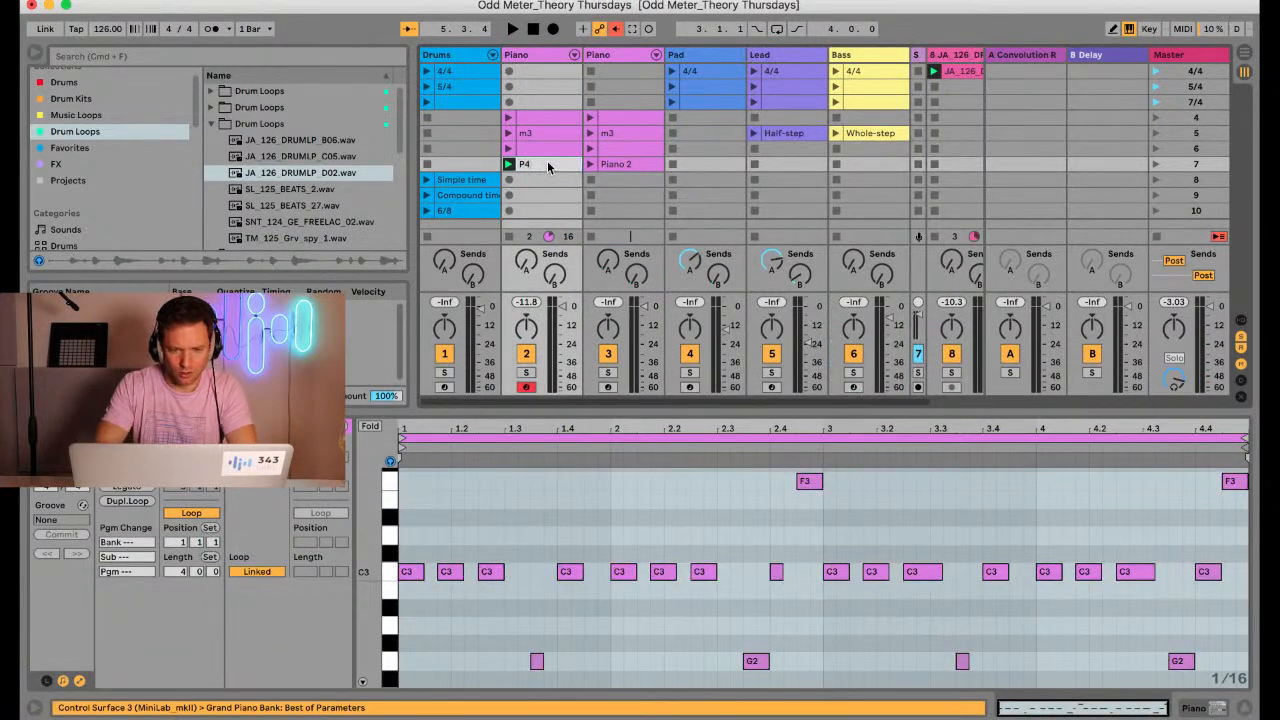
Delete the duplicate track's scene 7 clip and record four bars of sustained C1 and F1 notes in its place
{"action": "left_click", "coordinate": [610, 166]}
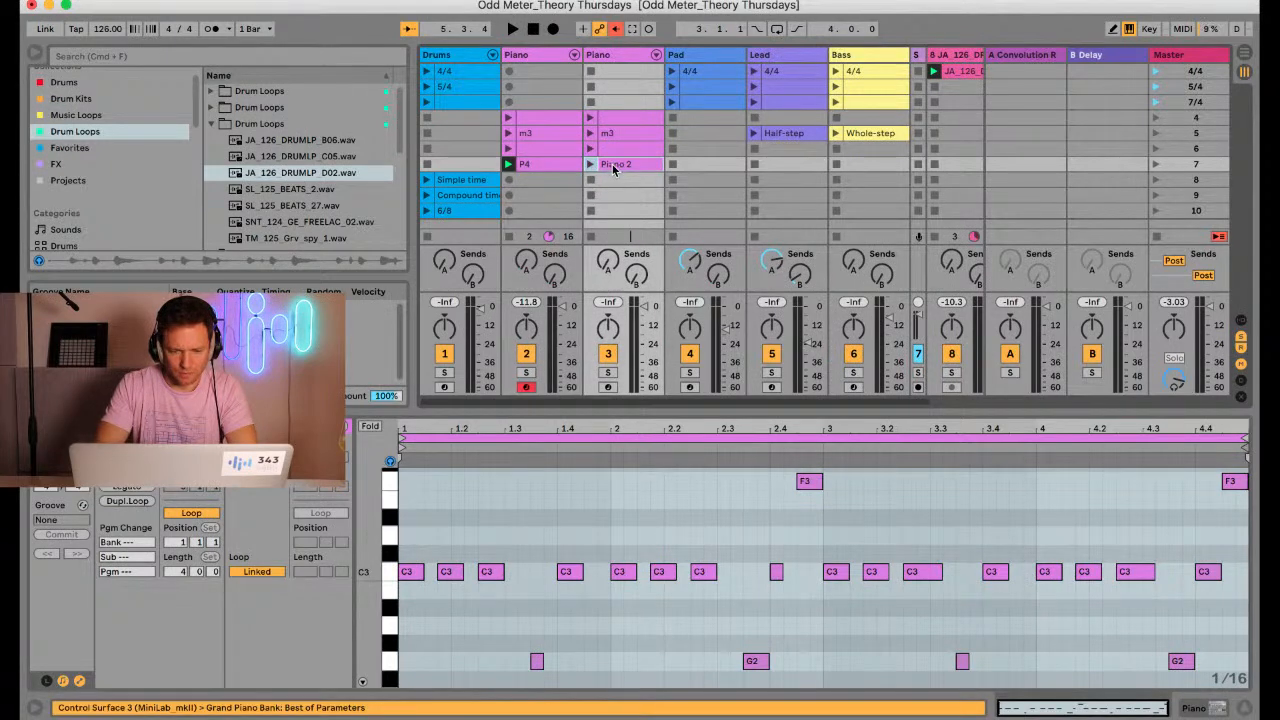
{"action": "key", "text": "Delete"}
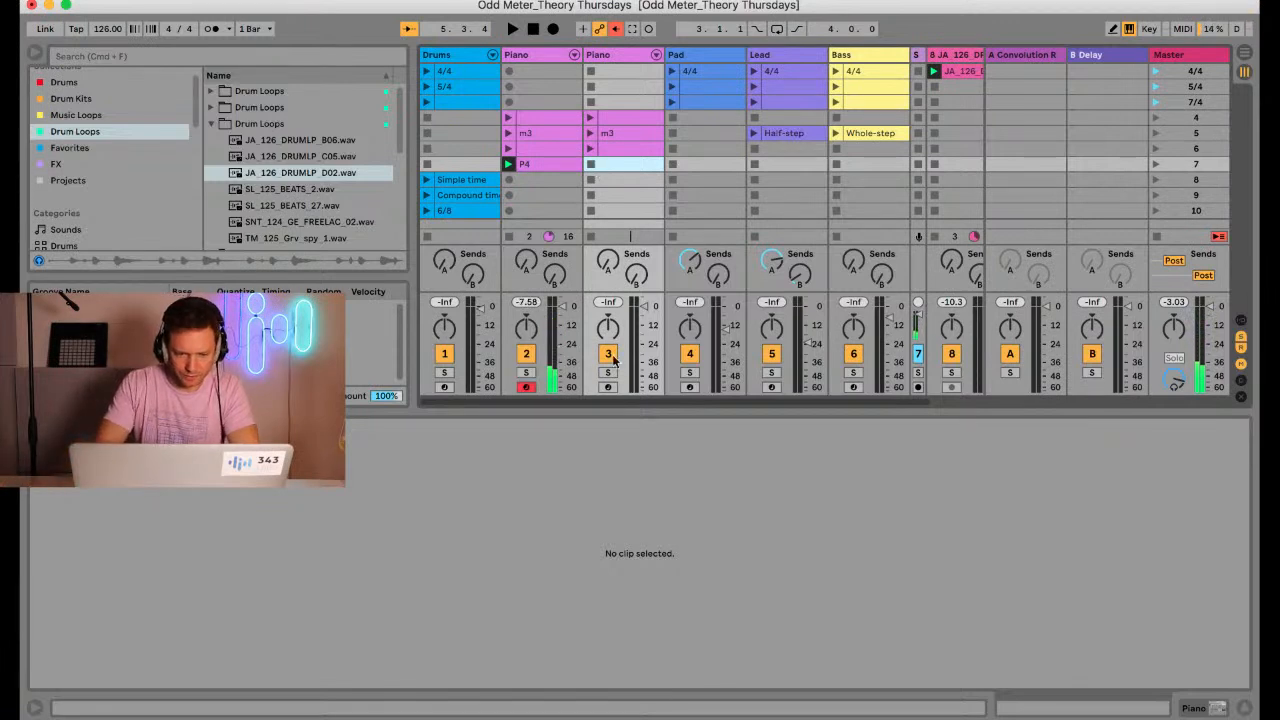
{"action": "left_click", "coordinate": [608, 386]}
{"action": "left_click", "coordinate": [591, 163]}
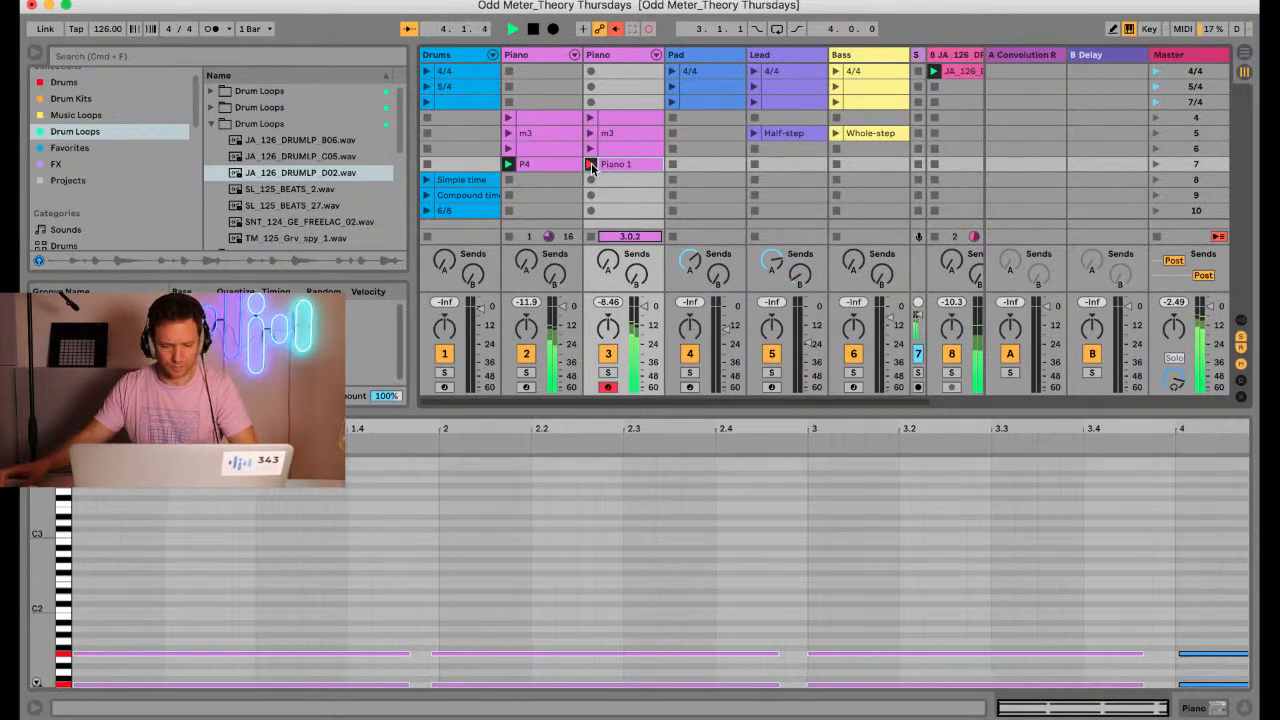
{"action": "left_click", "coordinate": [591, 163]}
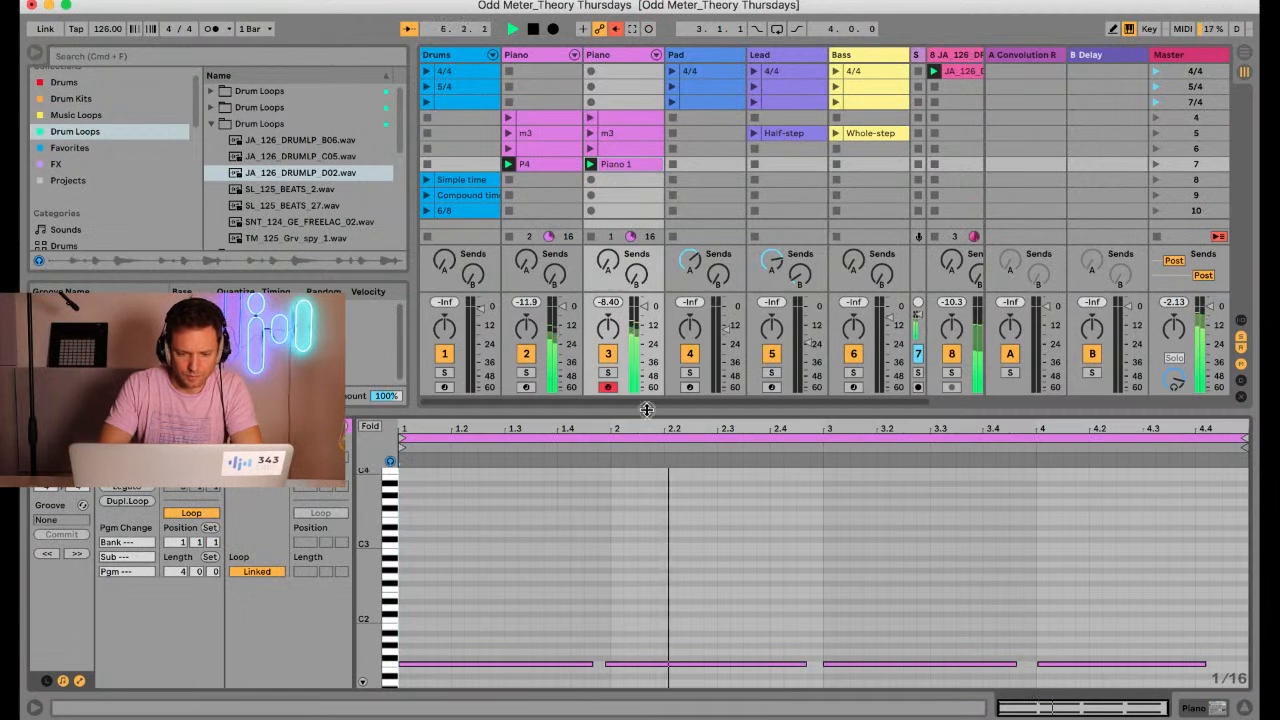
Quantize all the sustained C1 and F1 notes to 1/16 at 100% and lower the second Piano track's volume
{"action": "left_click_drag", "start_coordinate": [646, 410], "coordinate": [626, 240]}
{"action": "key", "text": "super+a"}
{"action": "key", "text": "super+shift+u"}
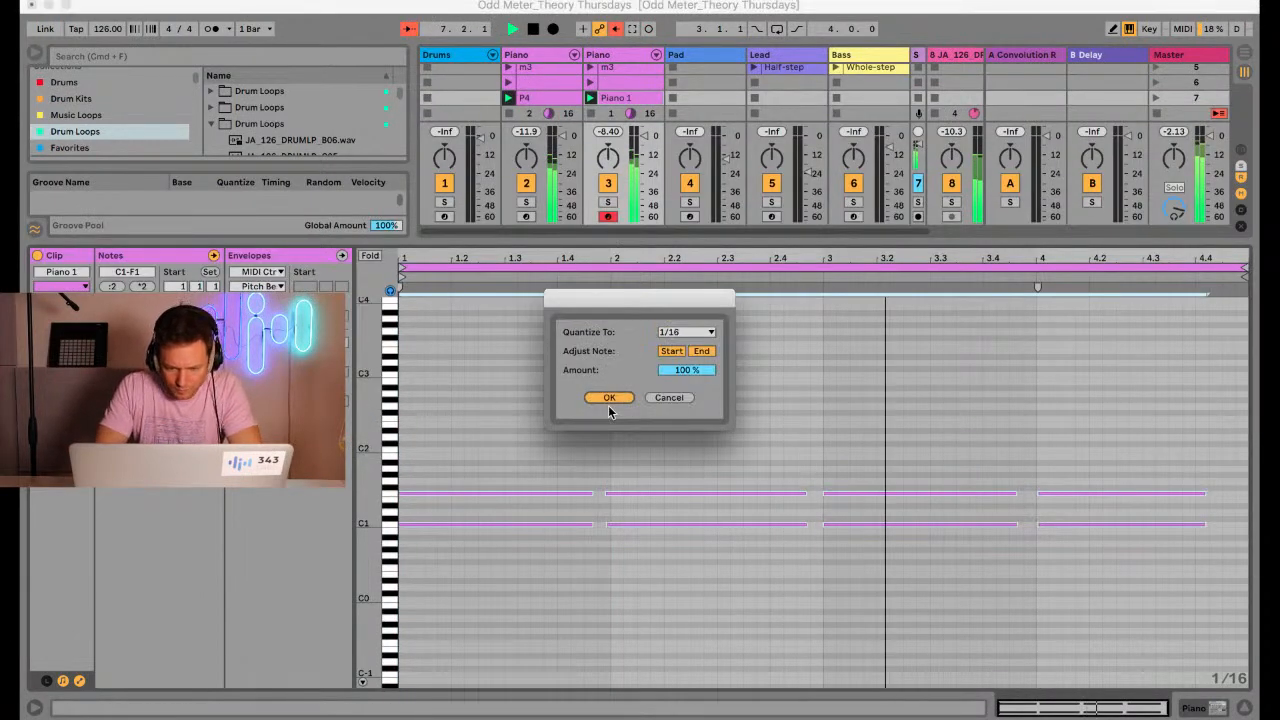
{"action": "left_click", "coordinate": [608, 405]}
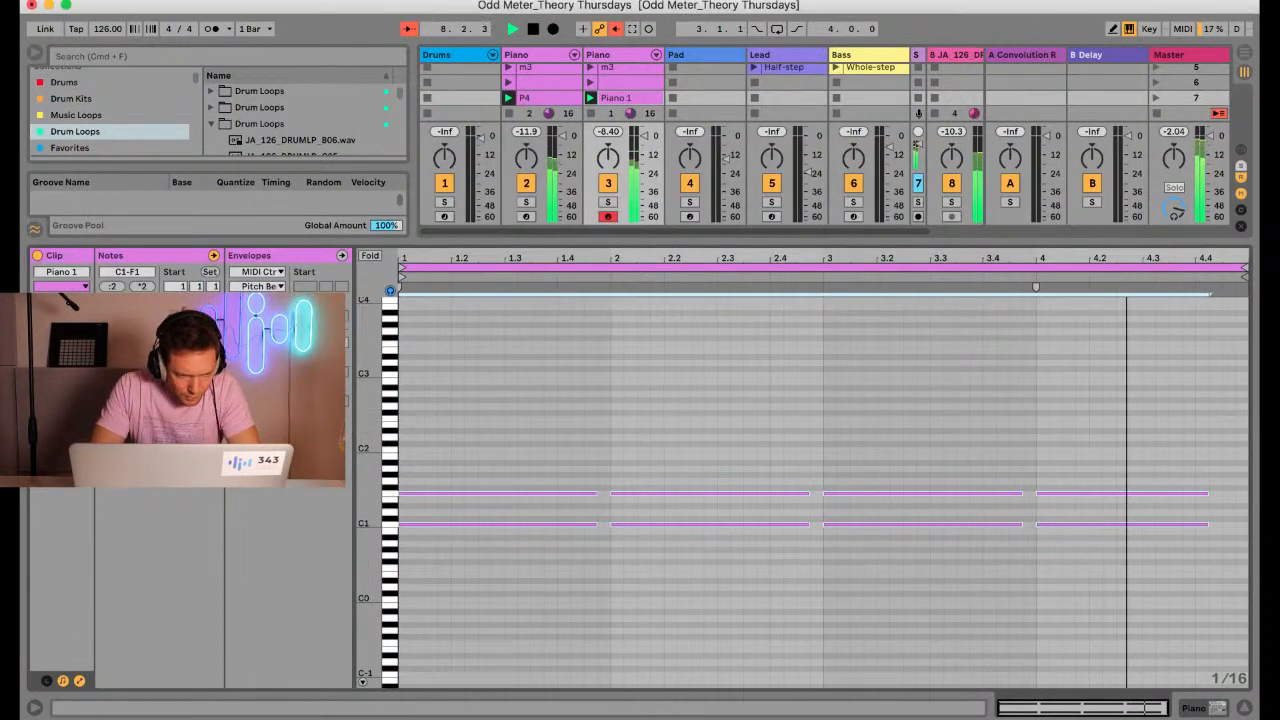
{"action": "left_click", "coordinate": [503, 437]}
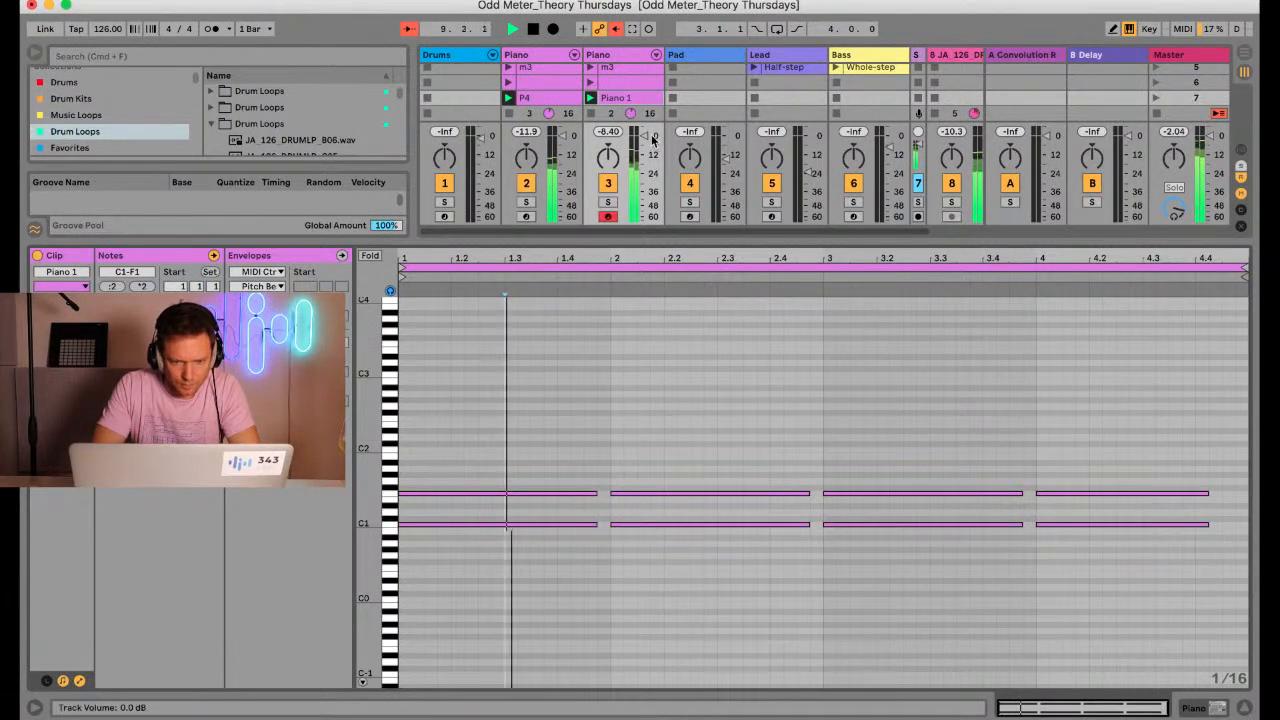
{"action": "left_click_drag", "start_coordinate": [645, 140], "coordinate": [661, 346]}
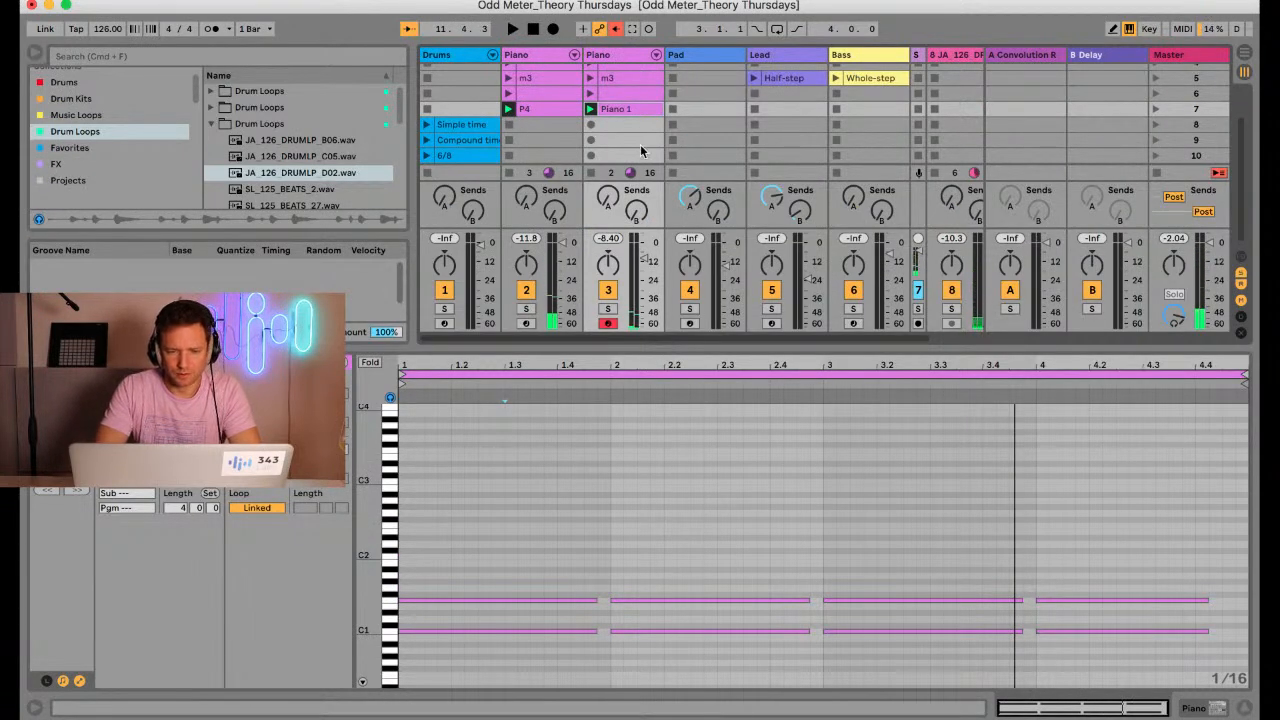
Arm the Bass track and stop all running clips to play the bass on its own
{"action": "left_click", "coordinate": [854, 323]}
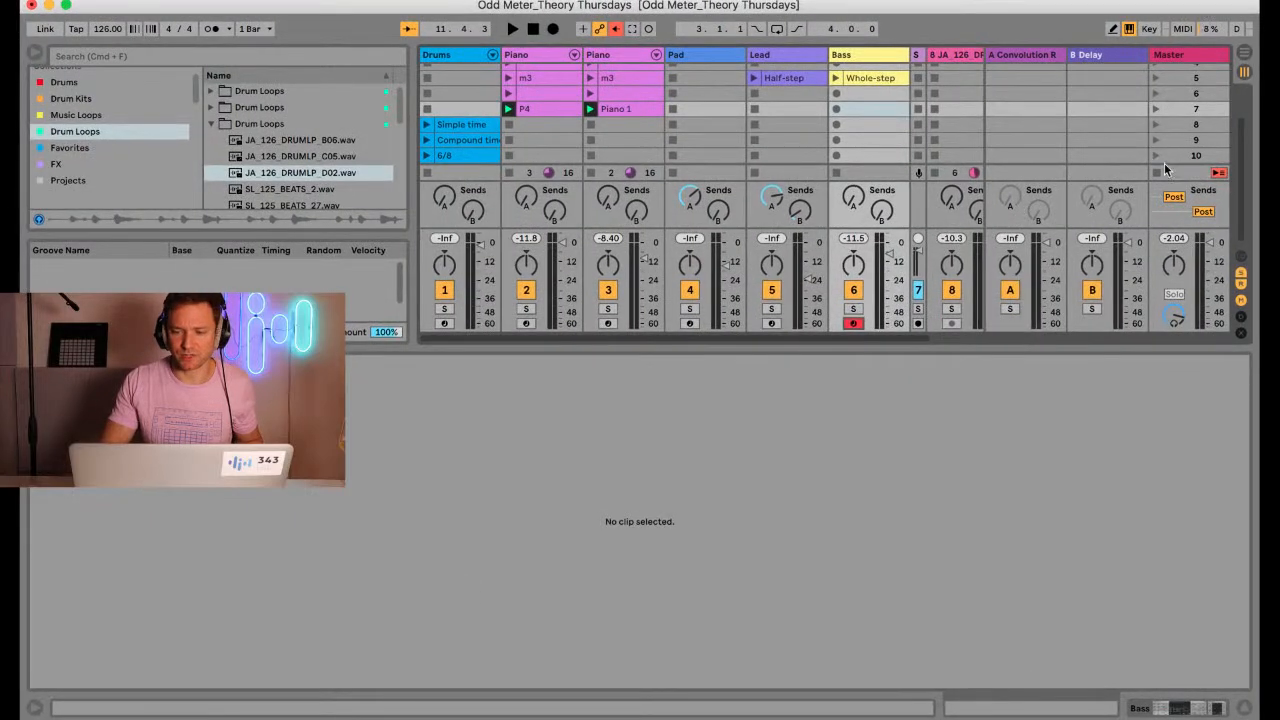
{"action": "left_click", "coordinate": [1156, 172]}
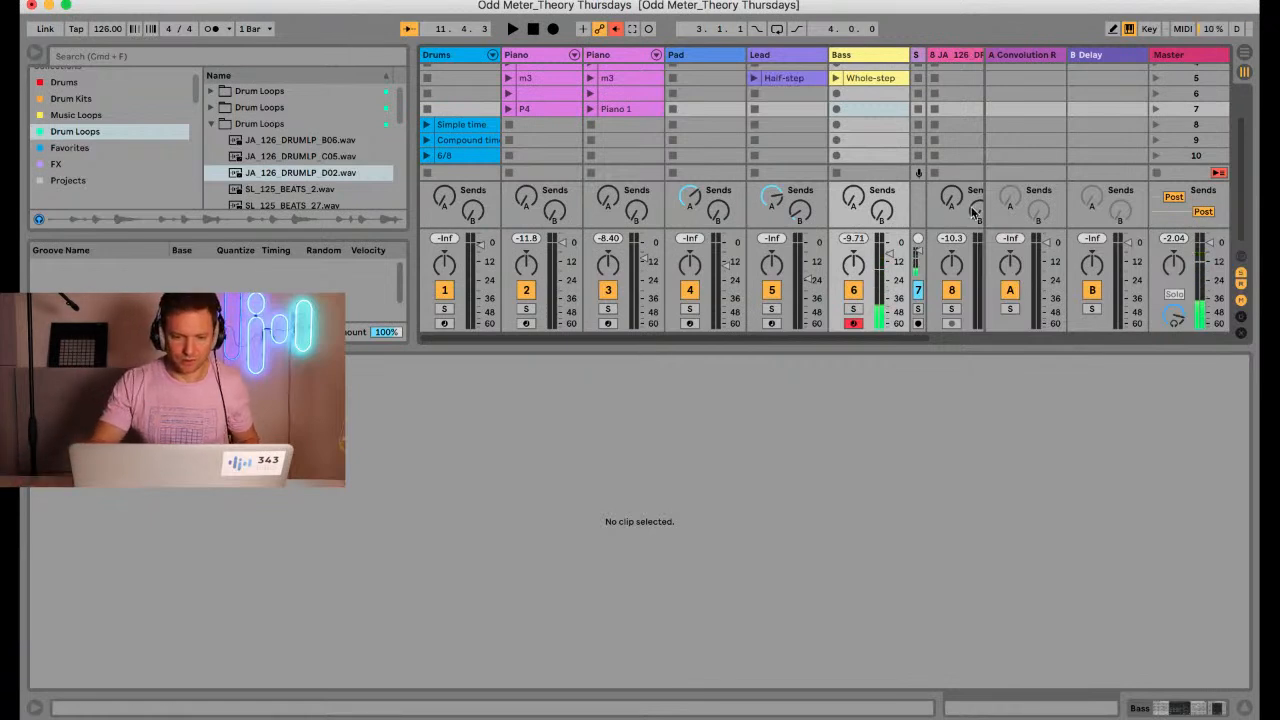
Arm the second Piano track and examine the interval between the C1 and F1 notes in its scene 7 clip
{"action": "left_click", "coordinate": [608, 323]}
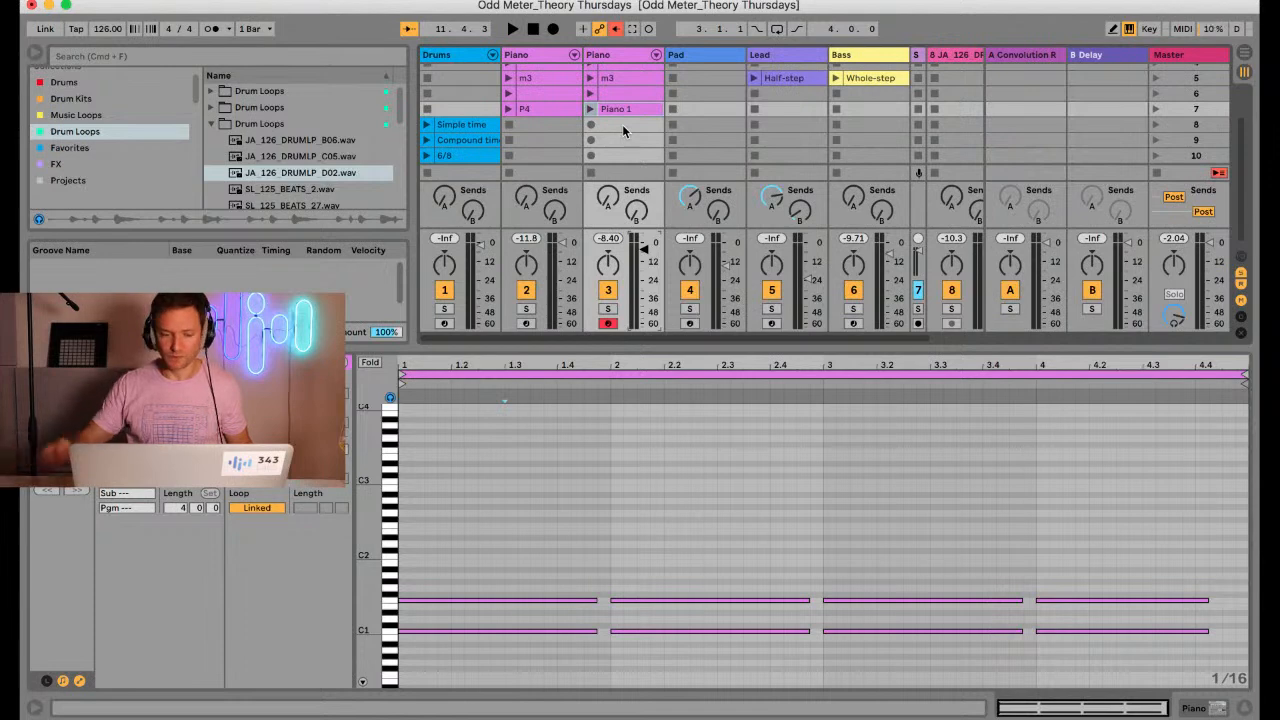
{"action": "left_click_drag", "start_coordinate": [368, 527], "coordinate": [434, 524]}
{"action": "scroll", "coordinate": [455, 608], "scroll_direction": "down", "scroll_amount": 3}
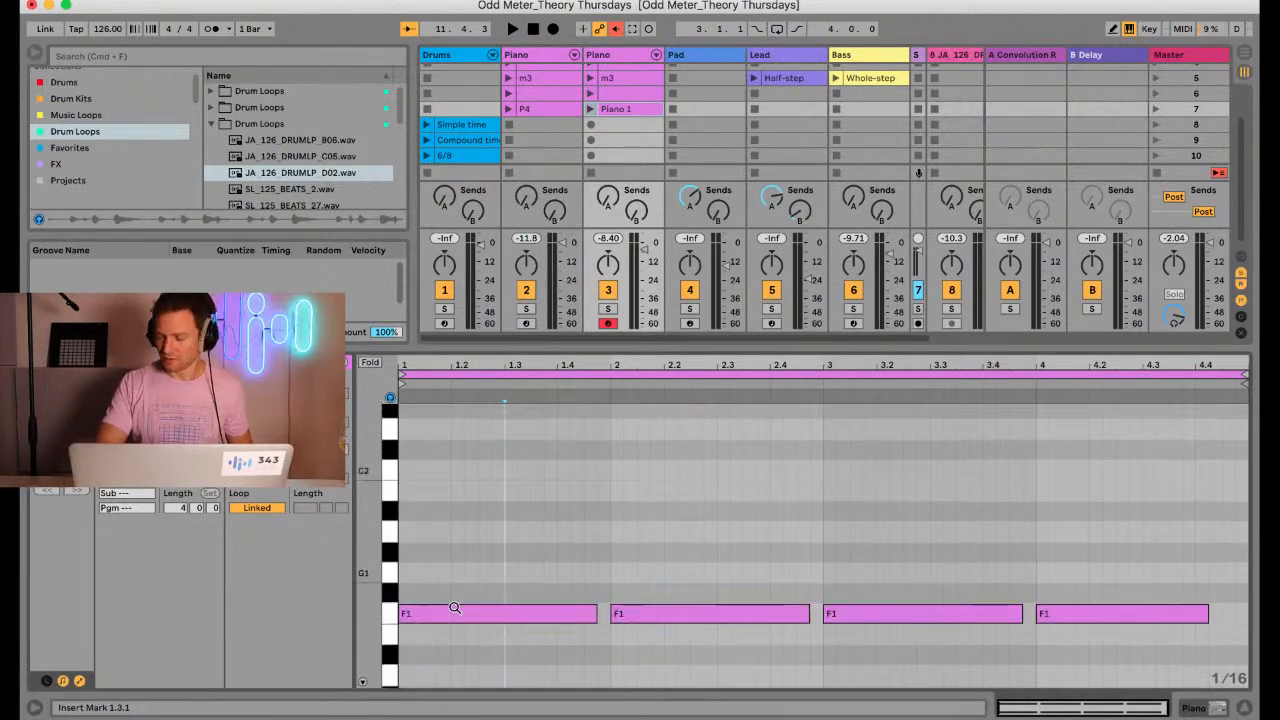
{"action": "scroll", "coordinate": [453, 605], "scroll_direction": "down", "scroll_amount": 4}
{"action": "scroll", "coordinate": [453, 605], "scroll_direction": "up", "scroll_amount": 3}
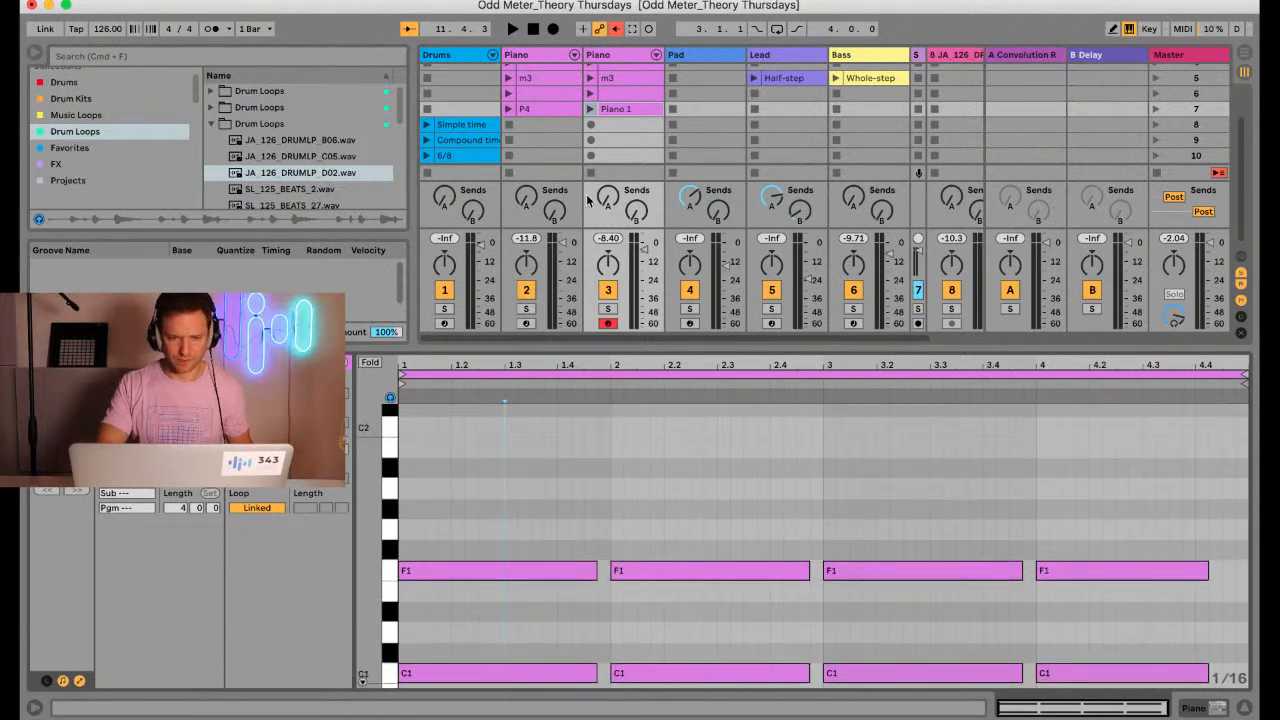
Create an empty clip in scene 8 of the second Piano track and view its keyboard range around C3 while playing
{"action": "double_click", "coordinate": [620, 124]}
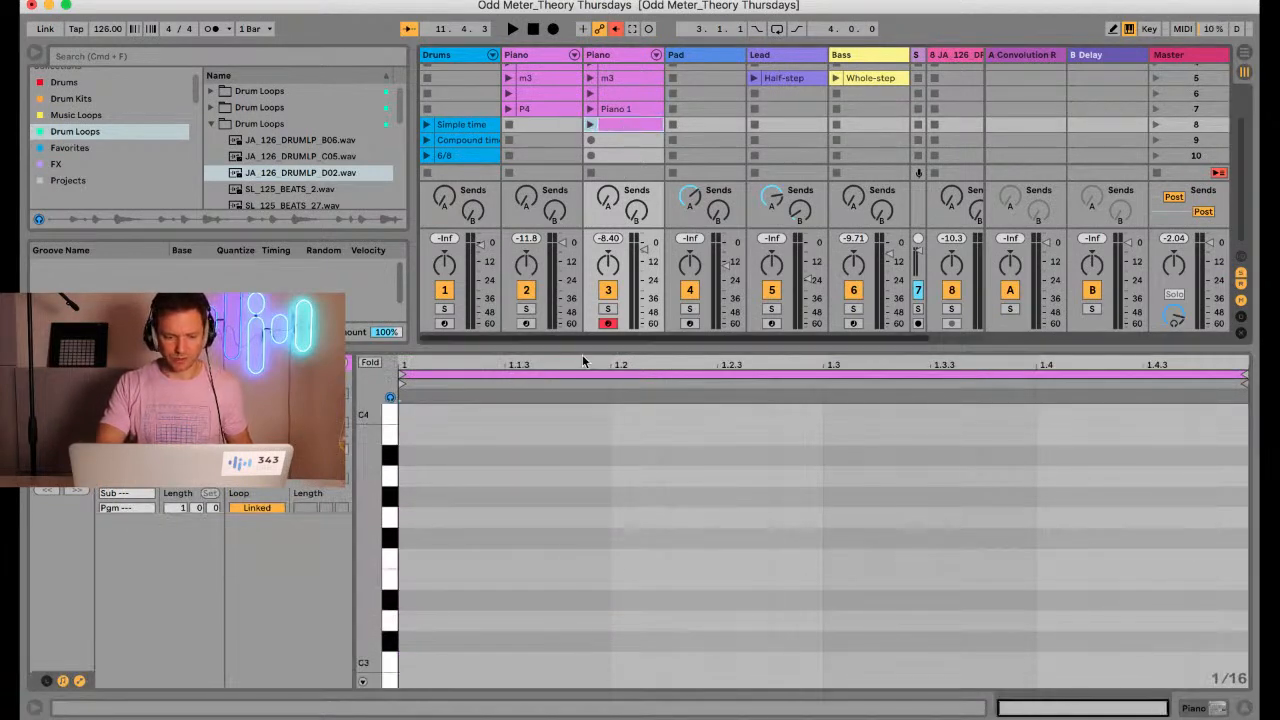
{"action": "scroll", "coordinate": [600, 465], "scroll_direction": "down", "scroll_amount": 3}
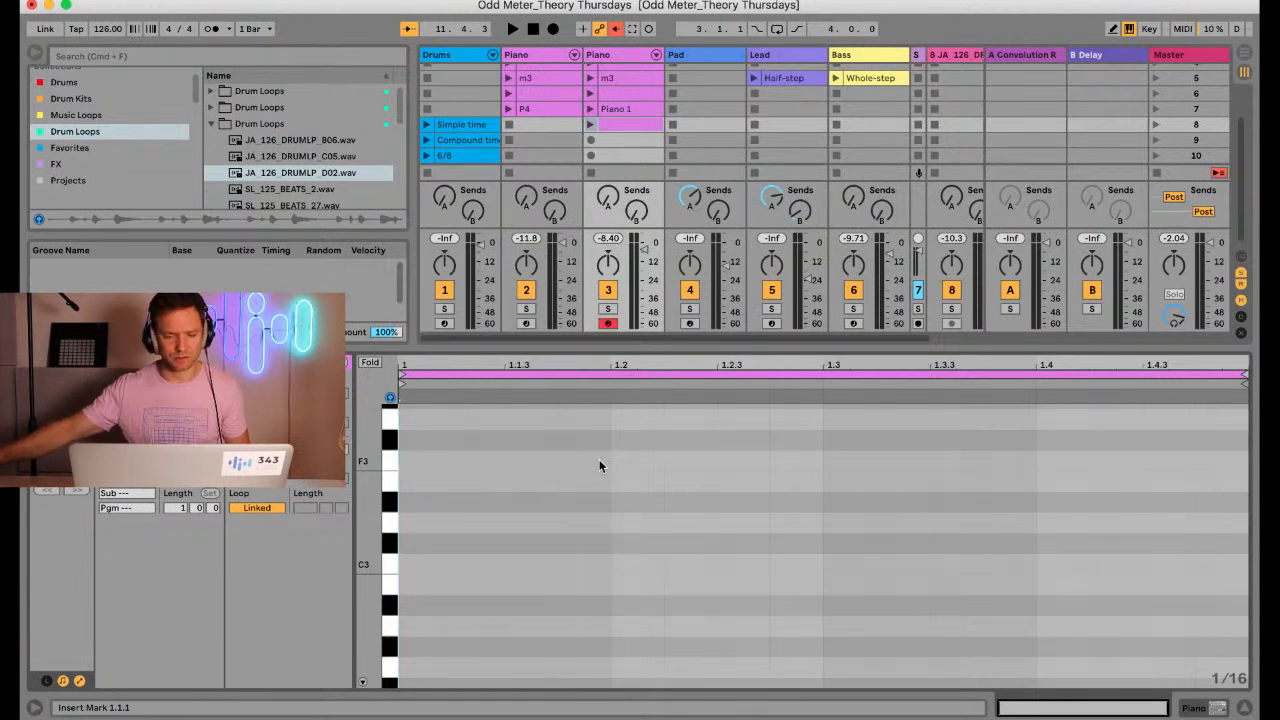
{"action": "key", "text": "a"}
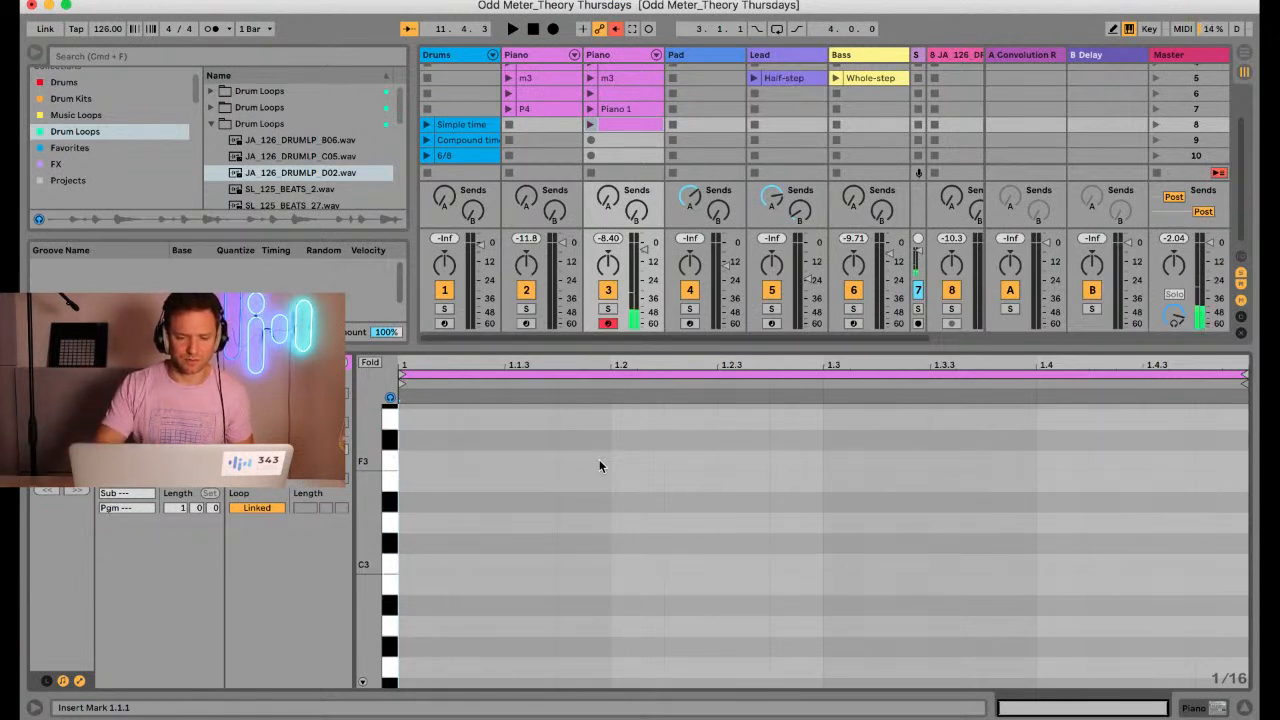
{"action": "left_click_drag", "start_coordinate": [622, 348], "coordinate": [606, 440]}
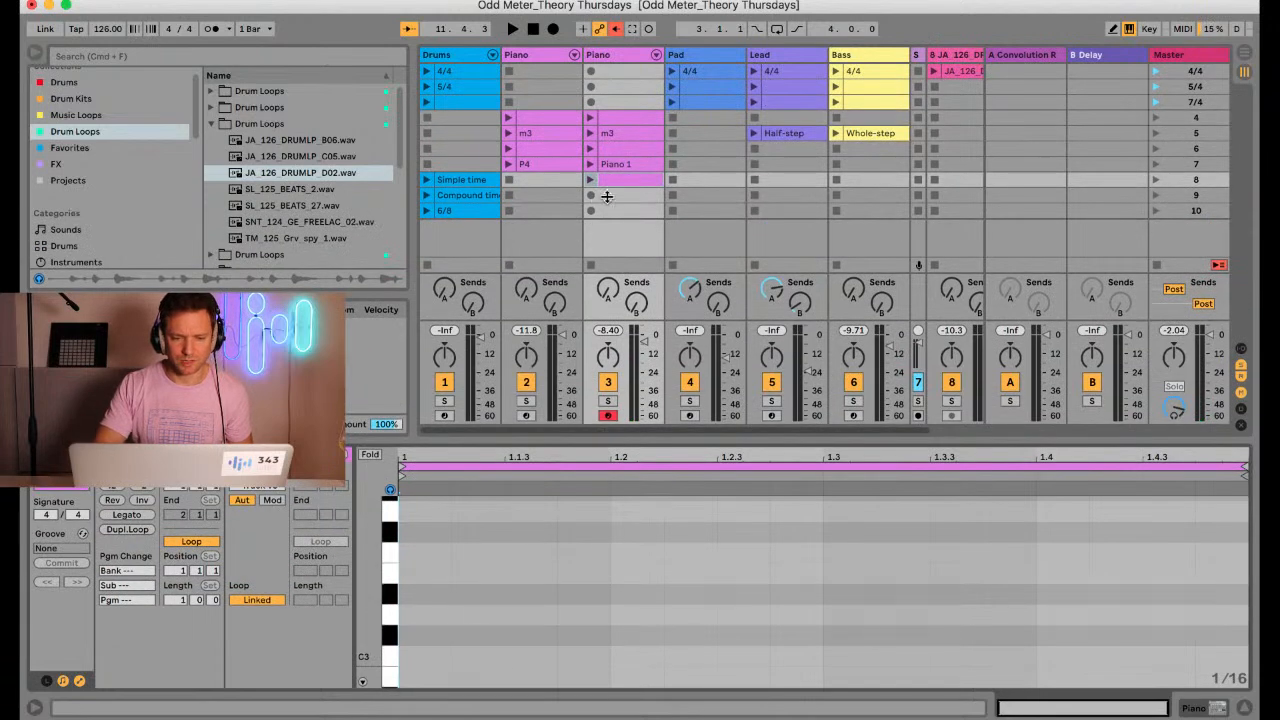
Audition the 4/4 drum clip together with the Half-step lead clip
{"action": "left_click", "coordinate": [427, 71]}
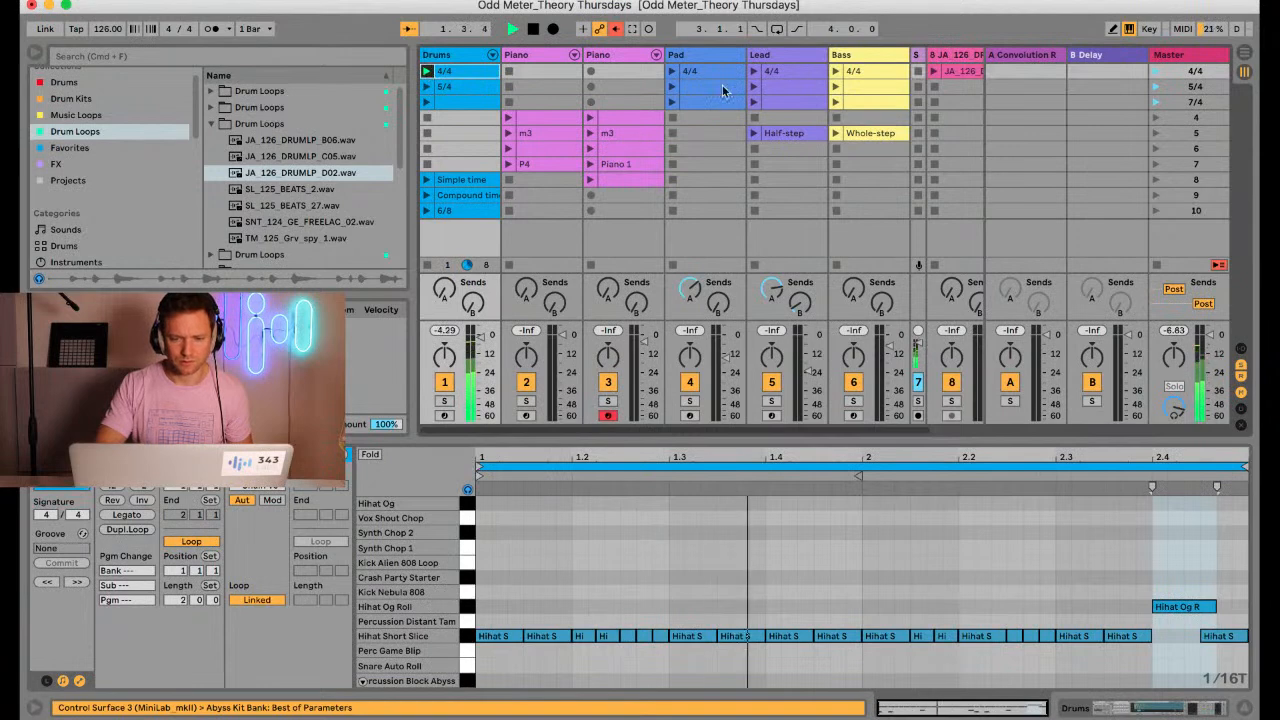
{"action": "left_click", "coordinate": [754, 134]}
{"action": "left_click", "coordinate": [754, 134]}
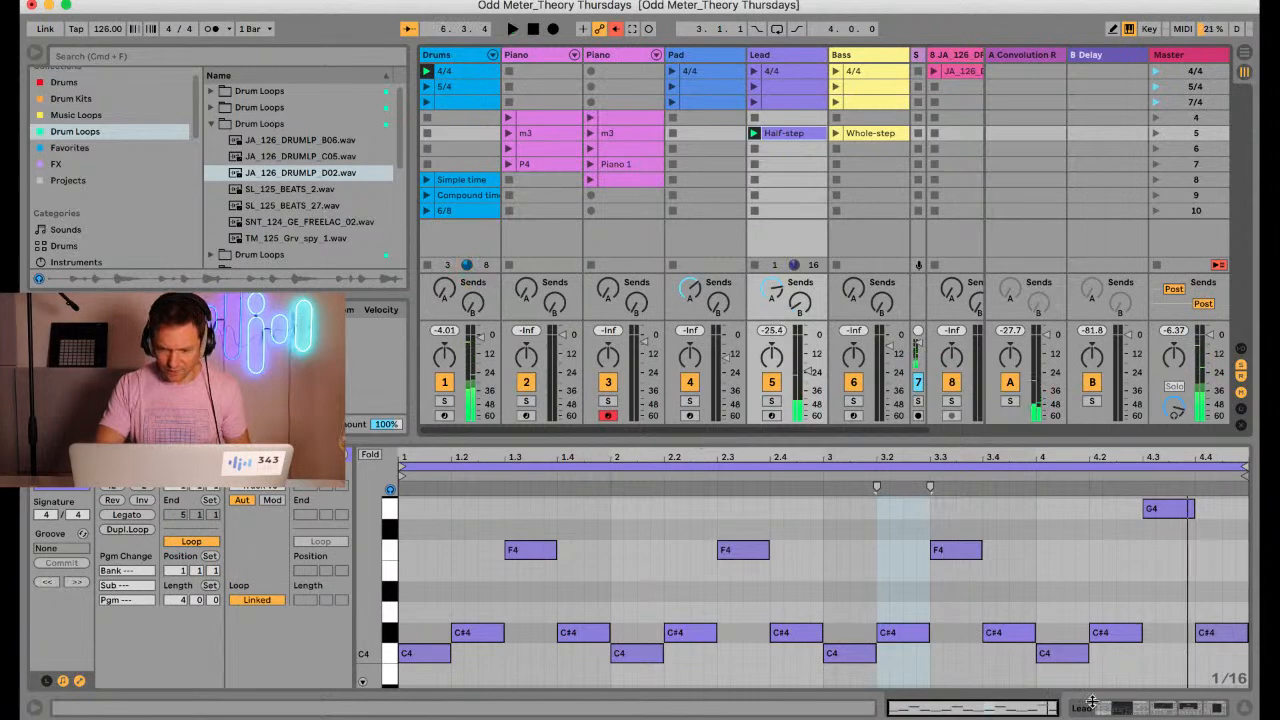
Select the C#4 and G4 notes at the end of the Half-step clip and arm the Lead track
{"action": "left_click_drag", "start_coordinate": [1108, 647], "coordinate": [1156, 524]}
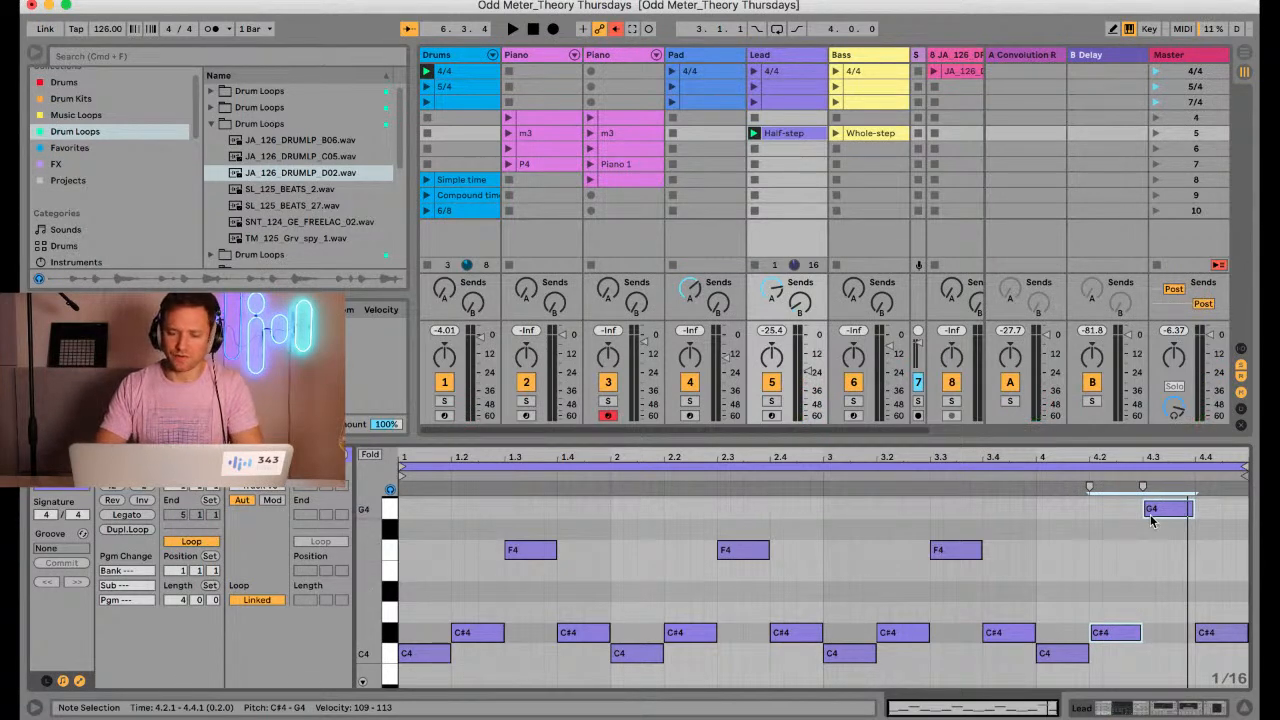
{"action": "left_click_drag", "start_coordinate": [1132, 650], "coordinate": [1159, 507]}
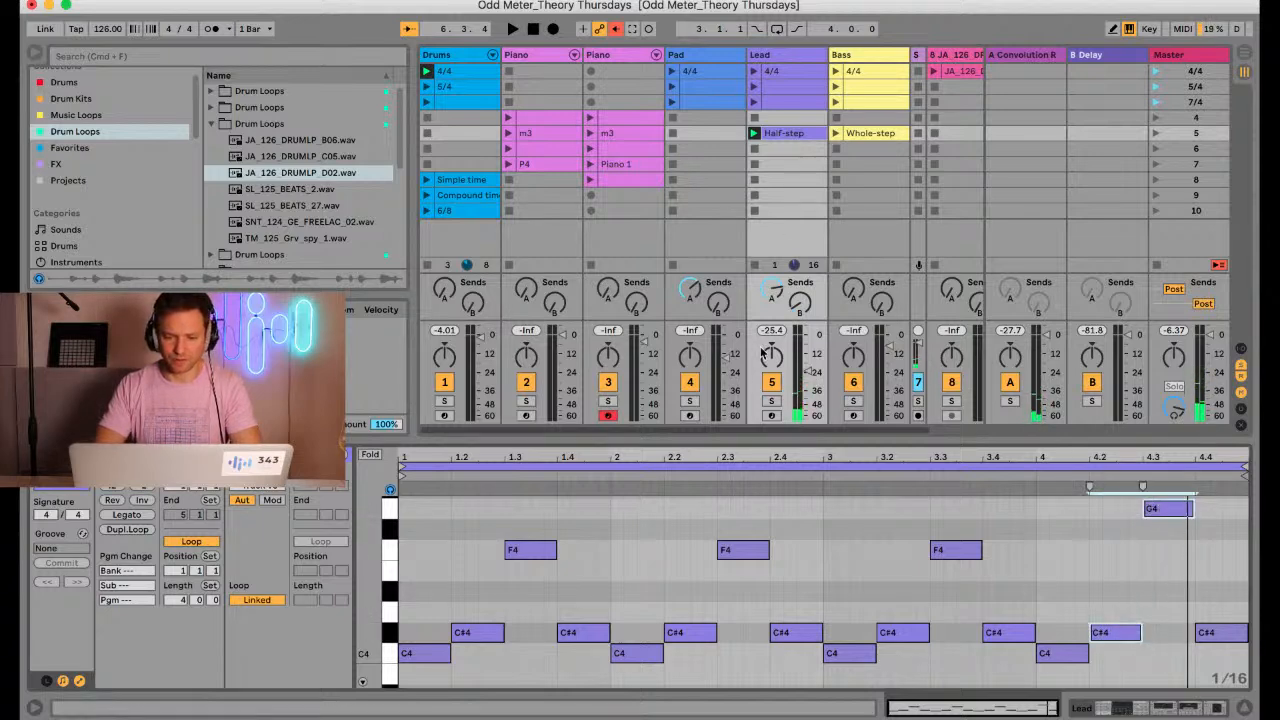
{"action": "left_click", "coordinate": [772, 416]}
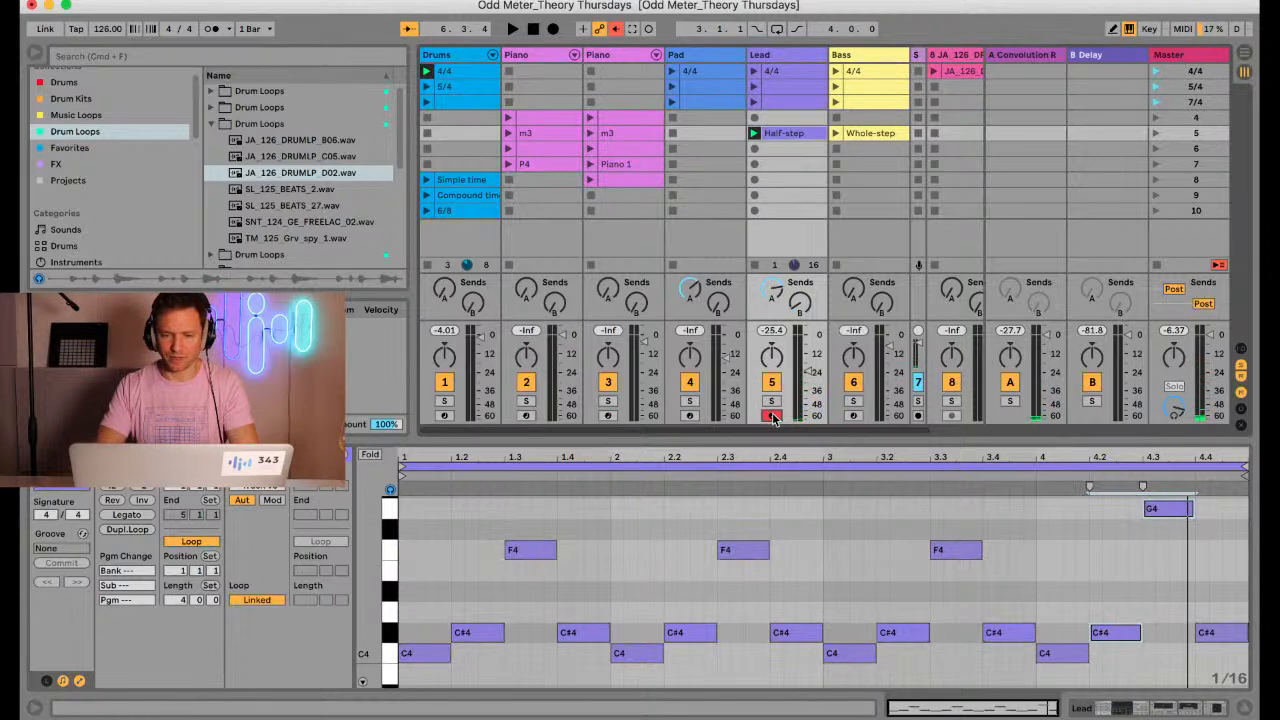
{"action": "left_click", "coordinate": [773, 150]}
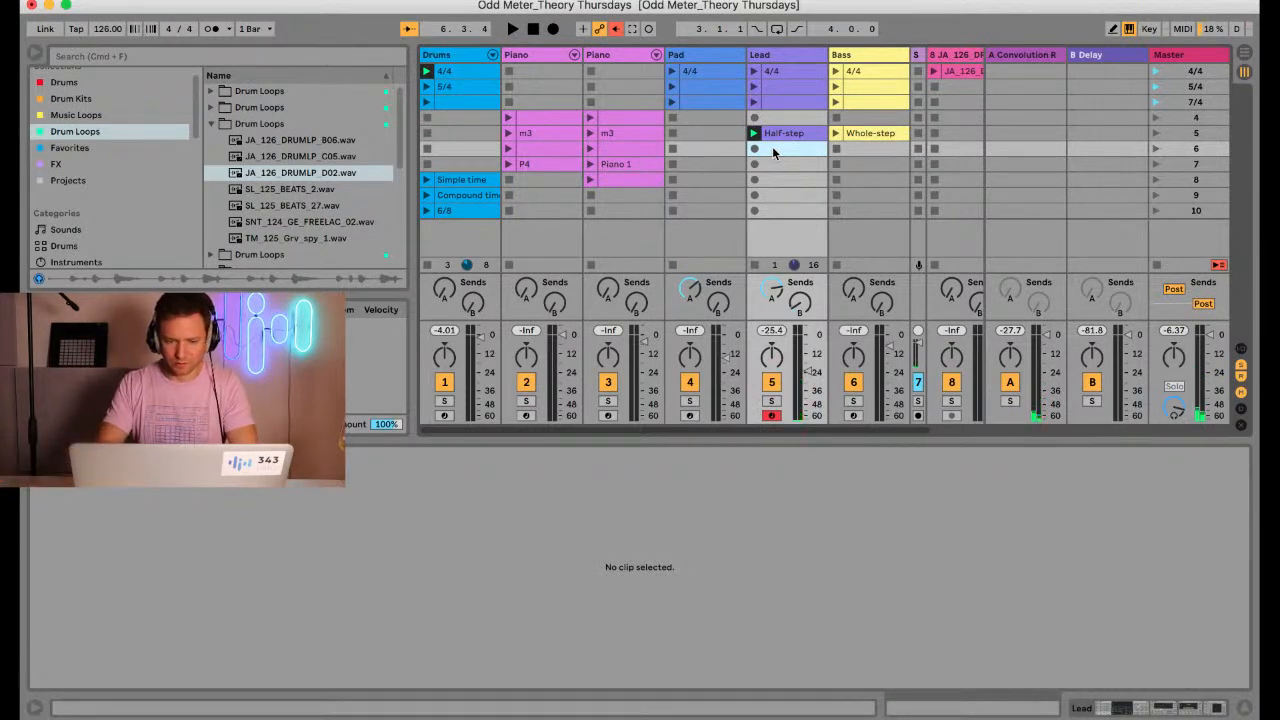
{"action": "double_click", "coordinate": [772, 148]}
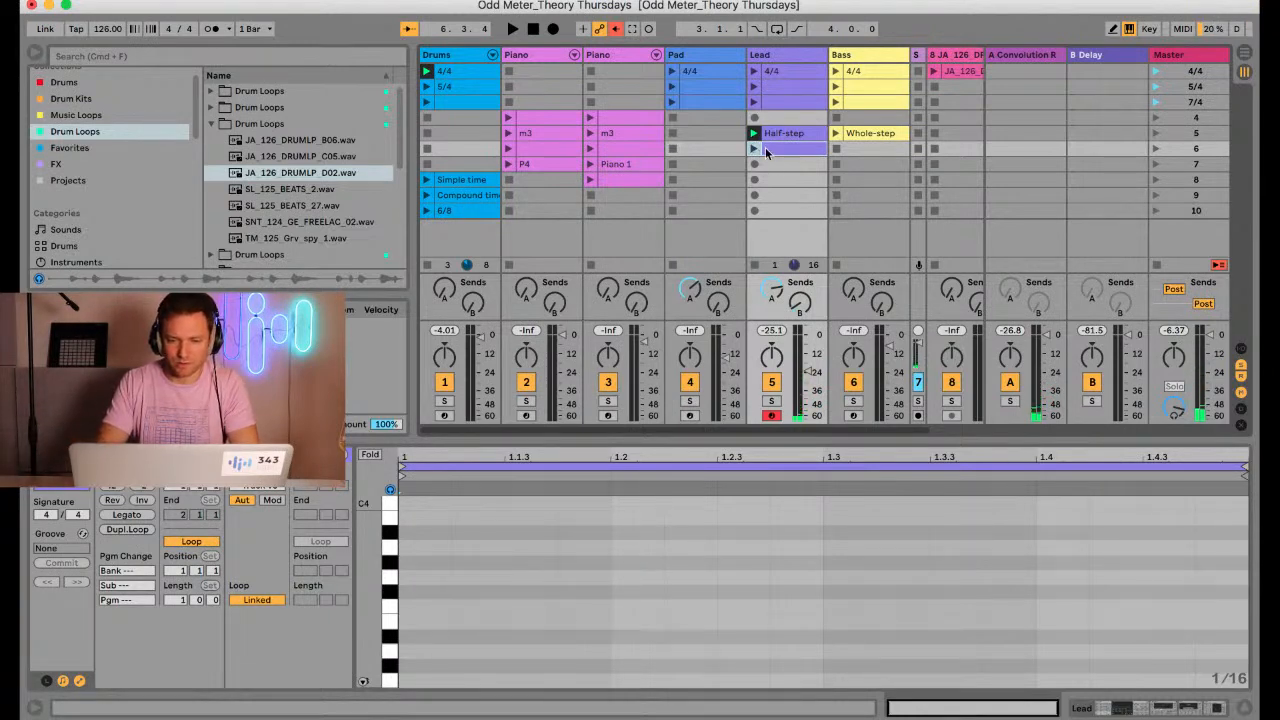
{"action": "key", "text": "Delete"}
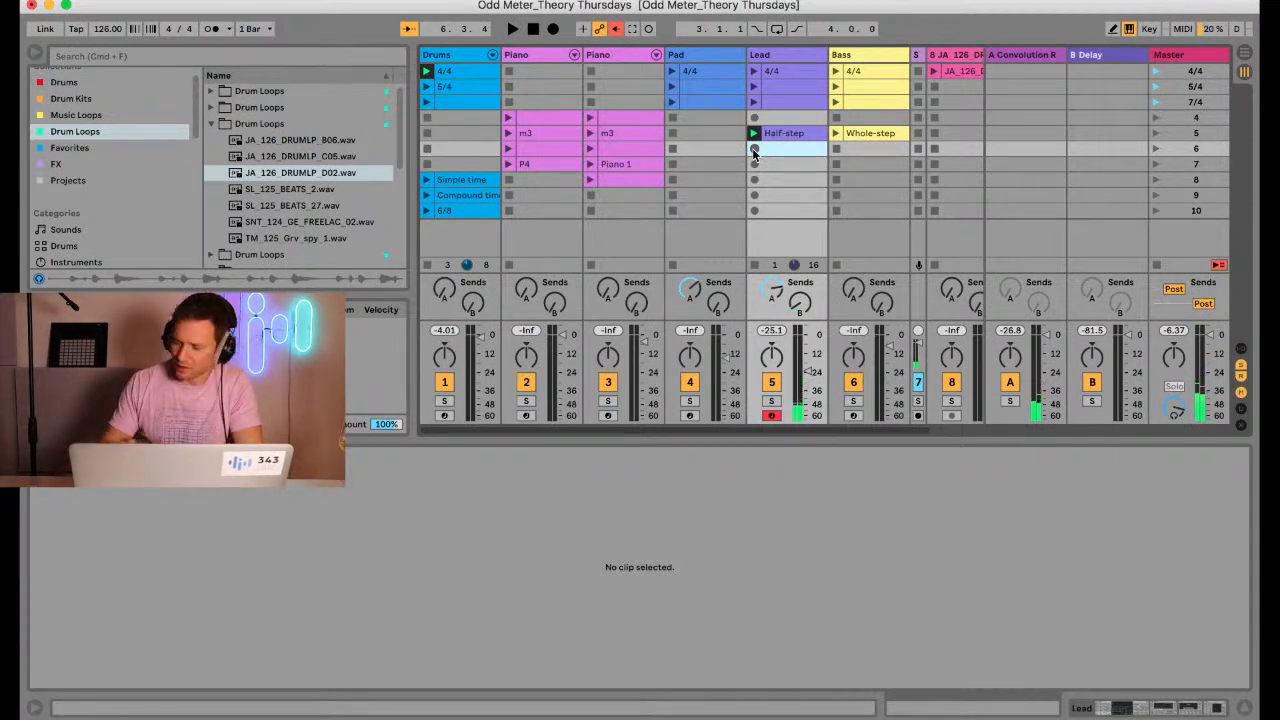
Record a four-bar line of C1, F#1 and G1 in scene 6 of the Lead track and quantize its notes to 1/4
{"action": "left_click", "coordinate": [754, 149]}
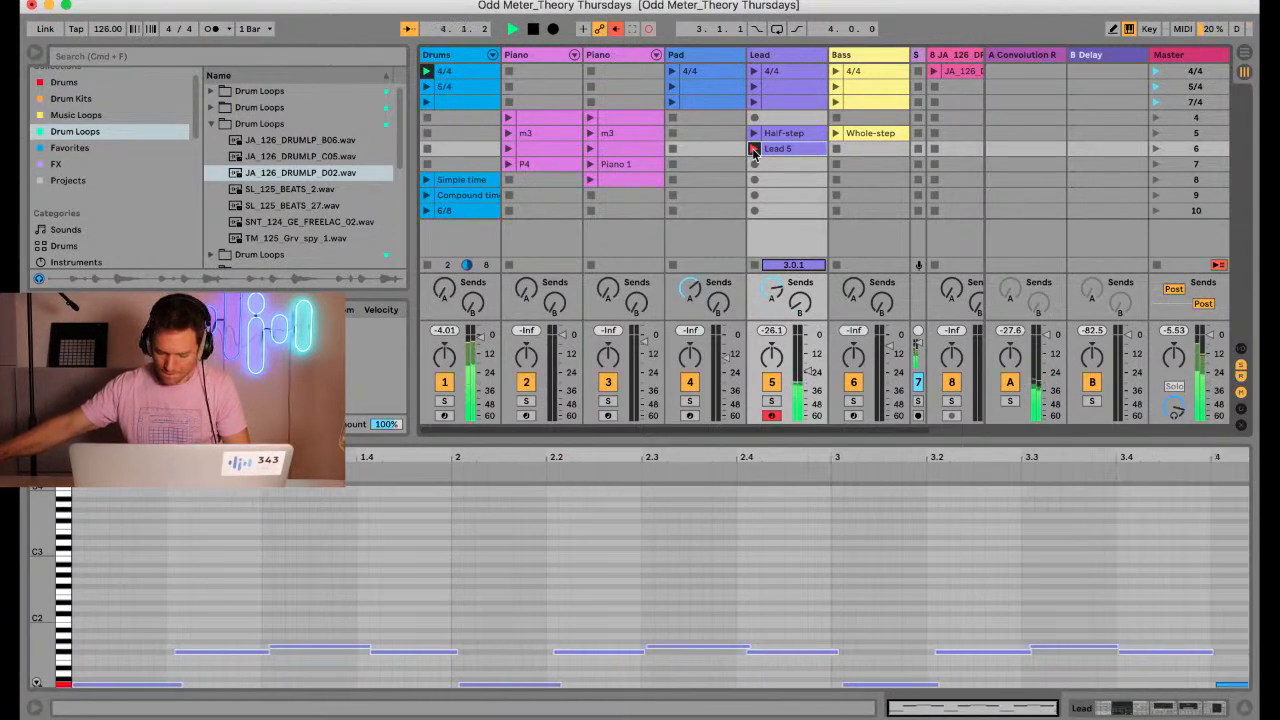
{"action": "left_click", "coordinate": [752, 148]}
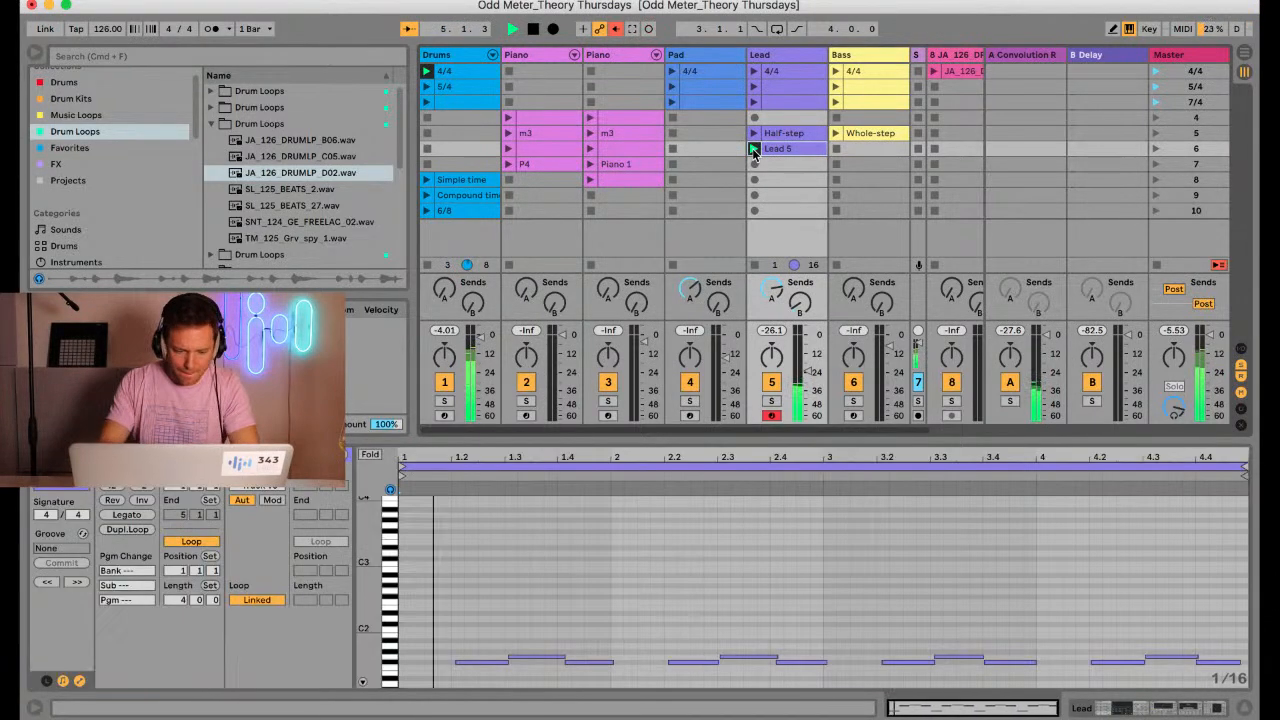
{"action": "left_click", "coordinate": [575, 569]}
{"action": "key", "text": "super+a"}
{"action": "key", "text": "super+shift+u"}
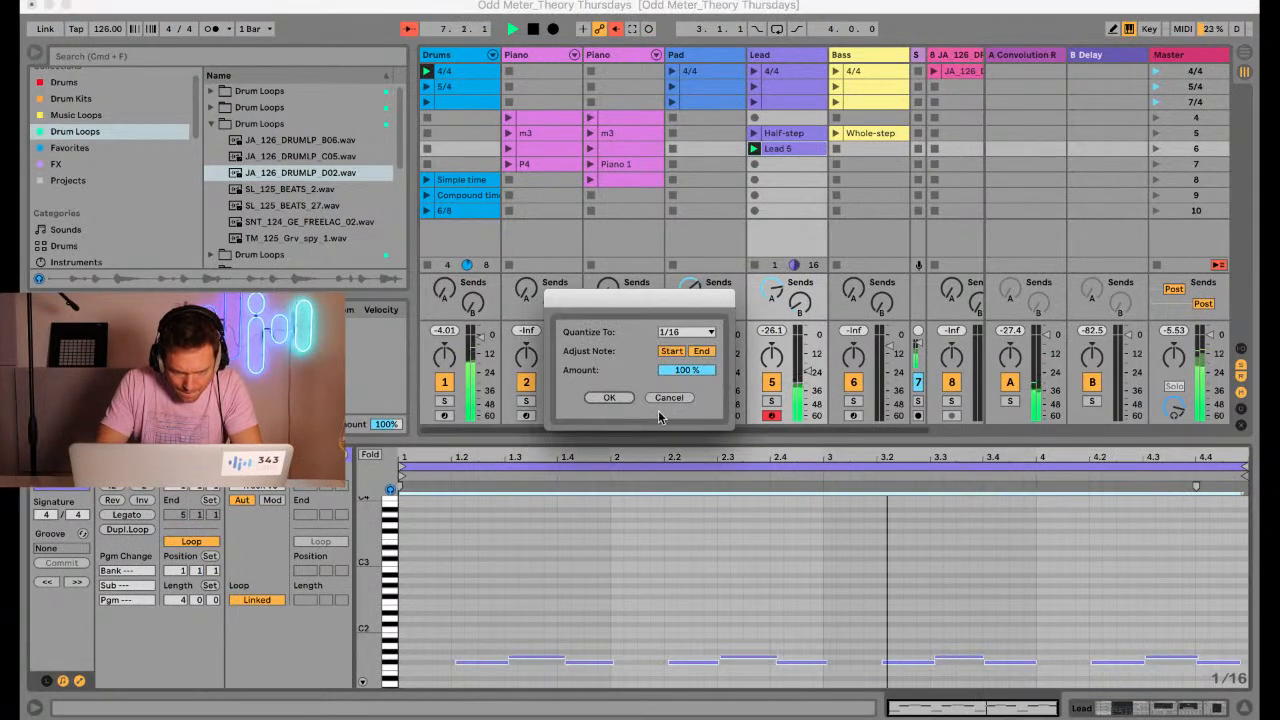
{"action": "left_click", "coordinate": [670, 334]}
{"action": "left_click", "coordinate": [669, 409]}
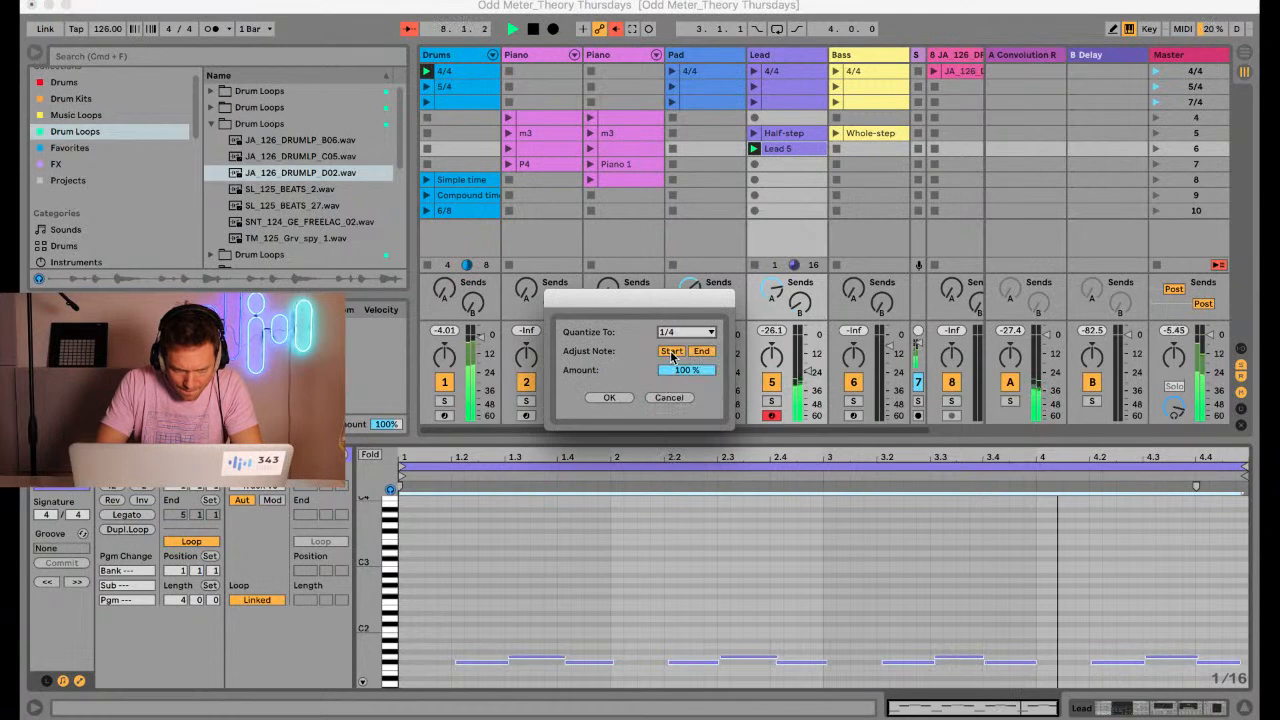
{"action": "left_click", "coordinate": [609, 397]}
Examine the interval between the C1 and F#1 notes in the new Lead clip and audition it with the drums
{"action": "left_click_drag", "start_coordinate": [633, 450], "coordinate": [629, 275]}
{"action": "key", "text": "f"}
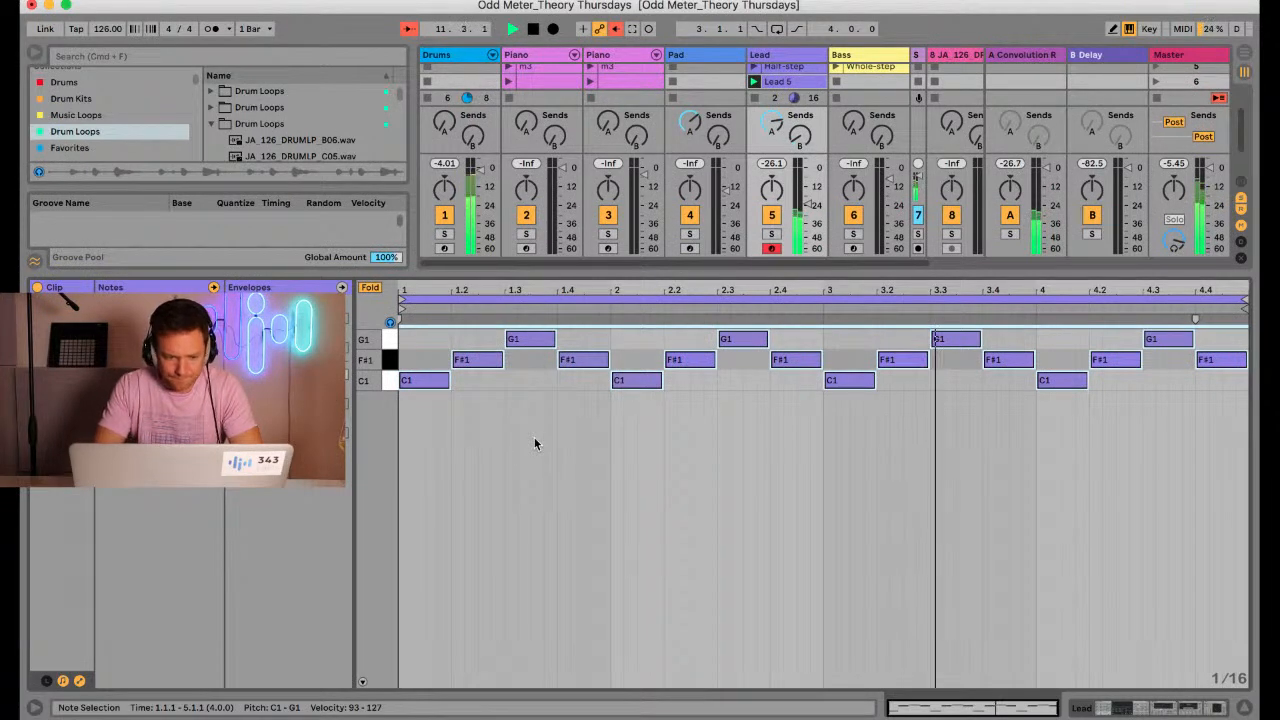
{"action": "left_click", "coordinate": [370, 290]}
{"action": "left_click_drag", "start_coordinate": [371, 430], "coordinate": [376, 455]}
{"action": "scroll", "coordinate": [371, 460], "scroll_direction": "down", "scroll_amount": 5}
{"action": "left_click_drag", "start_coordinate": [430, 569], "coordinate": [433, 522]}
{"action": "left_click", "coordinate": [466, 420]}
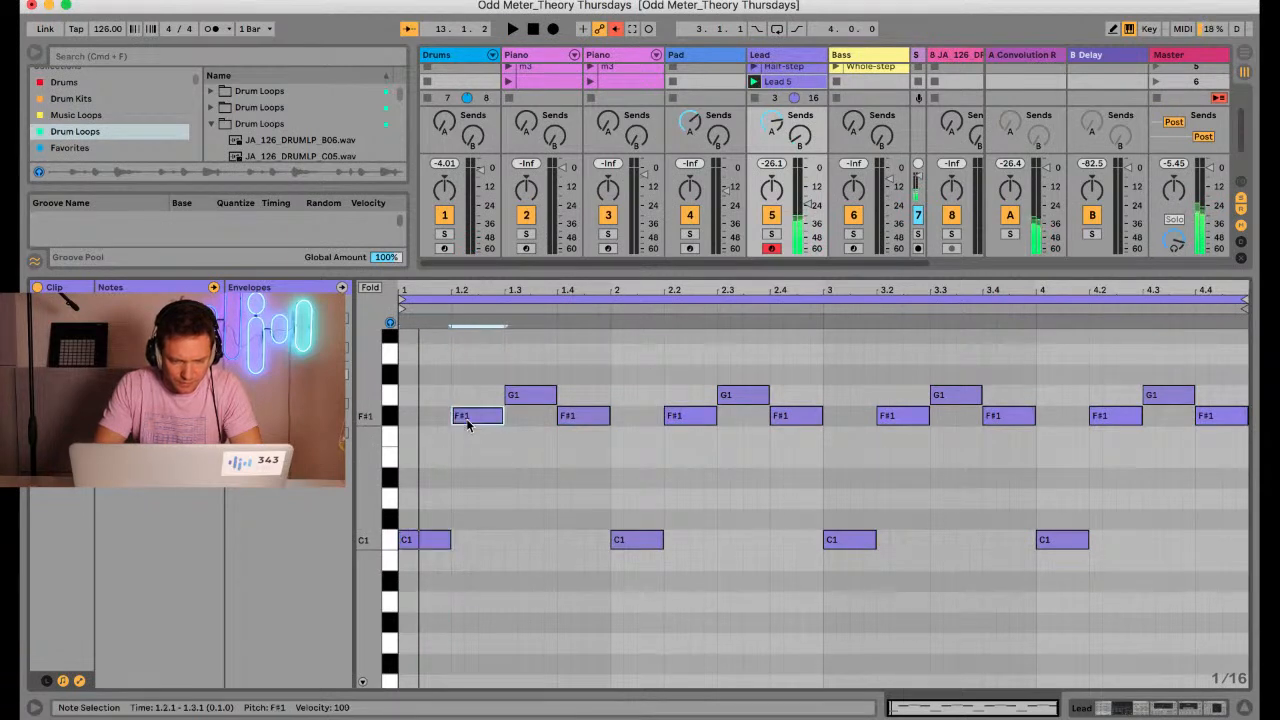
{"action": "key", "text": "space"}
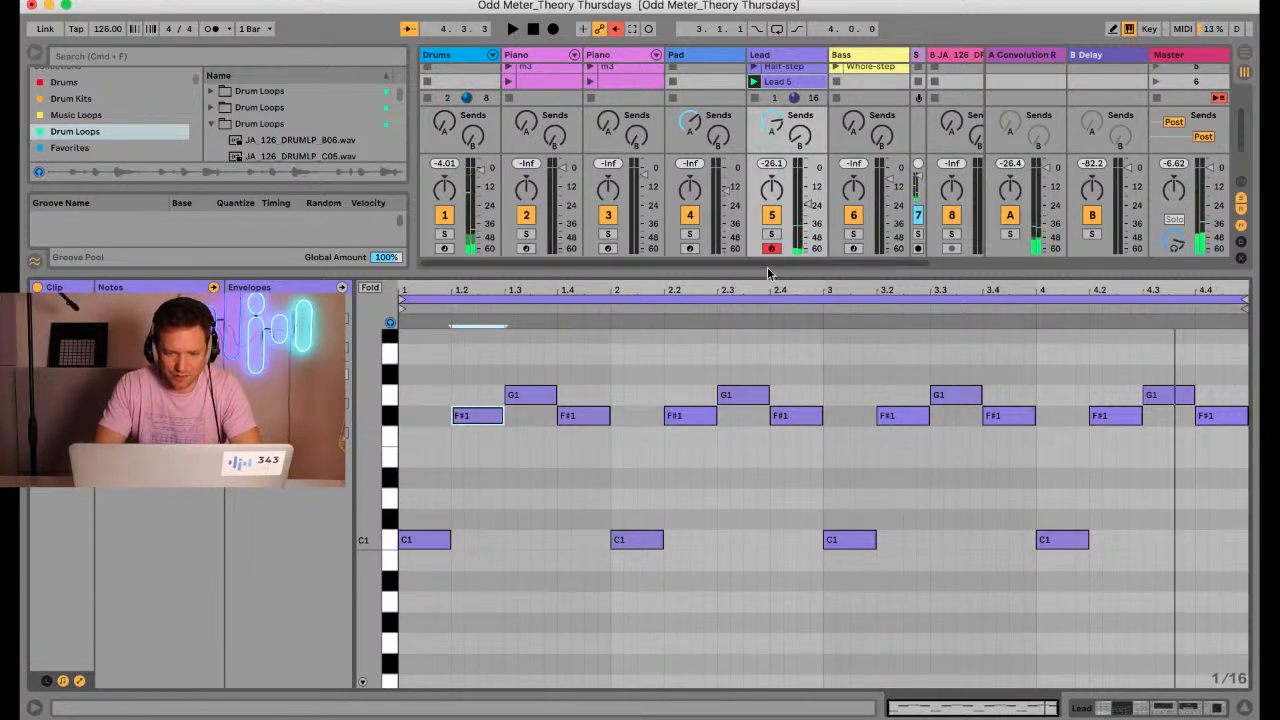
Move the recorded Lead clip to scene 6 of the Bass track and arm the Bass track
{"action": "left_click_drag", "start_coordinate": [721, 268], "coordinate": [721, 353]}
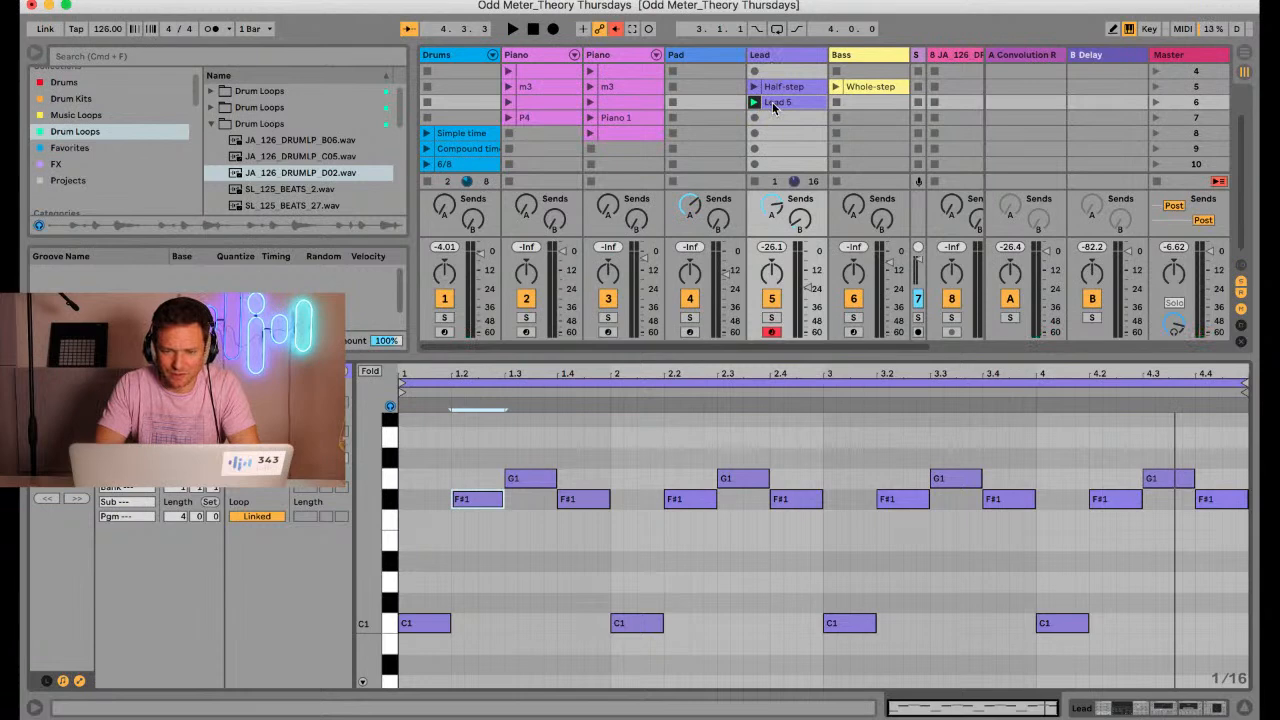
{"action": "left_click_drag", "start_coordinate": [772, 107], "coordinate": [860, 102]}
{"action": "left_click", "coordinate": [853, 332]}
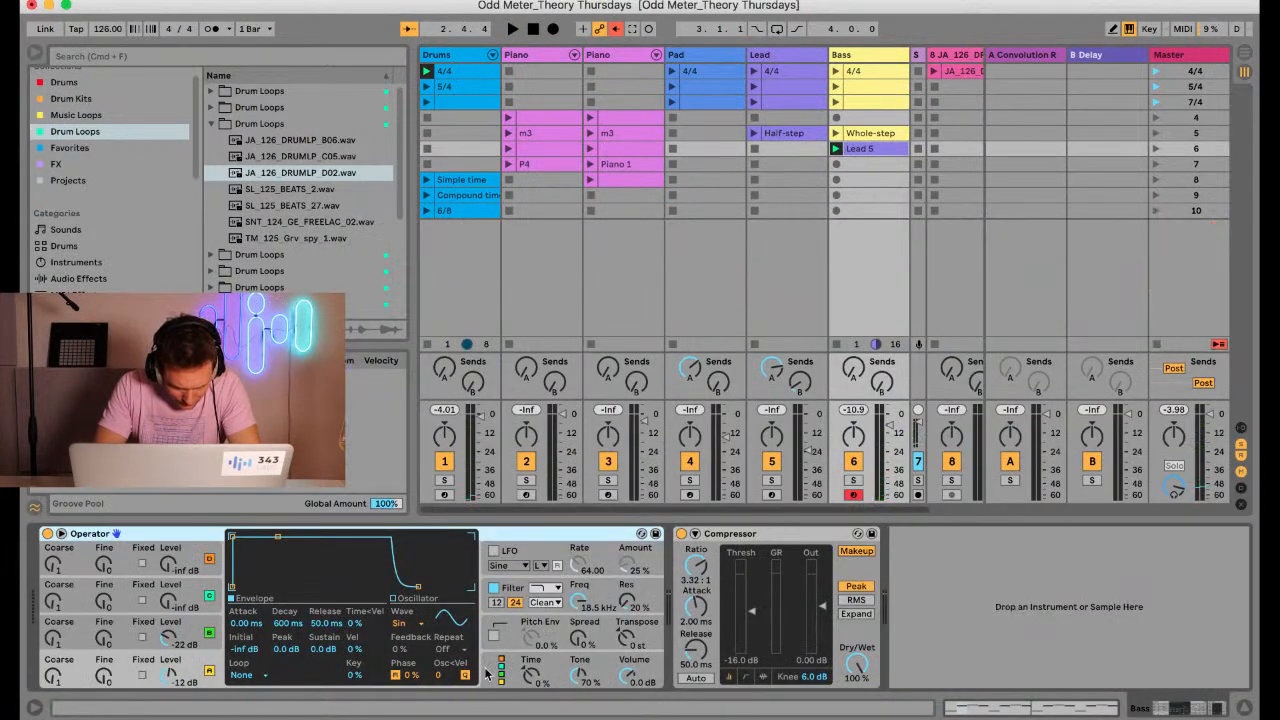
Inspect the Bass track's Operator voice, pitch envelope and glide settings, and audition the moved clip with the bass sound
{"action": "left_click", "coordinate": [549, 670]}
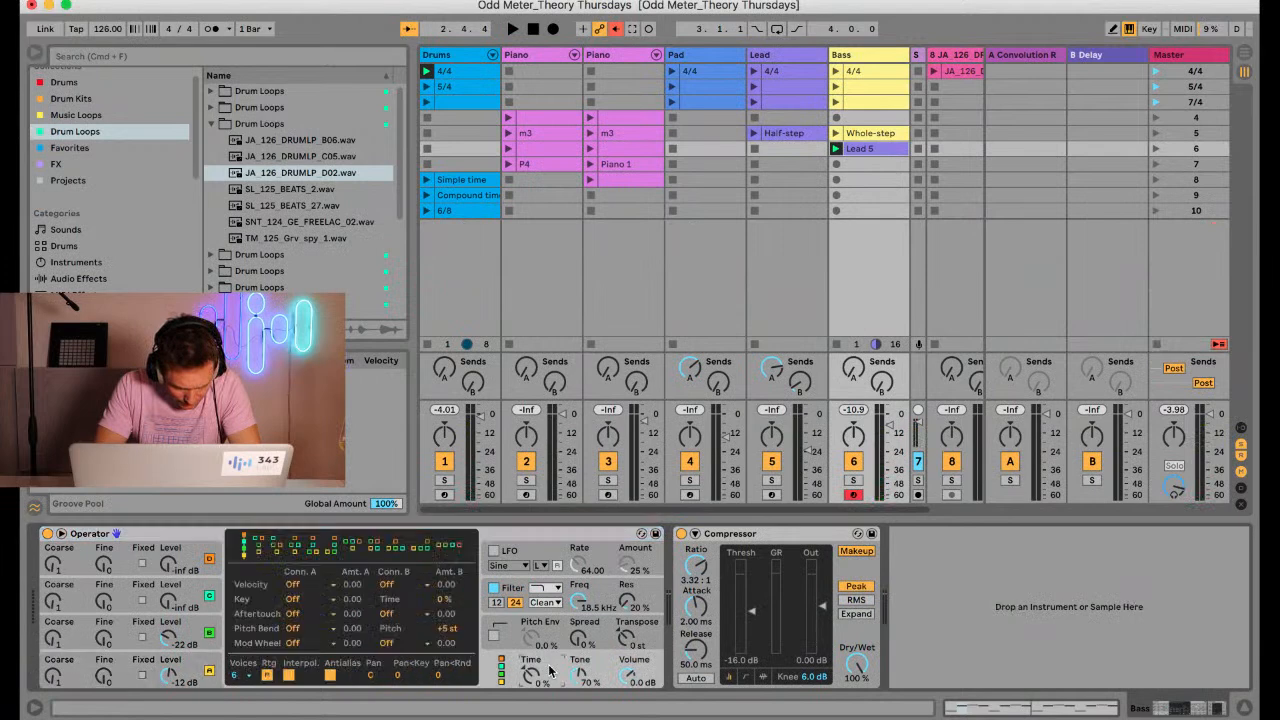
{"action": "left_click", "coordinate": [545, 634]}
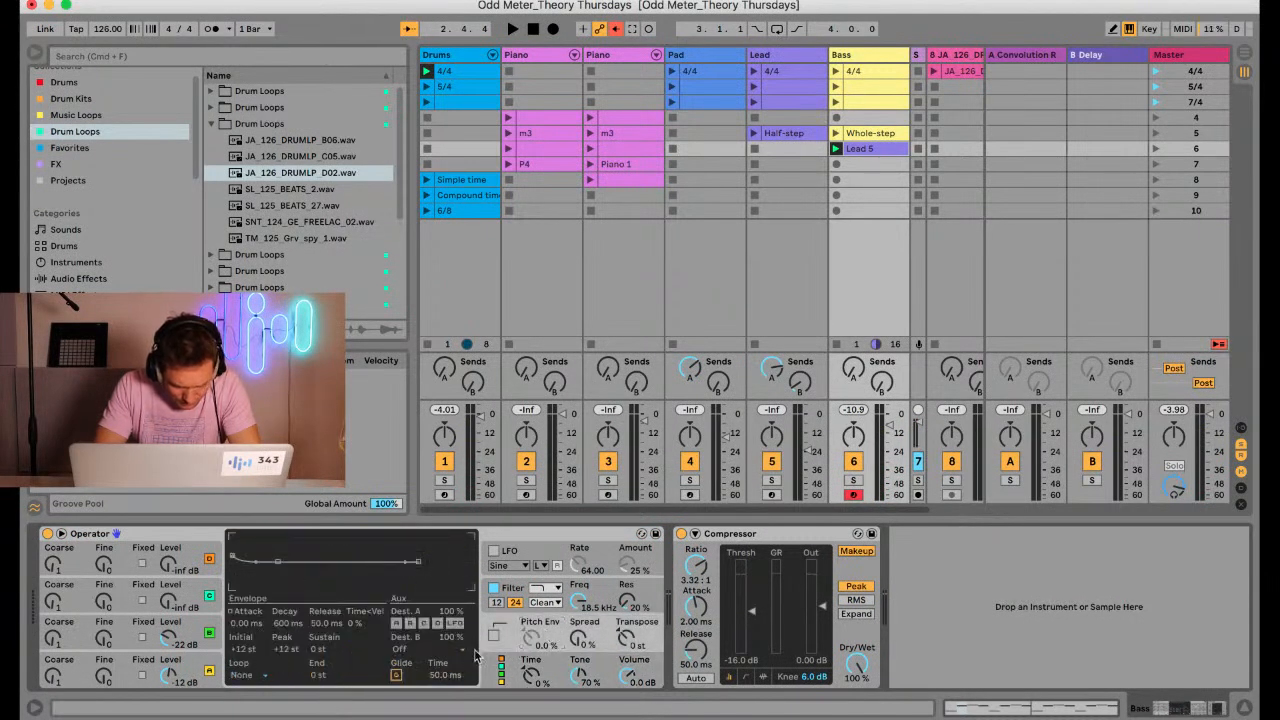
{"action": "left_click", "coordinate": [855, 56]}
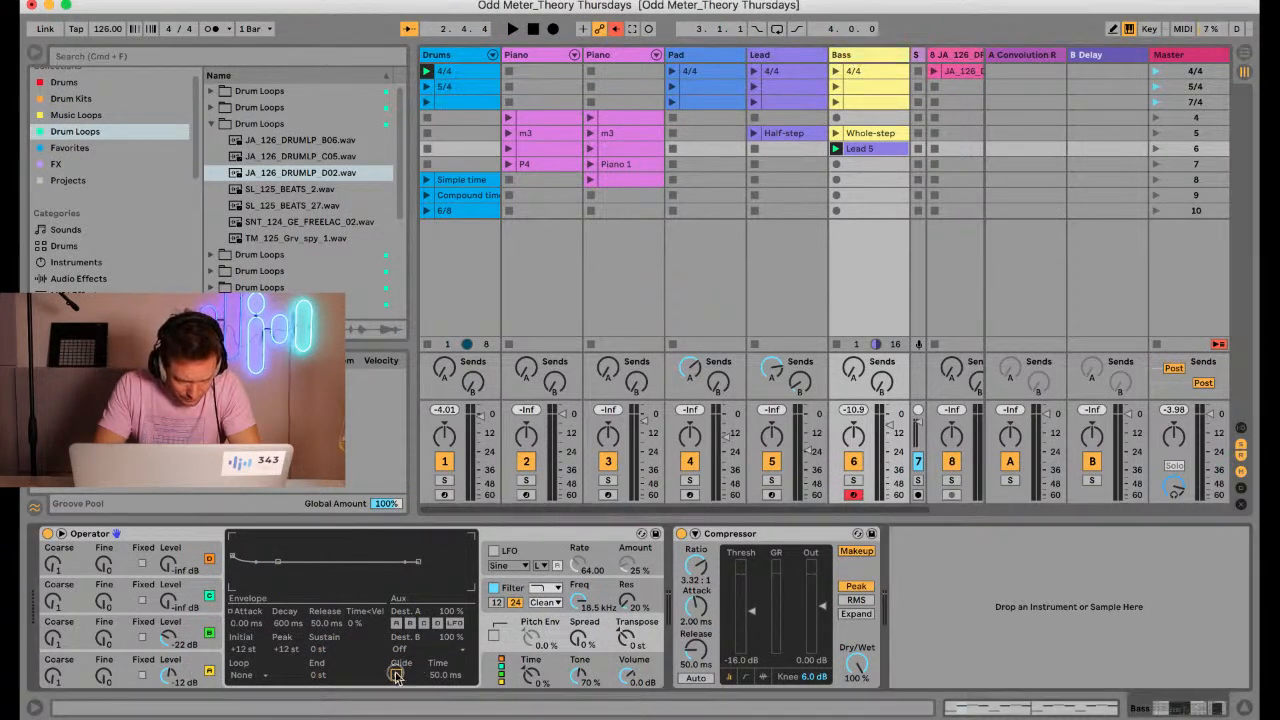
{"action": "left_click", "coordinate": [547, 667]}
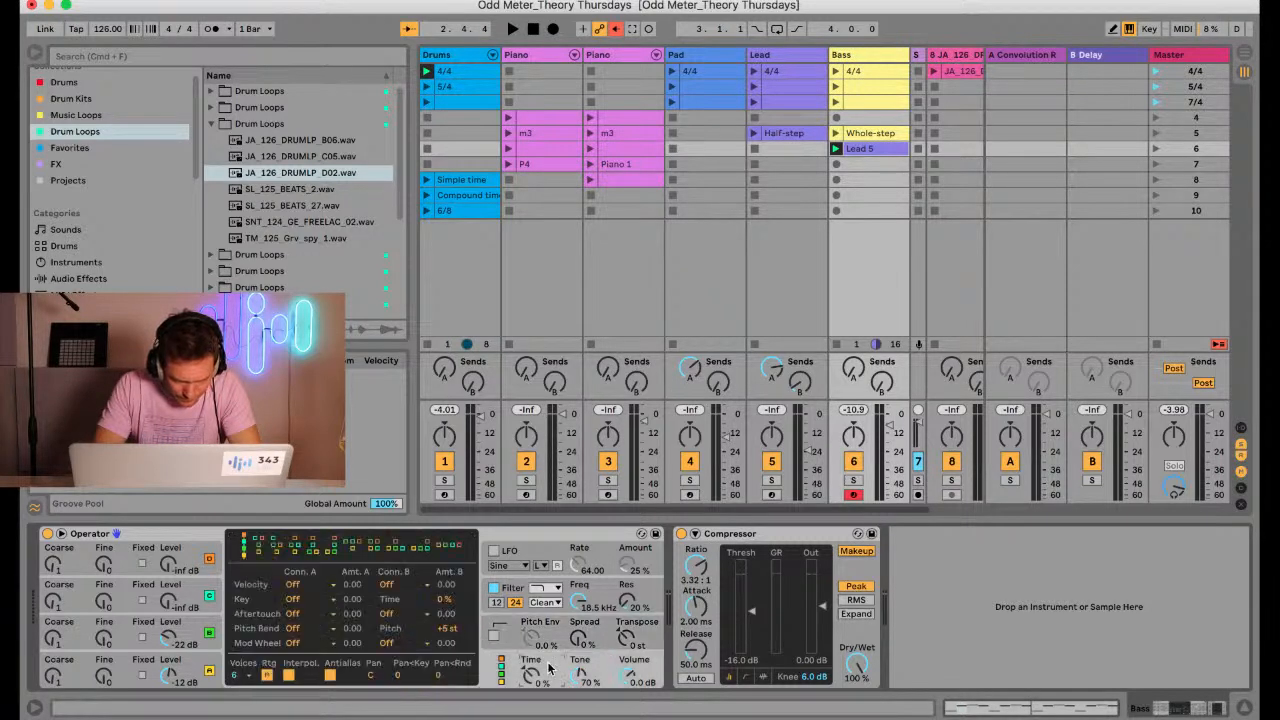
{"action": "key", "text": "space"}
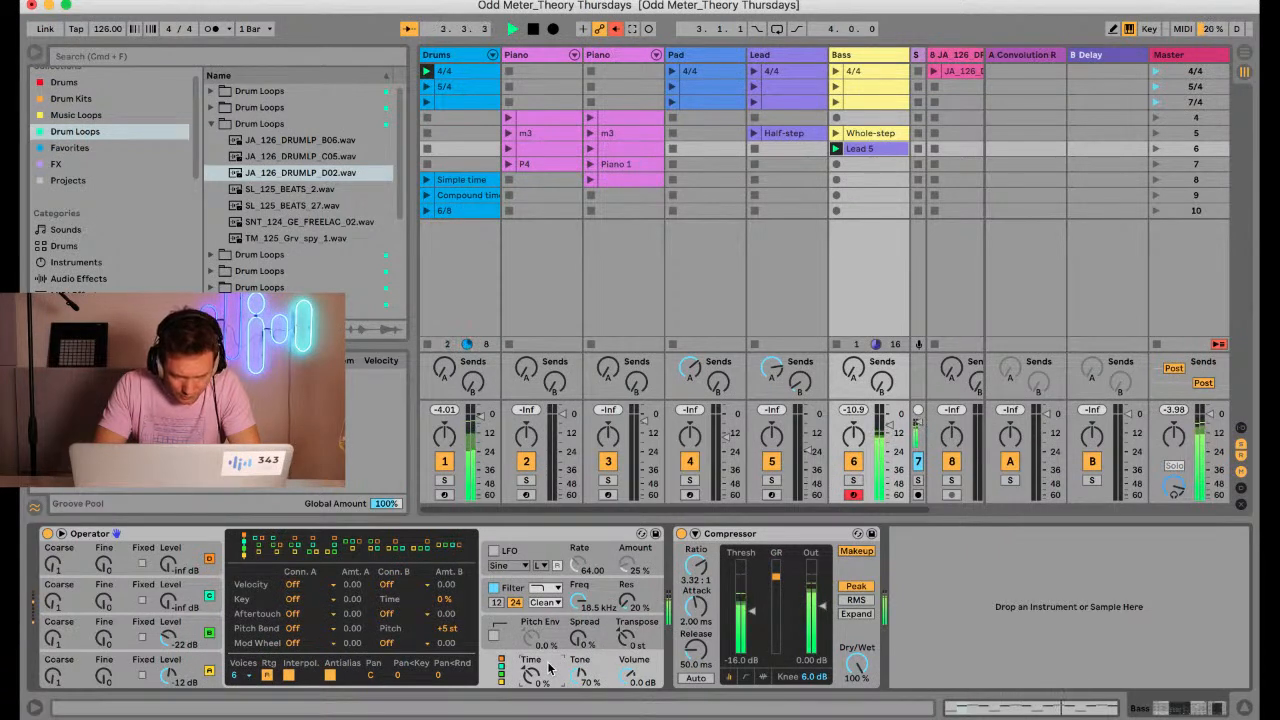
{"action": "key", "text": "space"}
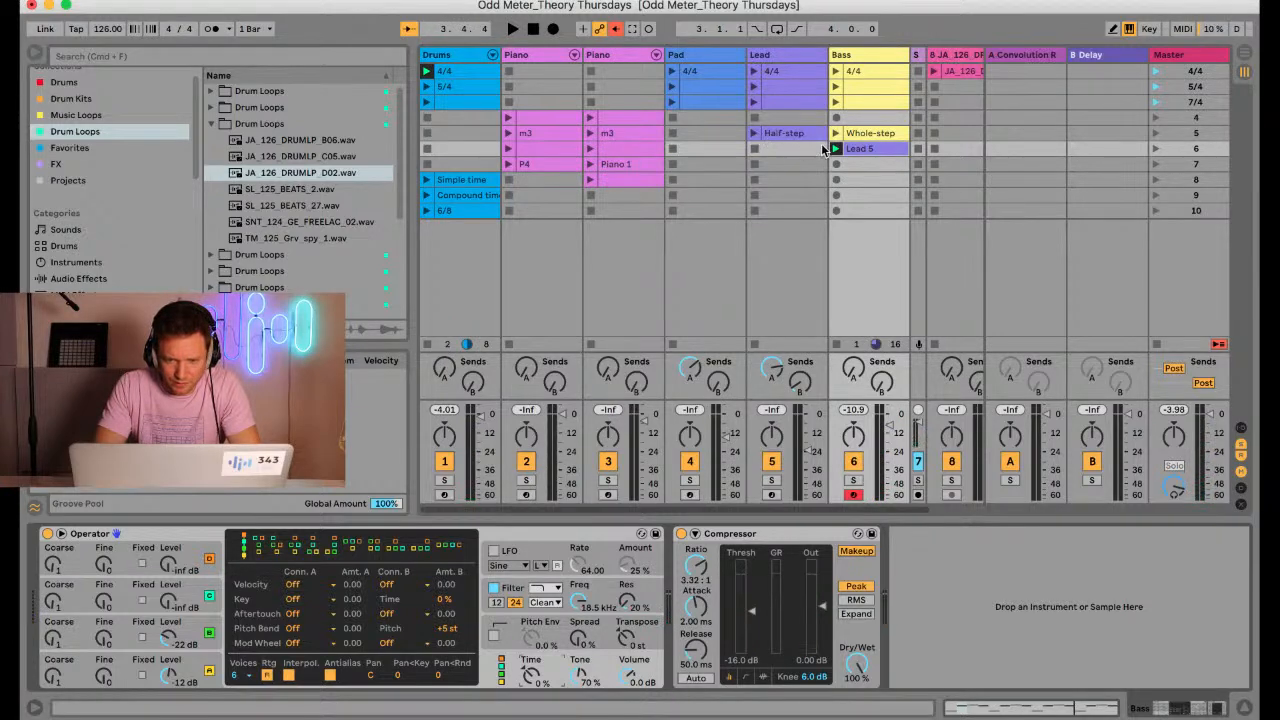
Rename the scene 6 clip on the Bass track as tri-tone
{"action": "double_click", "coordinate": [862, 149]}
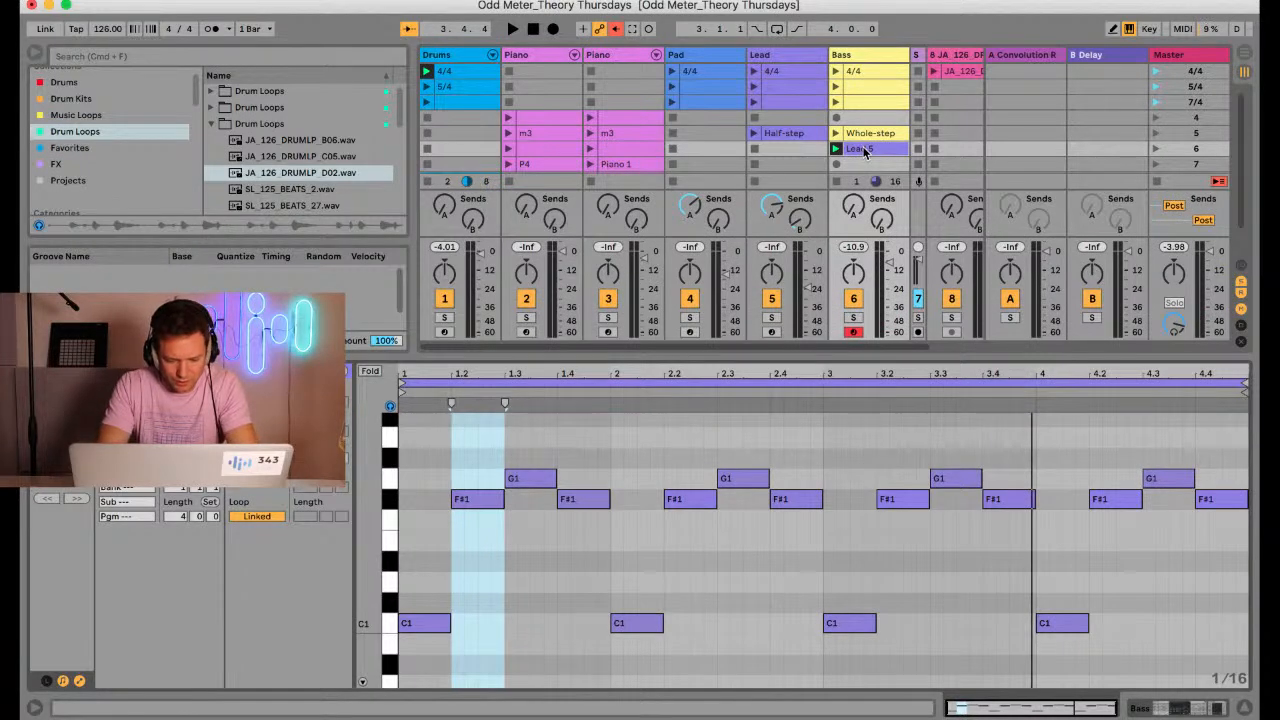
{"action": "left_click", "coordinate": [865, 150]}
{"action": "key", "text": "super+r"}
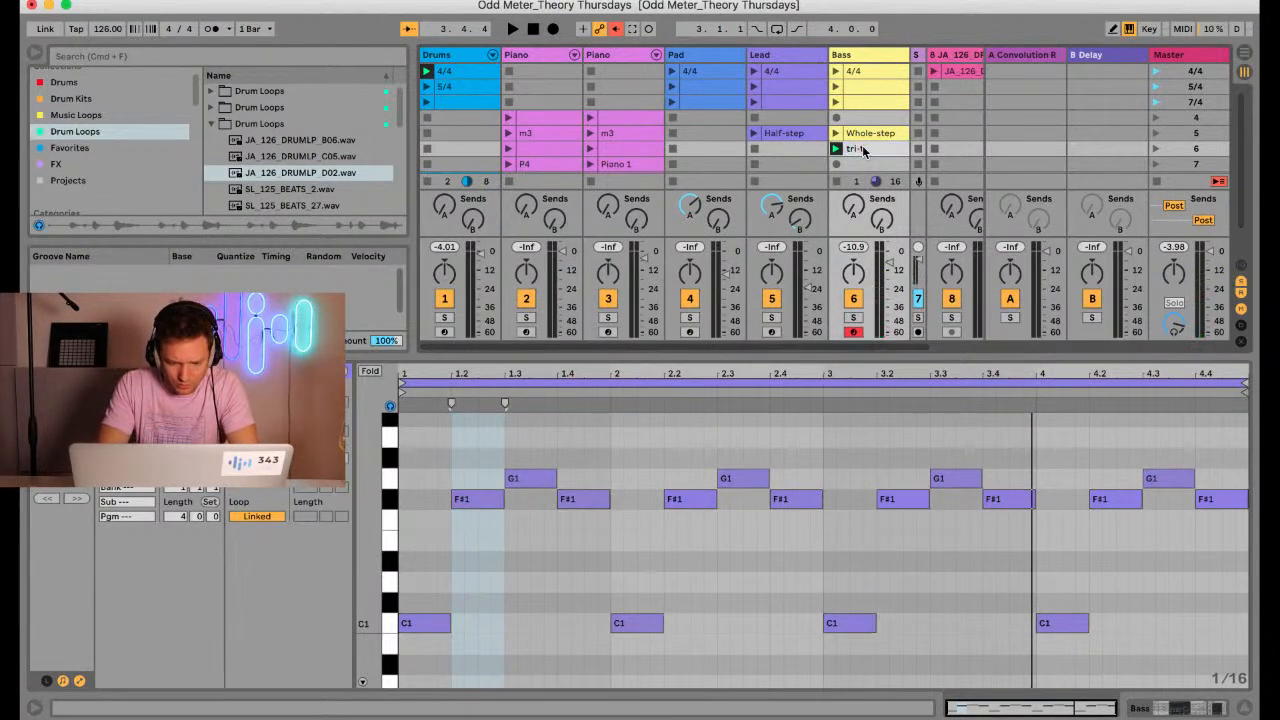
{"action": "key", "text": "Return"}
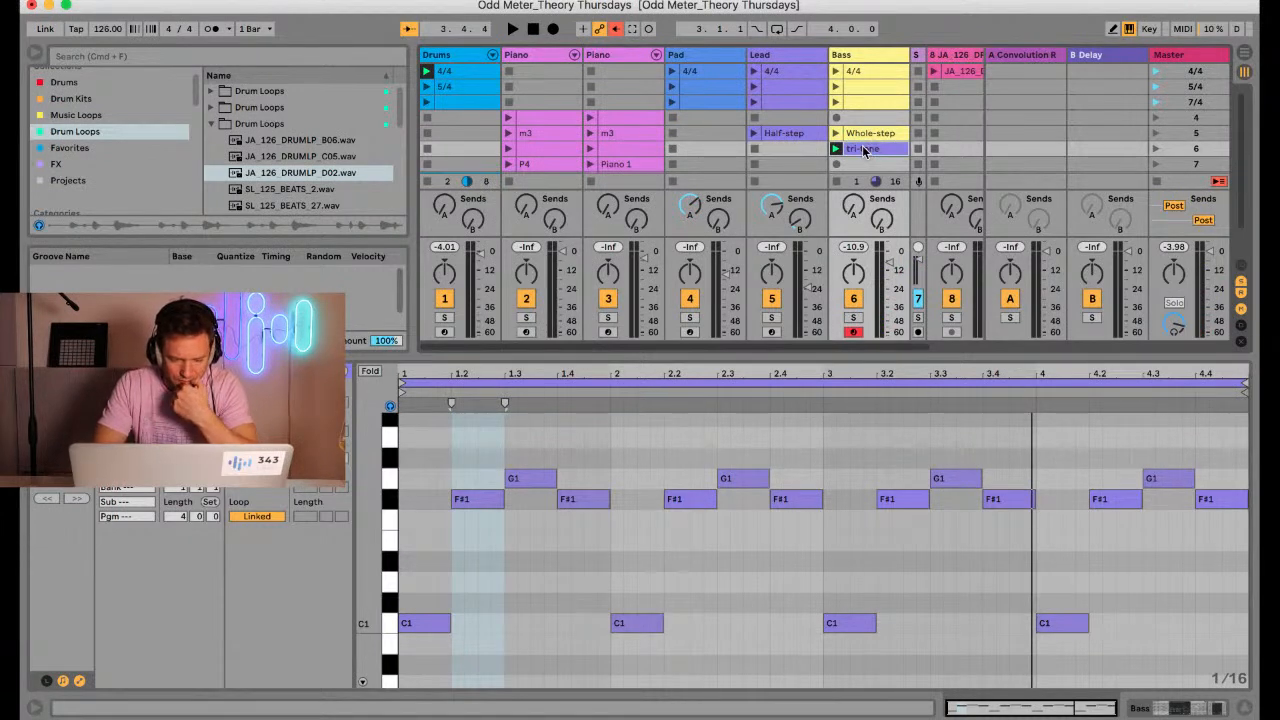
Audition the Half-step lead clip over the tri-tone bass clip, and replay the tri-tone bass with only the drums
{"action": "left_click", "coordinate": [754, 133]}
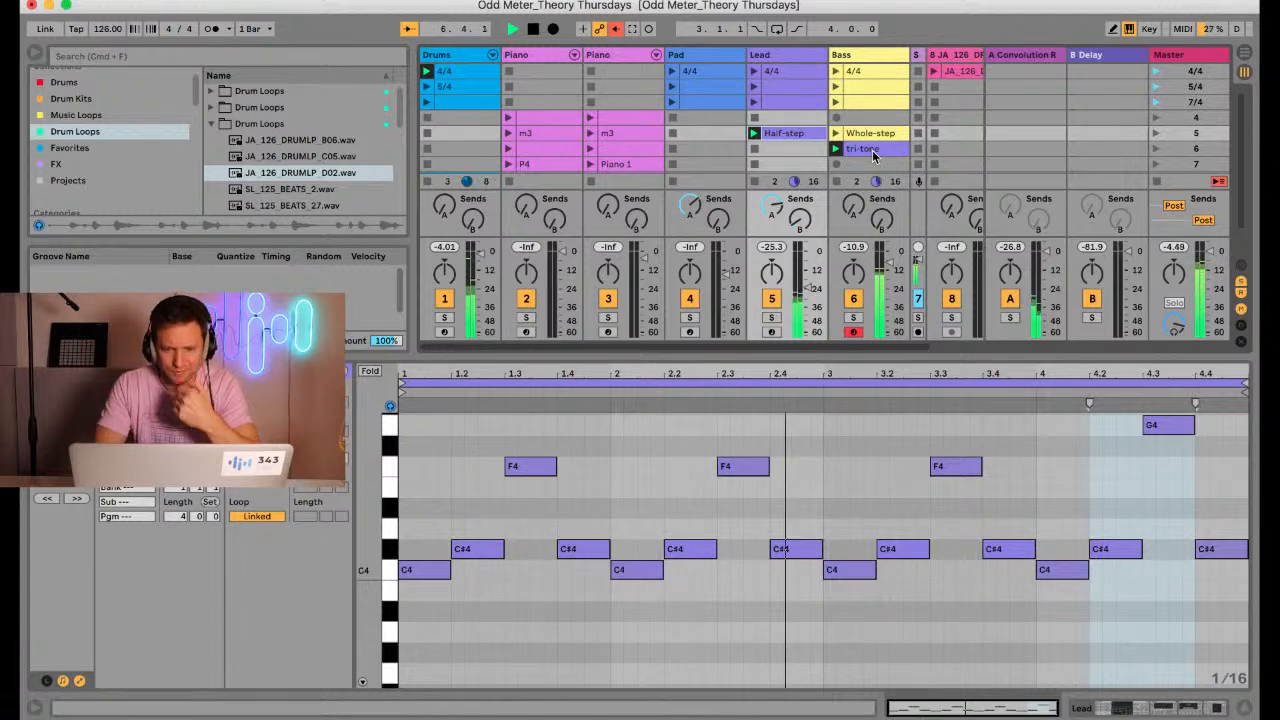
{"action": "left_click", "coordinate": [756, 183]}
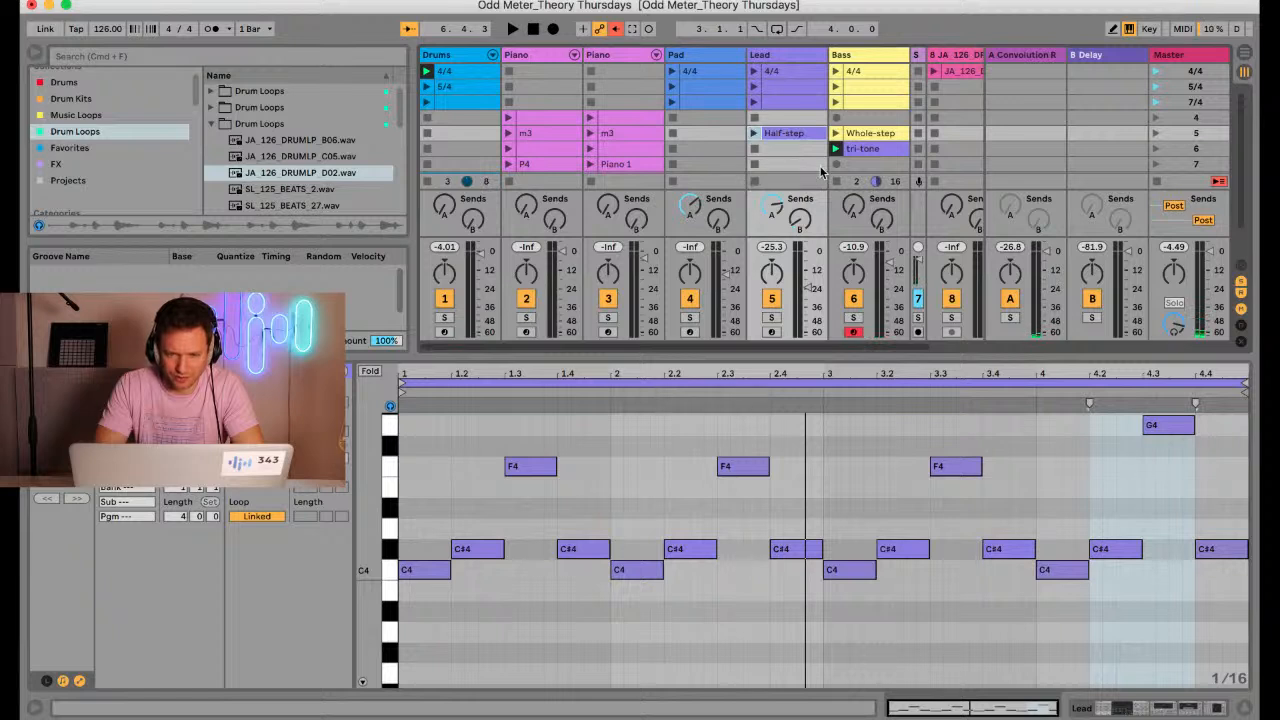
{"action": "key", "text": "space"}
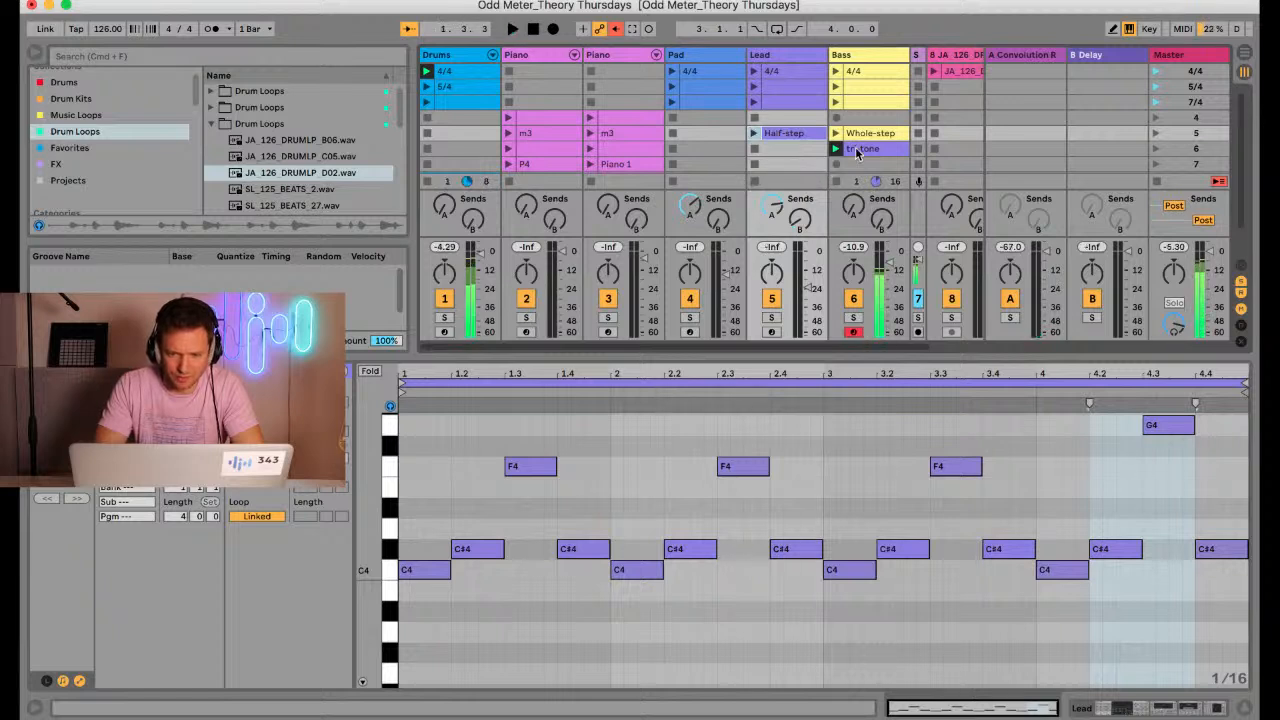
Move the tri-tone clip back to scene 6 of the Lead track, and arm the Pad track to play along with it
{"action": "left_click_drag", "start_coordinate": [856, 152], "coordinate": [755, 148]}
{"action": "left_click", "coordinate": [755, 148]}
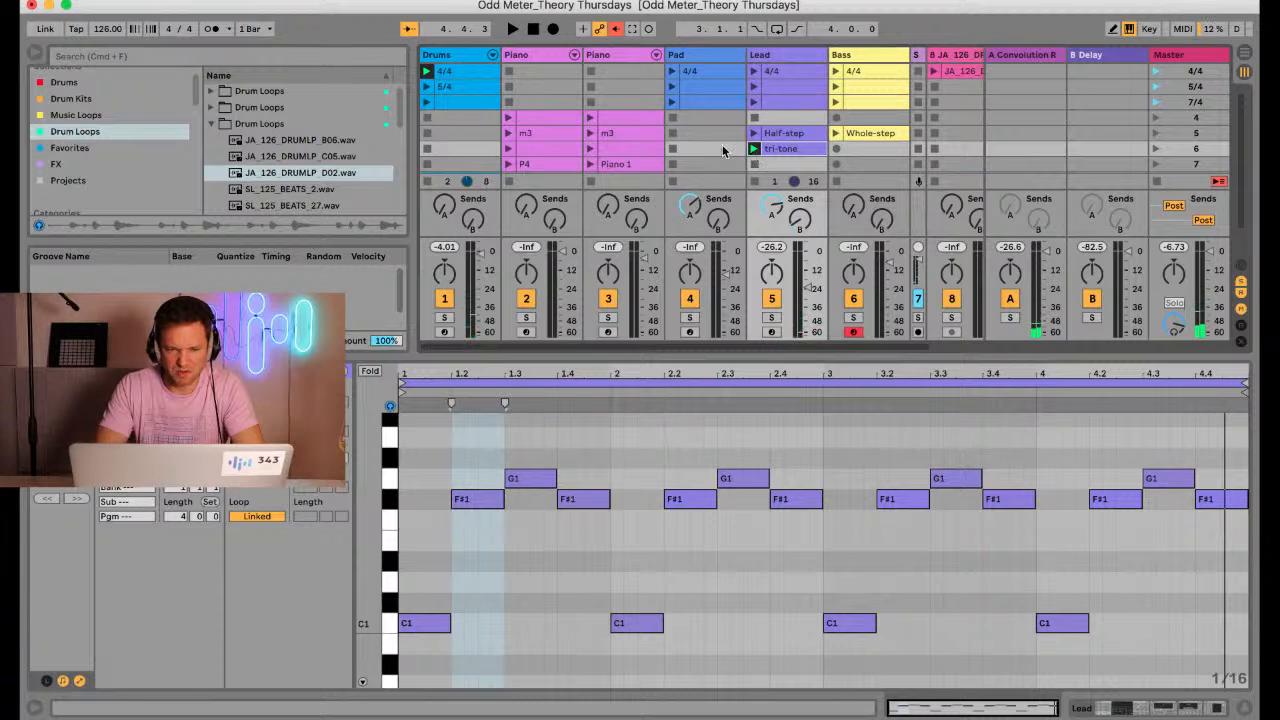
{"action": "left_click", "coordinate": [690, 332]}
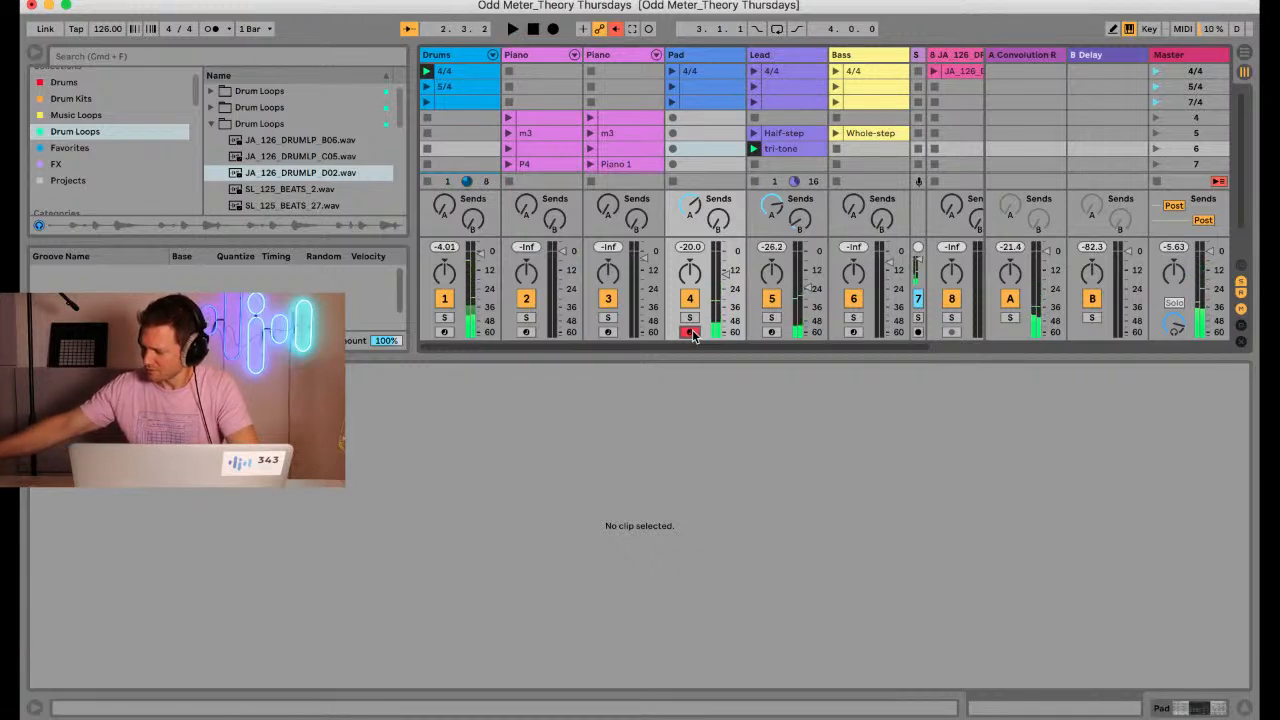
{"action": "key", "text": "space"}
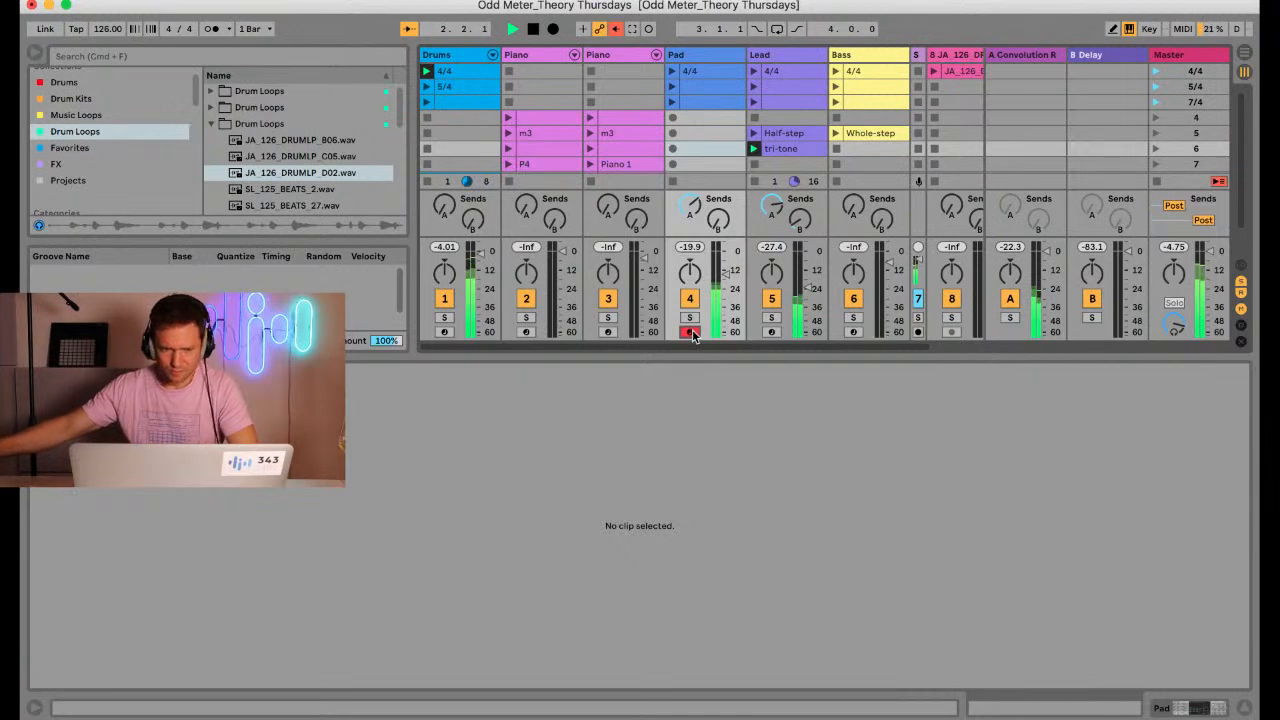
{"action": "left_click", "coordinate": [673, 149]}
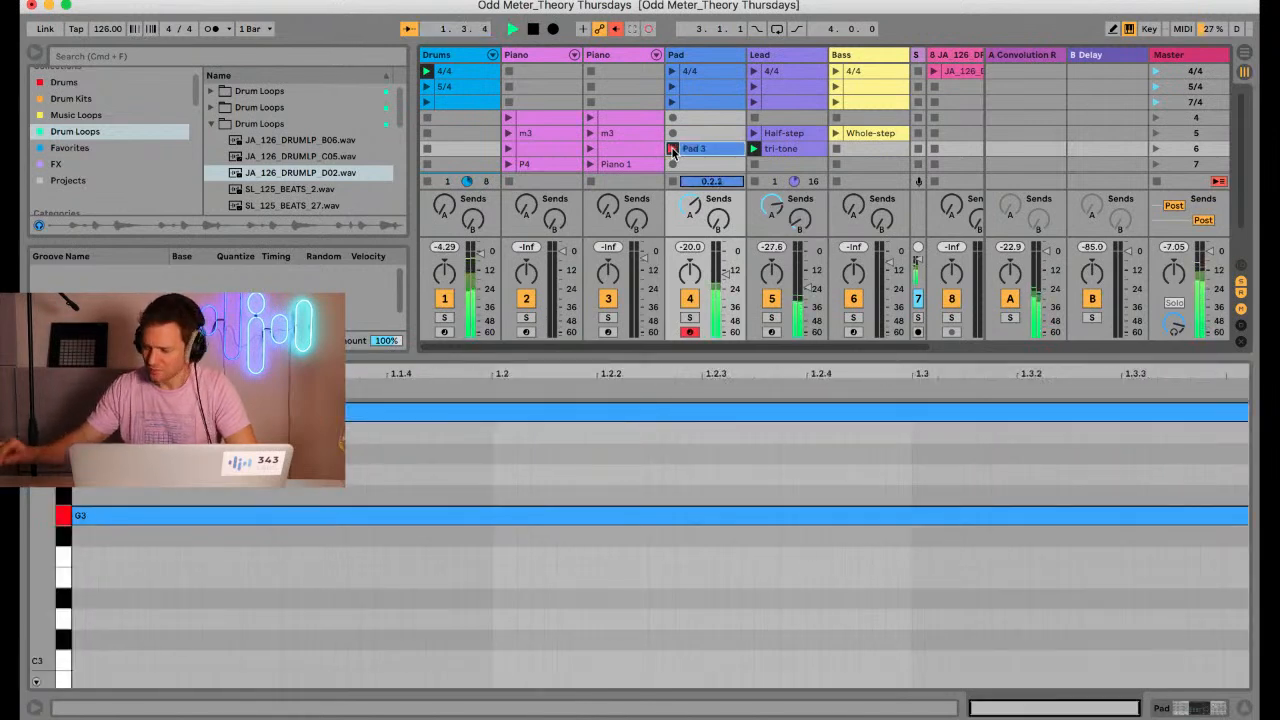
{"action": "key", "text": "space"}
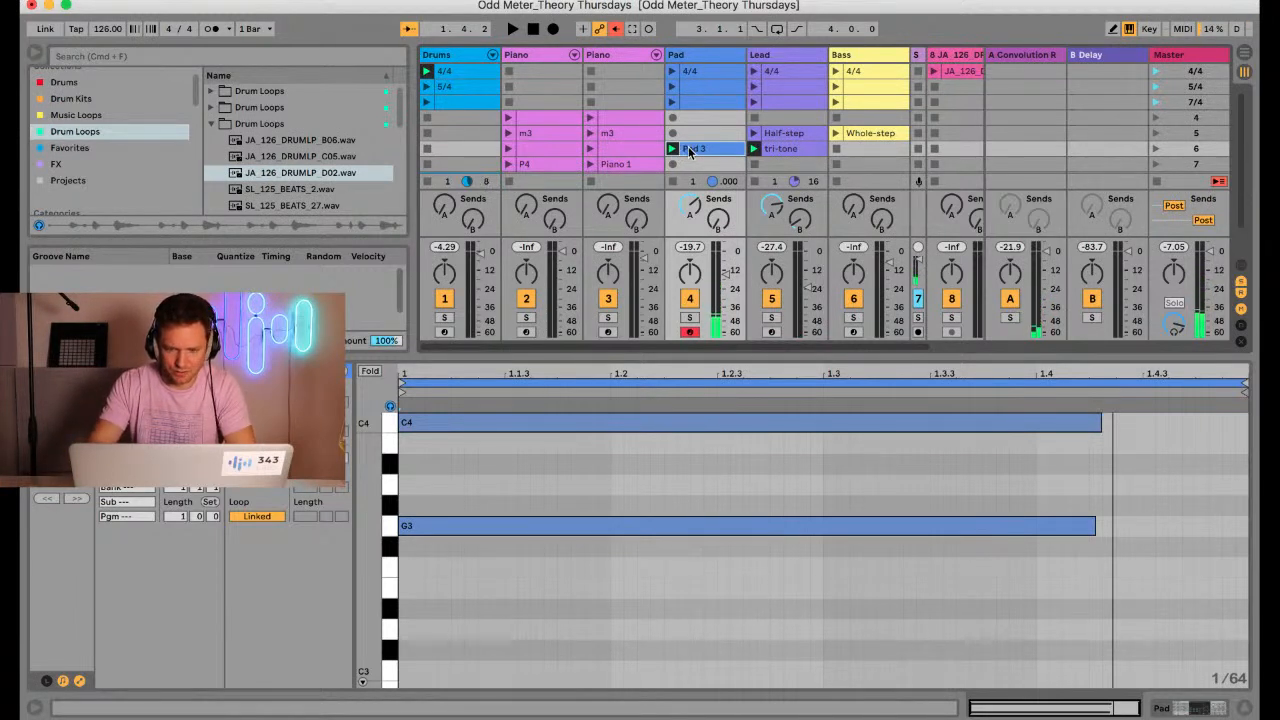
{"action": "key", "text": "Delete"}
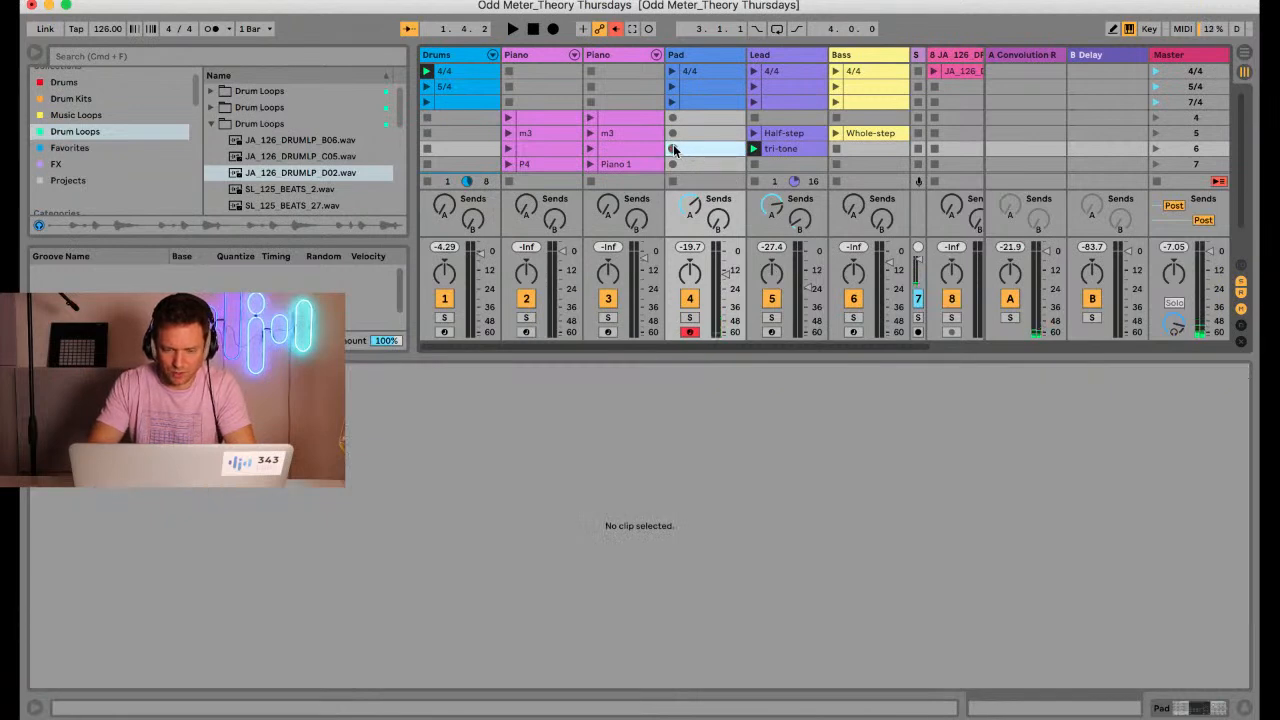
Record a four-bar clip in scene 6 of the Pad track over the drums and the tri-tone lead
{"action": "left_click", "coordinate": [673, 148]}
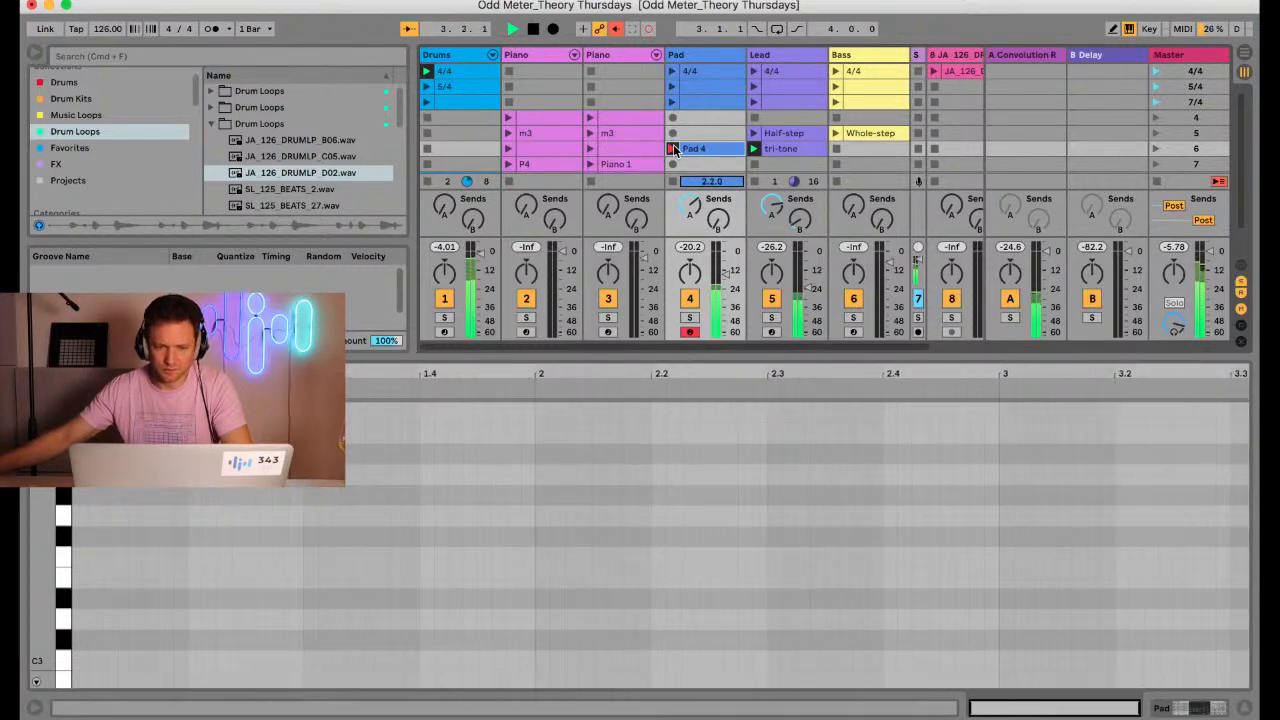
{"action": "left_click", "coordinate": [672, 148]}
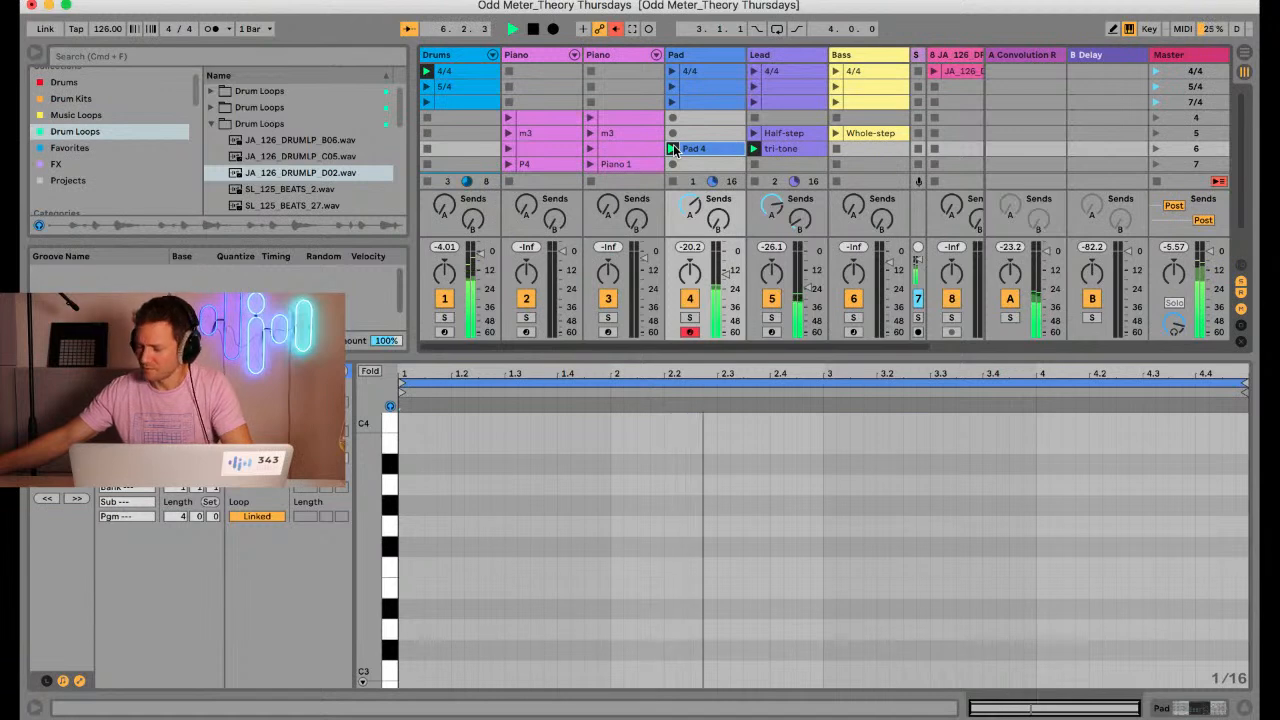
Stop playback and inspect the notes recorded in the scene 6 Pad clip, folded to used pitches and unfolded
{"action": "key", "text": "space"}
{"action": "scroll", "coordinate": [601, 553], "scroll_direction": "down", "scroll_amount": 8}
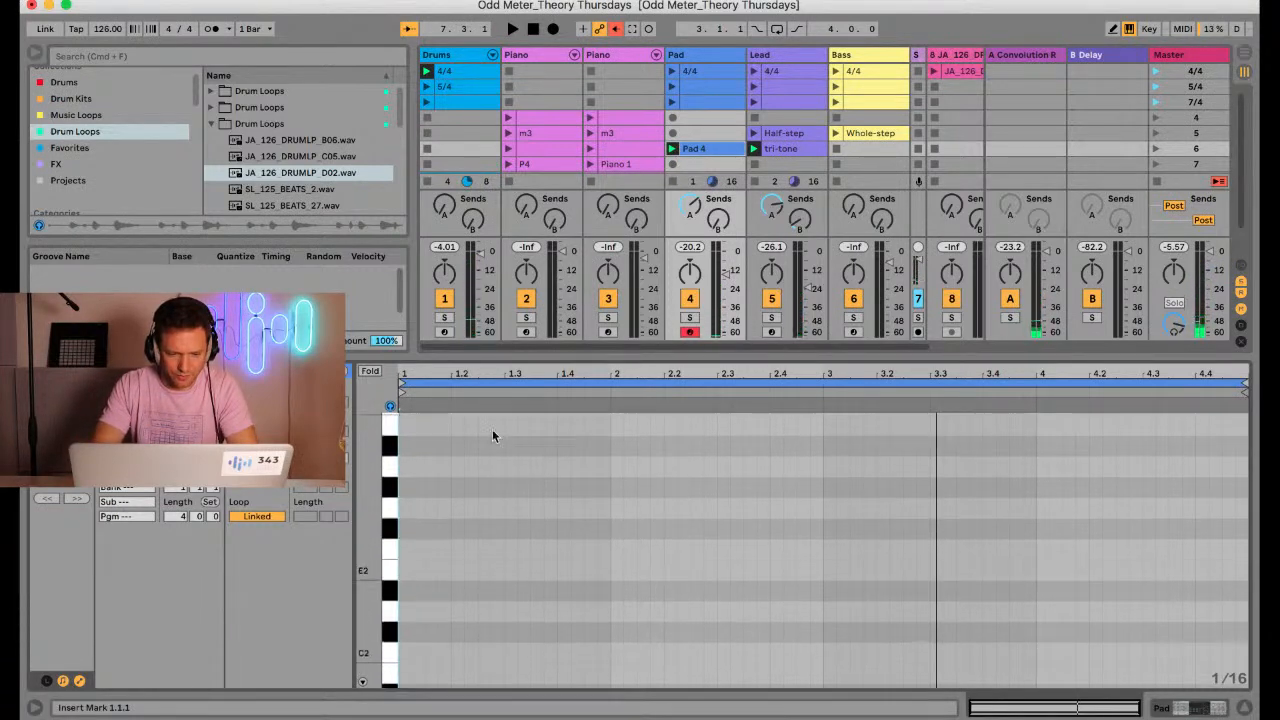
{"action": "left_click", "coordinate": [371, 371]}
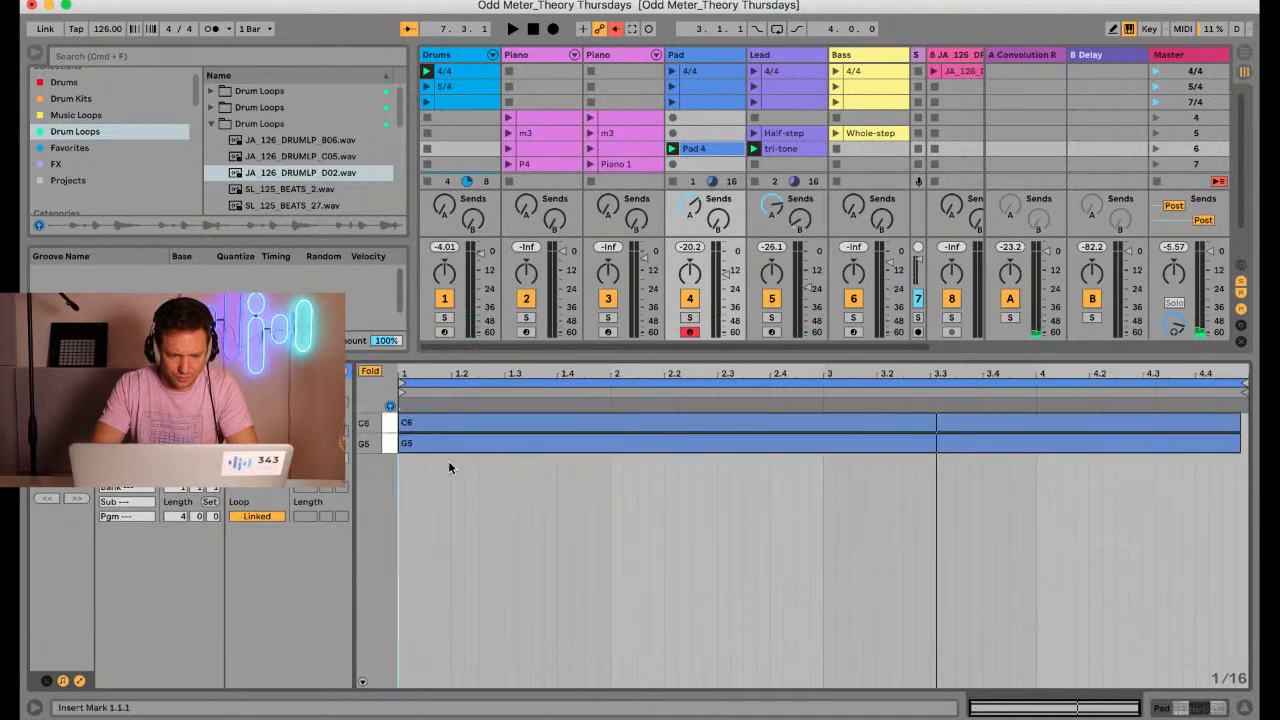
{"action": "left_click", "coordinate": [371, 371]}
{"action": "scroll", "coordinate": [442, 464], "scroll_direction": "down", "scroll_amount": 2}
{"action": "scroll", "coordinate": [442, 464], "scroll_direction": "up", "scroll_amount": 5}
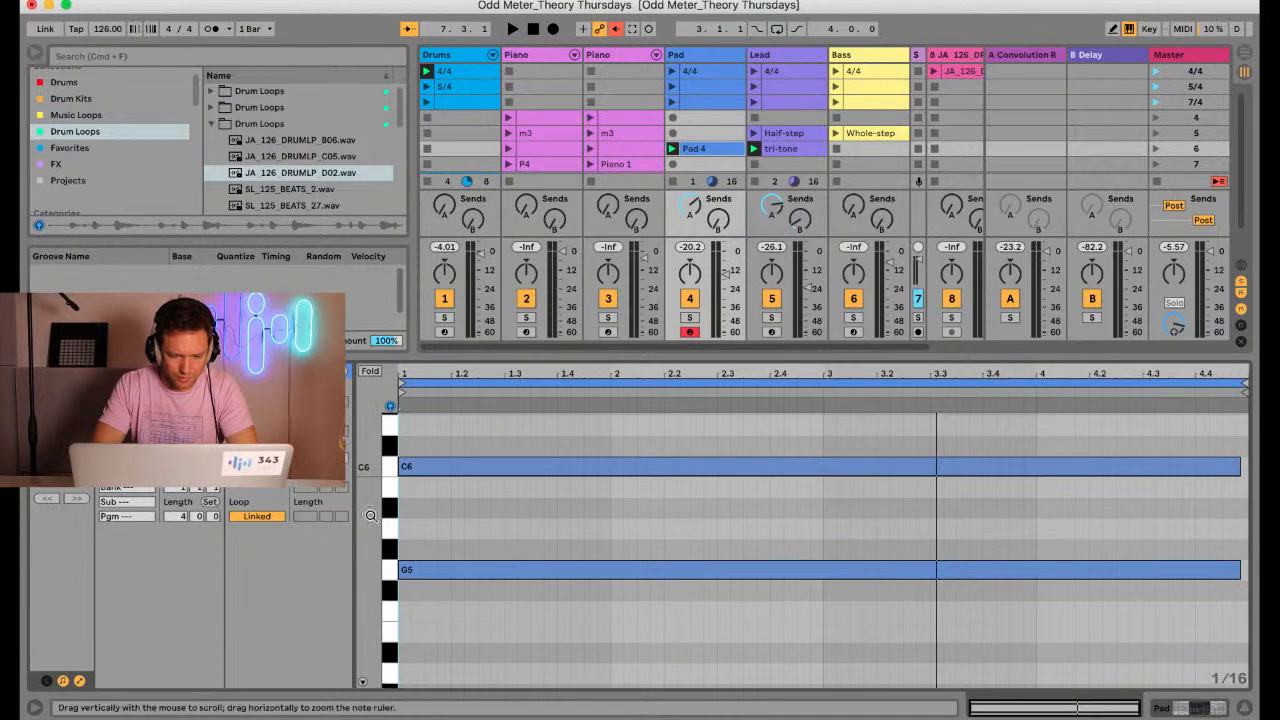
Select both long notes in the Pad clip and audition them over the drums and the tri-tone lead
{"action": "left_click_drag", "start_coordinate": [492, 595], "coordinate": [494, 434]}
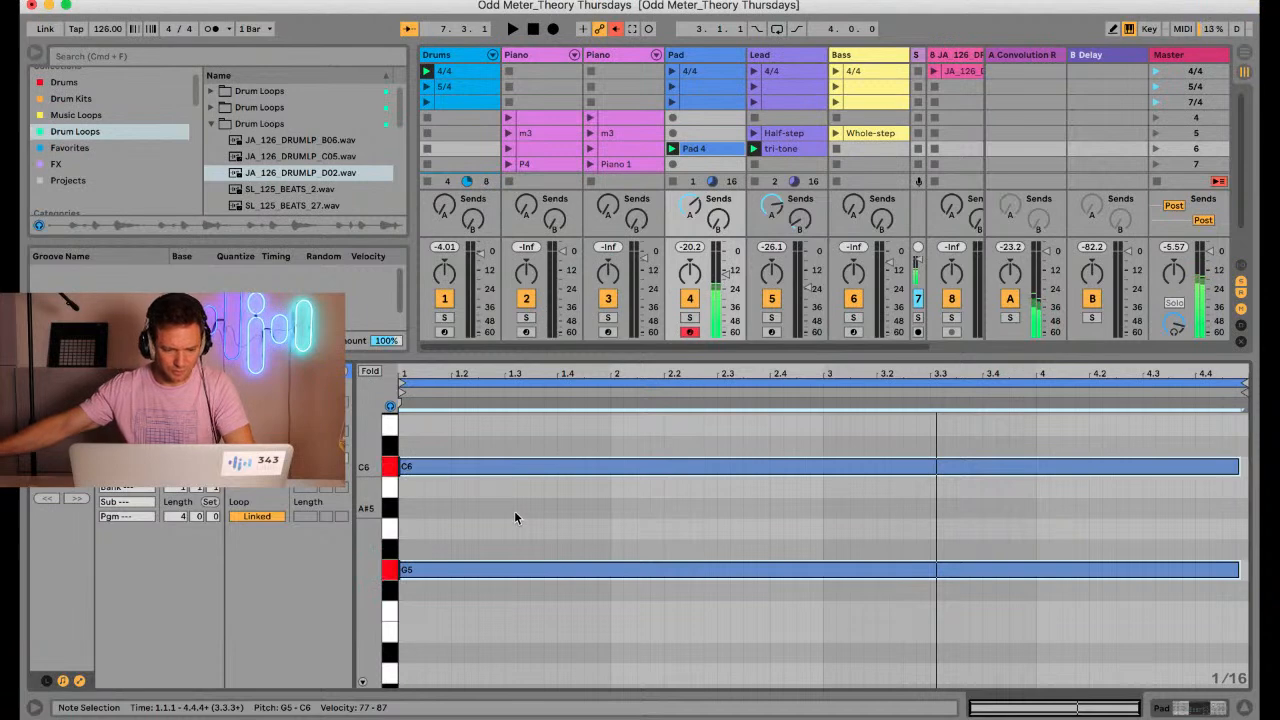
{"action": "key", "text": "space"}
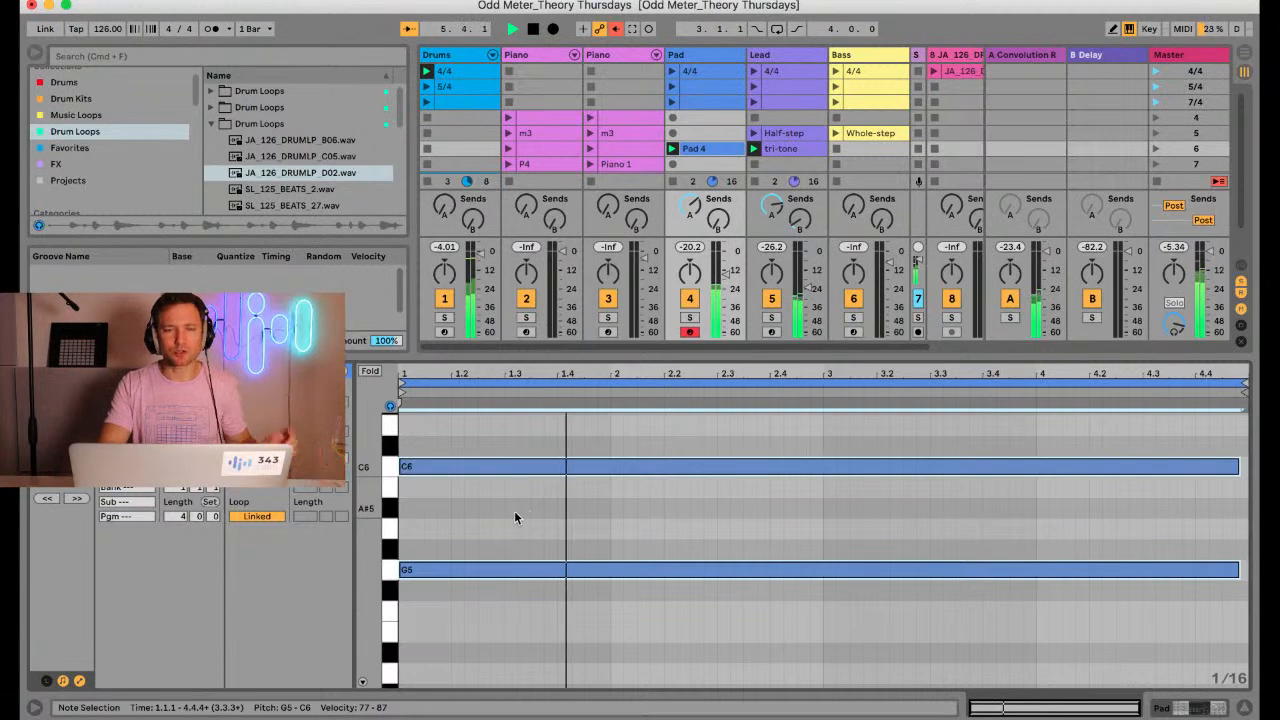
{"action": "key", "text": "space"}
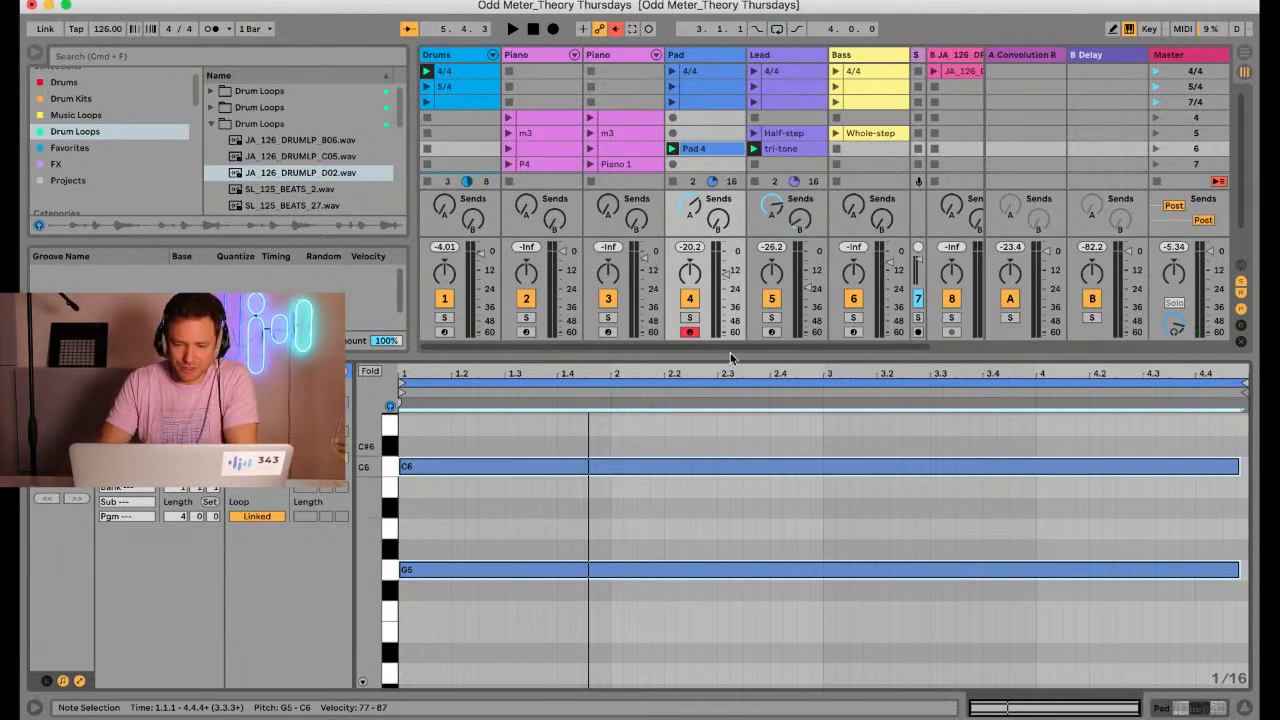
Stop the Pad track's clip and create an empty one-bar MIDI clip in scene 7 of that track
{"action": "left_click_drag", "start_coordinate": [762, 357], "coordinate": [752, 418]}
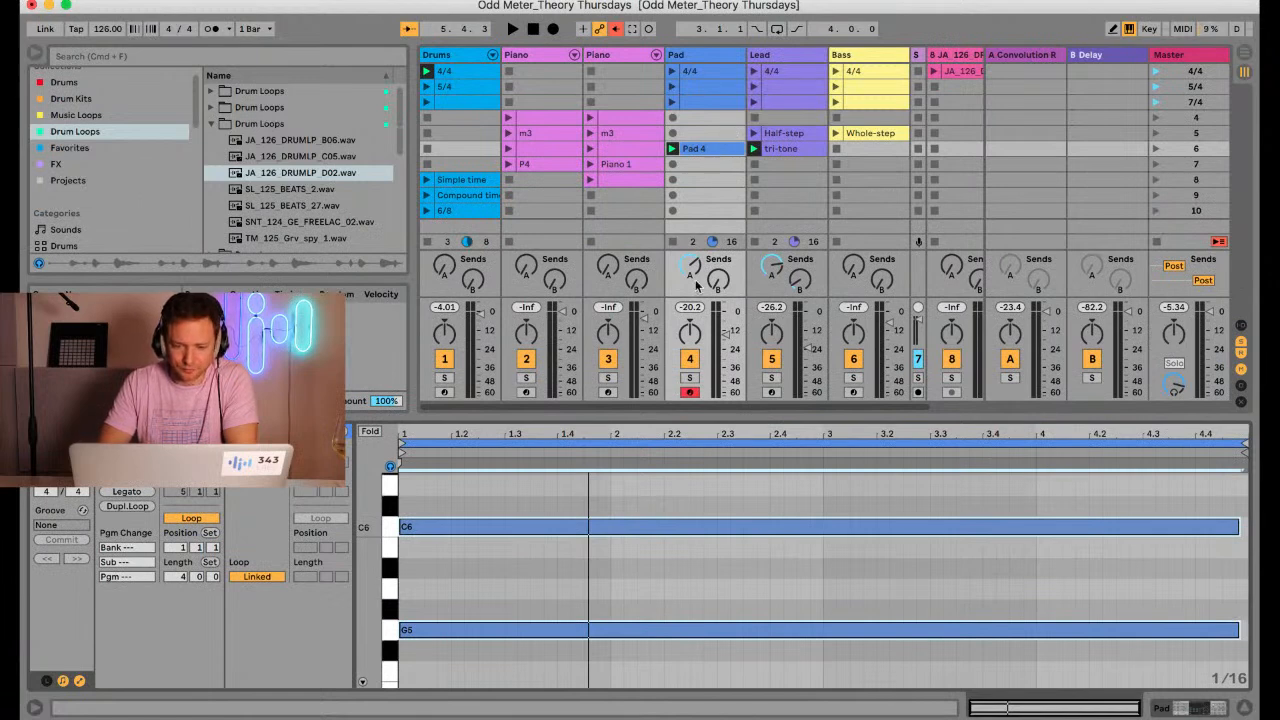
{"action": "left_click", "coordinate": [673, 241]}
{"action": "left_click", "coordinate": [701, 166]}
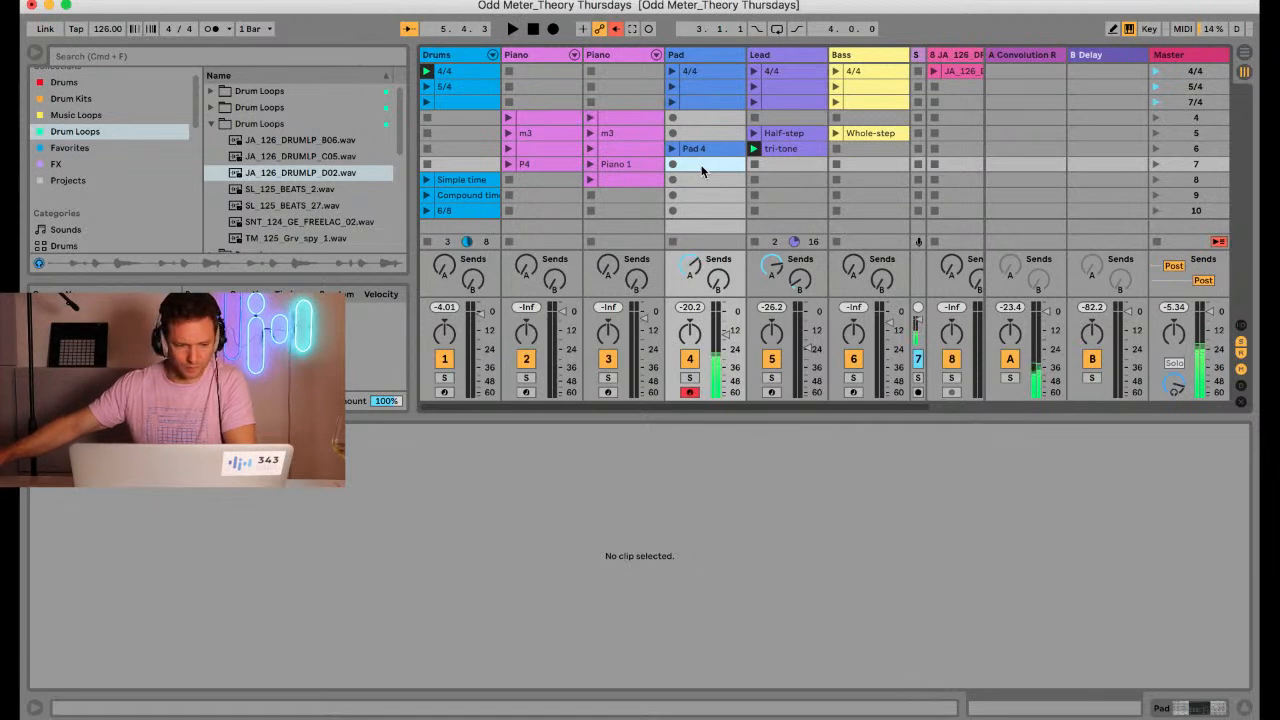
{"action": "double_click", "coordinate": [702, 168]}
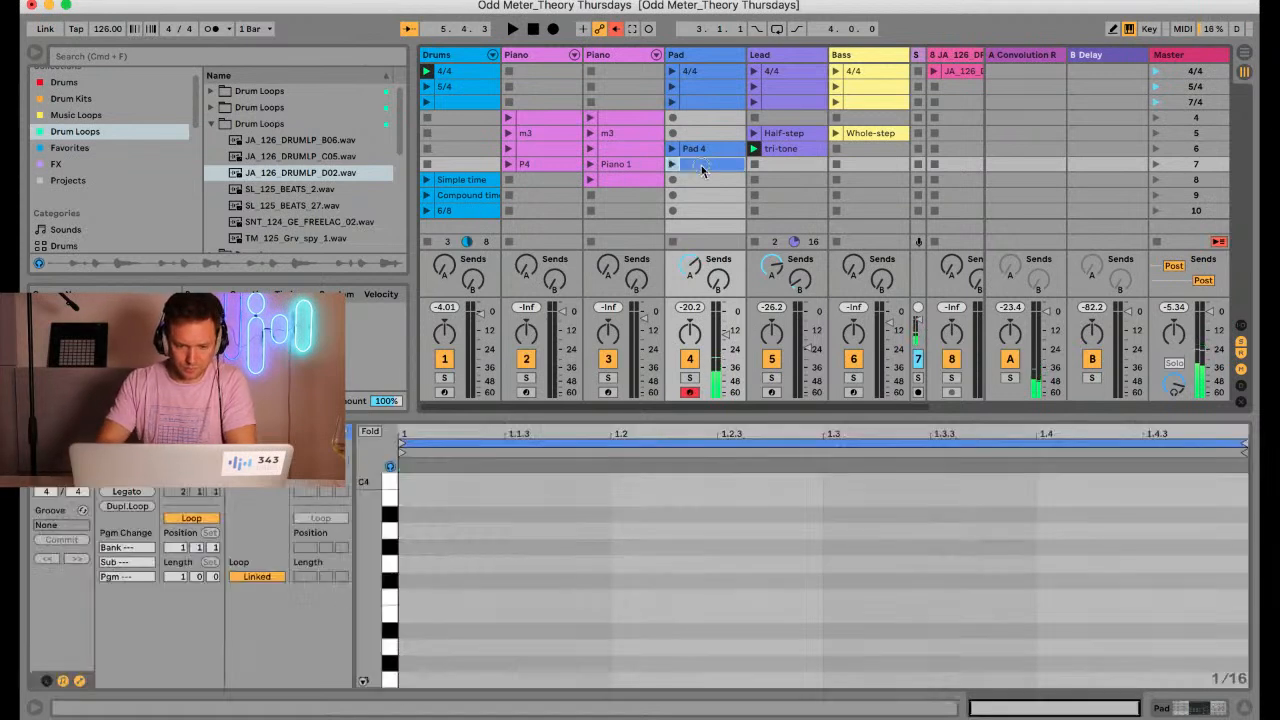
{"action": "left_click_drag", "start_coordinate": [597, 418], "coordinate": [595, 345]}
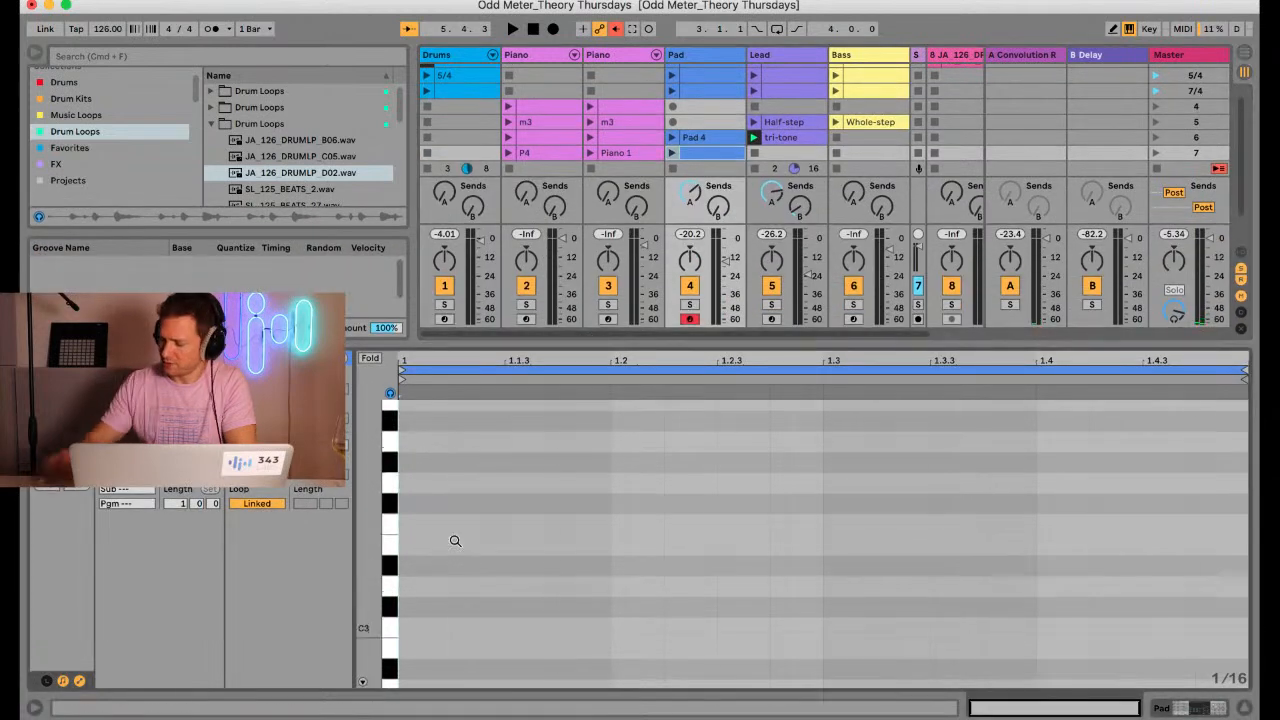
{"action": "scroll", "coordinate": [508, 565], "scroll_direction": "up", "scroll_amount": 5}
{"action": "scroll", "coordinate": [508, 565], "scroll_direction": "up", "scroll_amount": 6}
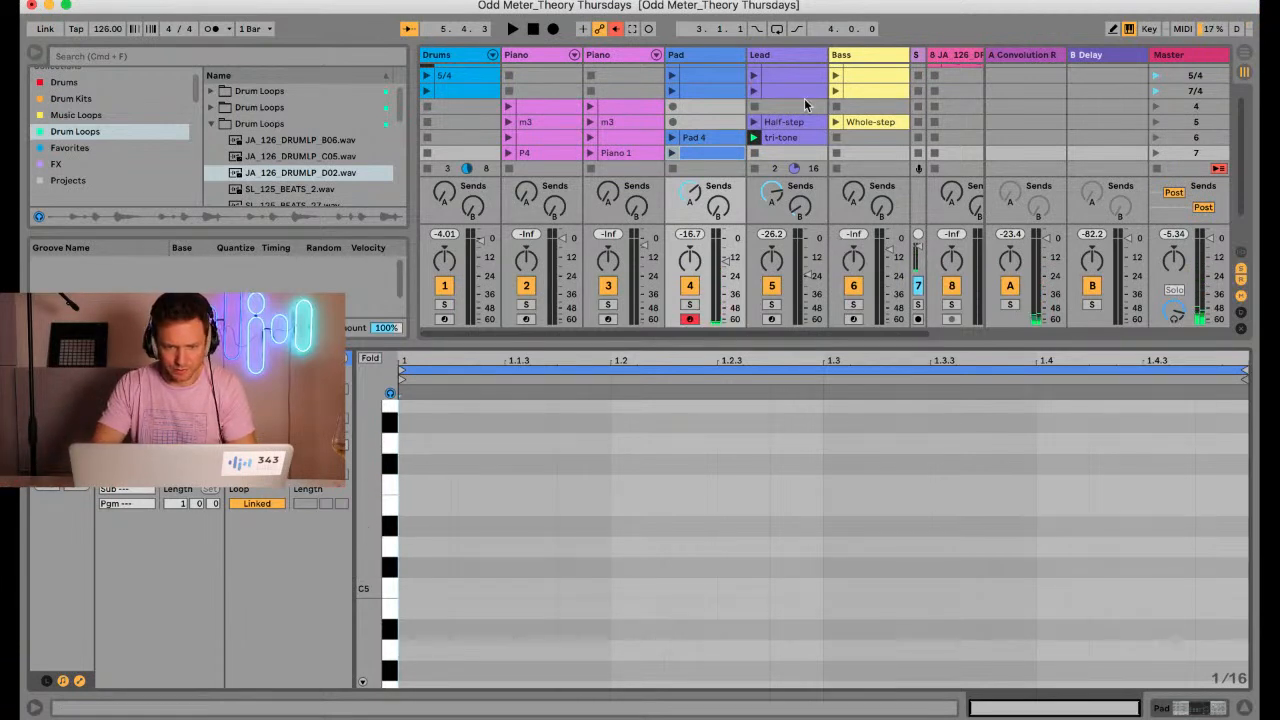
Arm the second Piano track and create an empty one-bar MIDI clip in its scene 9 slot
{"action": "left_click", "coordinate": [607, 319]}
{"action": "left_click", "coordinate": [620, 153]}
{"action": "scroll", "coordinate": [628, 129], "scroll_direction": "down", "scroll_amount": 3}
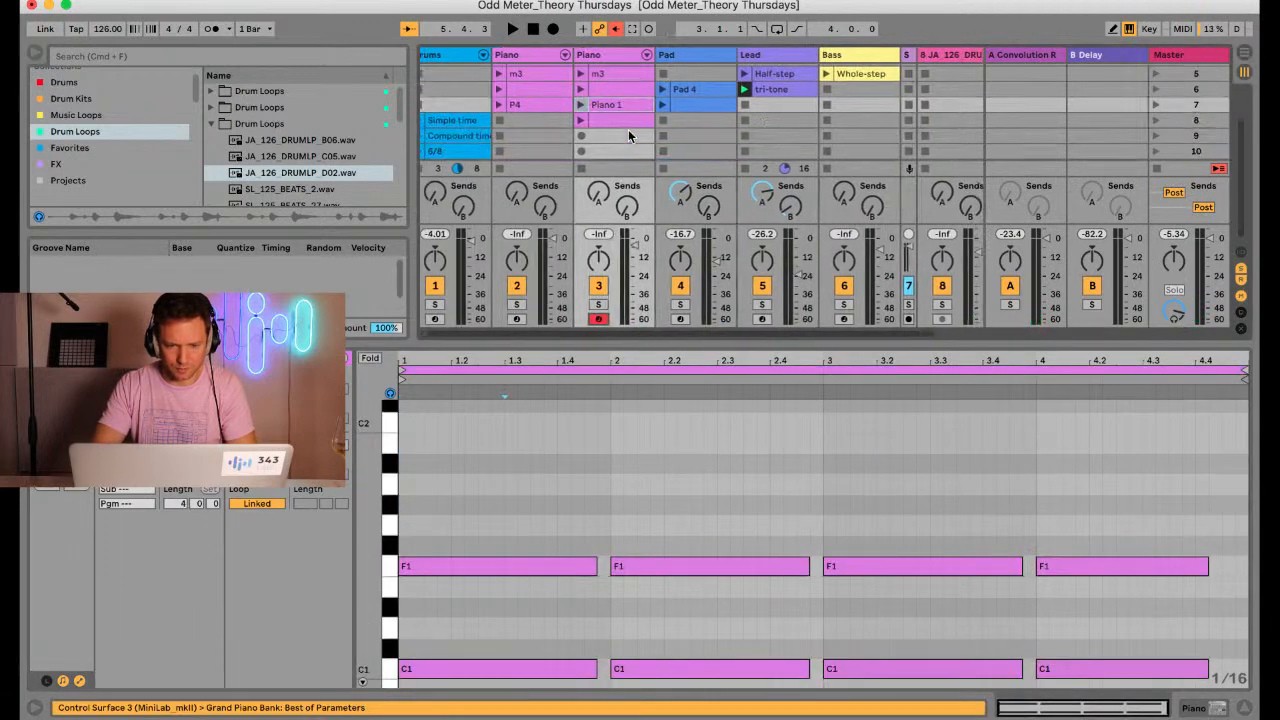
{"action": "double_click", "coordinate": [628, 133]}
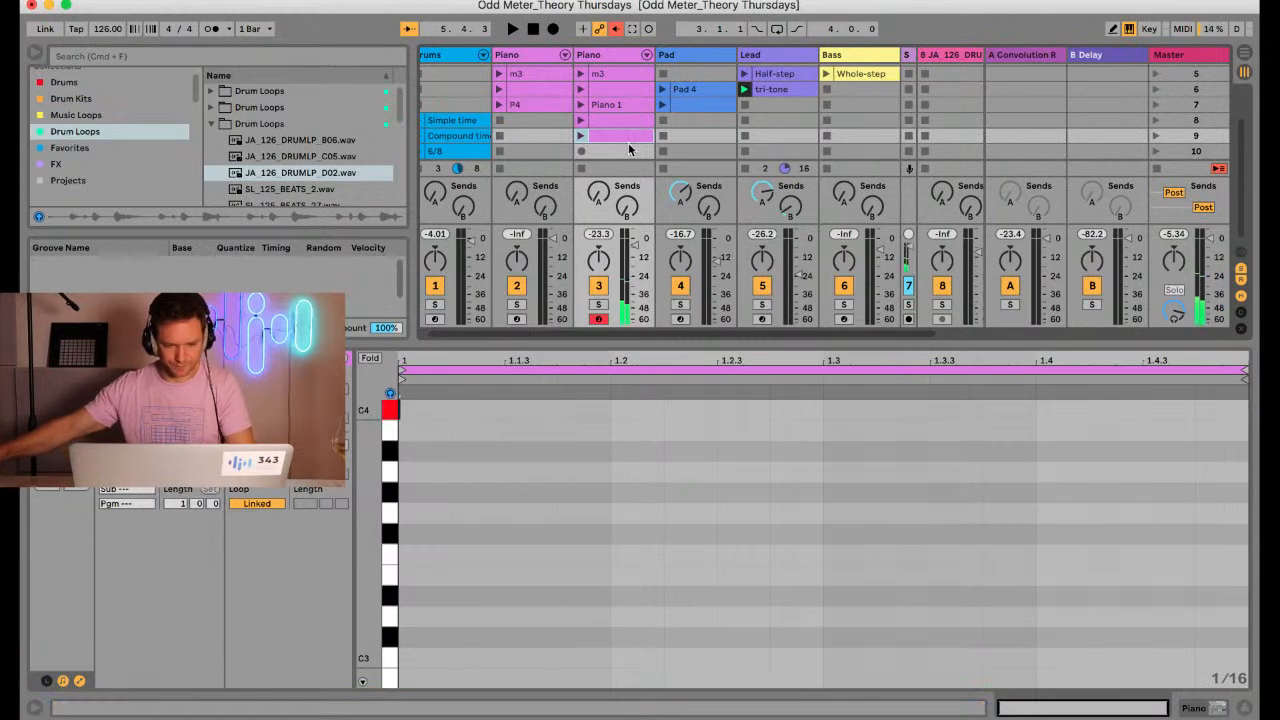
{"action": "scroll", "coordinate": [649, 460], "scroll_direction": "up", "scroll_amount": 5}
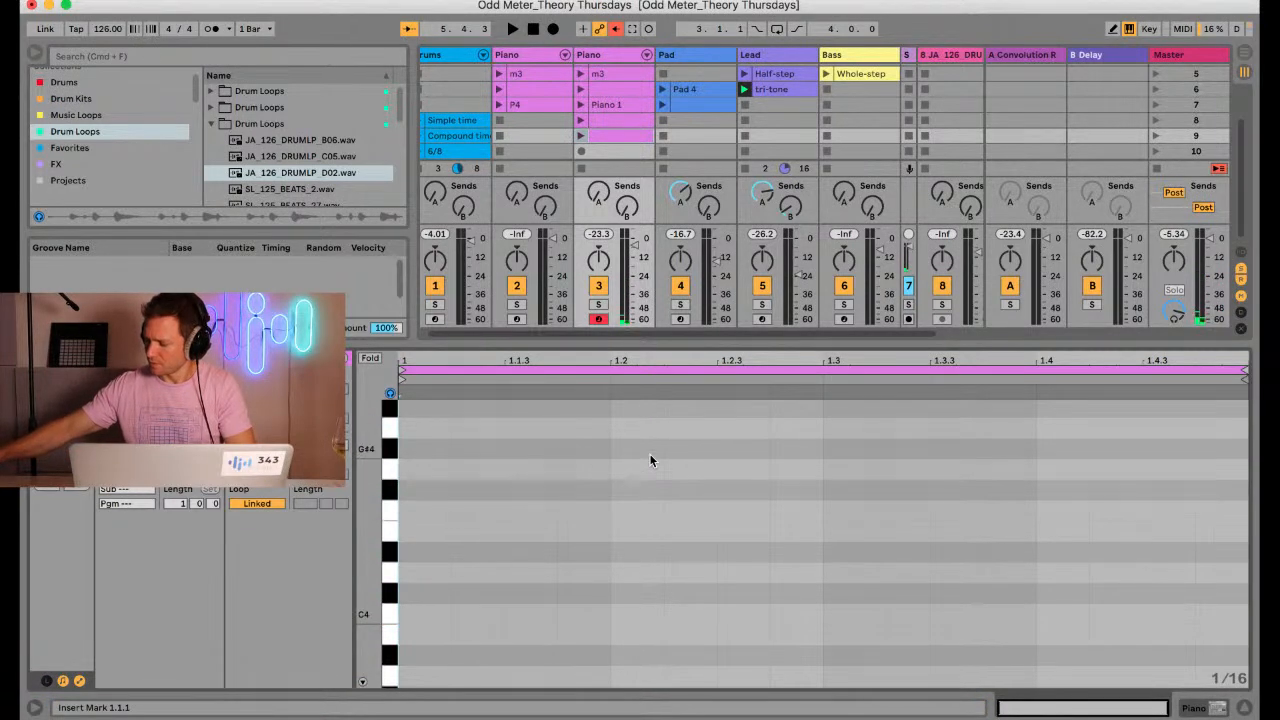
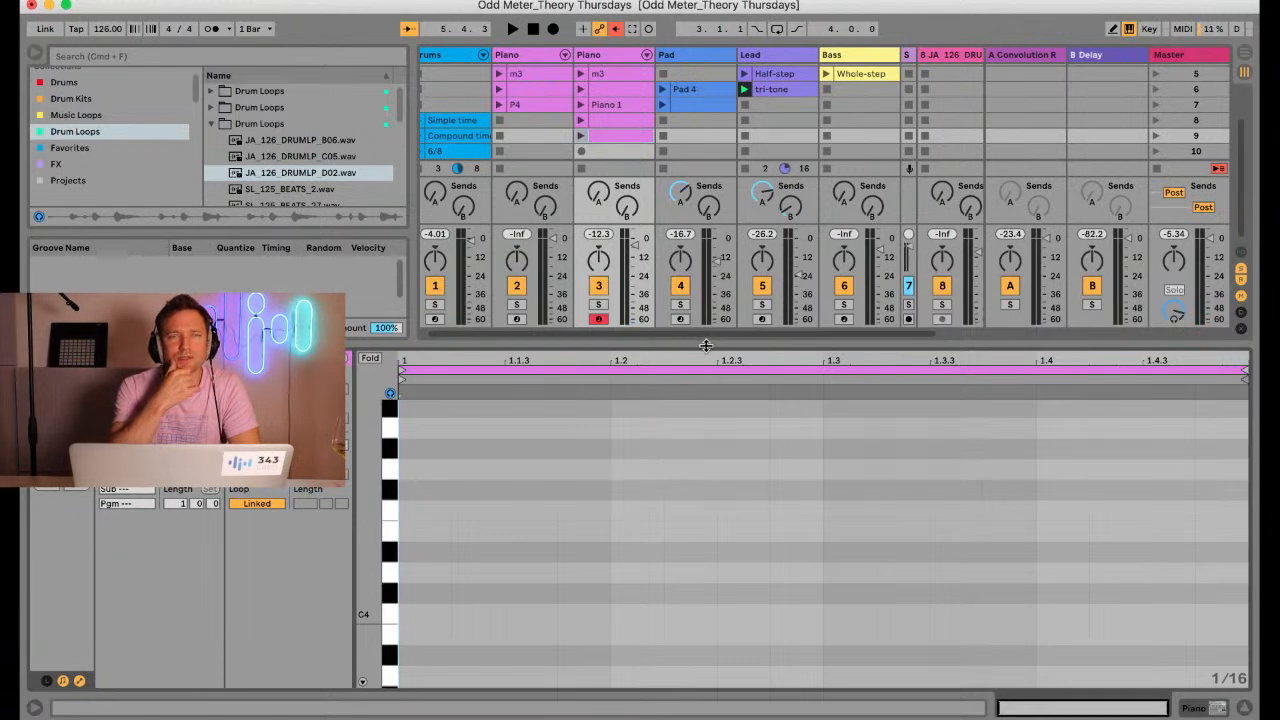
Stop the Lead track's clip and launch the JA_126 drum loop clip in the first scene of track 8
{"action": "left_click_drag", "start_coordinate": [706, 346], "coordinate": [696, 480]}
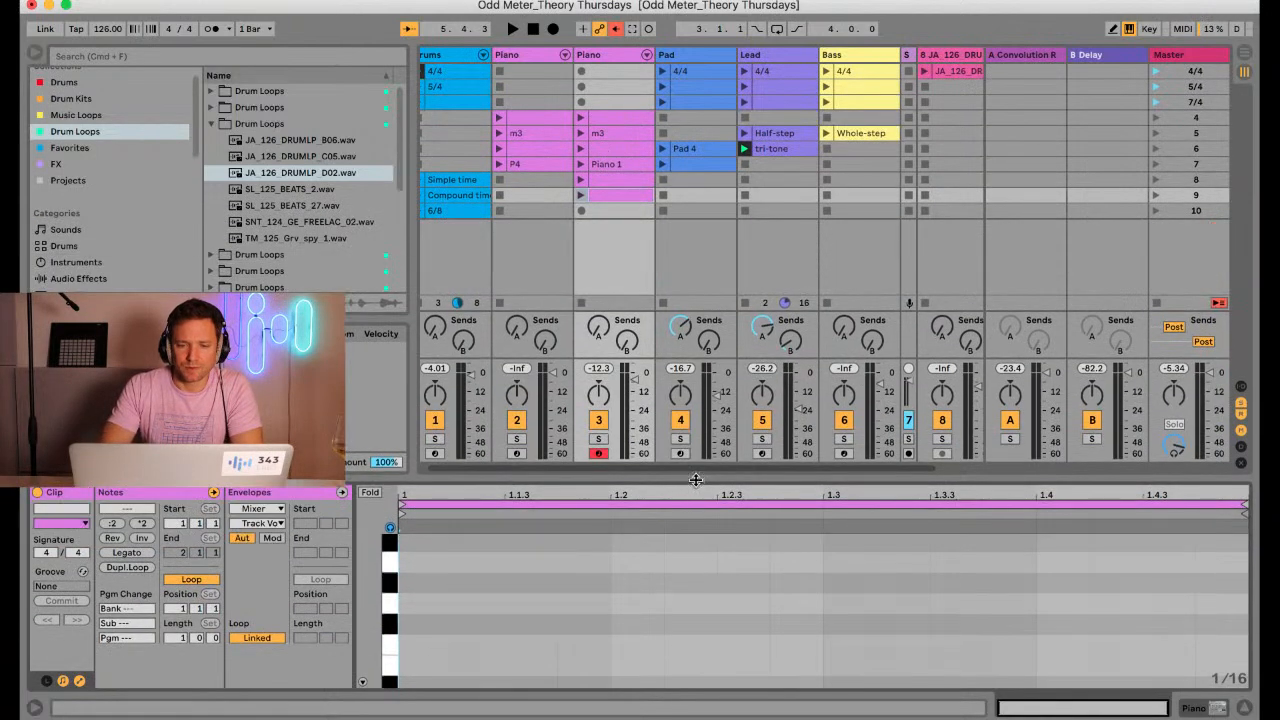
{"action": "left_click", "coordinate": [744, 164]}
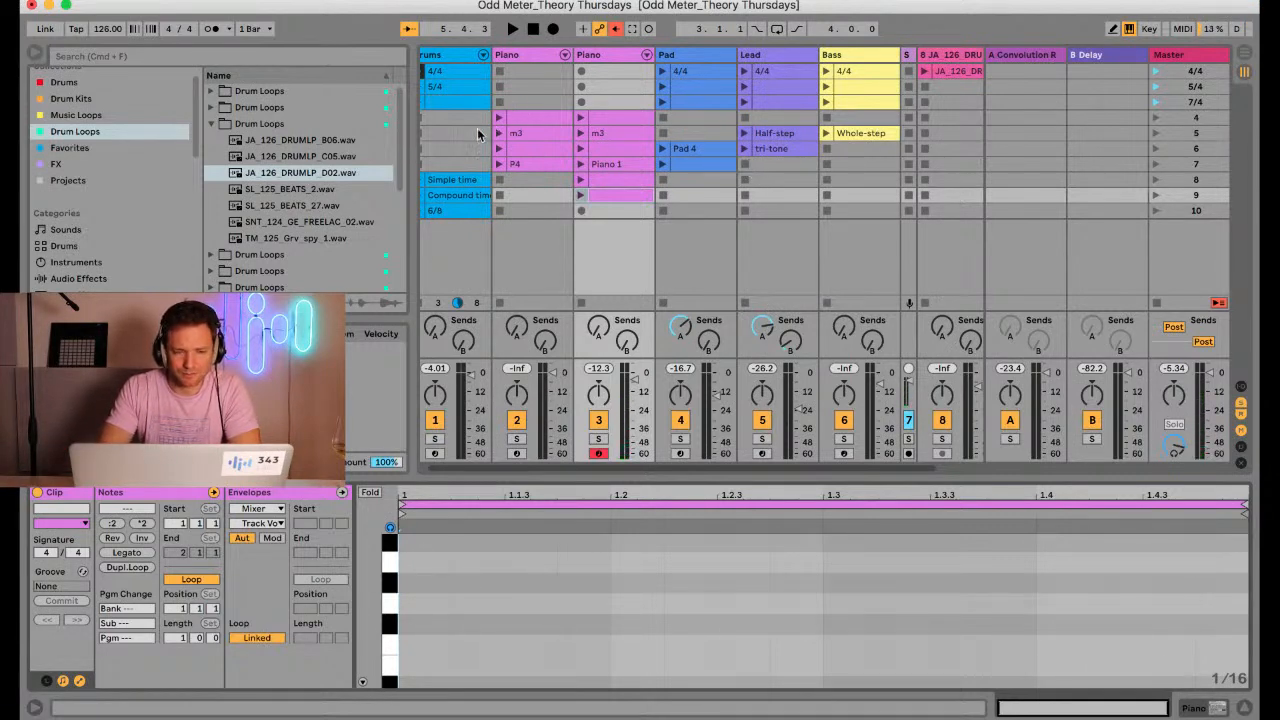
{"action": "scroll", "coordinate": [477, 128], "scroll_direction": "left", "scroll_amount": 1}
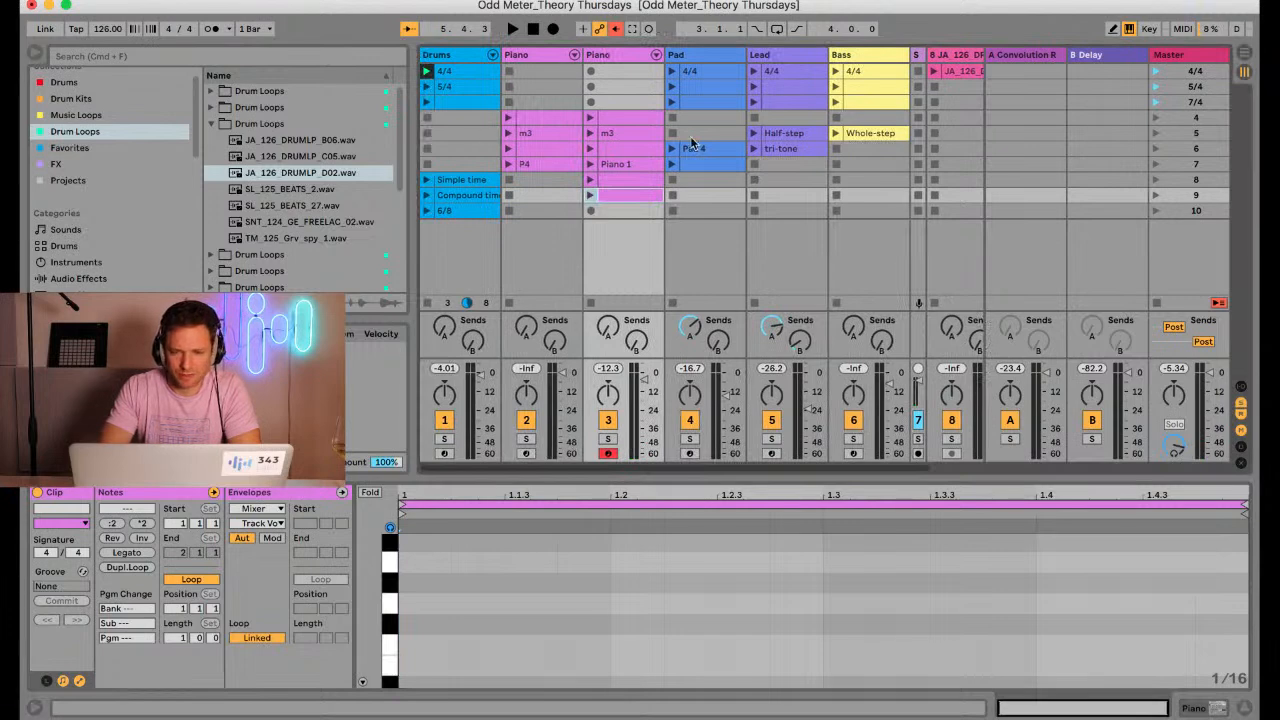
{"action": "scroll", "coordinate": [754, 147], "scroll_direction": "right", "scroll_amount": 2}
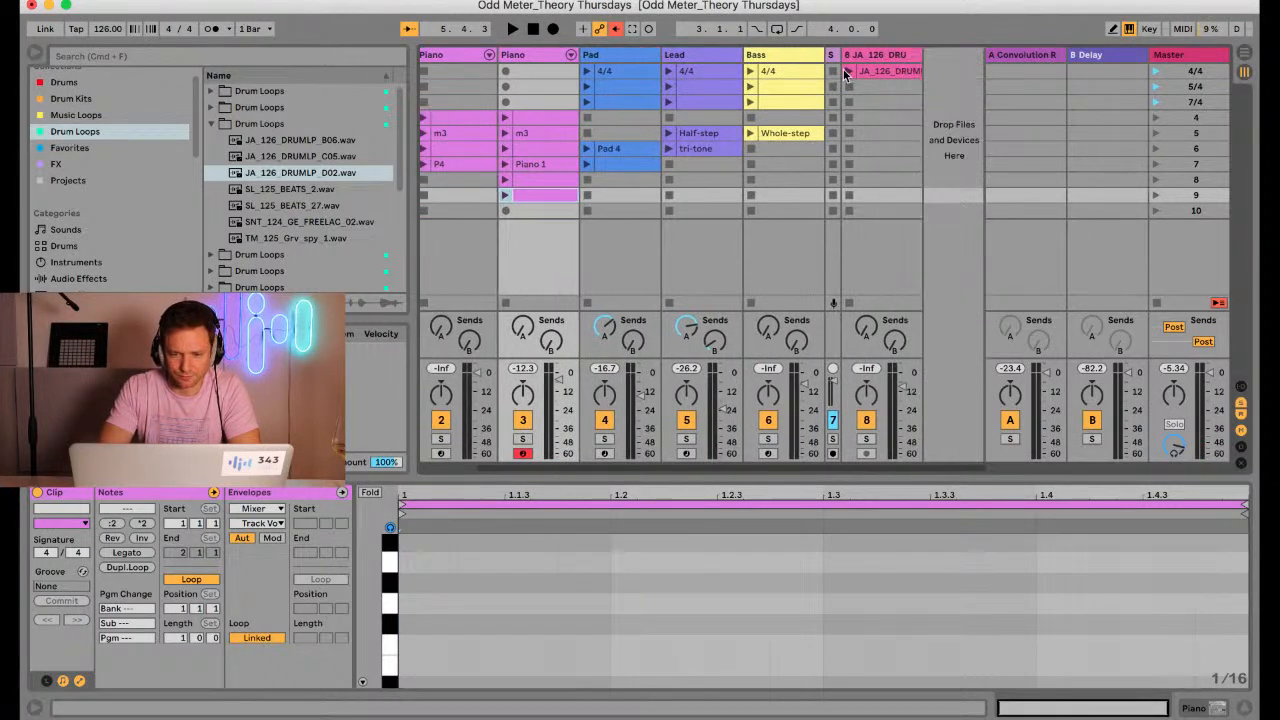
{"action": "scroll", "coordinate": [459, 251], "scroll_direction": "left", "scroll_amount": 2}
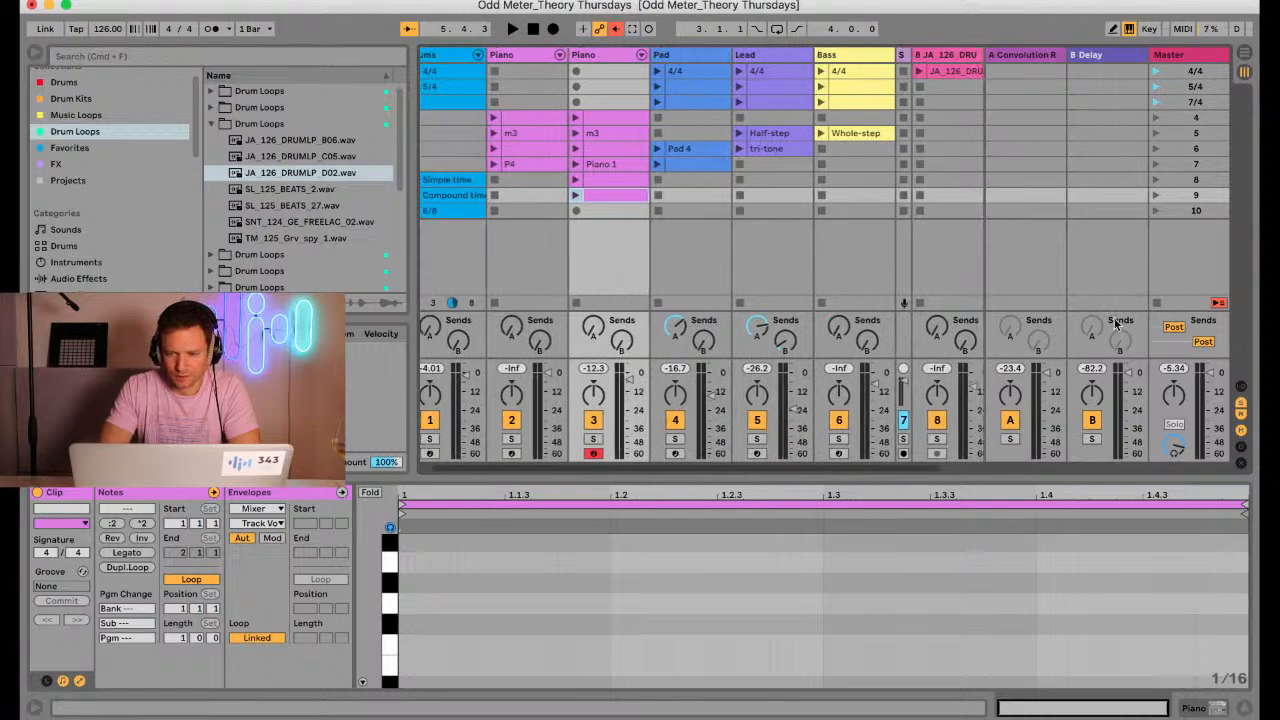
{"action": "scroll", "coordinate": [799, 227], "scroll_direction": "right", "scroll_amount": 2}
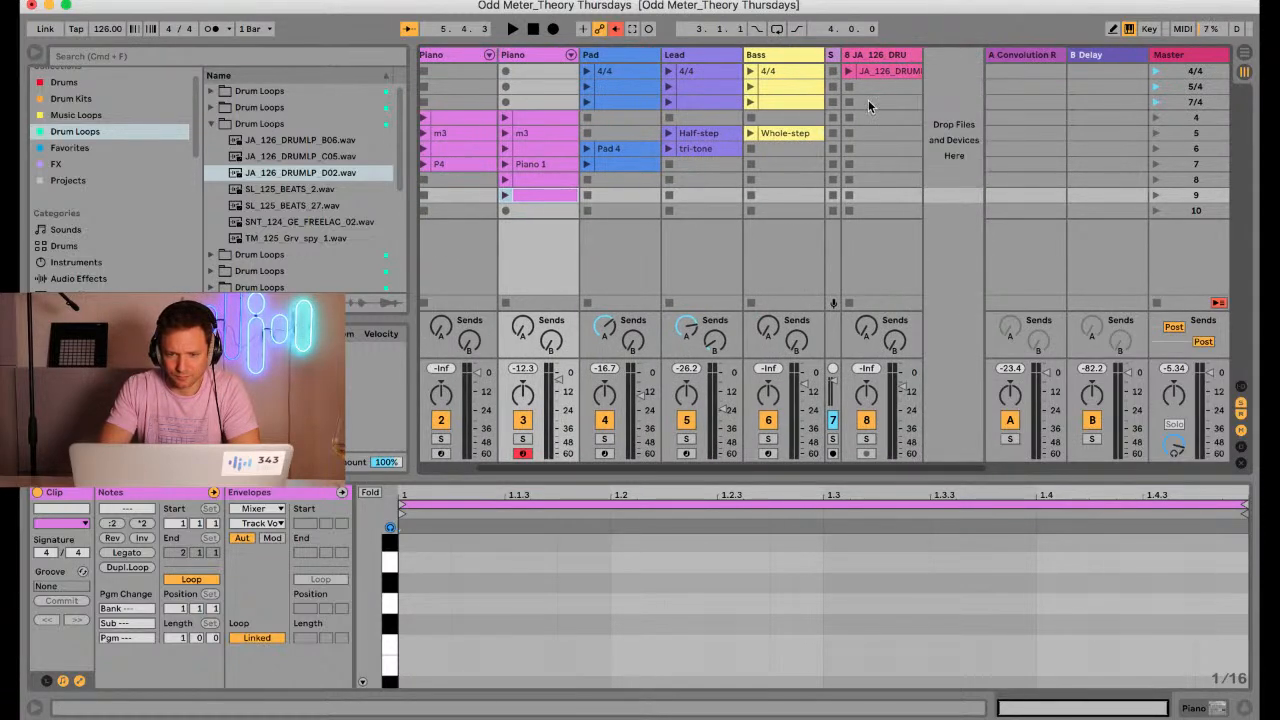
{"action": "left_click", "coordinate": [850, 76]}
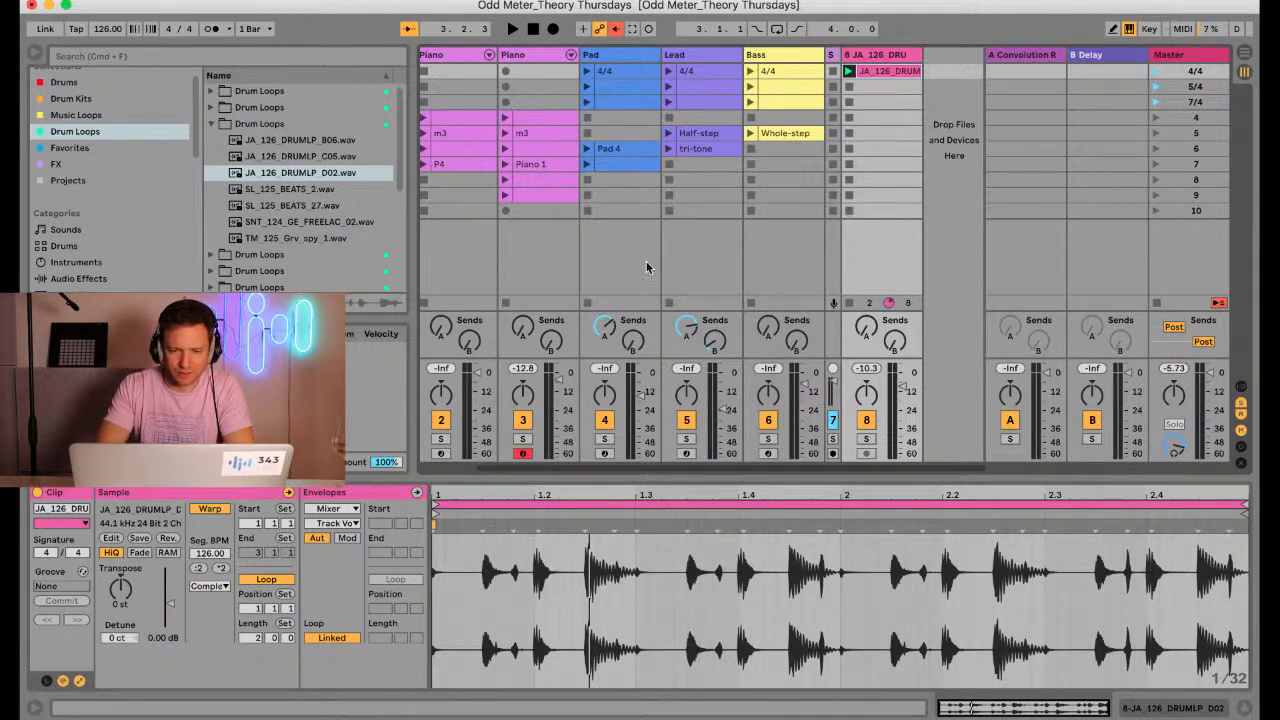
Arm the Bass track and reshape its Operator sound with oscillator C at -18 dB and the diamond-shaped algorithm
{"action": "left_click", "coordinate": [768, 456]}
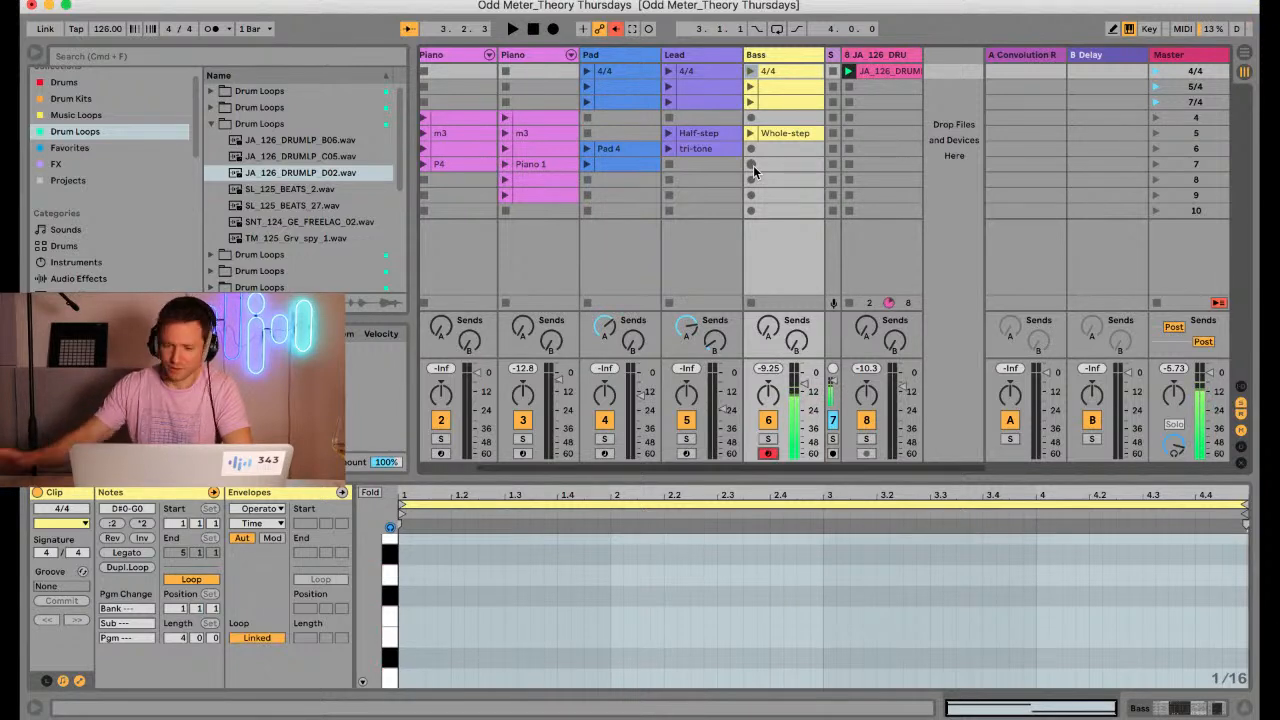
{"action": "left_click", "coordinate": [770, 264]}
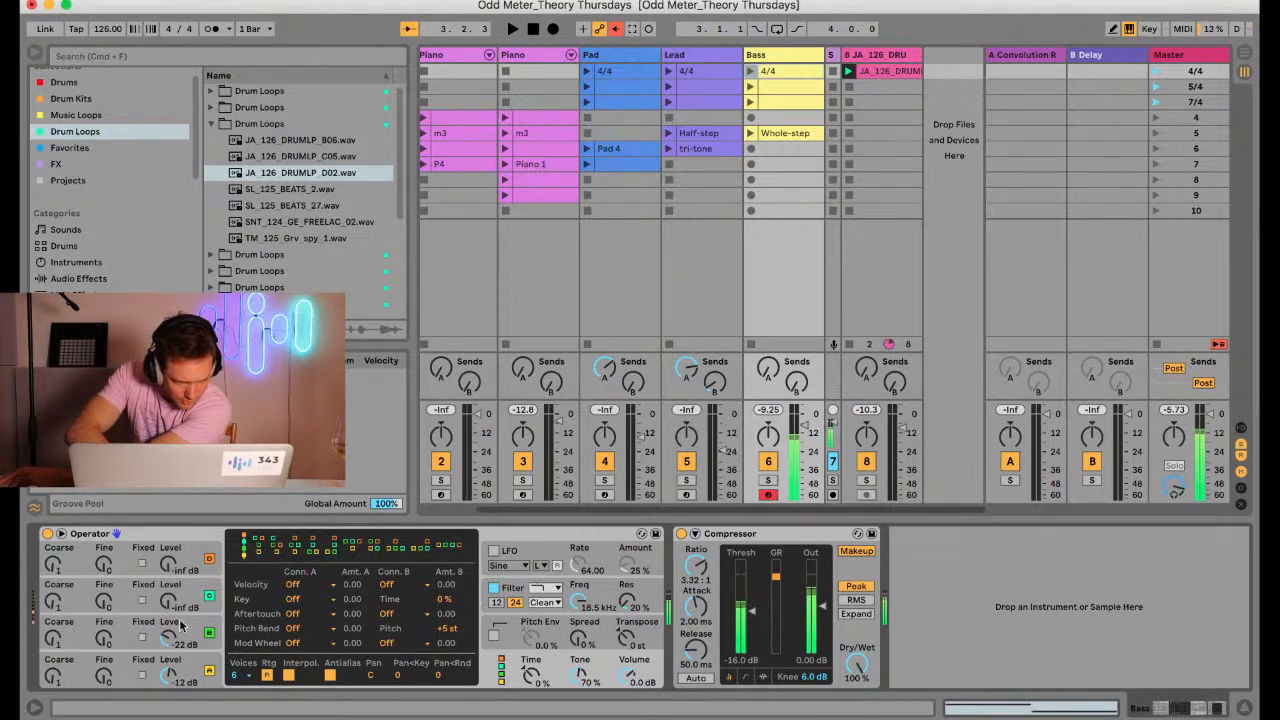
{"action": "left_click_drag", "start_coordinate": [168, 610], "coordinate": [168, 607]}
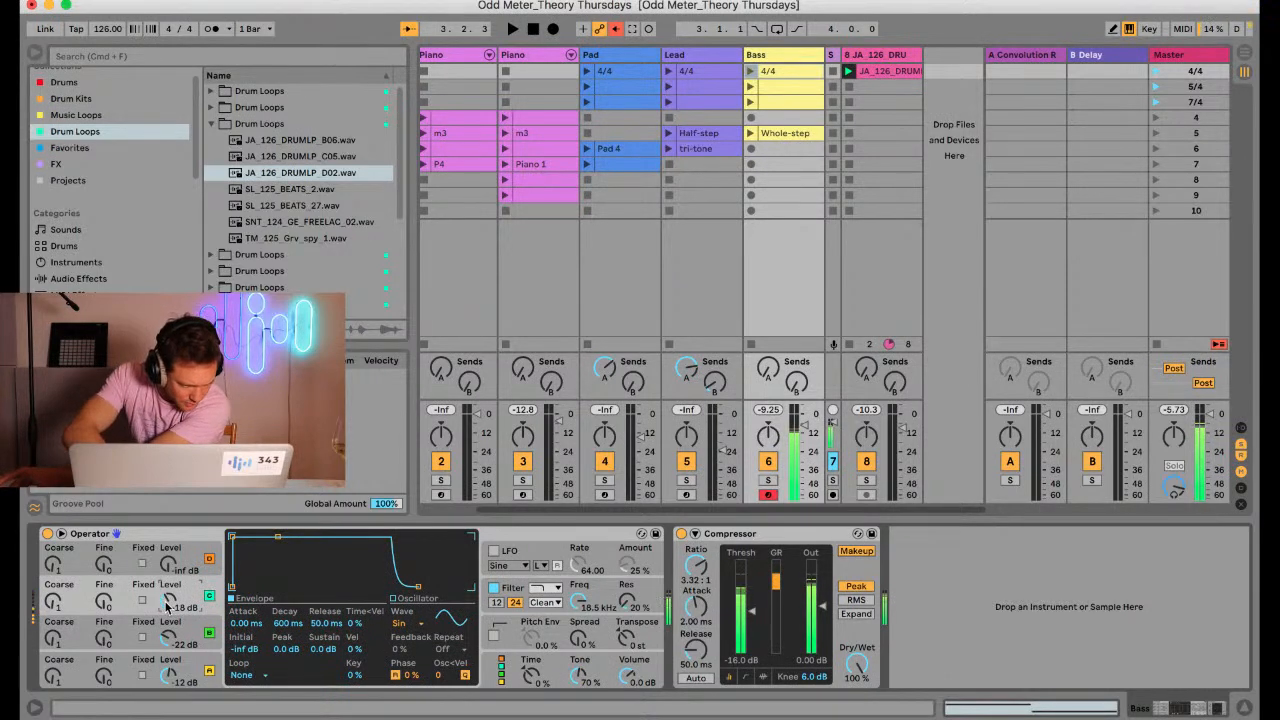
{"action": "left_click", "coordinate": [560, 672]}
{"action": "left_click", "coordinate": [296, 547]}
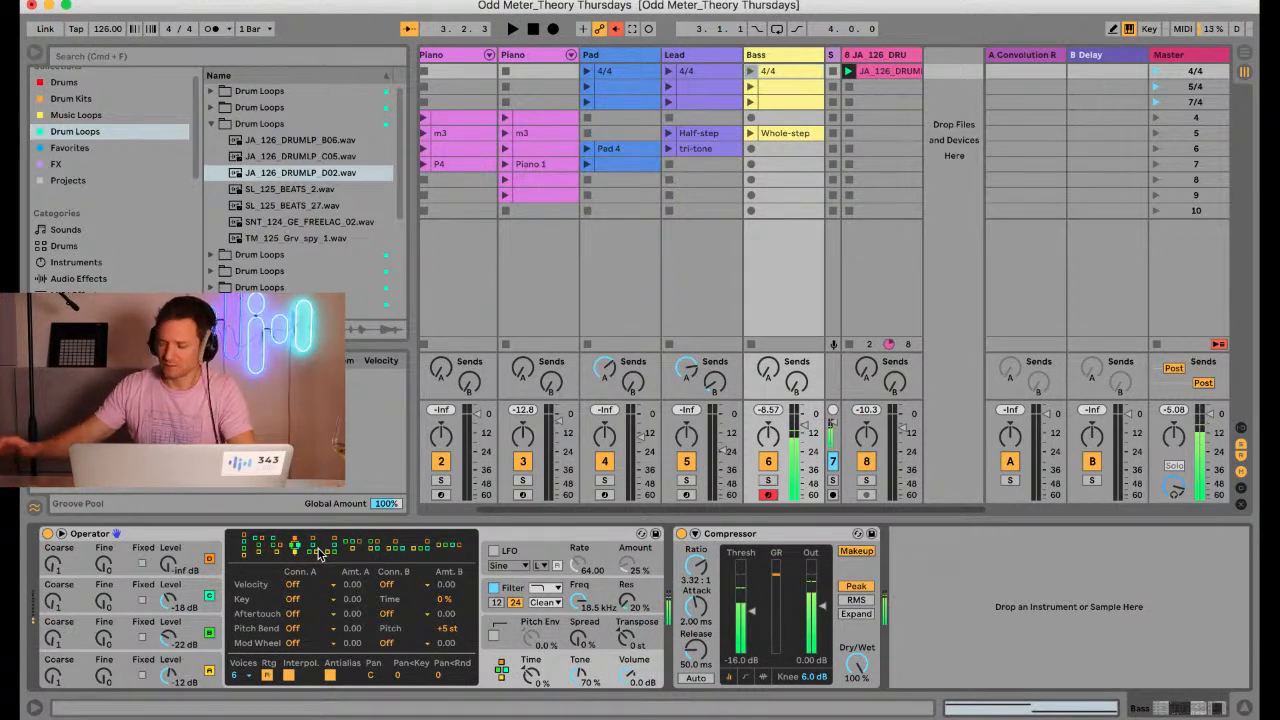
Play the drum loop and record a new bass clip in the Bass track's scene 6 slot
{"action": "key", "text": "space"}
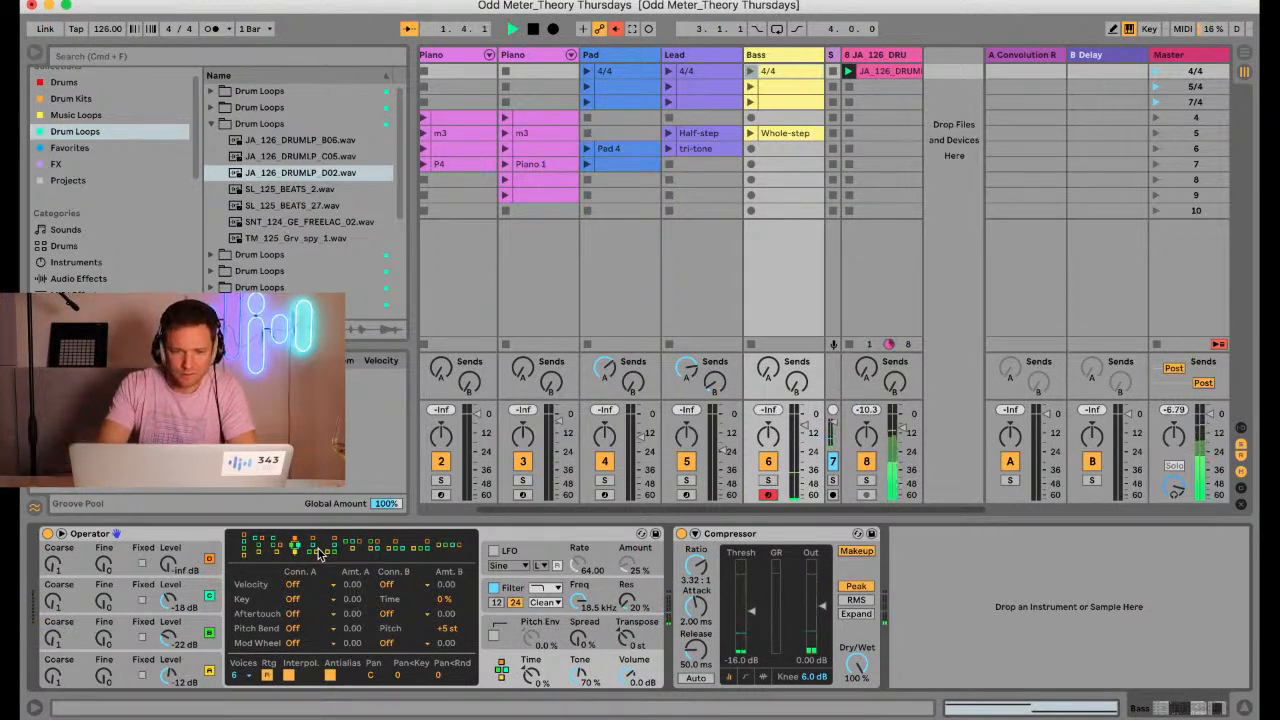
{"action": "left_click", "coordinate": [751, 149]}
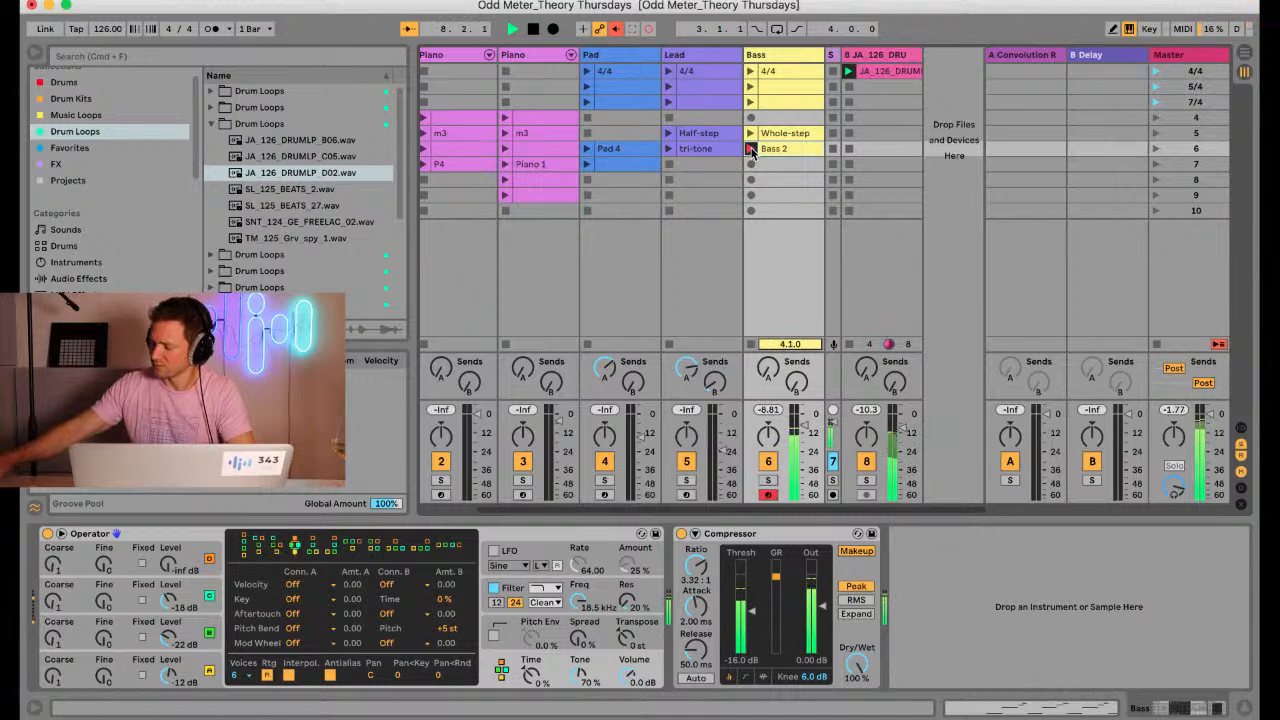
{"action": "left_click", "coordinate": [751, 148]}
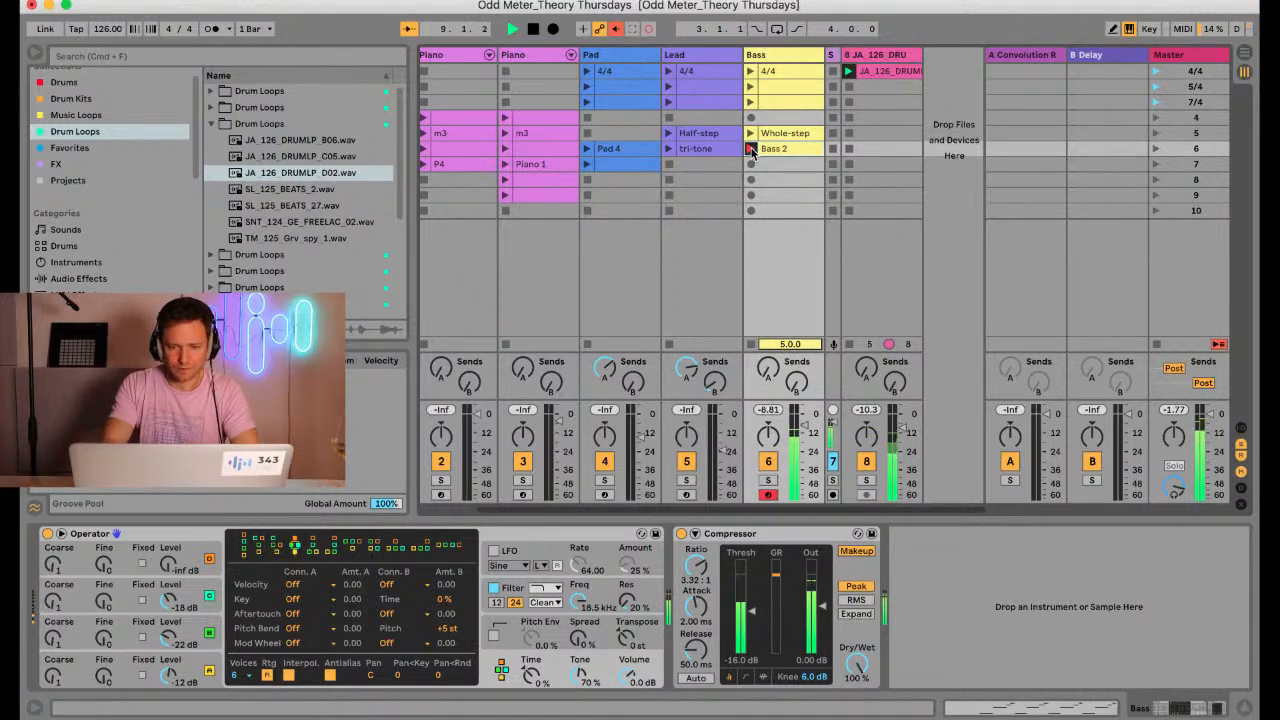
Set the Bass 2 clip's loop to span bars 2 and 3 and crop the clip to that two-bar range
{"action": "left_click", "coordinate": [769, 150]}
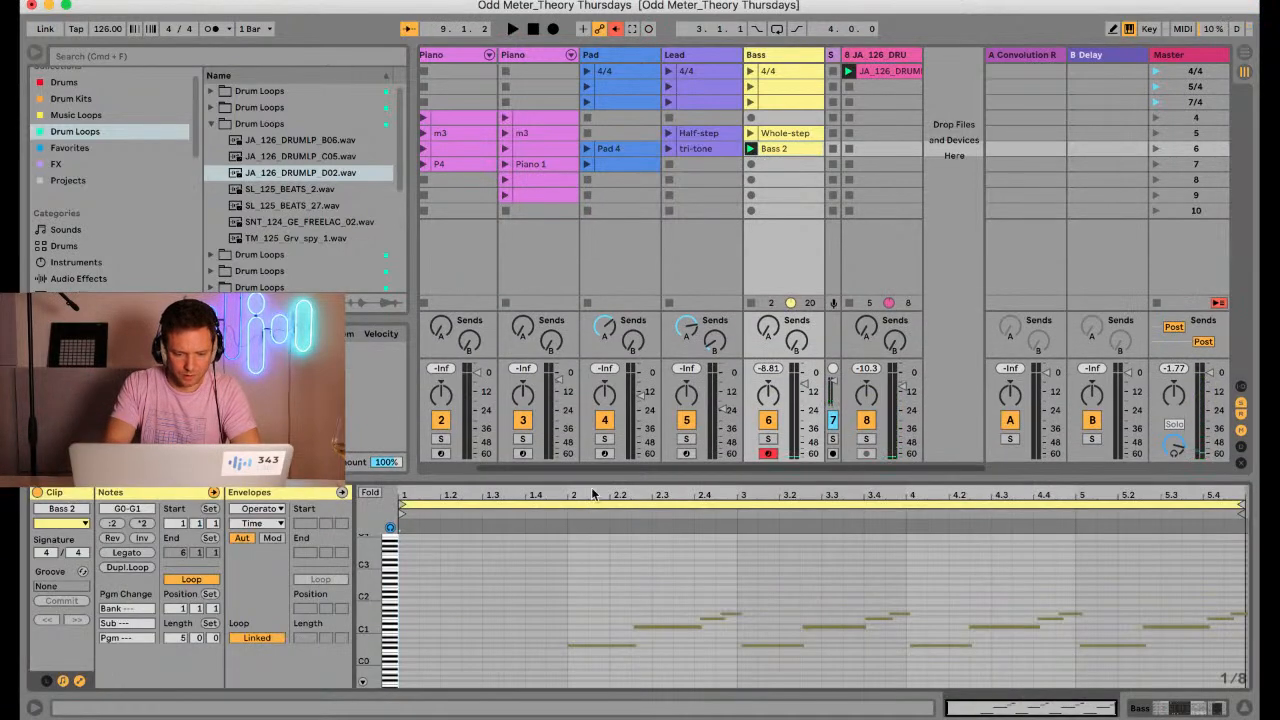
{"action": "left_click_drag", "start_coordinate": [405, 505], "coordinate": [567, 503]}
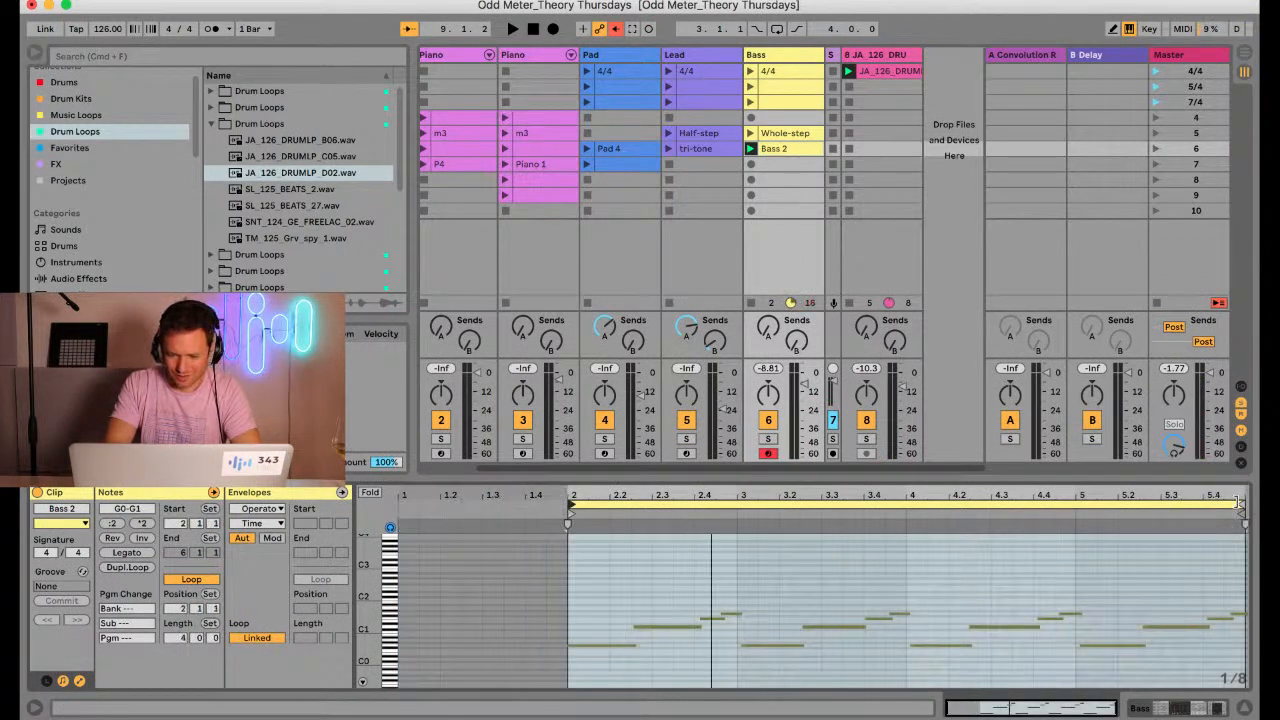
{"action": "left_click_drag", "start_coordinate": [1240, 503], "coordinate": [905, 503]}
{"action": "right_click", "coordinate": [806, 577]}
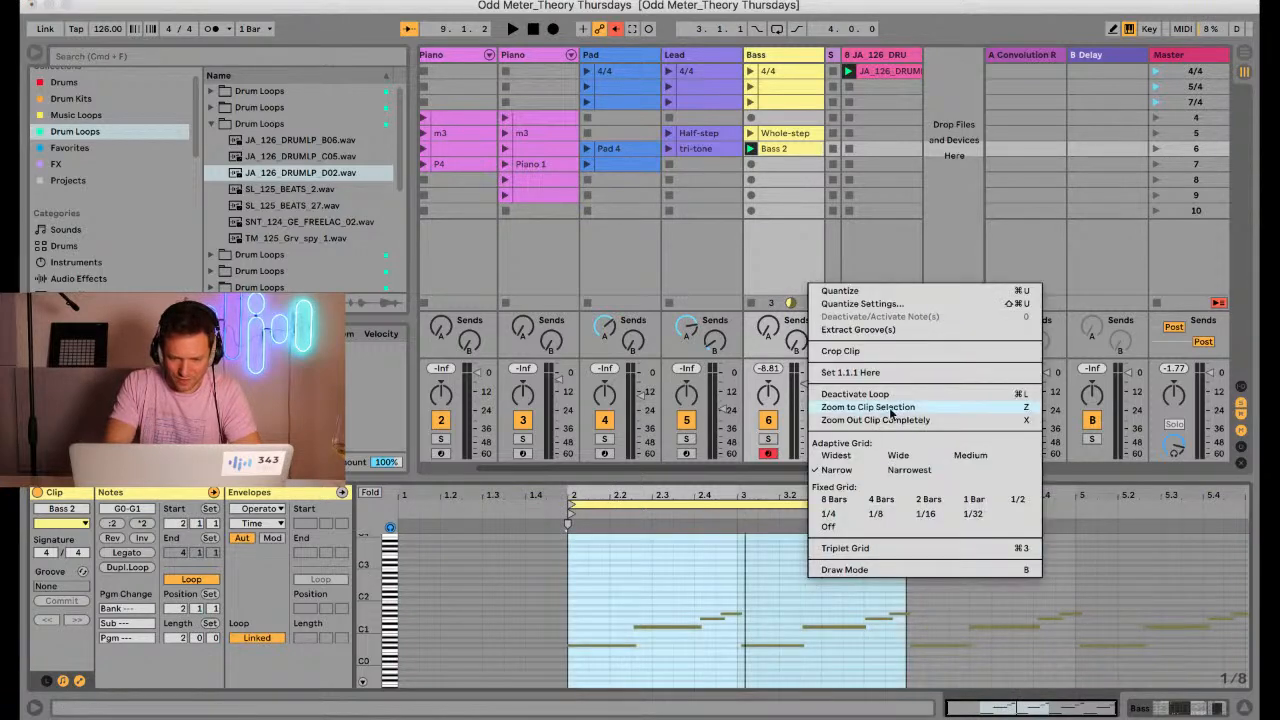
{"action": "left_click", "coordinate": [882, 354]}
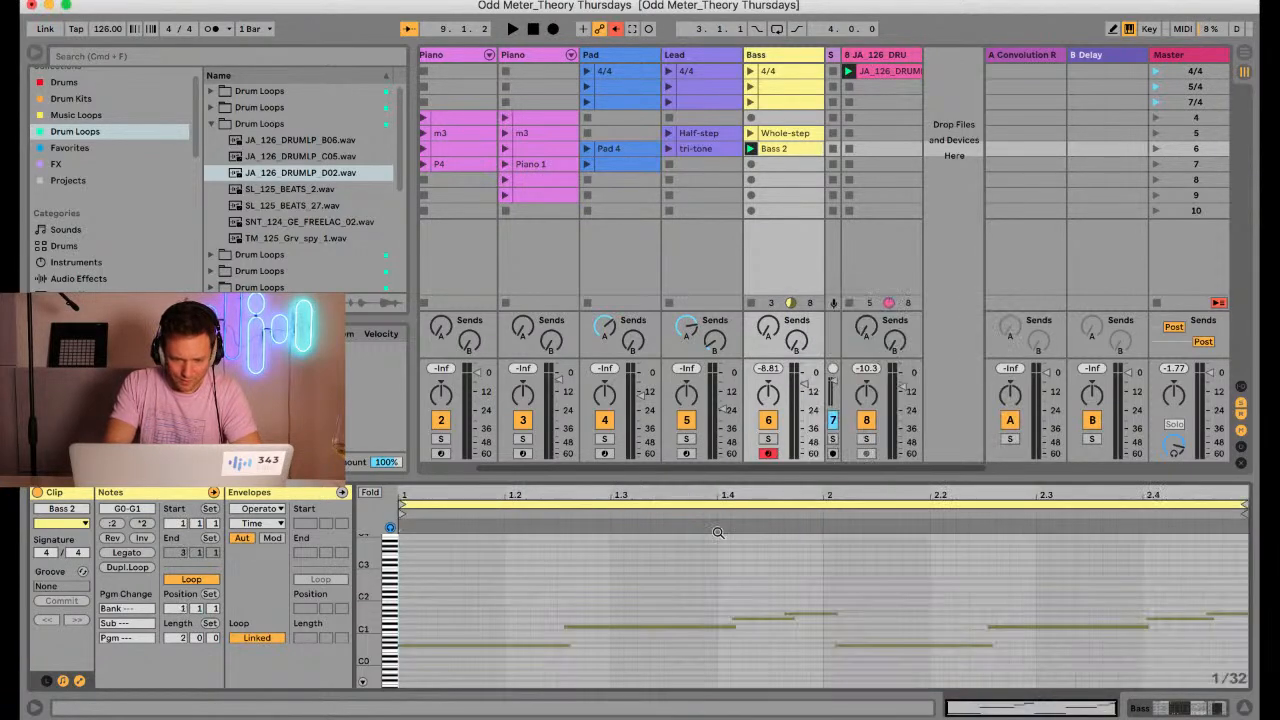
Try quantizing the start and end of all Bass 2 notes to 1/8T at 100 %, and undo it
{"action": "key", "text": "super+a"}
{"action": "key", "text": "super+shift+u"}
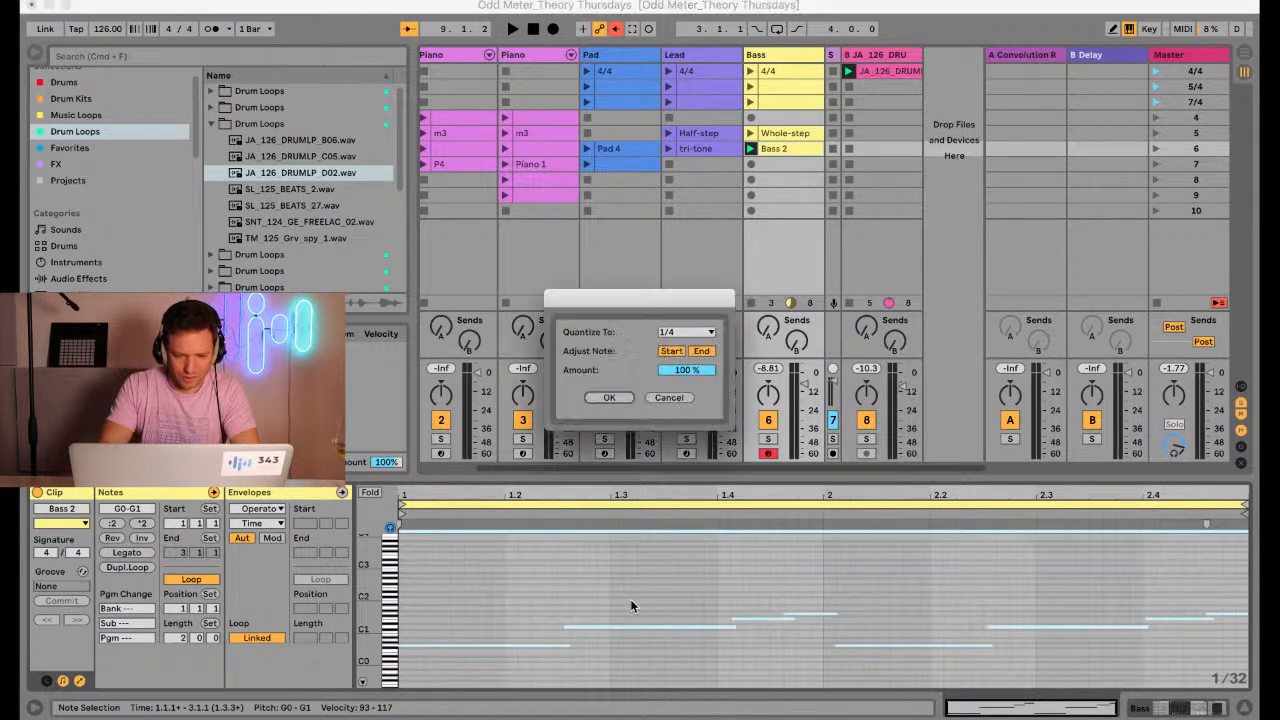
{"action": "left_click", "coordinate": [675, 331]}
{"action": "left_click", "coordinate": [668, 385]}
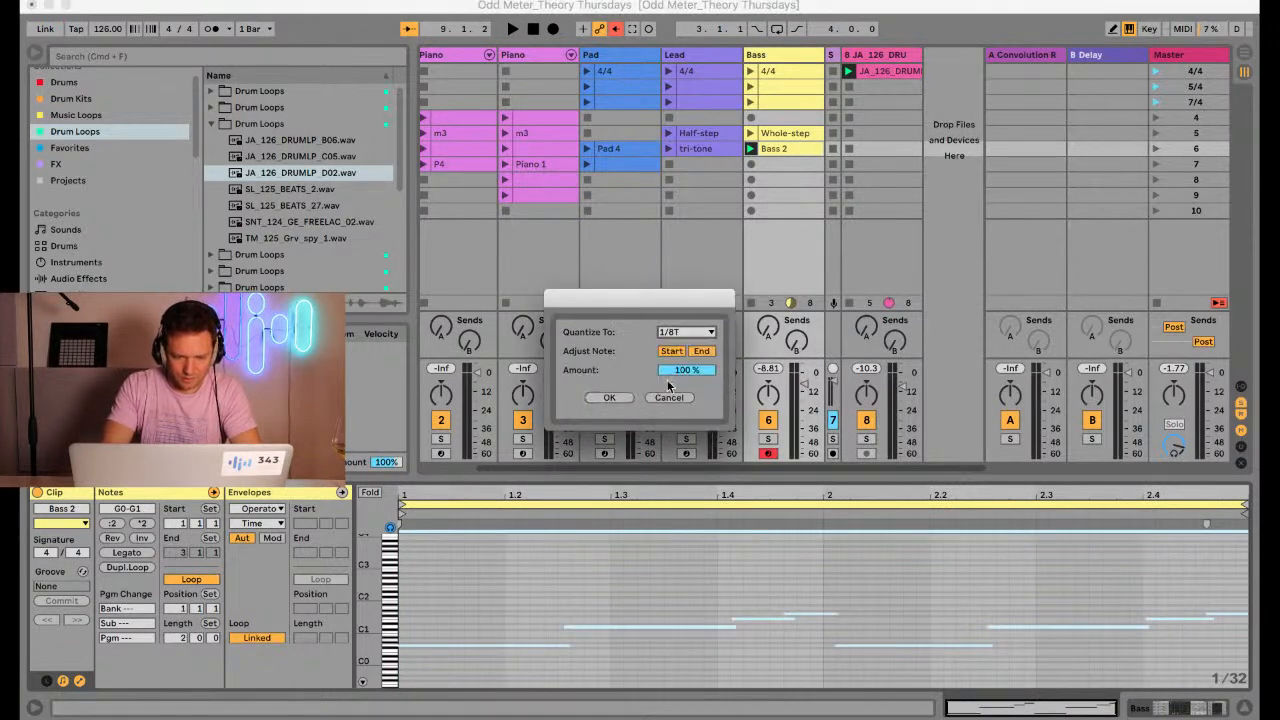
{"action": "left_click", "coordinate": [610, 398]}
{"action": "key", "text": "super+z"}
Quantize the start and end of all Bass 2 notes to 1/8 at 100 %
{"action": "key", "text": "super+shift+u"}
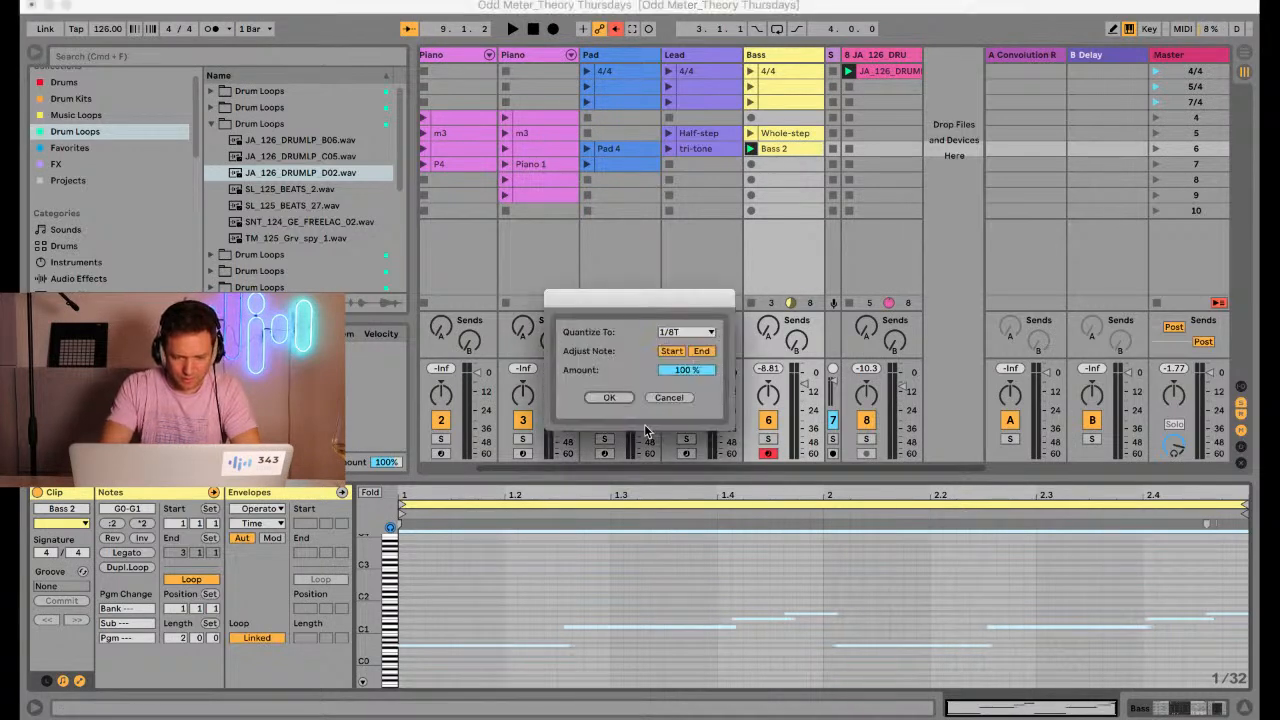
{"action": "left_click", "coordinate": [688, 333]}
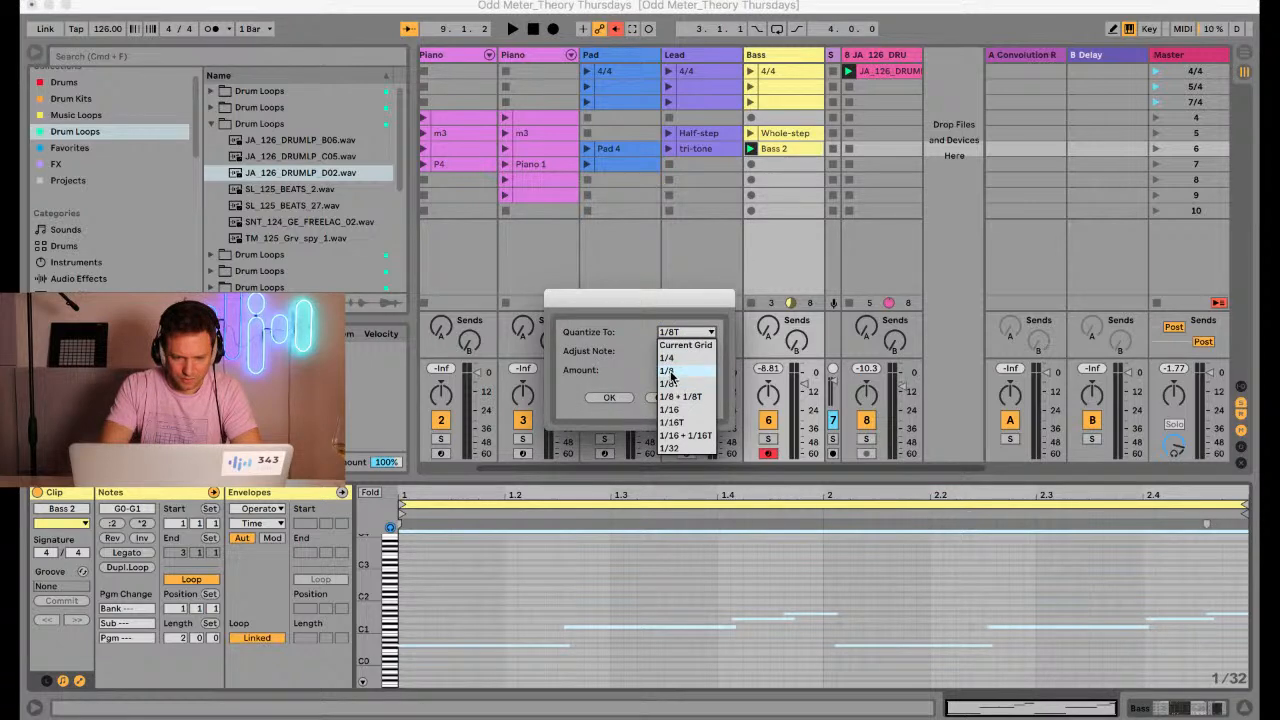
{"action": "left_click", "coordinate": [671, 372]}
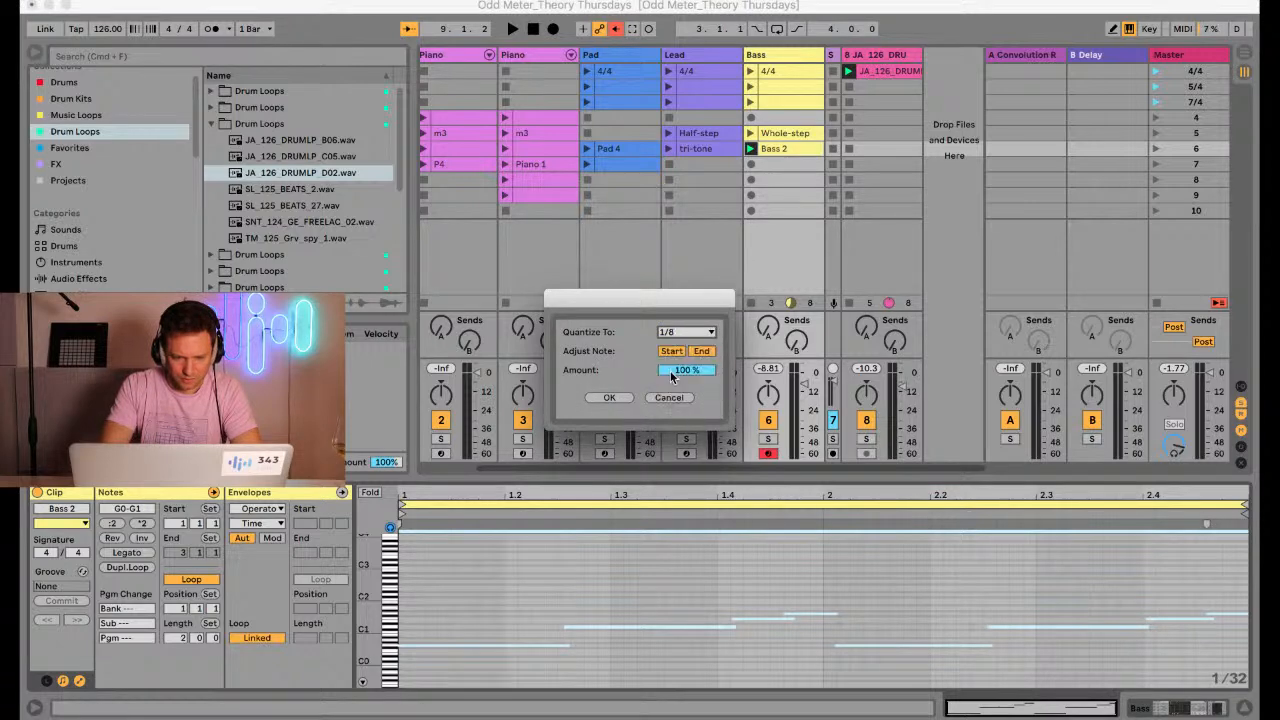
{"action": "left_click", "coordinate": [612, 397]}
Examine the Bass 2 notes in an enlarged note editor, comparing the first G0 with the first D1 and F1
{"action": "left_click_drag", "start_coordinate": [376, 572], "coordinate": [376, 590]}
{"action": "left_click_drag", "start_coordinate": [510, 479], "coordinate": [510, 243]}
{"action": "left_click_drag", "start_coordinate": [366, 437], "coordinate": [376, 438]}
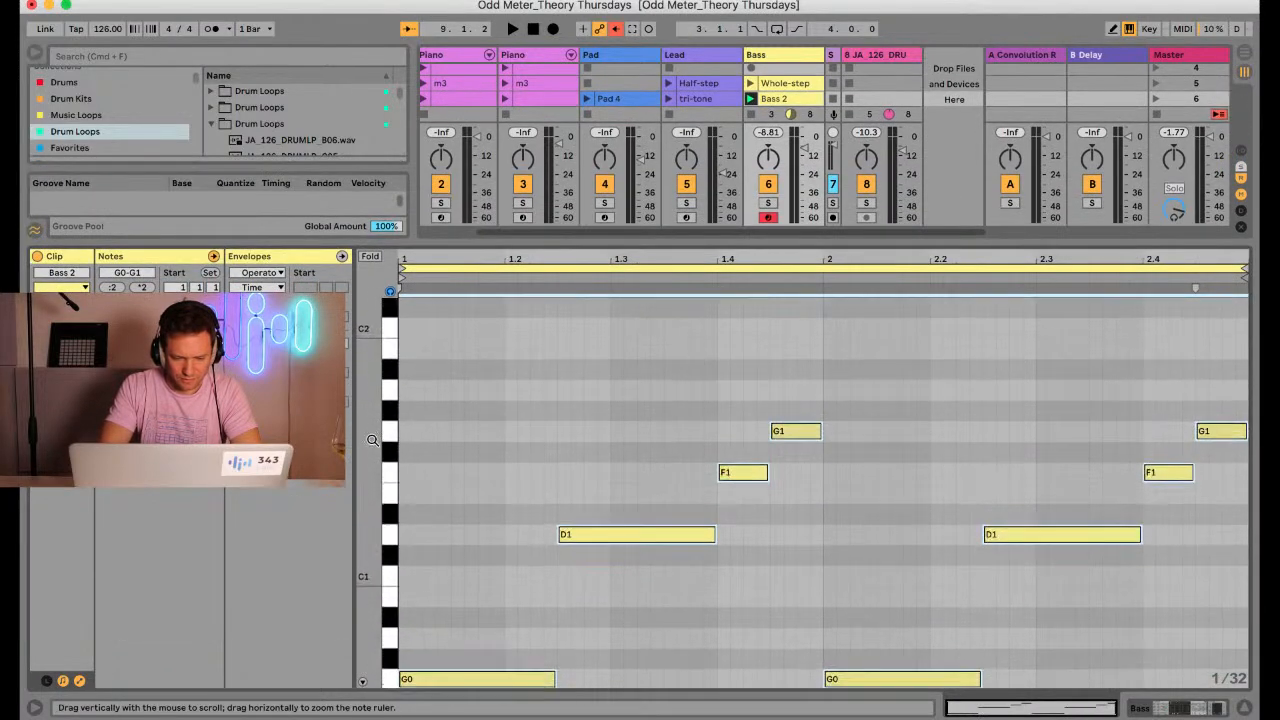
{"action": "scroll", "coordinate": [474, 597], "scroll_direction": "down", "scroll_amount": 3}
{"action": "left_click_drag", "start_coordinate": [487, 617], "coordinate": [571, 447]}
{"action": "left_click_drag", "start_coordinate": [517, 626], "coordinate": [591, 347]}
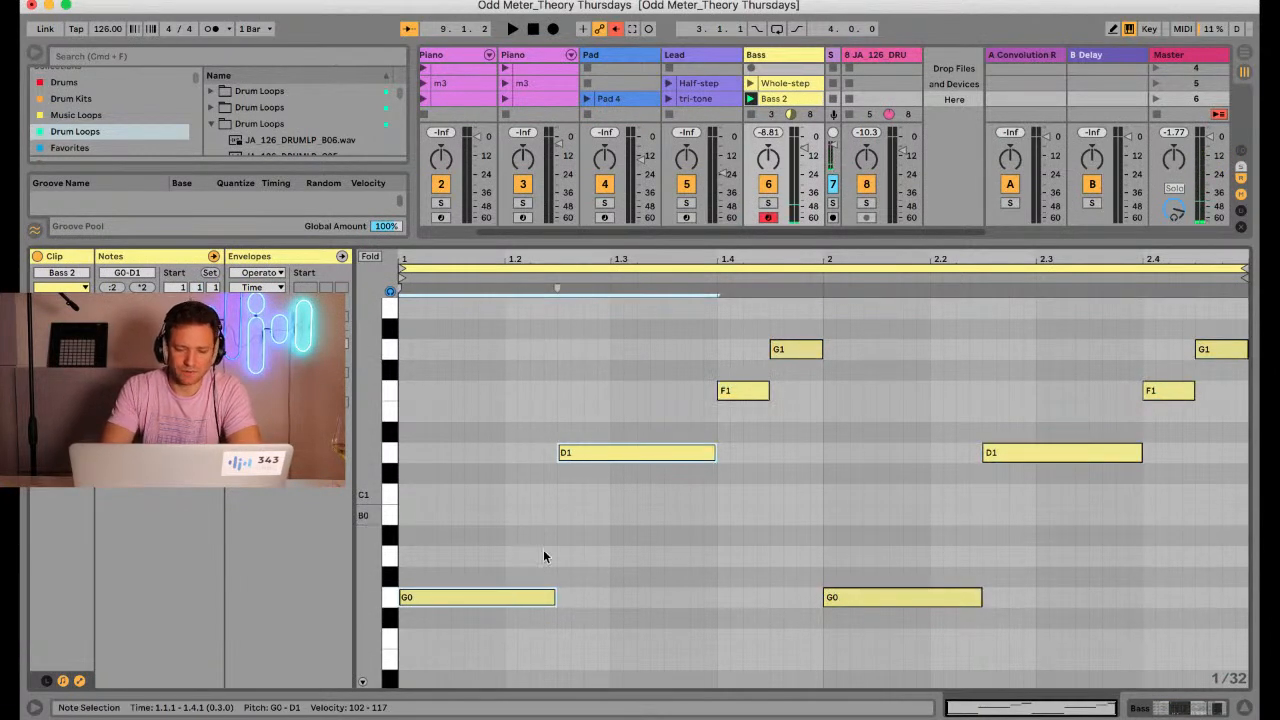
{"action": "left_click", "coordinate": [728, 393]}
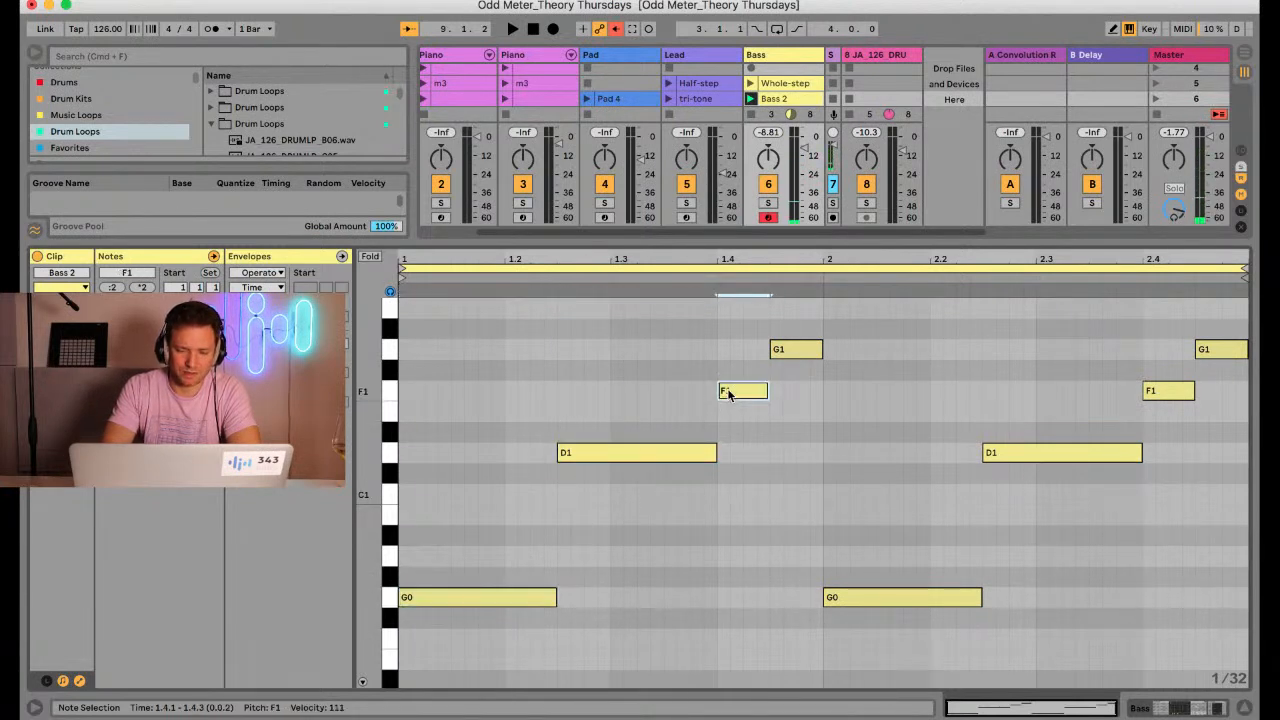
{"action": "left_click", "coordinate": [526, 594]}
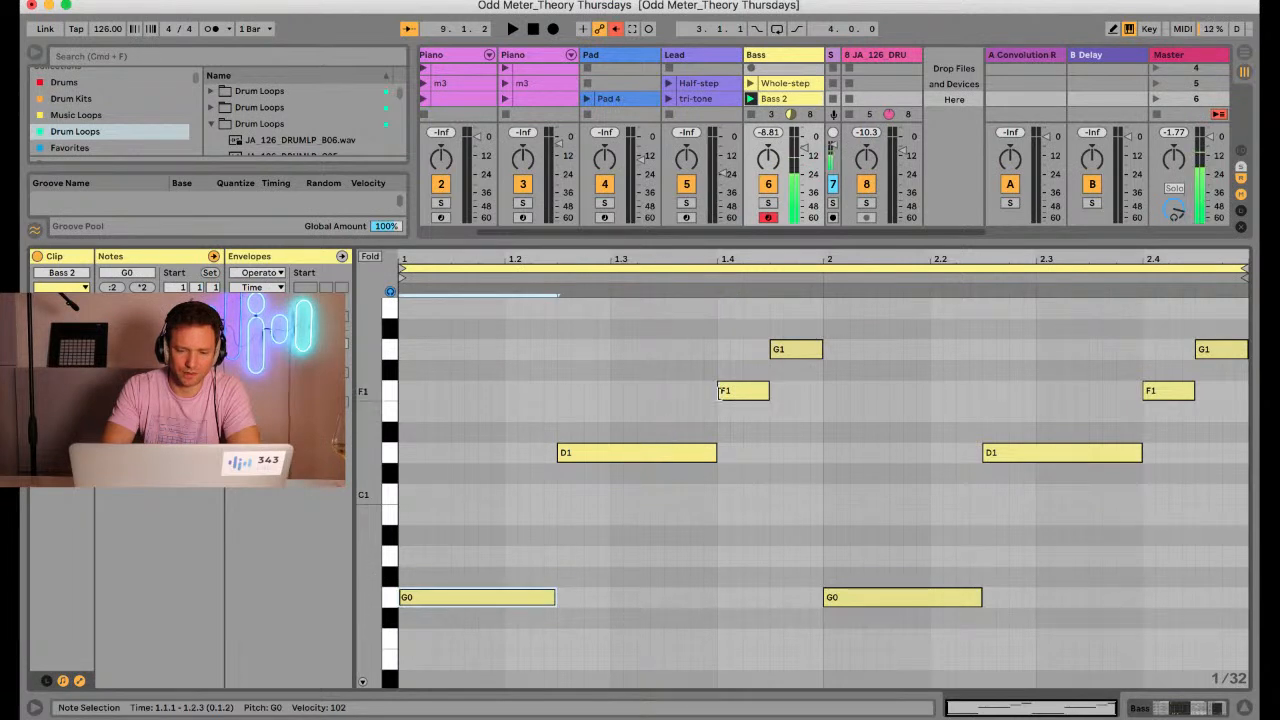
Deactivate the first D1 note of the Bass 2 clip and play the bass line over the drum loop
{"action": "left_click", "coordinate": [670, 453]}
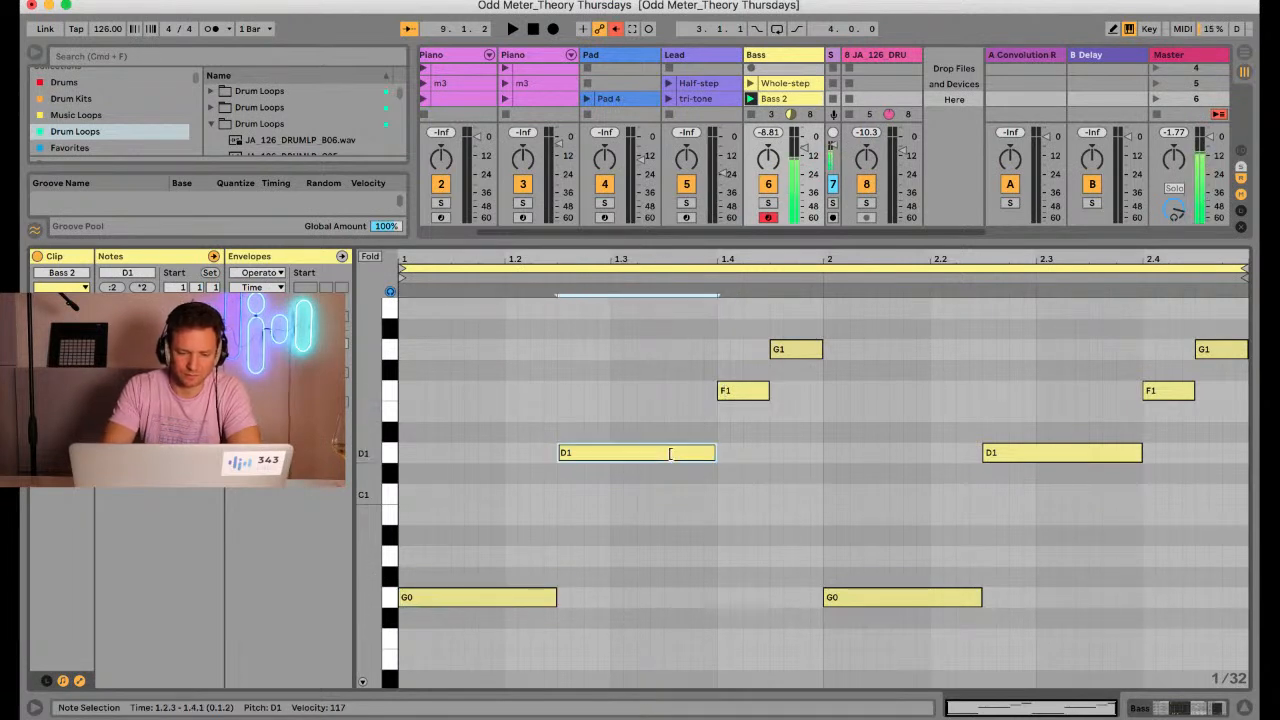
{"action": "key", "text": "0"}
{"action": "key", "text": "space"}
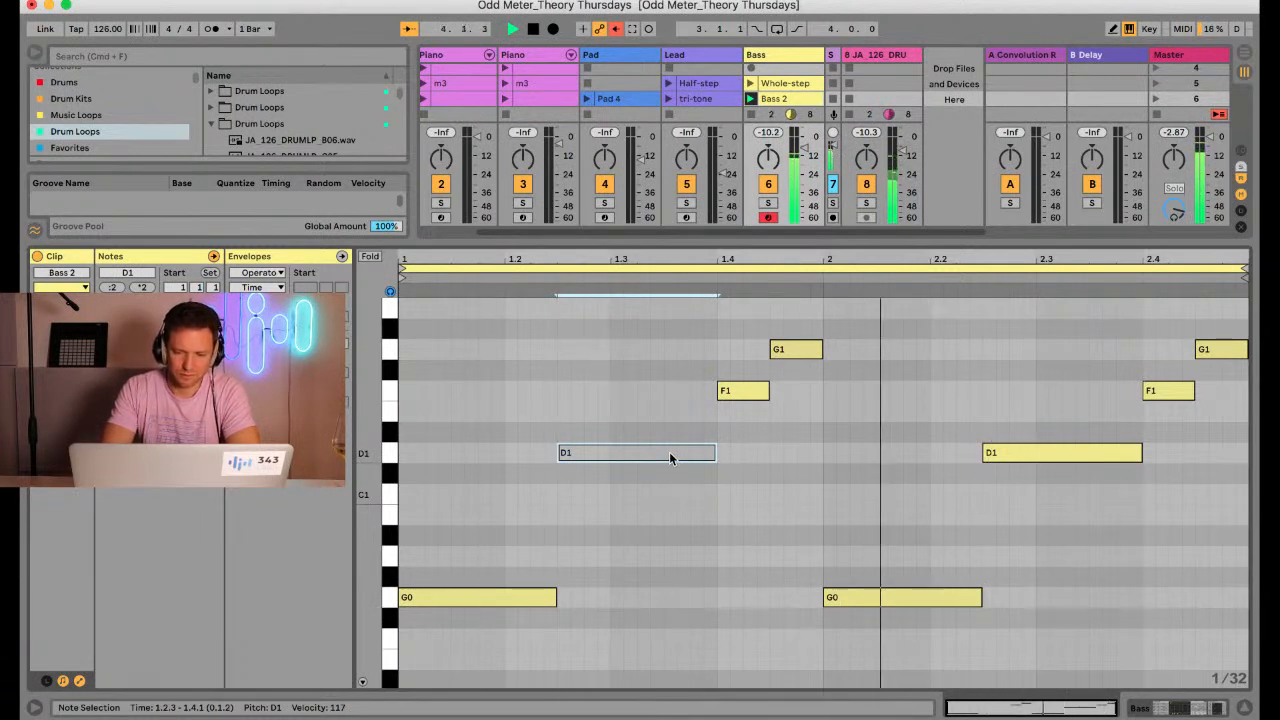
Audition the first G0 and F1 notes, replay the bass line over the drums and select the deactivated D1 note
{"action": "left_click", "coordinate": [497, 595]}
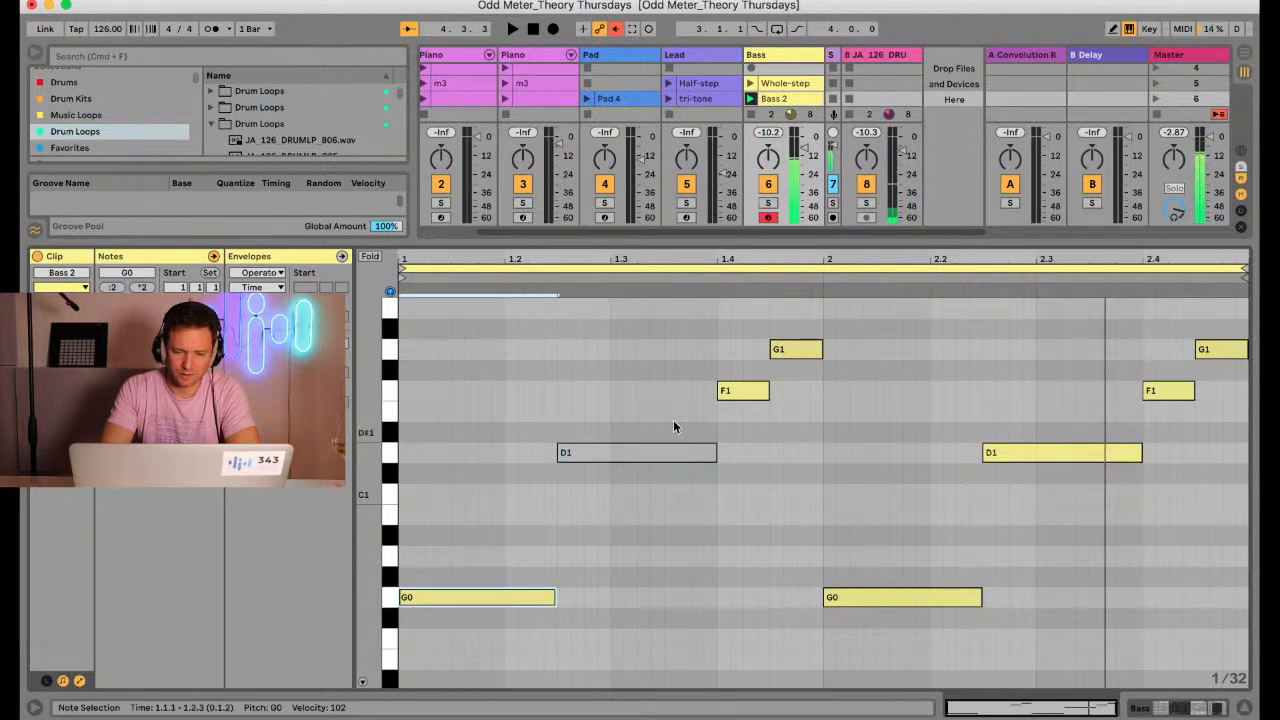
{"action": "left_click", "coordinate": [730, 390]}
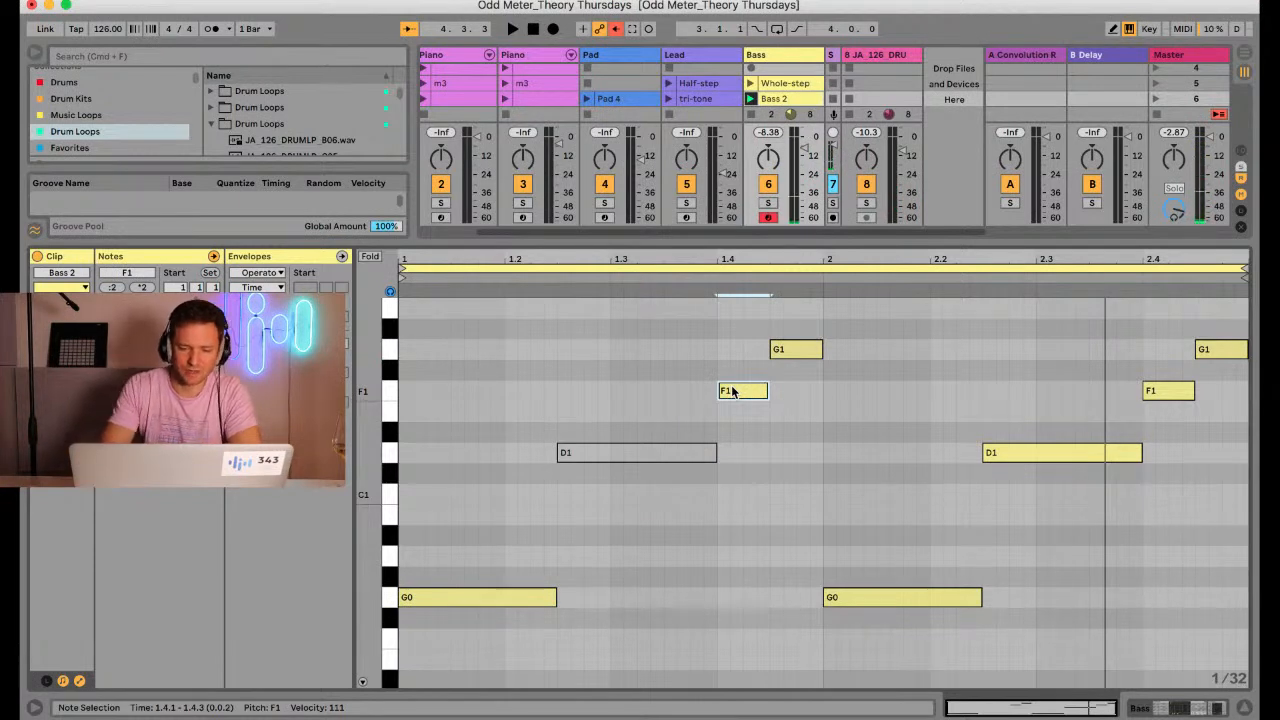
{"action": "key", "text": "space"}
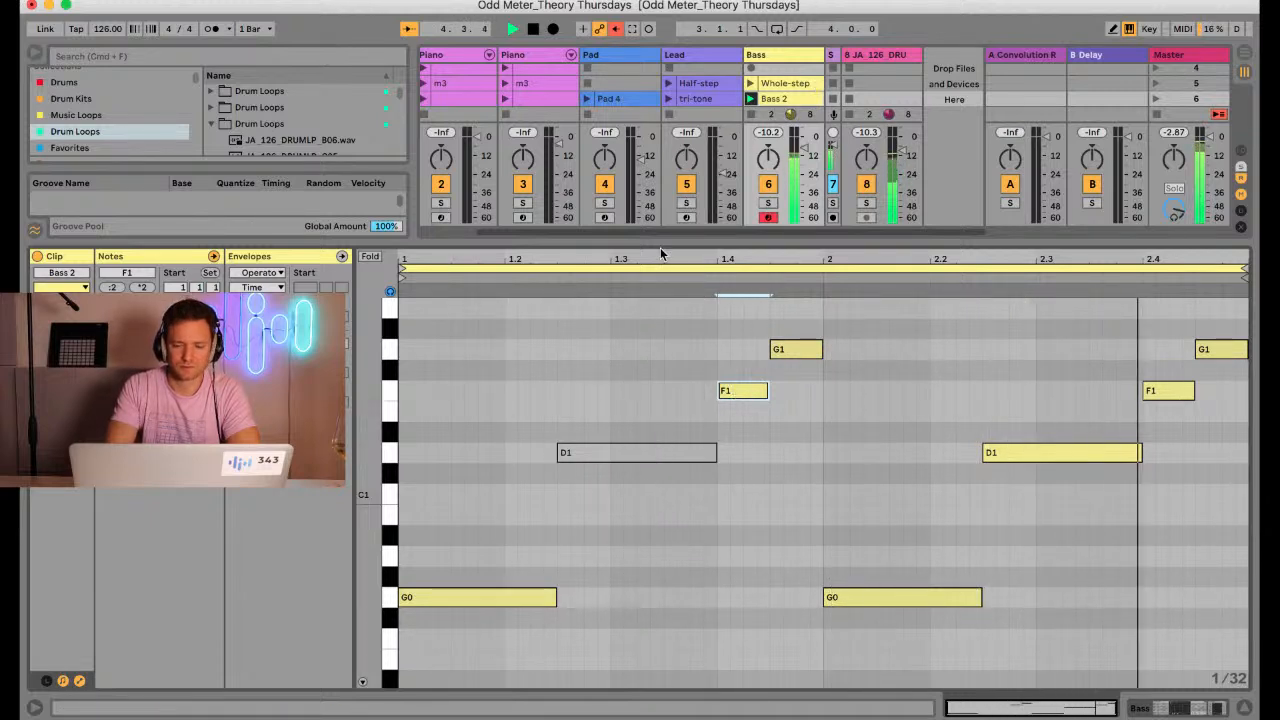
{"action": "left_click", "coordinate": [610, 454]}
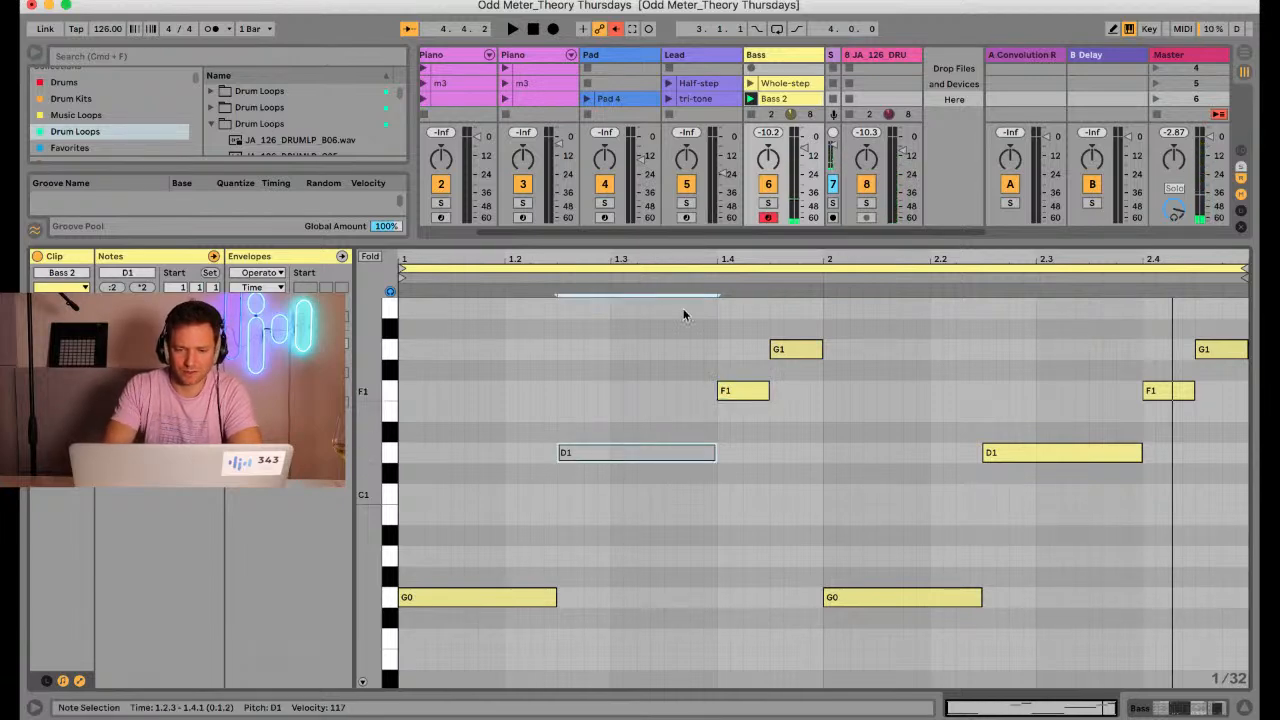
Arm Piano track 3 for recording and insert three empty scenes below scene 10
{"action": "left_click_drag", "start_coordinate": [670, 245], "coordinate": [650, 456]}
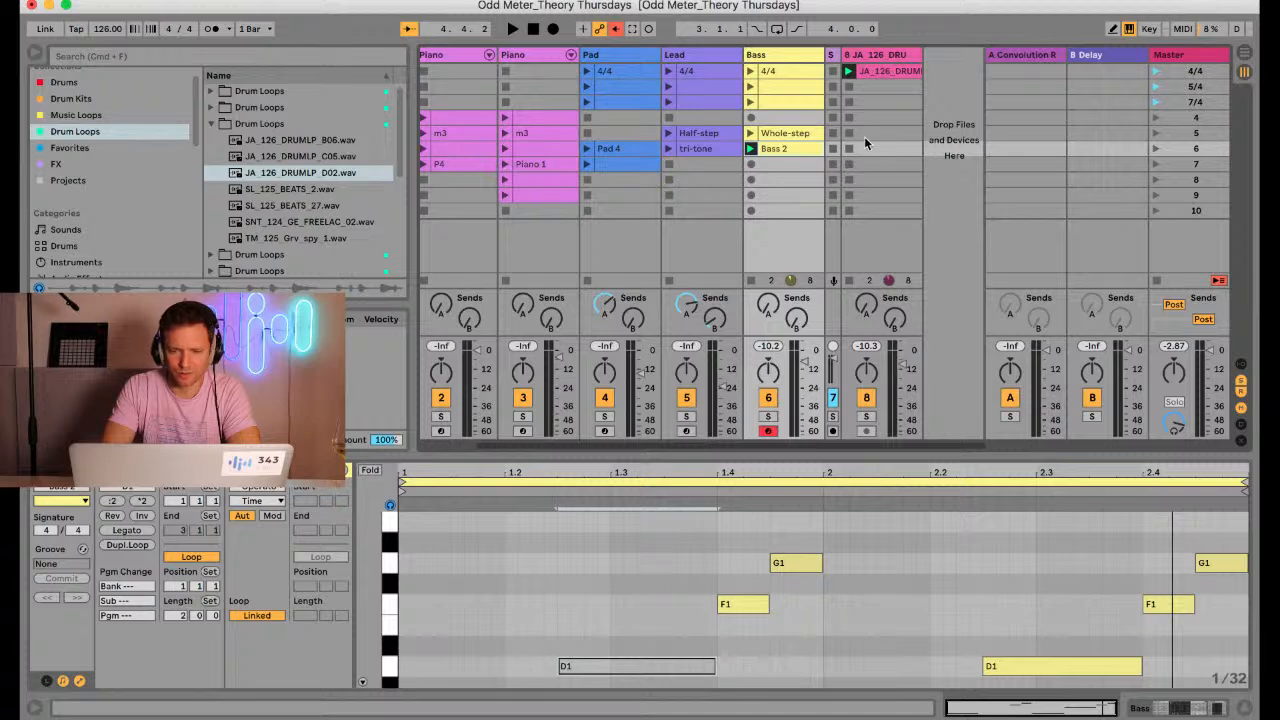
{"action": "scroll", "coordinate": [669, 208], "scroll_direction": "left", "scroll_amount": 3}
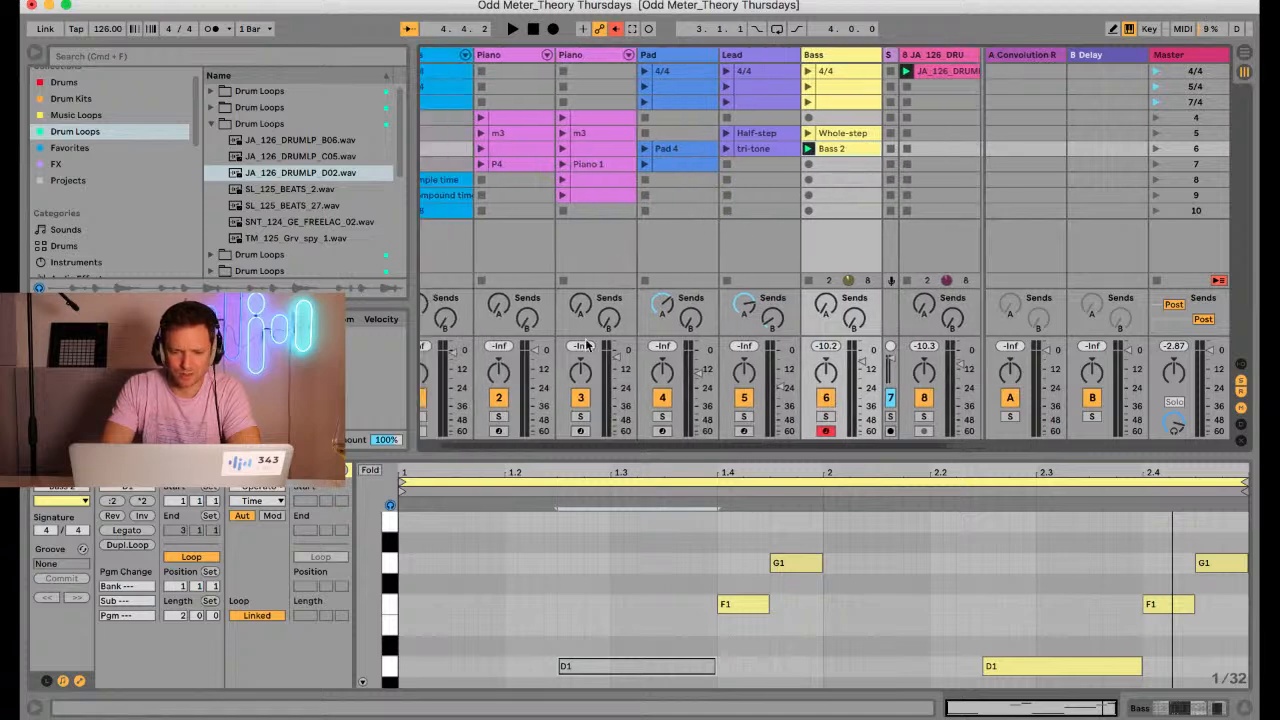
{"action": "left_click", "coordinate": [580, 431]}
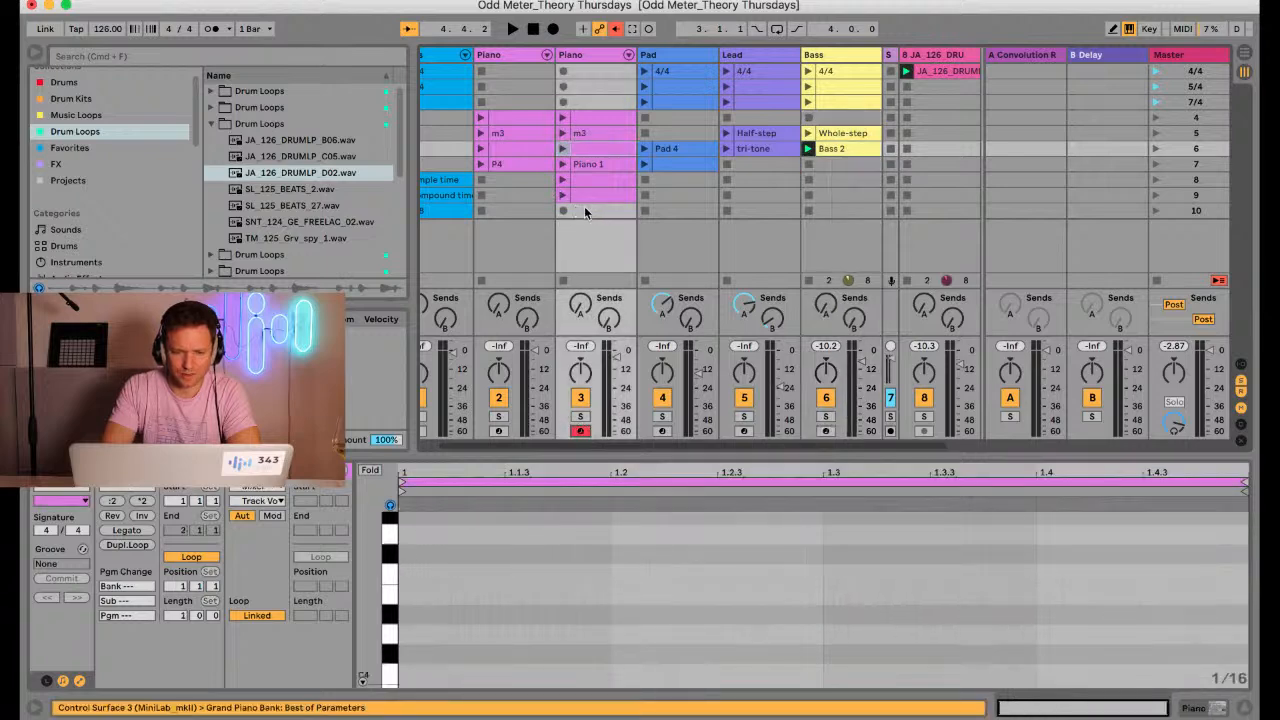
{"action": "left_click", "coordinate": [585, 212]}
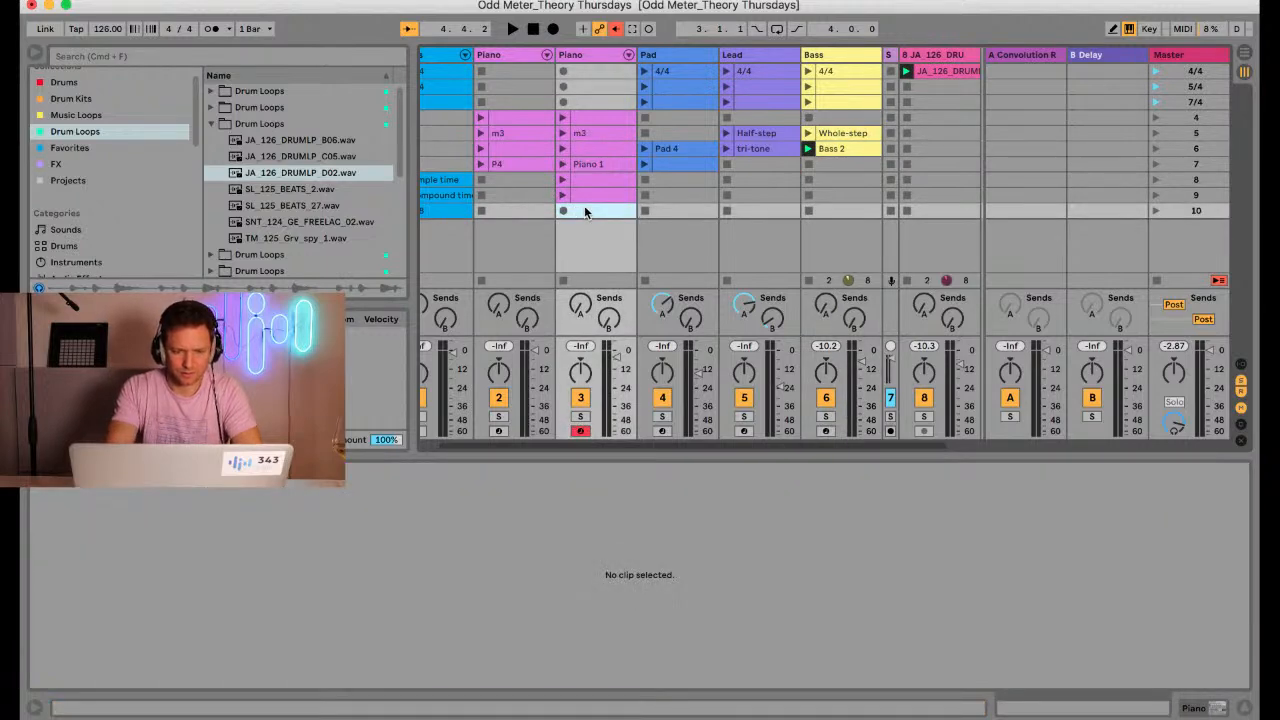
{"action": "key", "text": "super+i"}
{"action": "key", "text": "super+i"}
{"action": "key", "text": "super+i"}
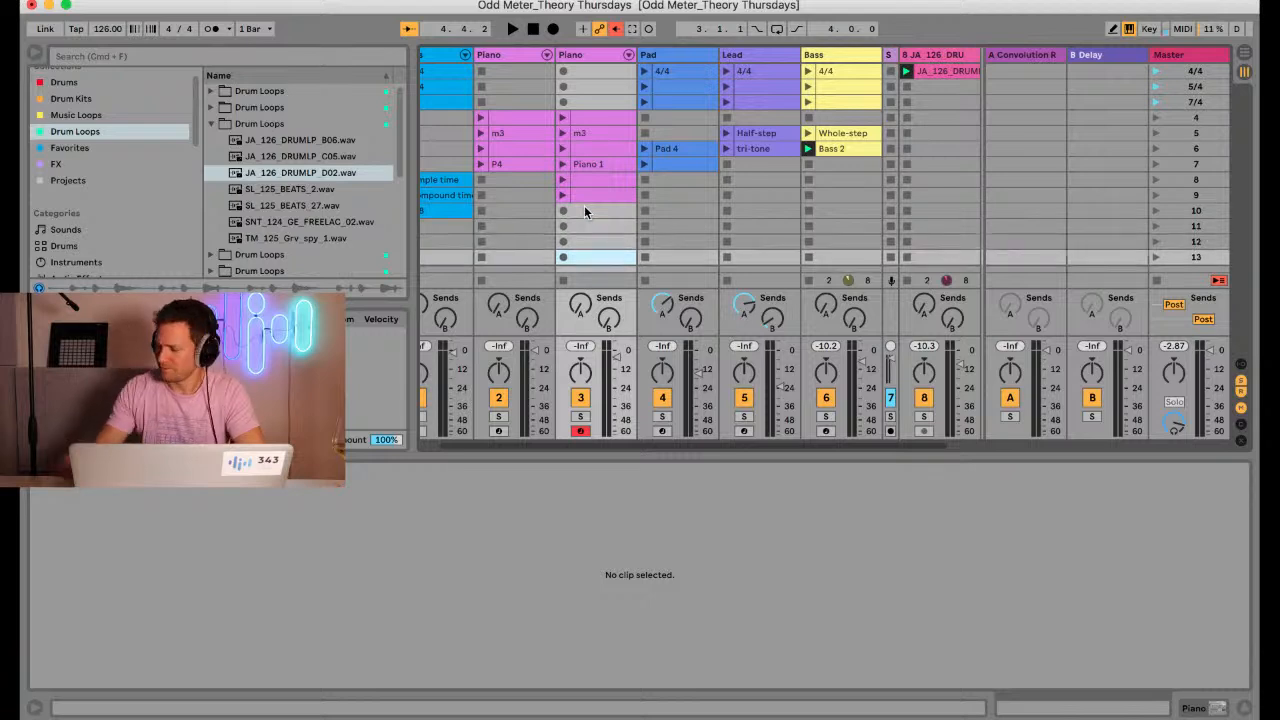
{"action": "left_click", "coordinate": [585, 210]}
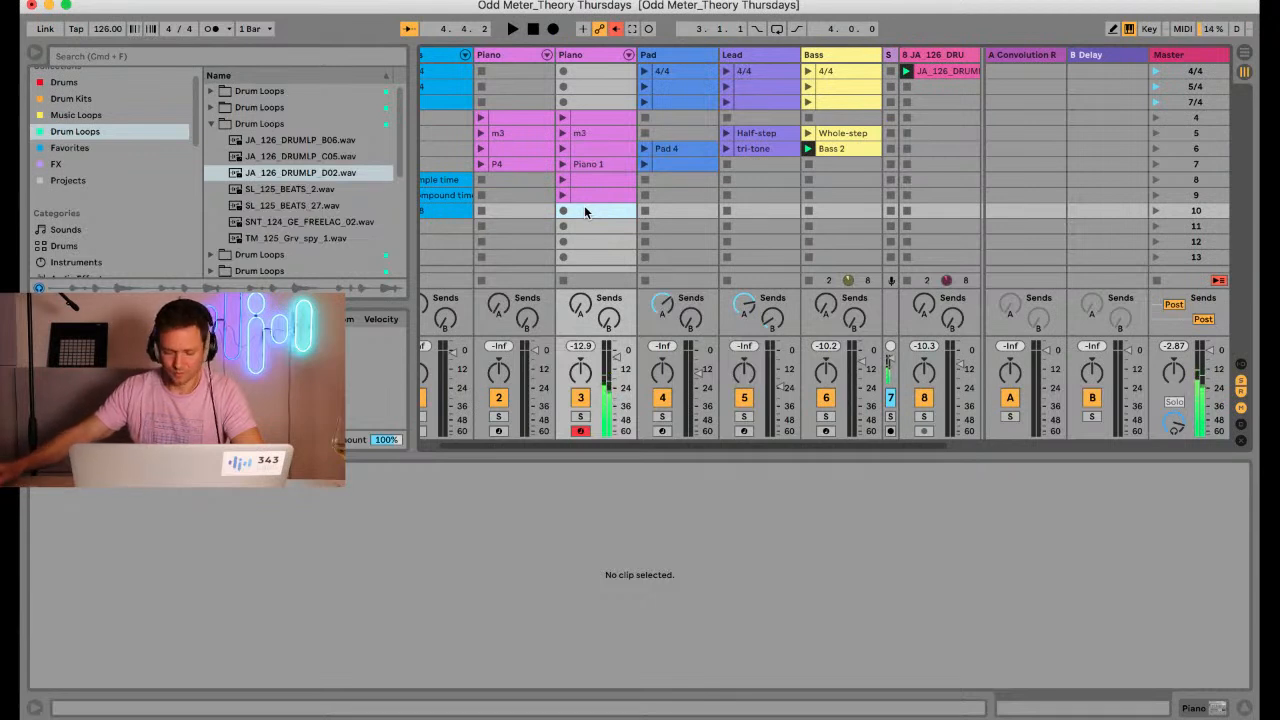
Play the Bass 2 line over the drum loop several times while rehearsing a piano part on track 3
{"action": "key", "text": "space"}
{"action": "key", "text": "space"}
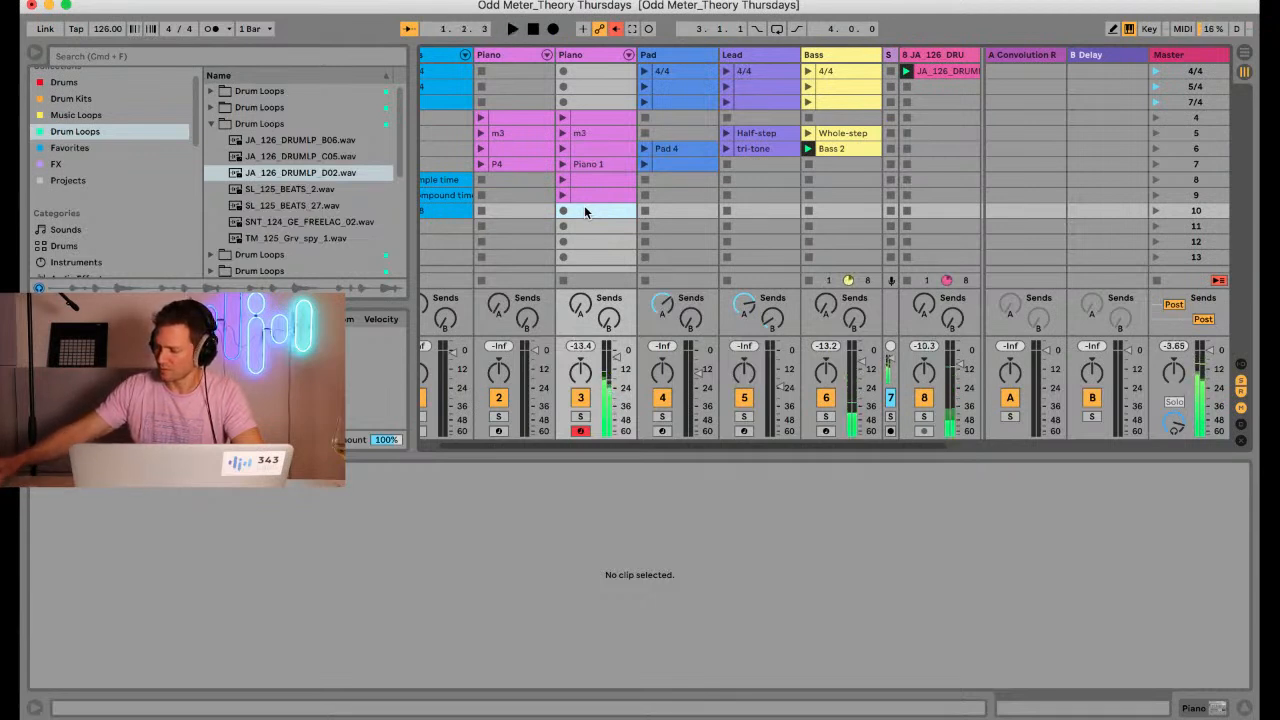
{"action": "key", "text": "space"}
{"action": "key", "text": "space"}
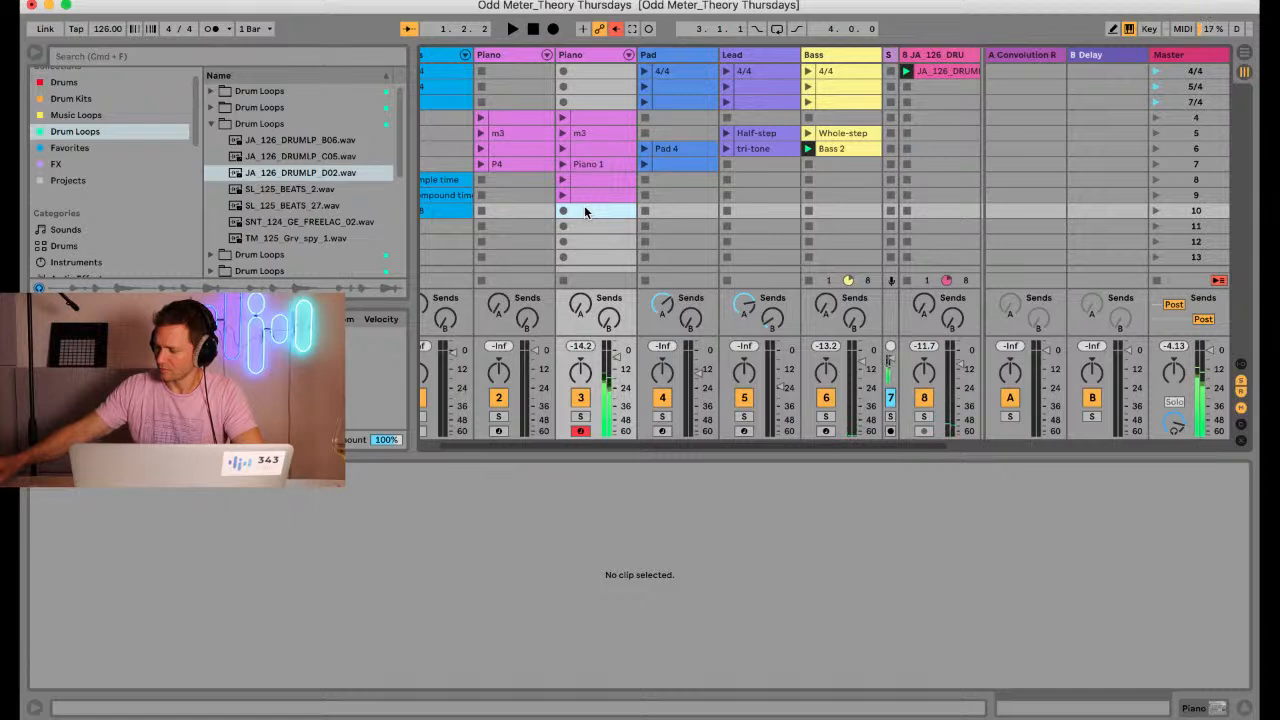
{"action": "key", "text": "space"}
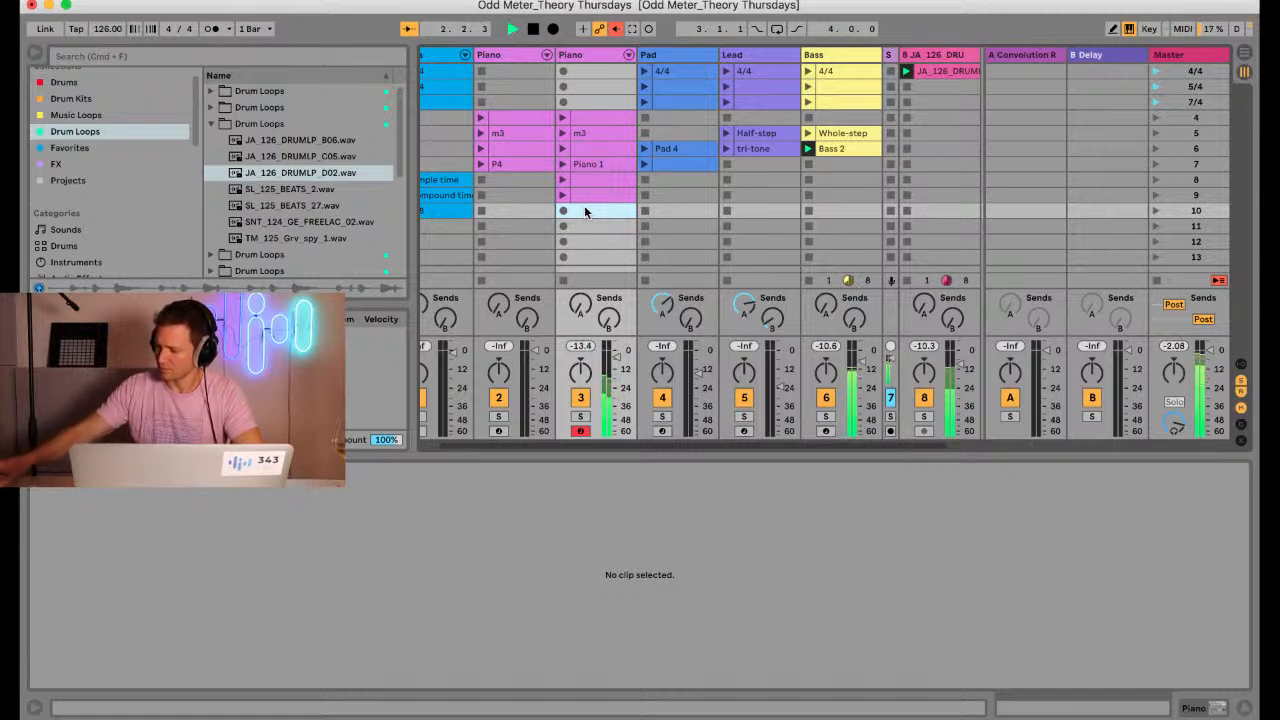
{"action": "key", "text": "space"}
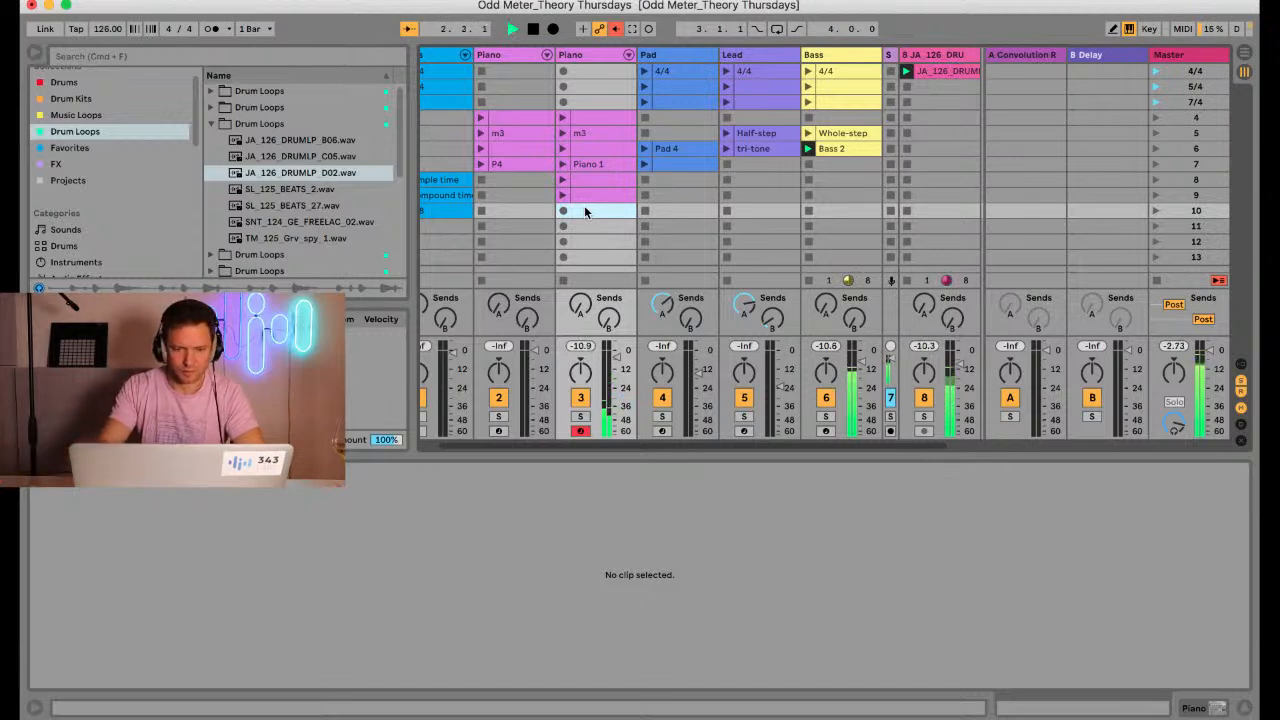
{"action": "key", "text": "space"}
{"action": "left_click", "coordinate": [563, 211]}
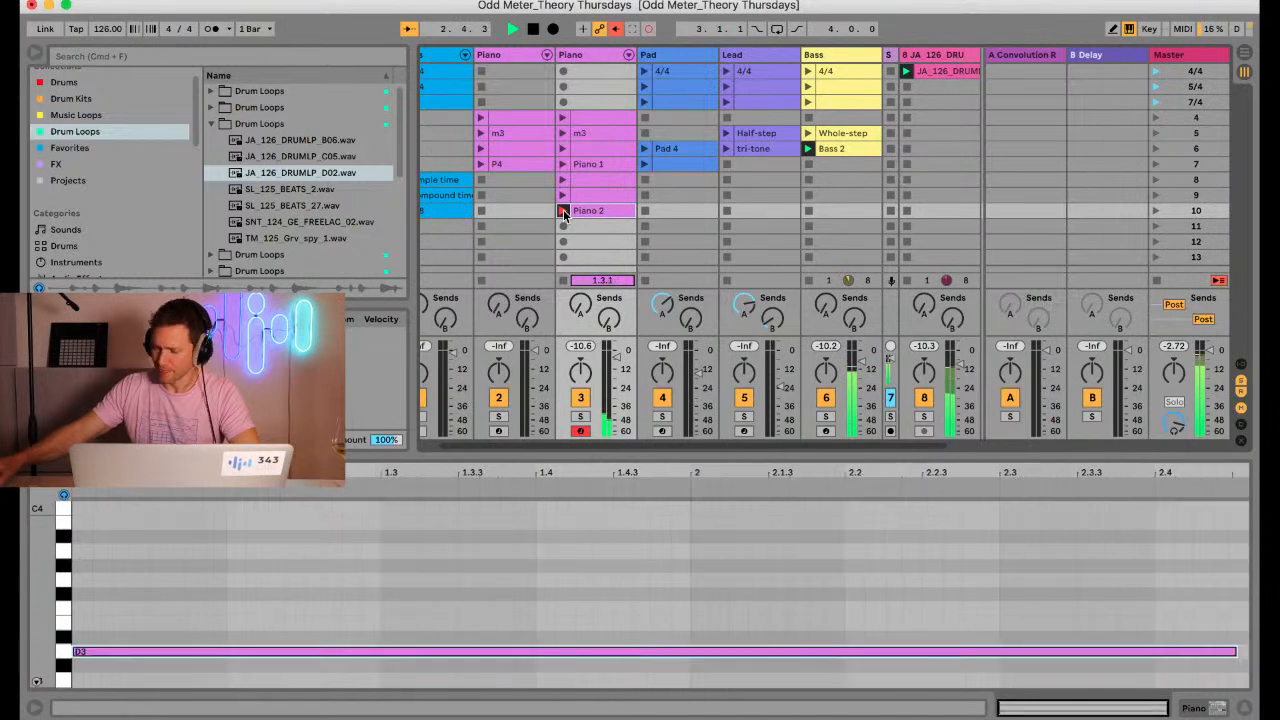
{"action": "key", "text": "space"}
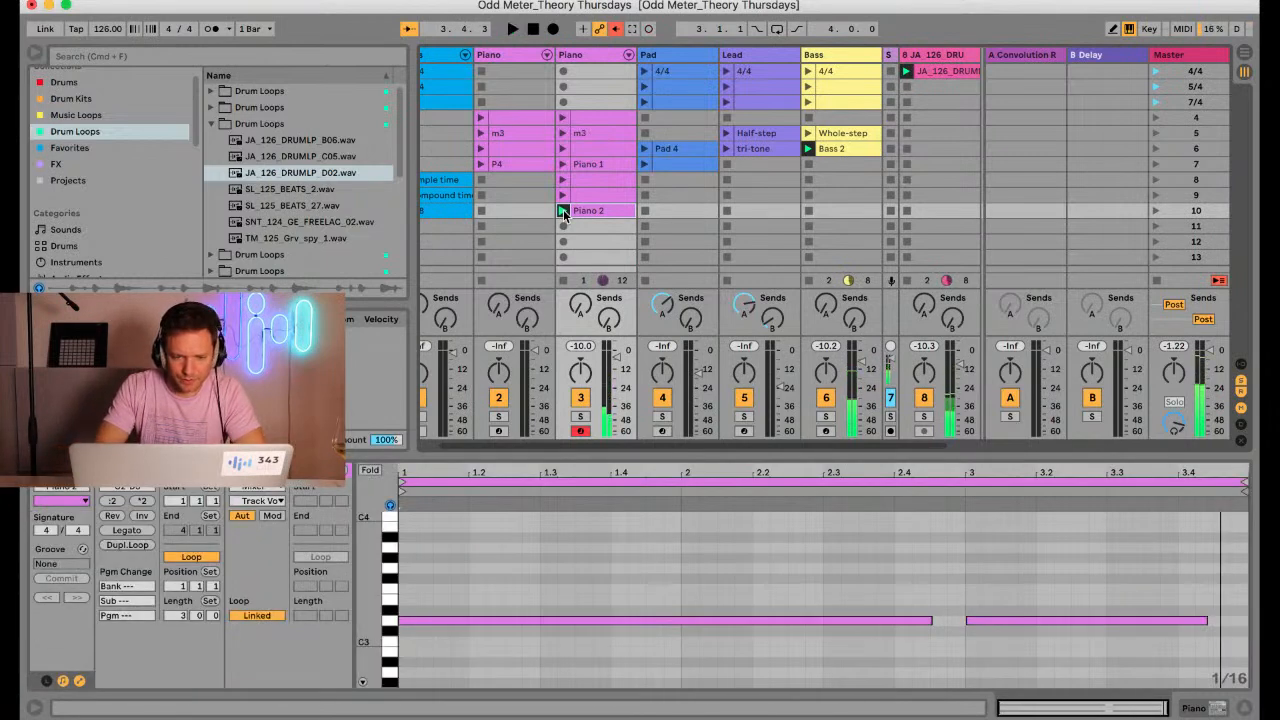
{"action": "key", "text": "Delete"}
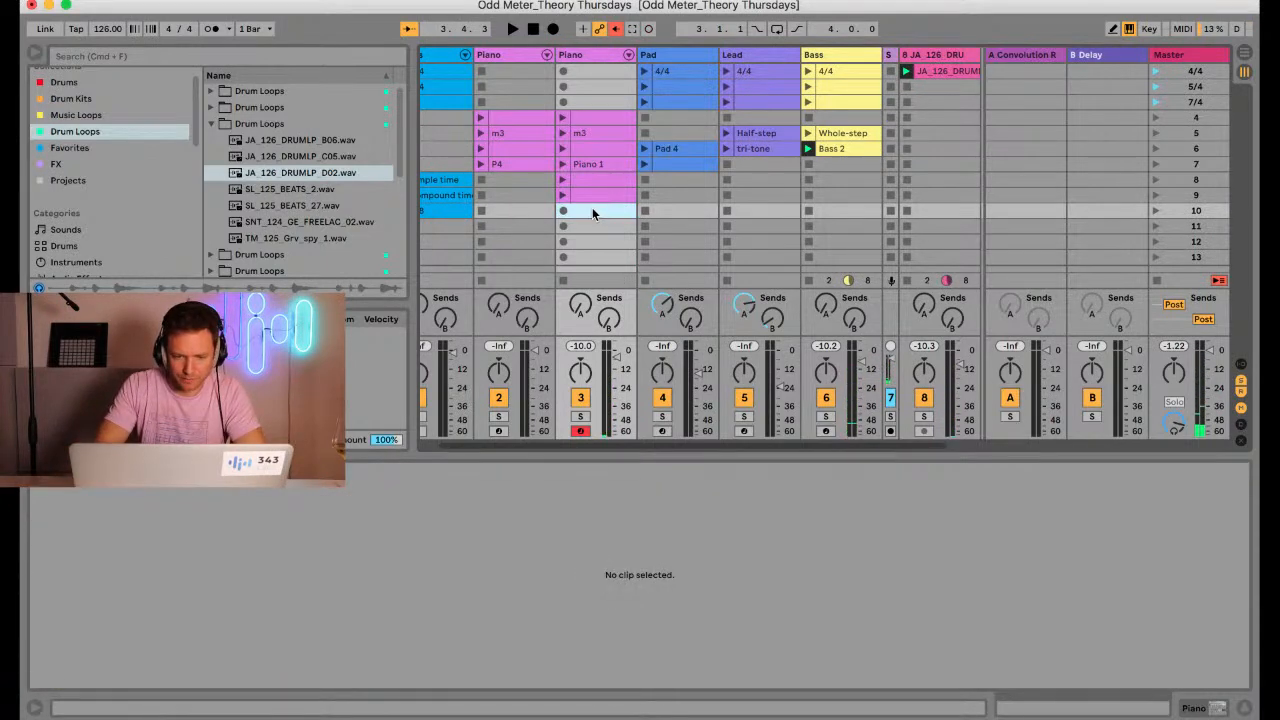
Arm the Pad track and record a four-bar clip of held G2 and D3 notes in scene 9 over the bass and drums
{"action": "left_click", "coordinate": [662, 431]}
{"action": "left_click", "coordinate": [646, 195]}
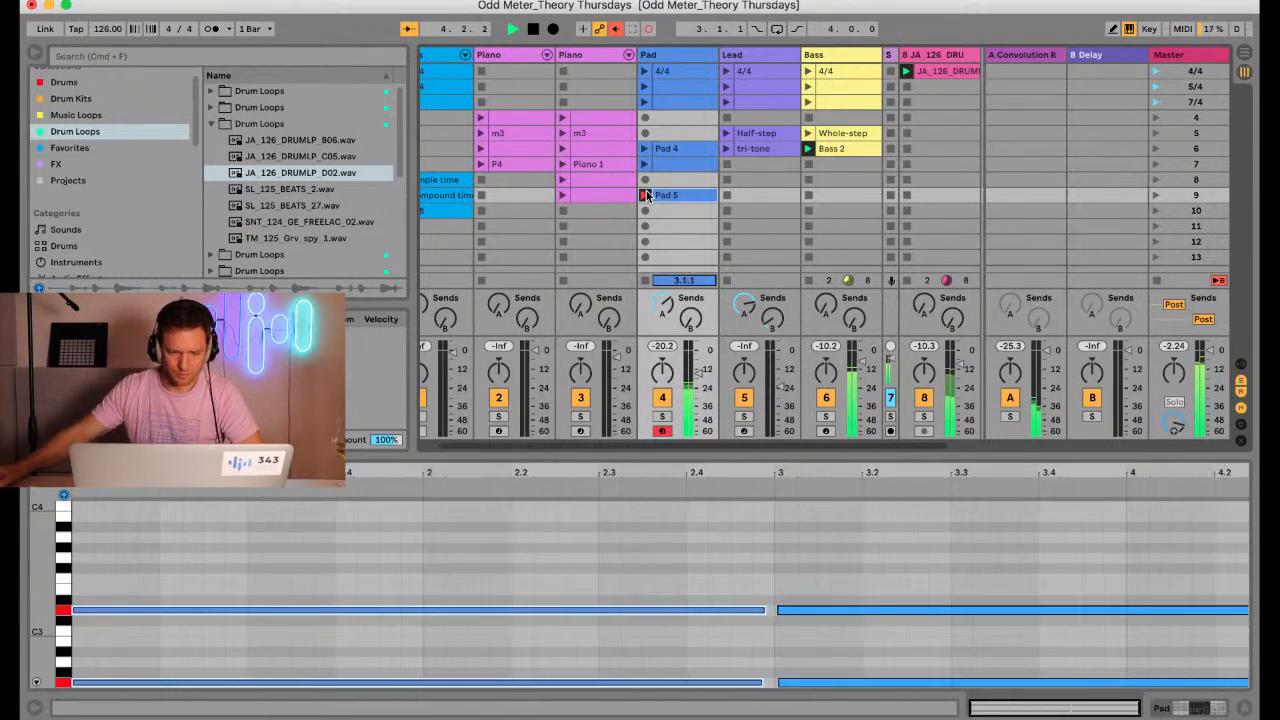
{"action": "left_click", "coordinate": [645, 194]}
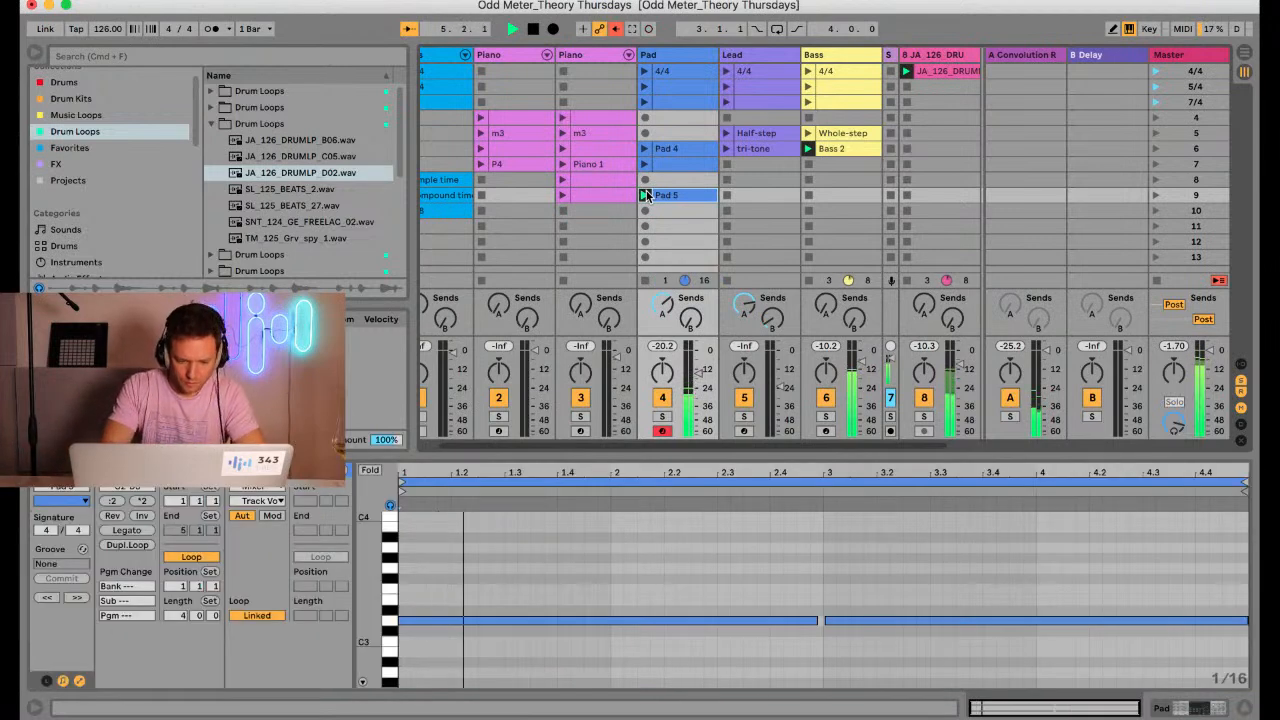
{"action": "left_click_drag", "start_coordinate": [700, 452], "coordinate": [692, 263]}
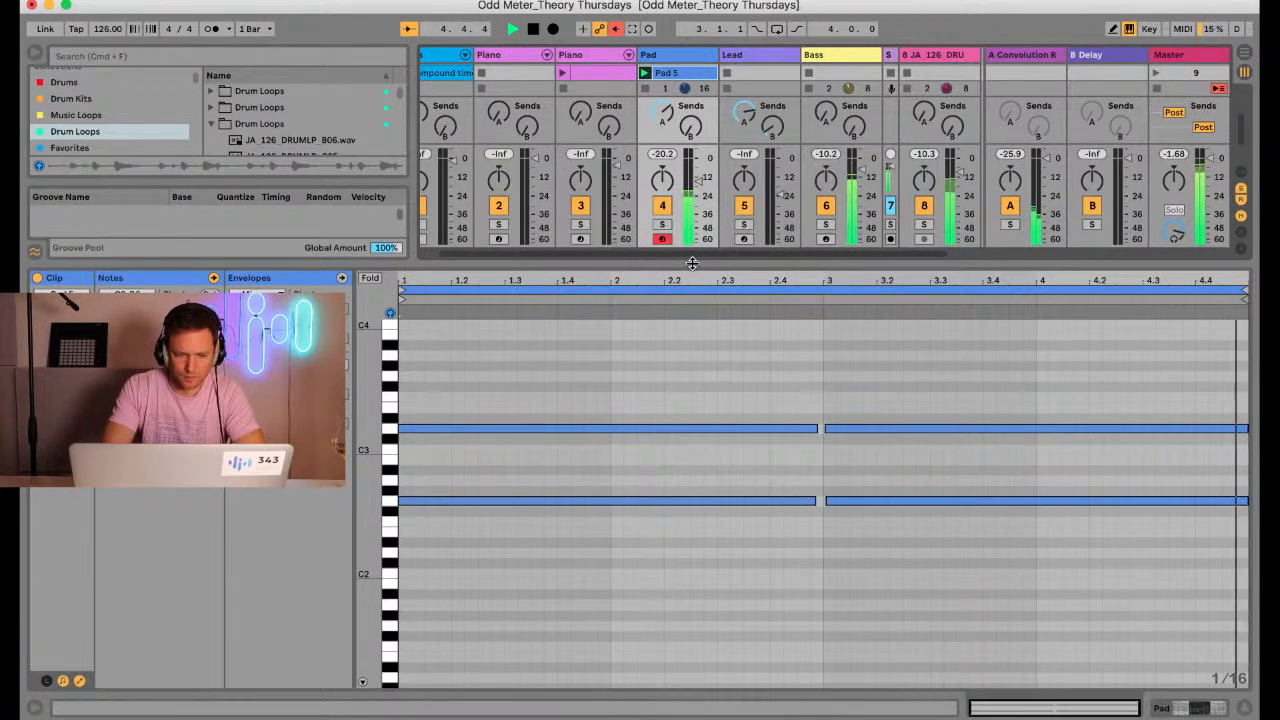
{"action": "key", "text": "space"}
Duplicate both G2 notes of the Pad 5 clip up to A#2, keeping the original G2 and D3 notes
{"action": "left_click", "coordinate": [429, 460]}
{"action": "left_click_drag", "start_coordinate": [377, 455], "coordinate": [371, 454]}
{"action": "left_click_drag", "start_coordinate": [465, 601], "coordinate": [465, 372]}
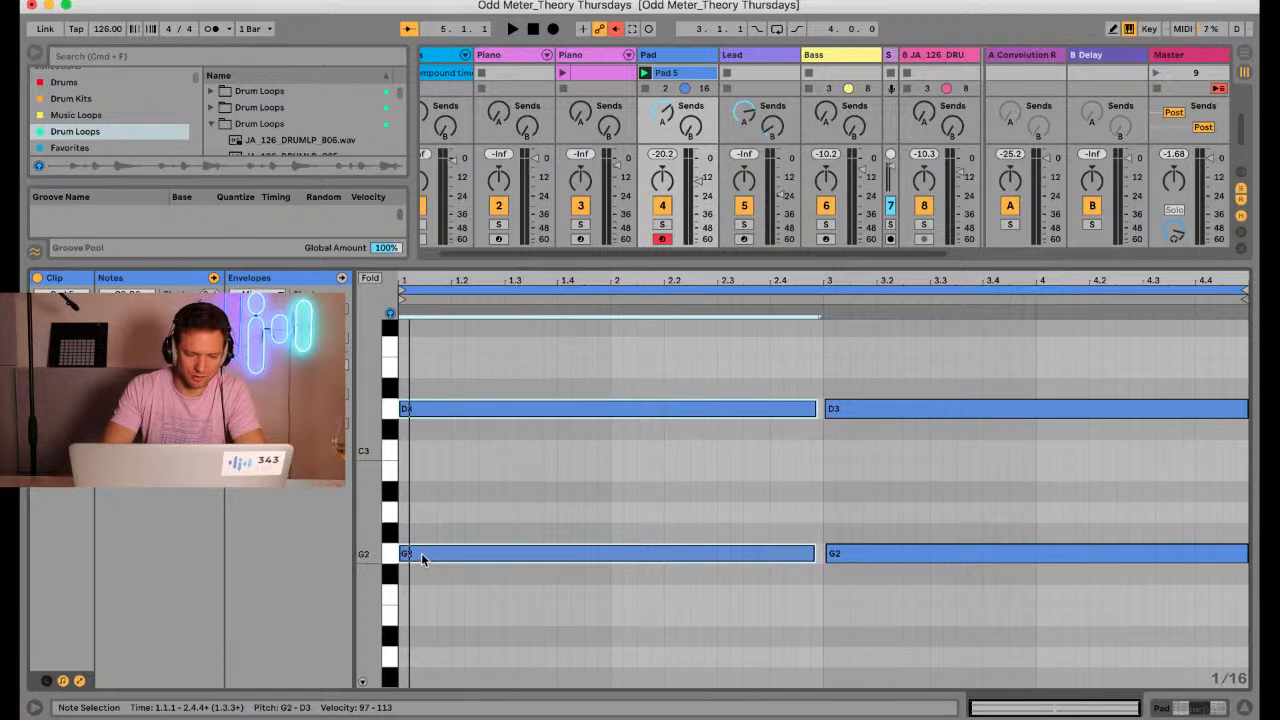
{"action": "left_click_drag", "start_coordinate": [421, 558], "coordinate": [421, 492]}
{"action": "key", "text": "super+z"}
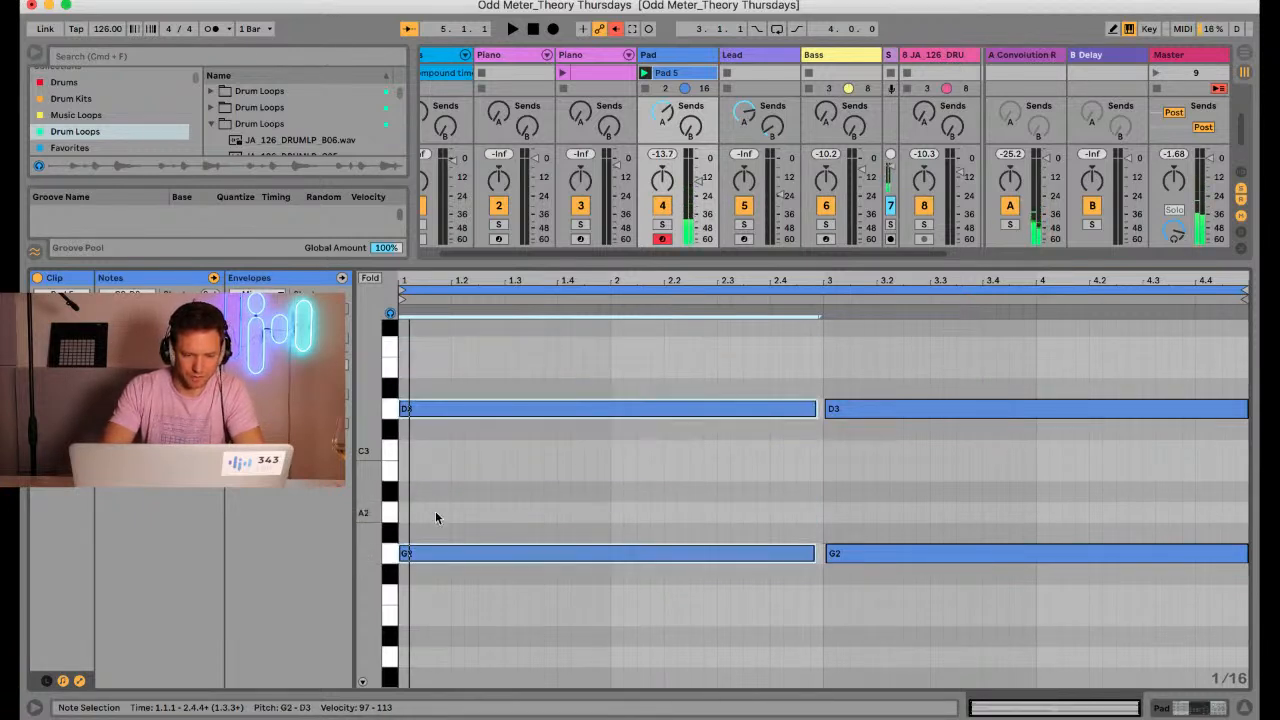
{"action": "left_click", "coordinate": [448, 553]}
{"action": "left_click", "coordinate": [389, 554]}
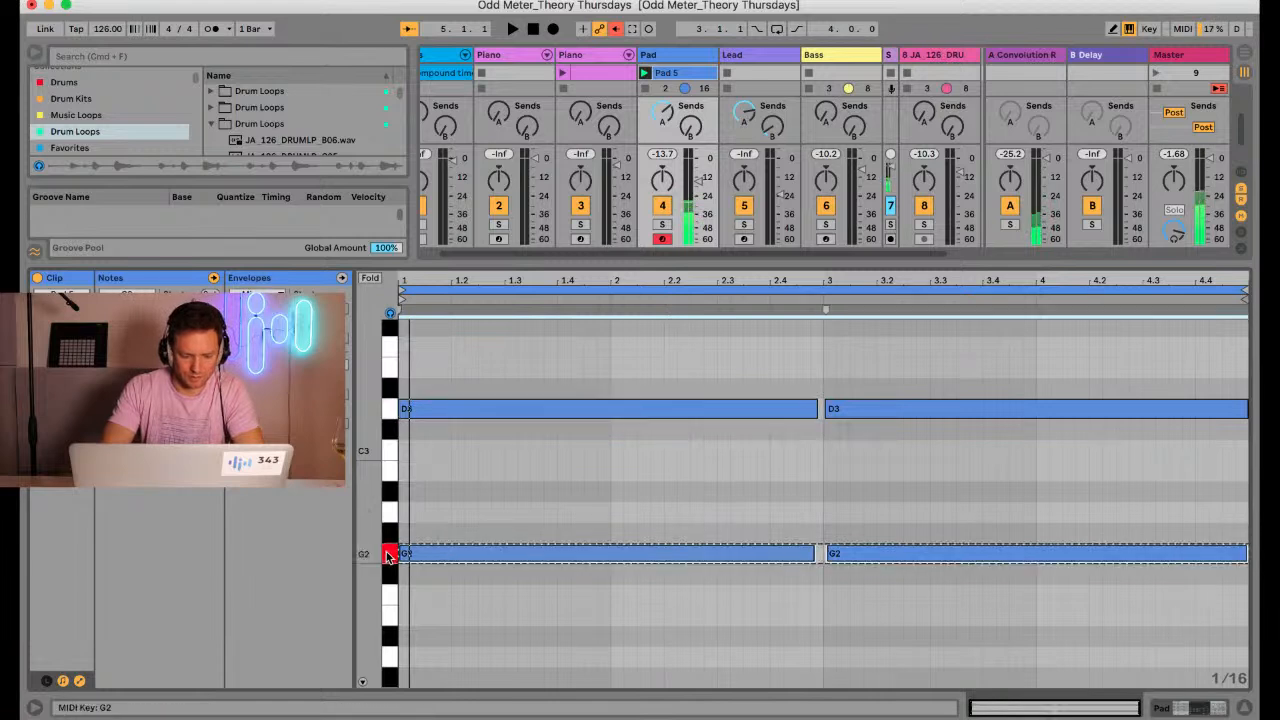
{"action": "left_click_drag", "start_coordinate": [447, 550], "coordinate": [446, 500]}
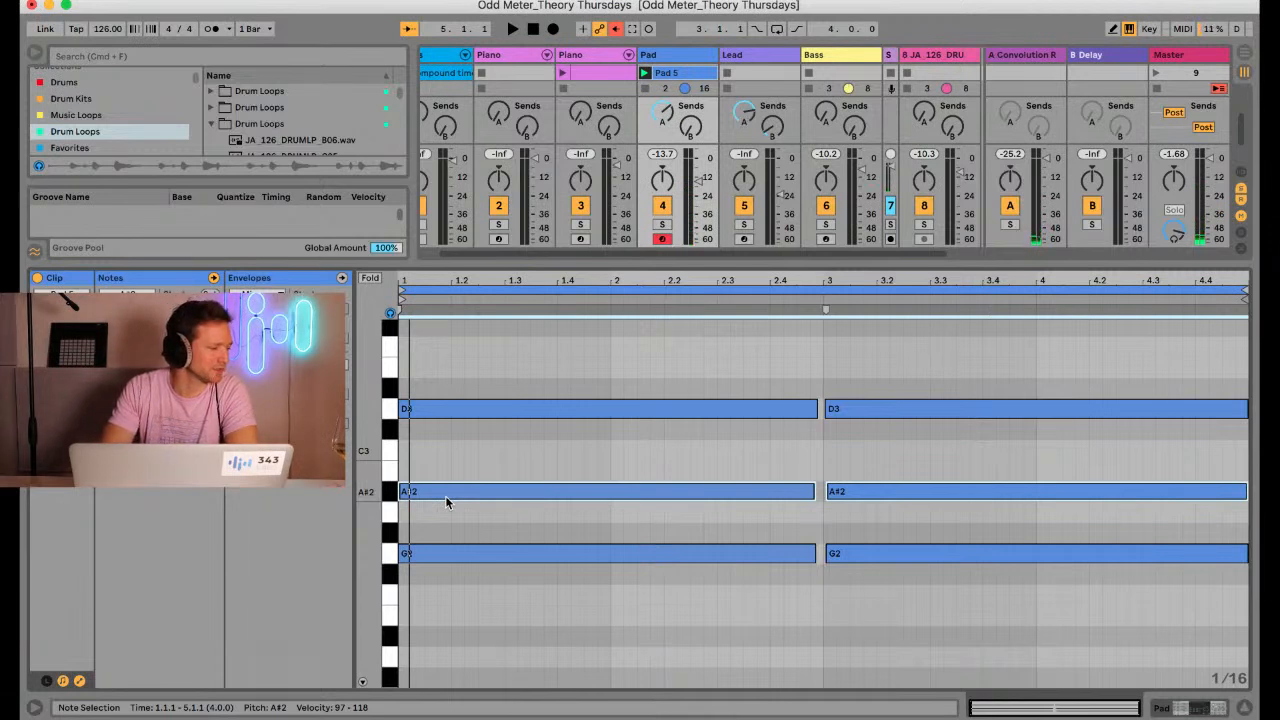
Compare the chords by playing Pad 5, raising its A#2 notes to B2, replaying it and lowering them to A#2
{"action": "key", "text": "space"}
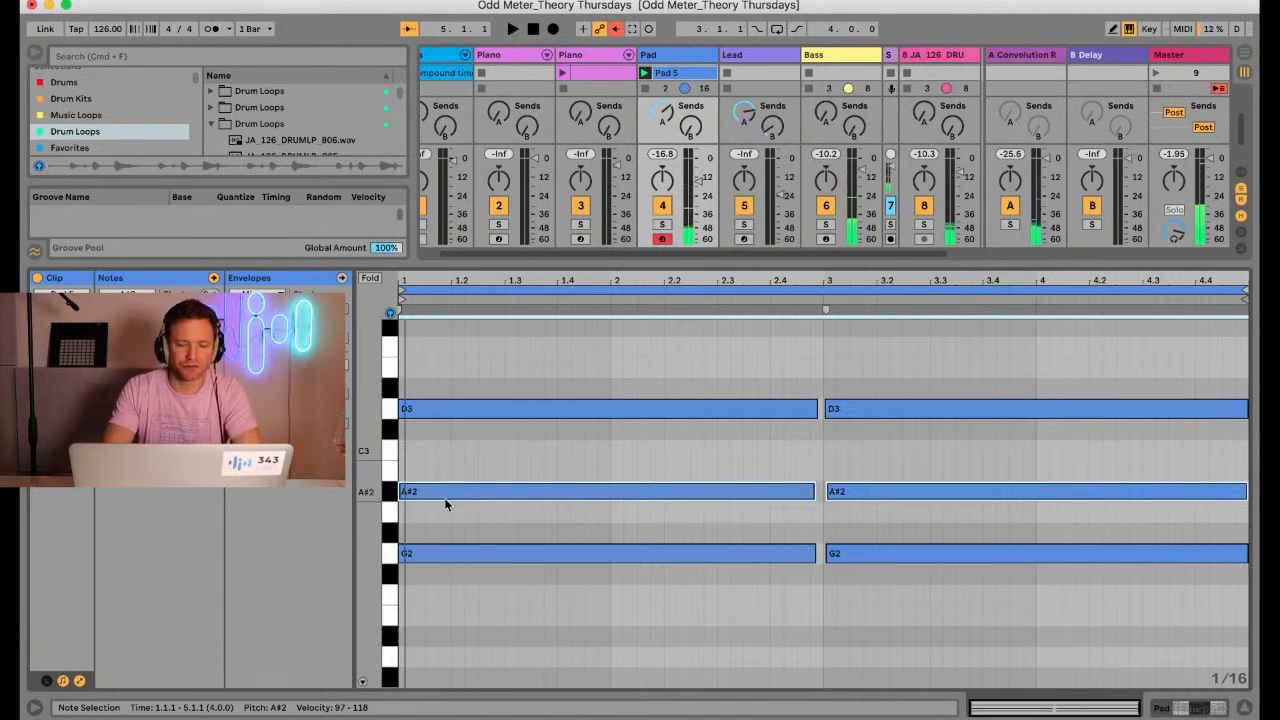
{"action": "key", "text": "Up"}
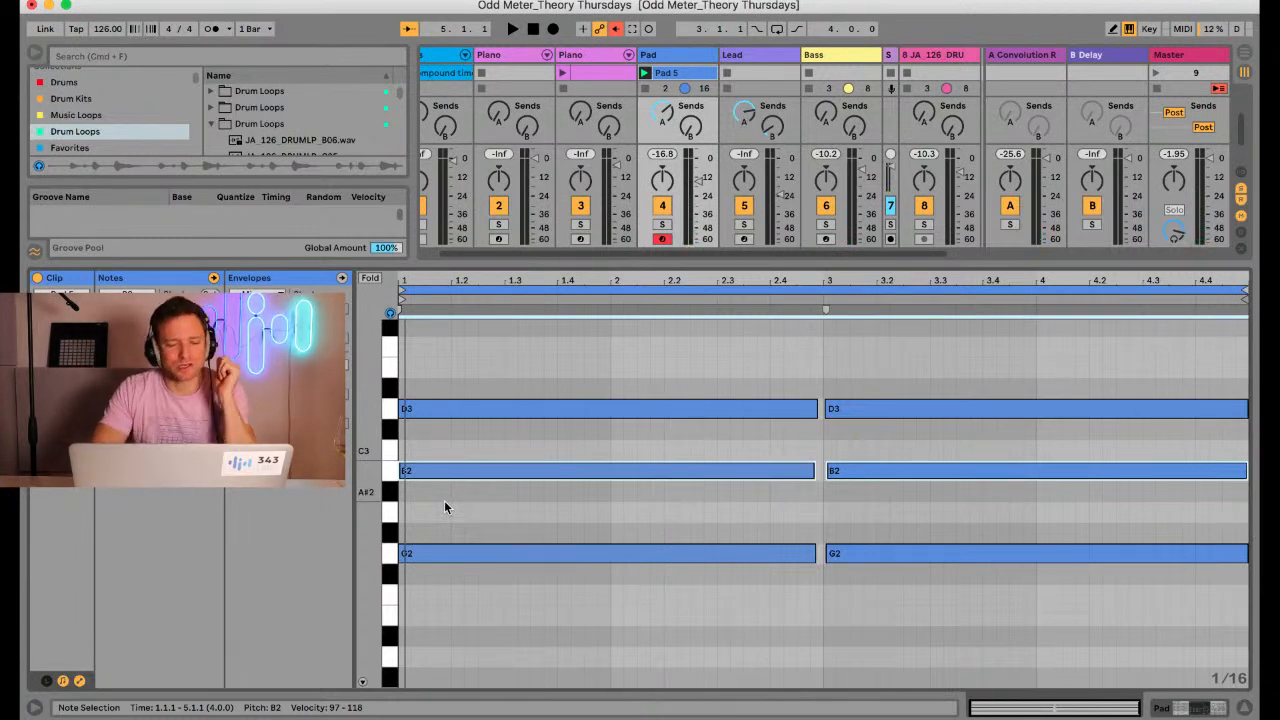
{"action": "key", "text": "space"}
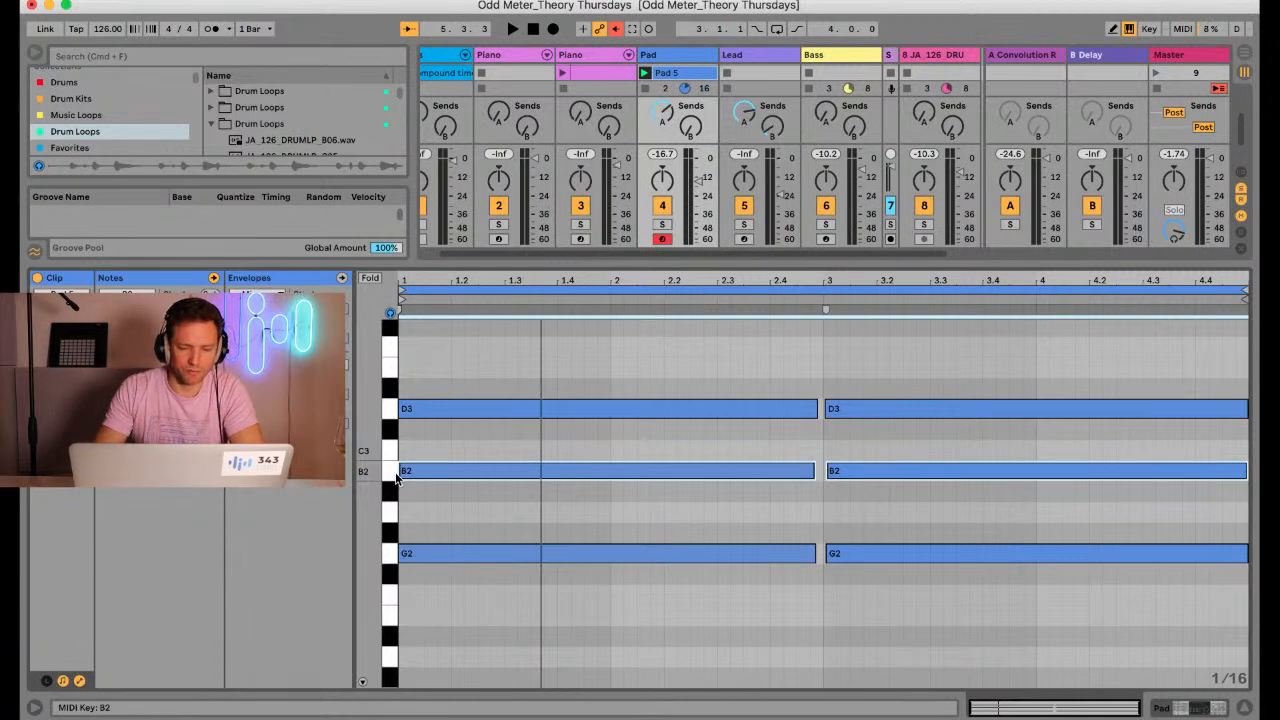
{"action": "key", "text": "Down"}
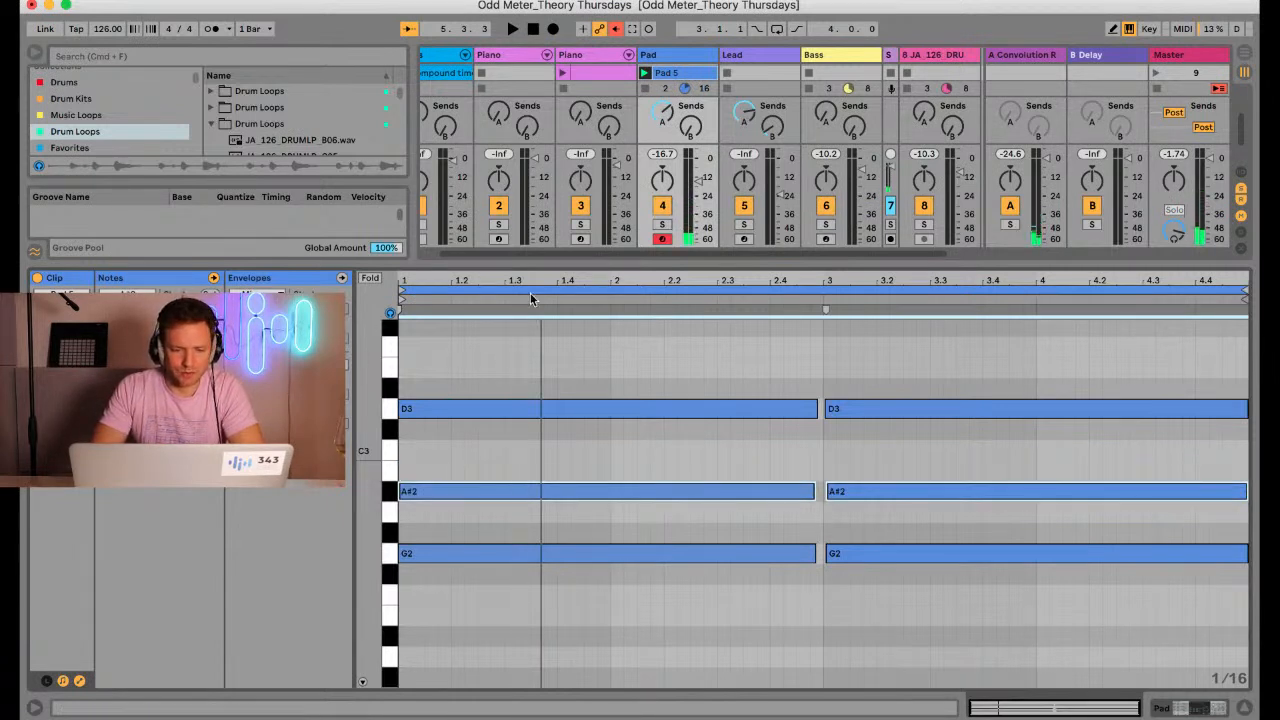
Arm Piano track 3, create an empty clip in its scene 10 slot and enlarge the note editor
{"action": "left_click_drag", "start_coordinate": [561, 262], "coordinate": [531, 412]}
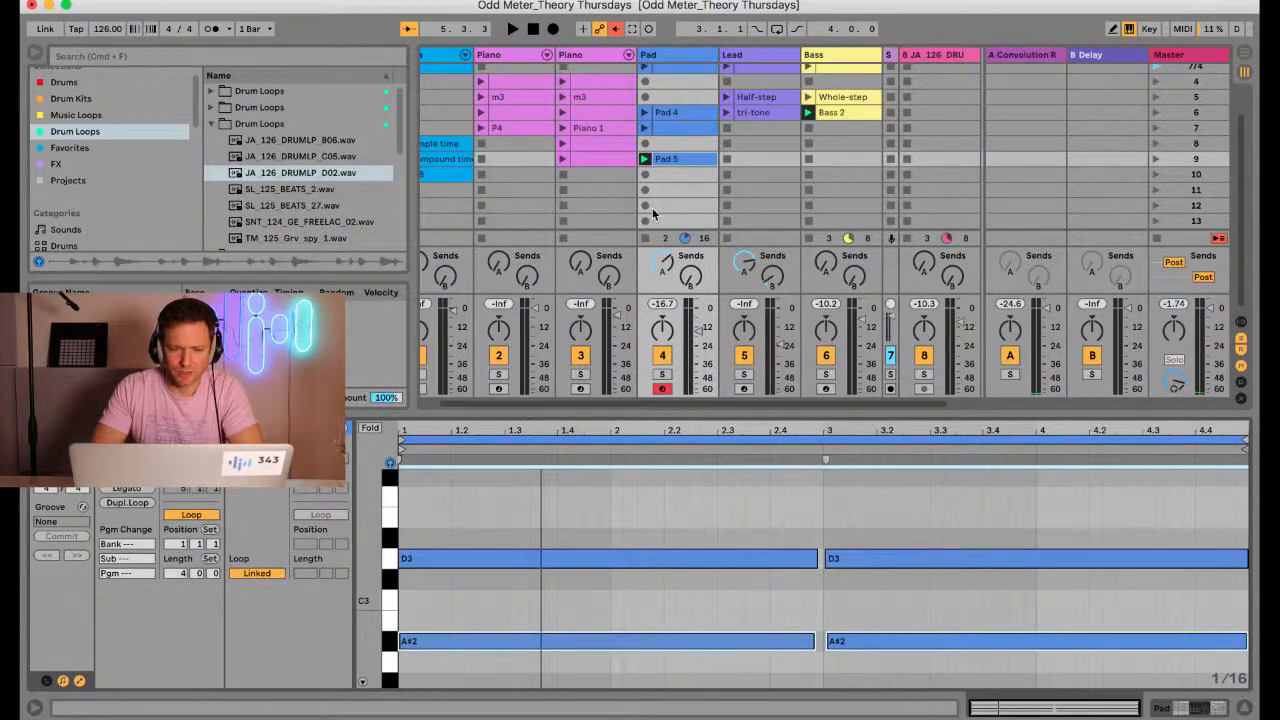
{"action": "left_click", "coordinate": [600, 179]}
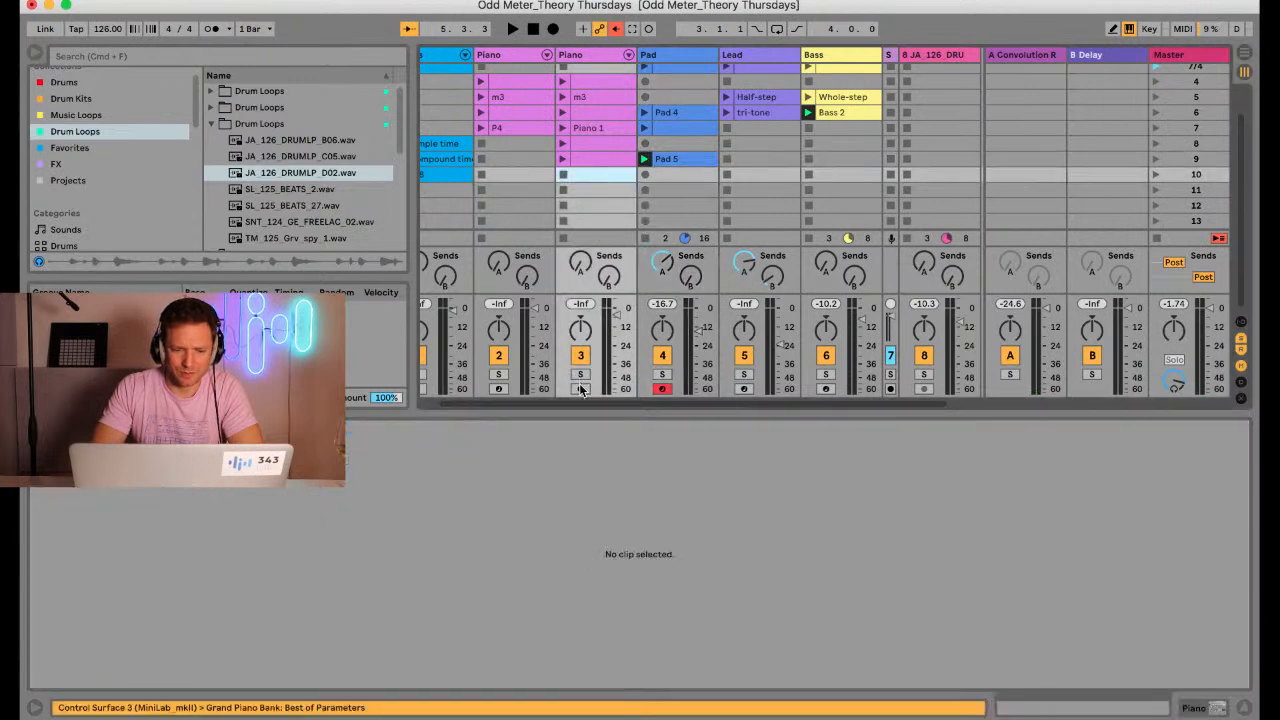
{"action": "left_click", "coordinate": [580, 388]}
{"action": "double_click", "coordinate": [591, 174]}
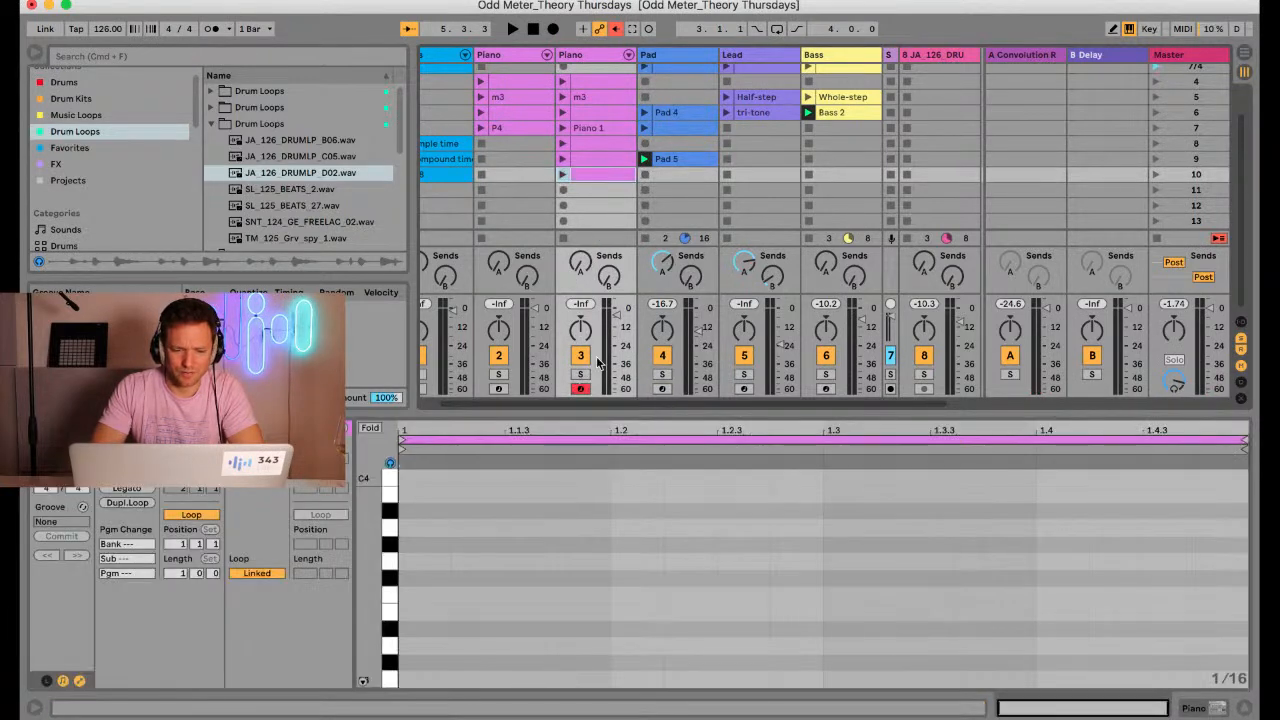
{"action": "left_click_drag", "start_coordinate": [600, 409], "coordinate": [596, 232]}
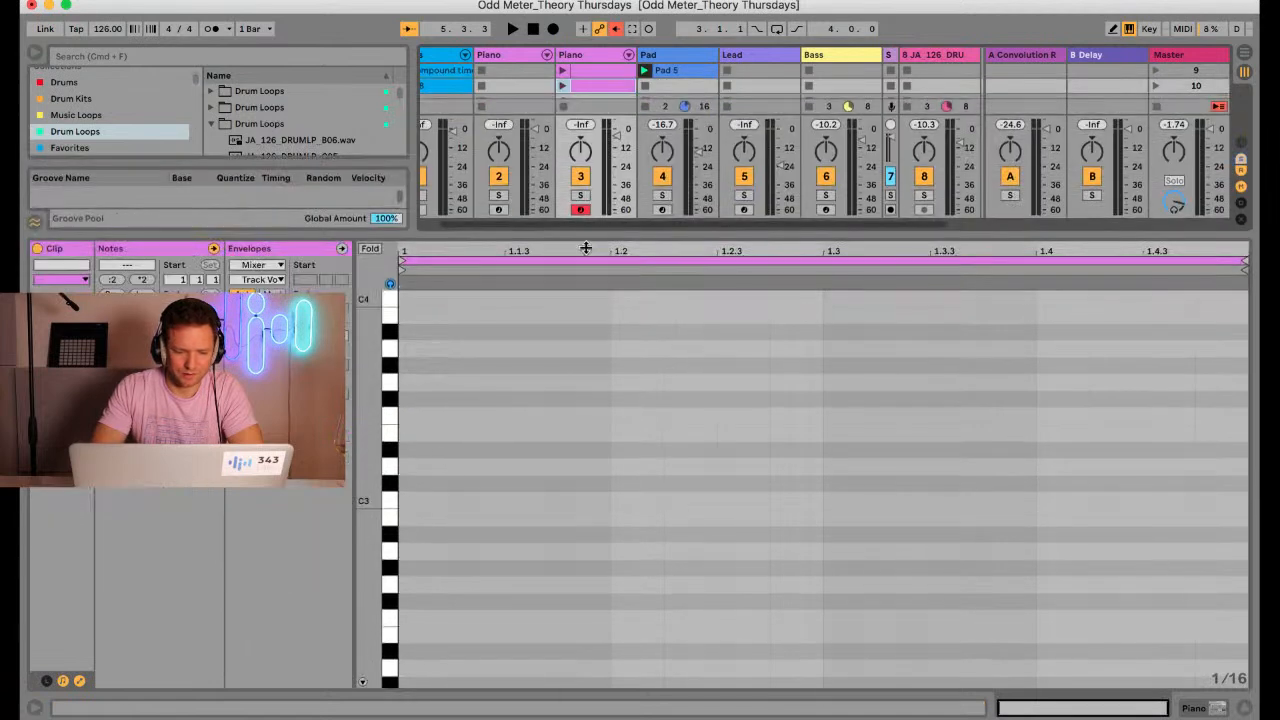
Add 1/16 notes C3 and G3 at the start of the new piano clip and select both
{"action": "left_click_drag", "start_coordinate": [374, 469], "coordinate": [403, 536]}
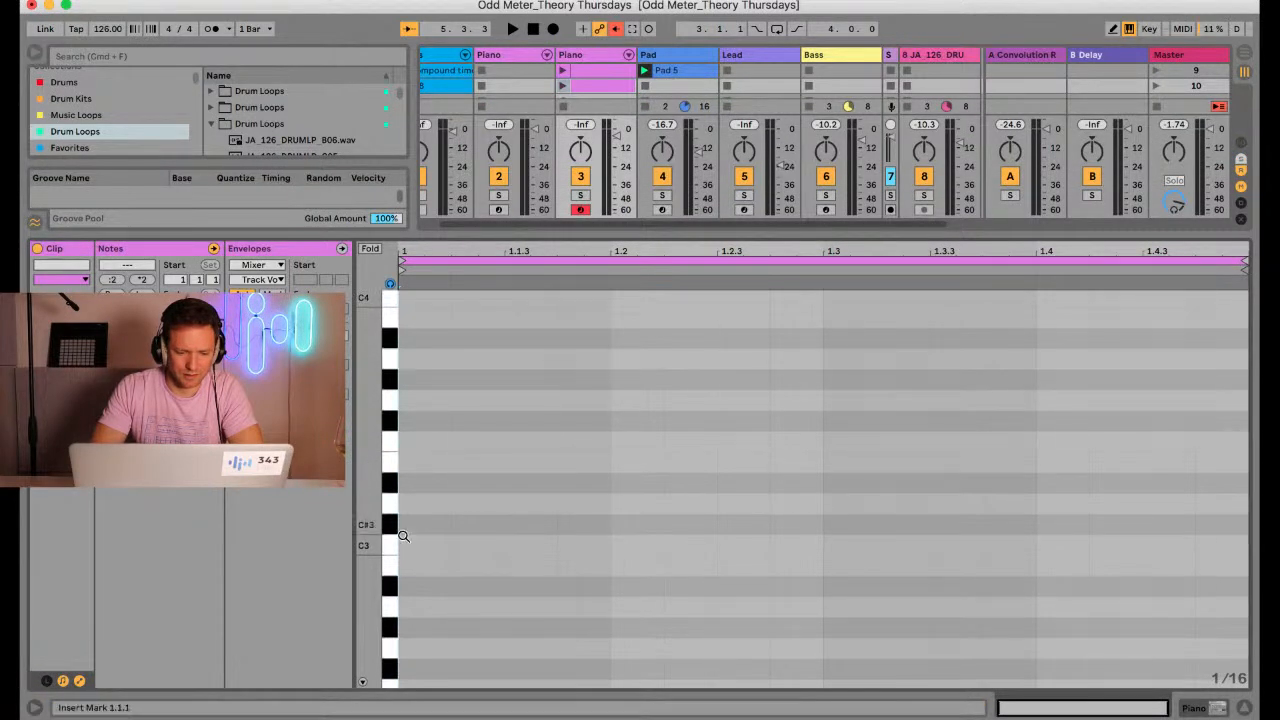
{"action": "double_click", "coordinate": [410, 542]}
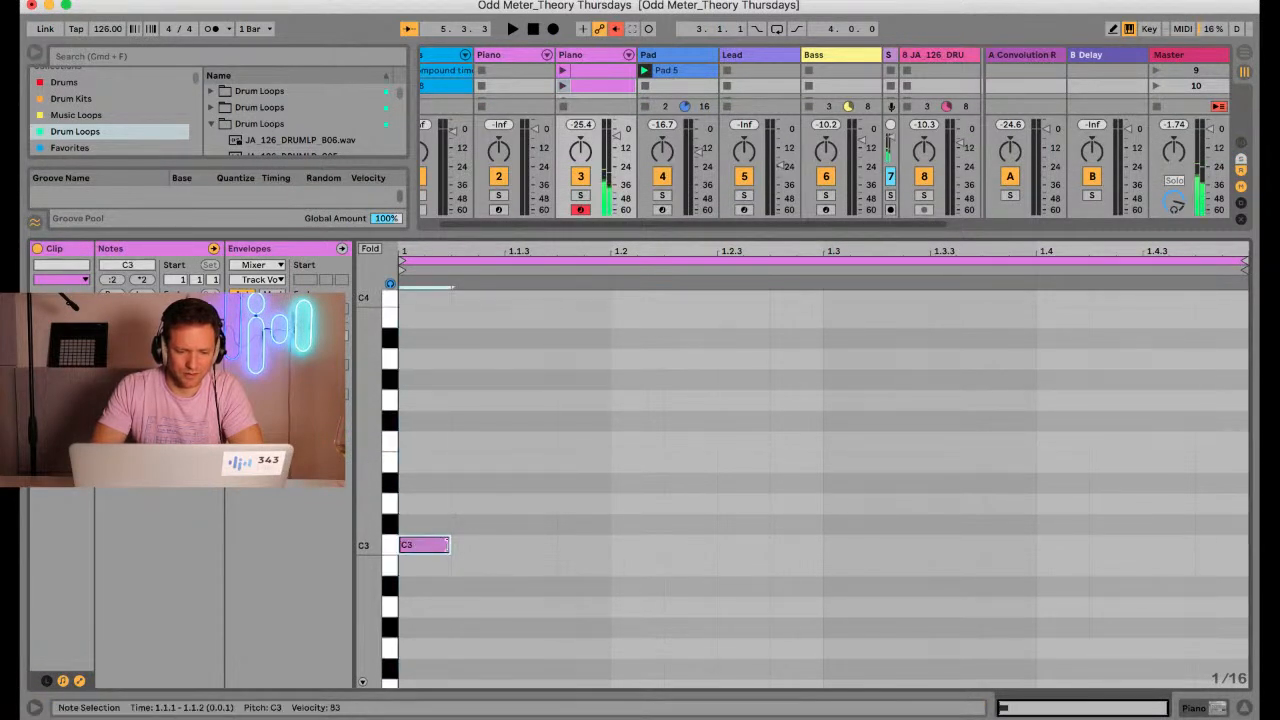
{"action": "double_click", "coordinate": [416, 402]}
{"action": "left_click_drag", "start_coordinate": [422, 586], "coordinate": [418, 380]}
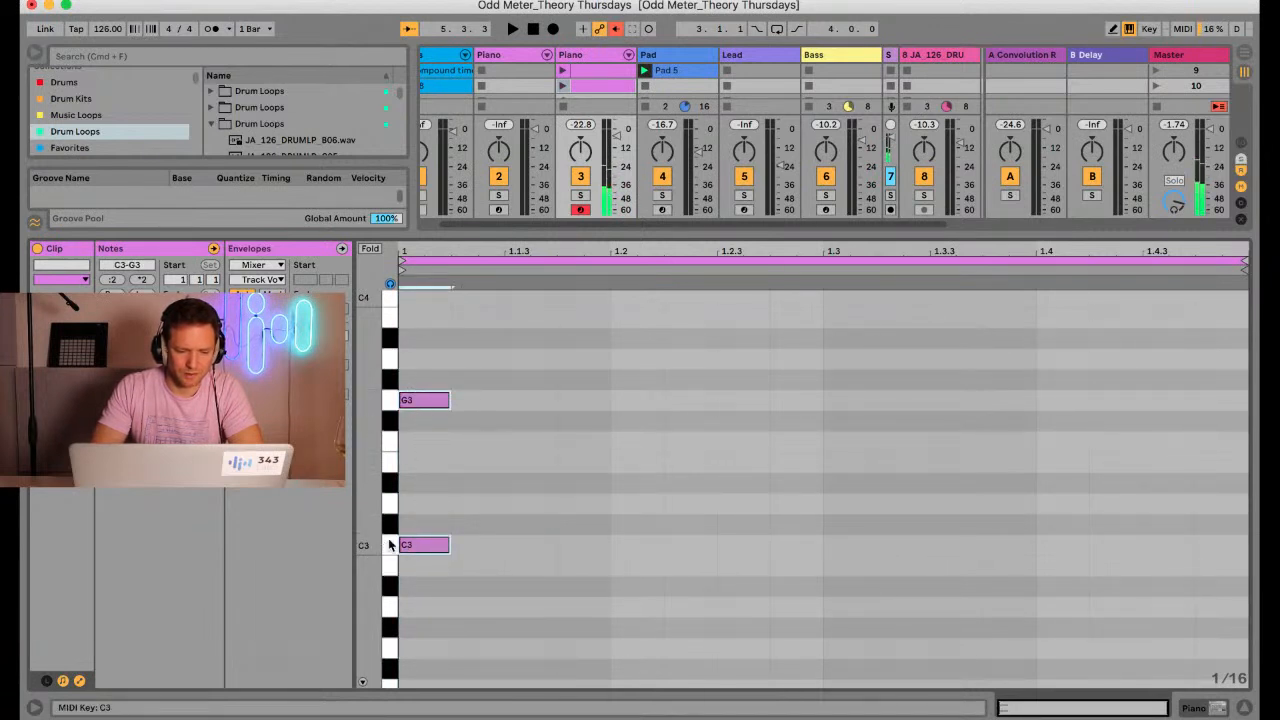
Audition the piano keys from C3 up to G3, stepping through the semitones of the interval
{"action": "left_click", "coordinate": [390, 532]}
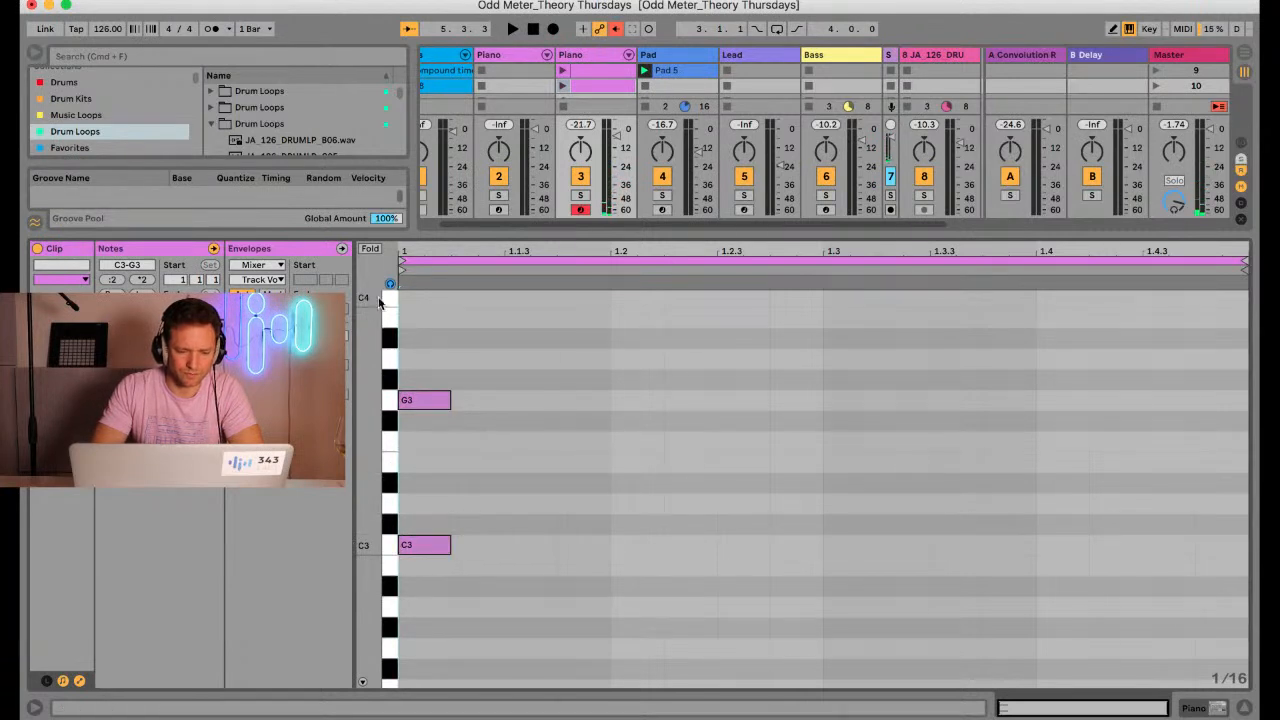
{"action": "left_click", "coordinate": [392, 520]}
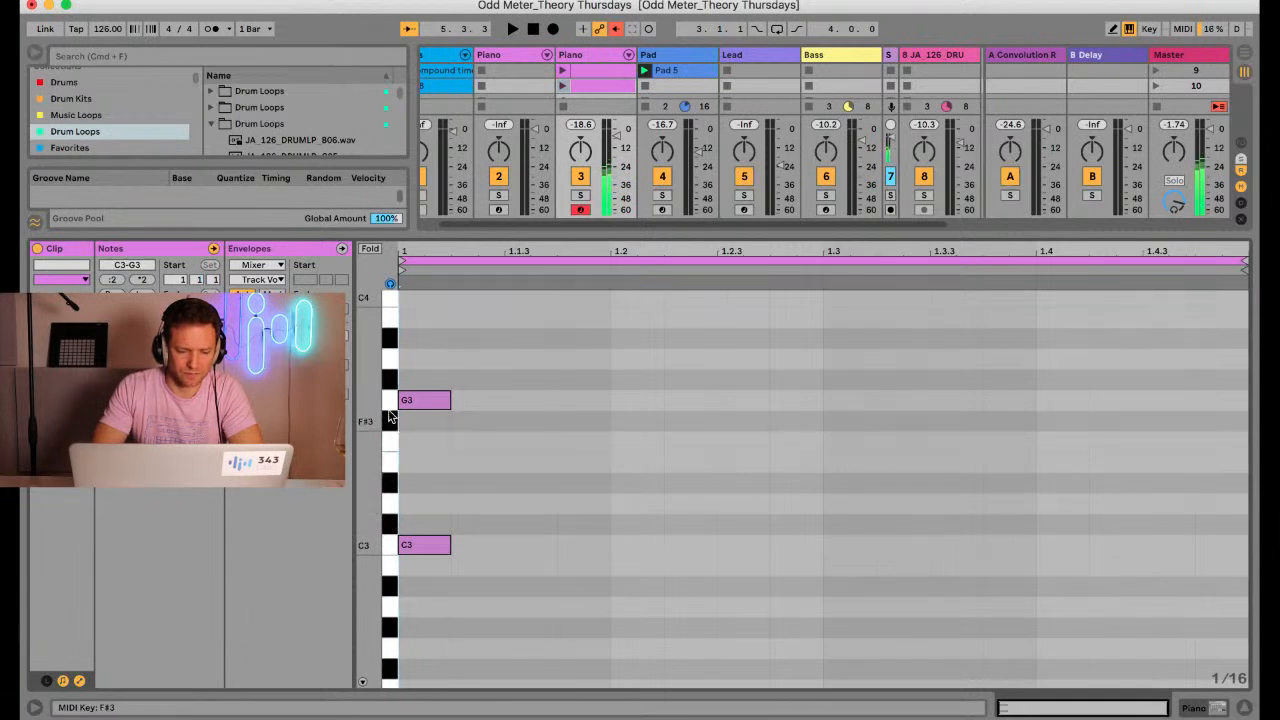
{"action": "left_click_drag", "start_coordinate": [390, 535], "coordinate": [389, 405]}
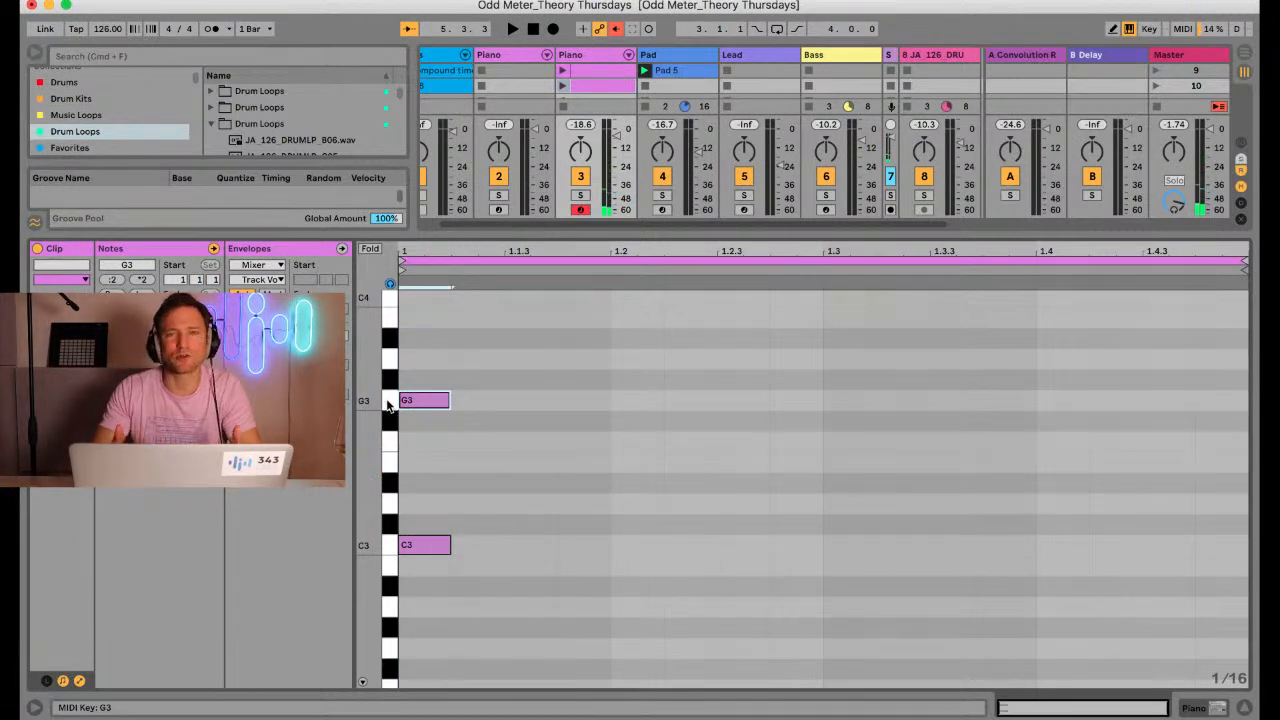
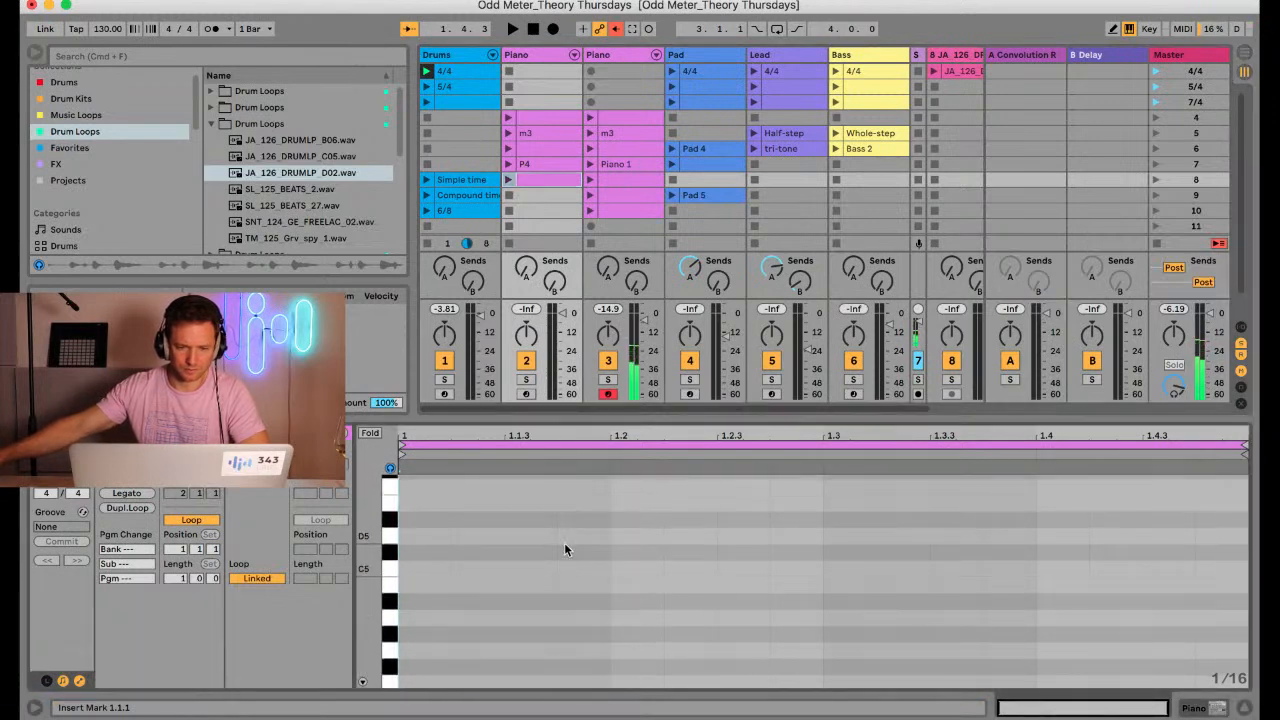
Create an empty clip in the scene 11 slot of Piano track 3 and audition piano notes
{"action": "scroll", "coordinate": [564, 542], "scroll_direction": "down", "scroll_amount": 3}
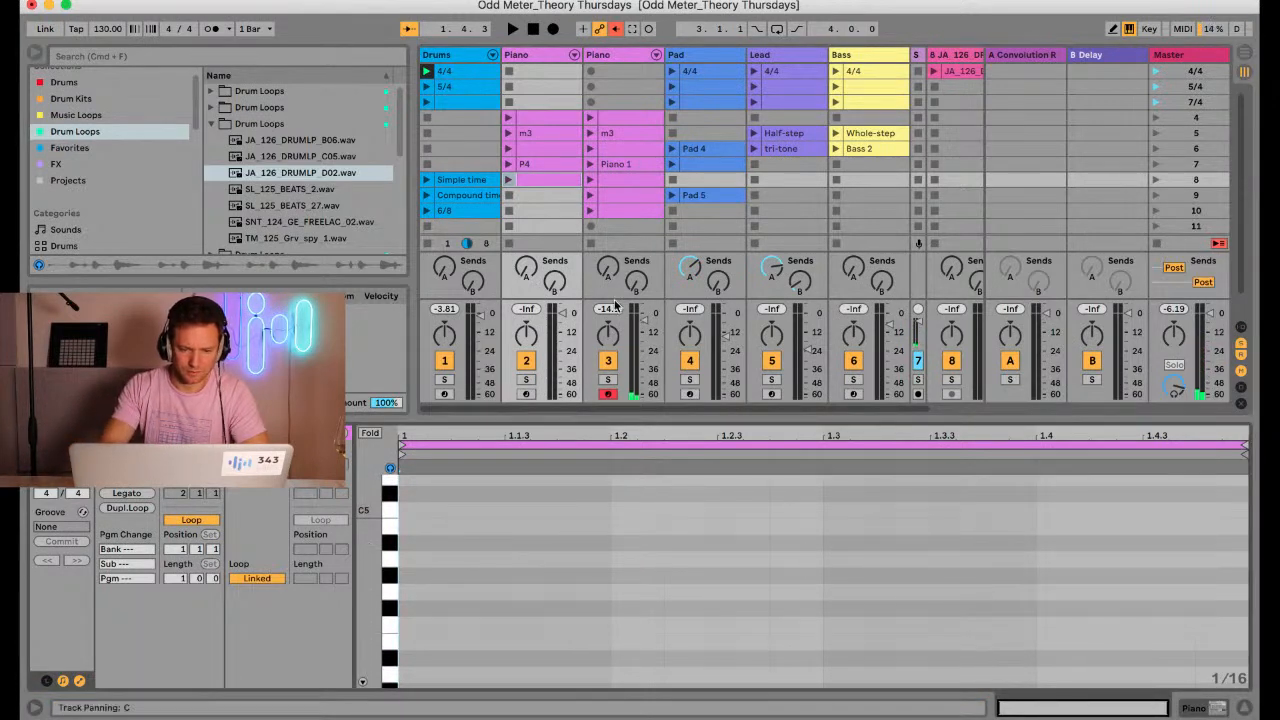
{"action": "double_click", "coordinate": [619, 226]}
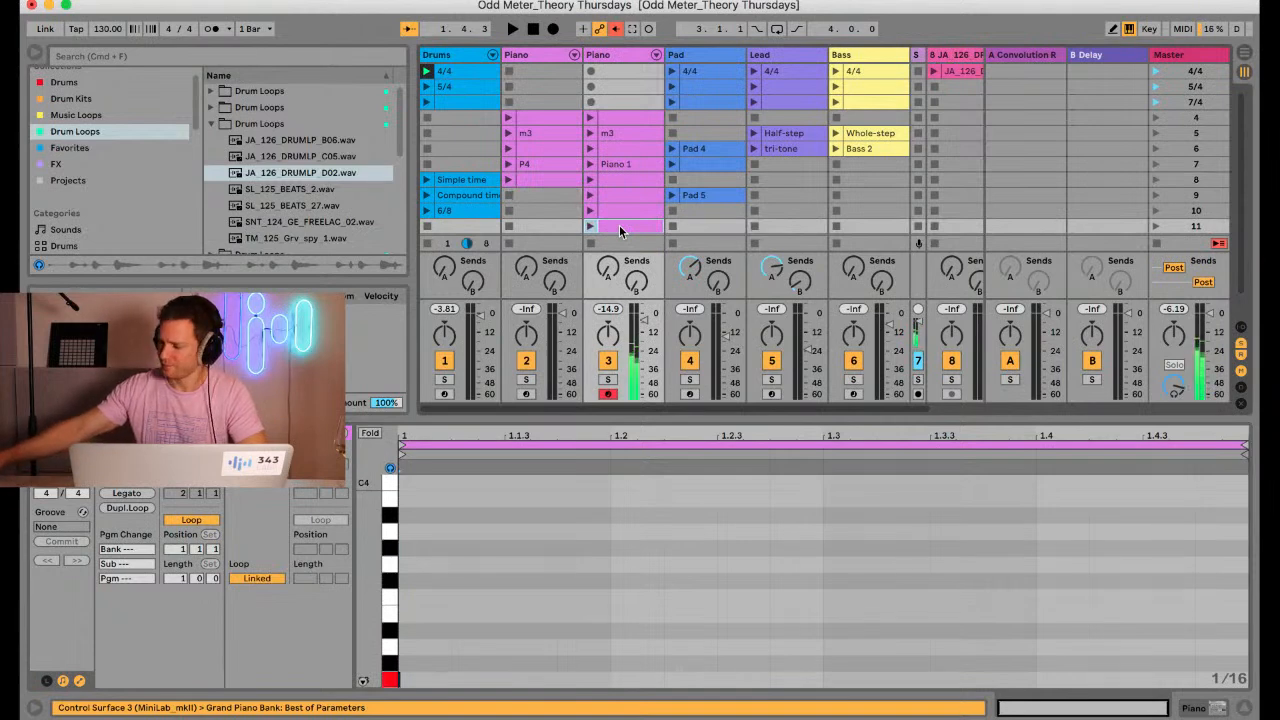
{"action": "scroll", "coordinate": [619, 226], "scroll_direction": "down", "scroll_amount": 1}
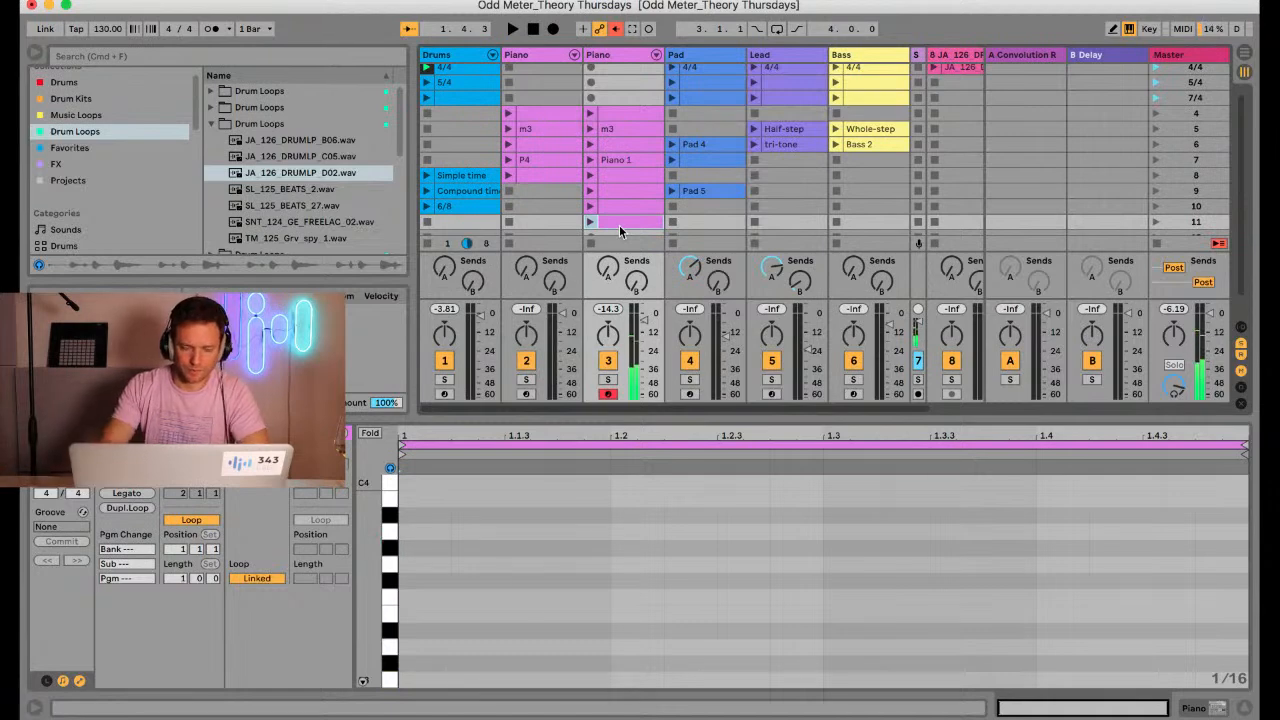
{"action": "scroll", "coordinate": [623, 217], "scroll_direction": "down", "scroll_amount": 2}
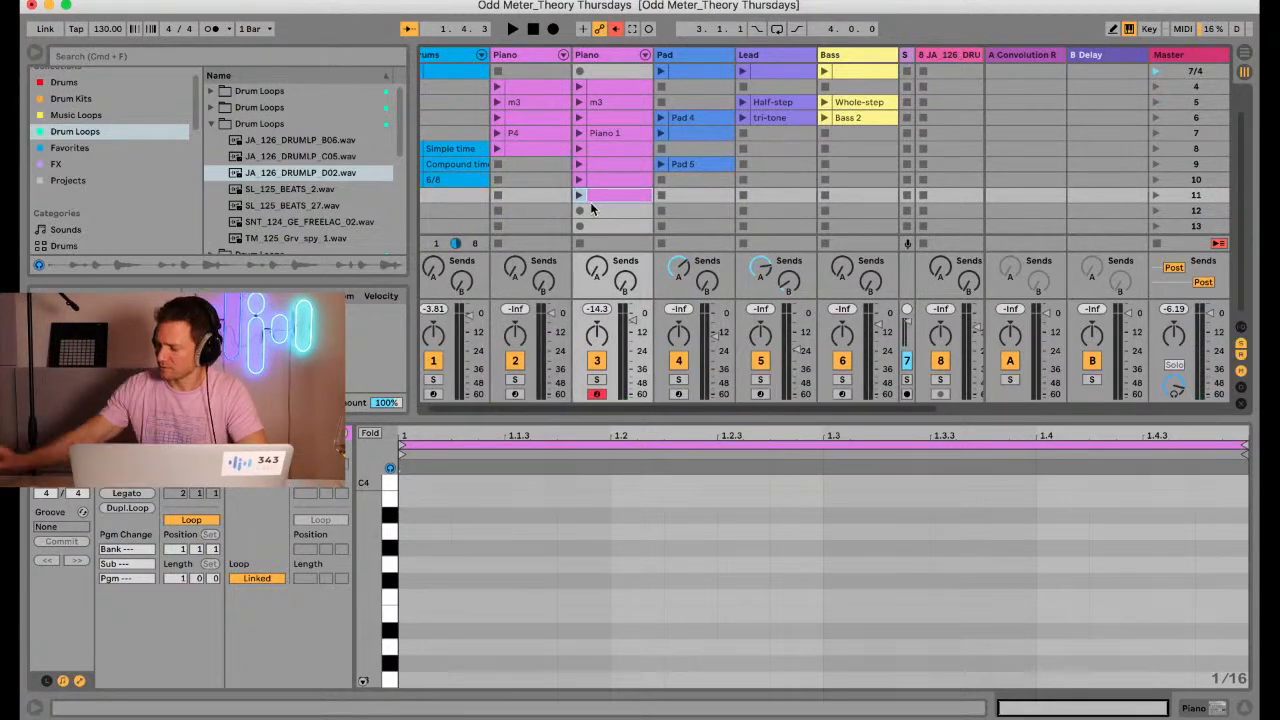
Record a piano phrase alternating mainly between G#3 and C3 over the drums in Piano track 3's scene 12 slot
{"action": "key", "text": "space"}
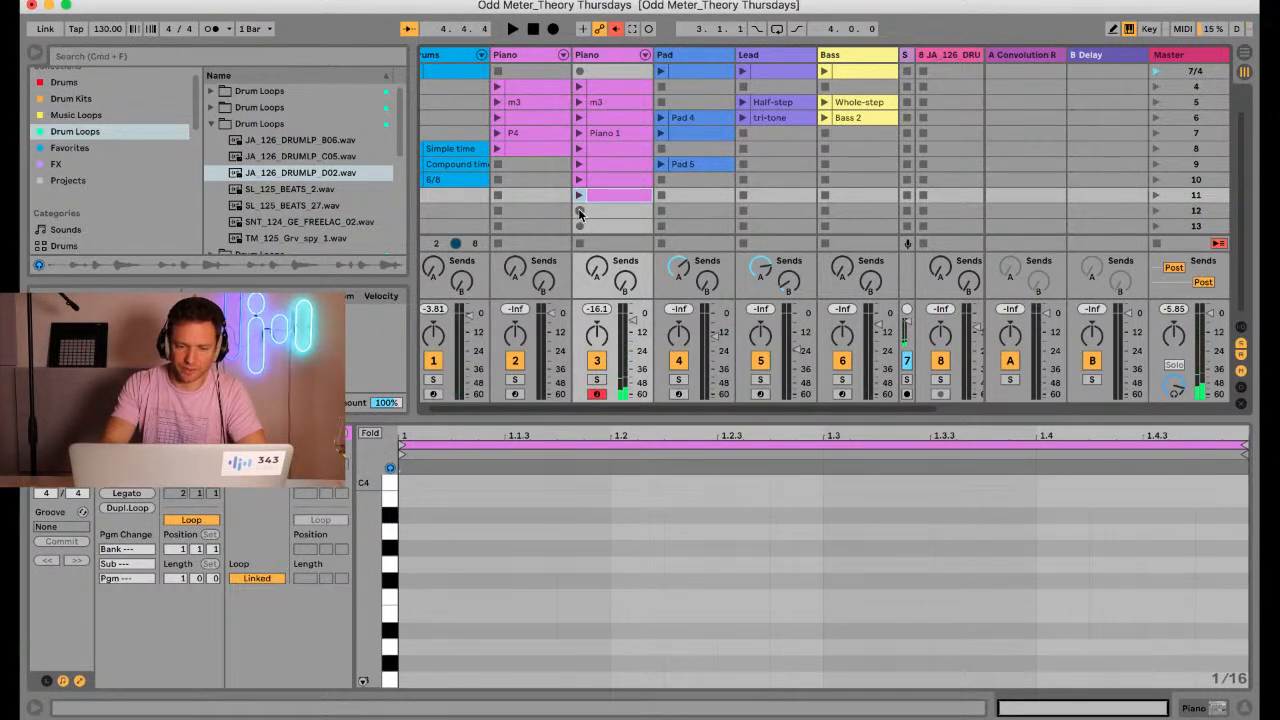
{"action": "left_click", "coordinate": [579, 211]}
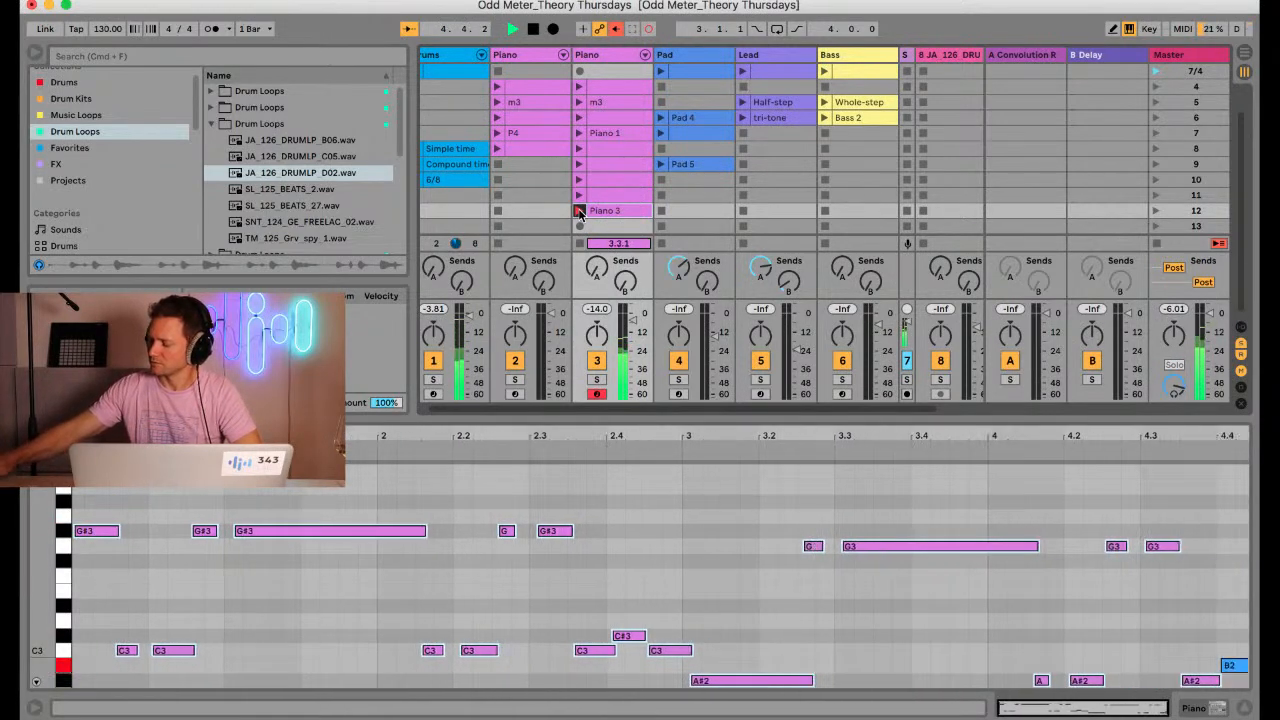
{"action": "left_click", "coordinate": [579, 210]}
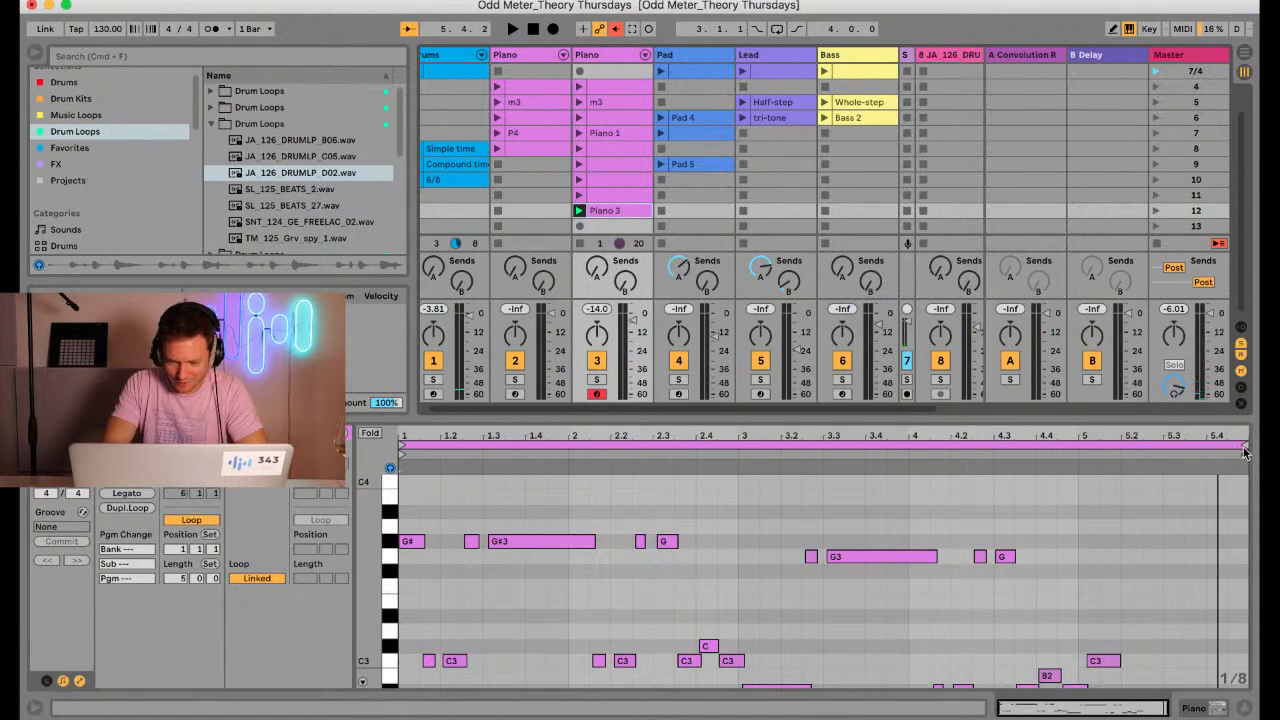
Shorten the recorded piano clip's loop to its first two bars, crop the clip, enlarge the note editor and play the result
{"action": "left_click_drag", "start_coordinate": [988, 476], "coordinate": [737, 495]}
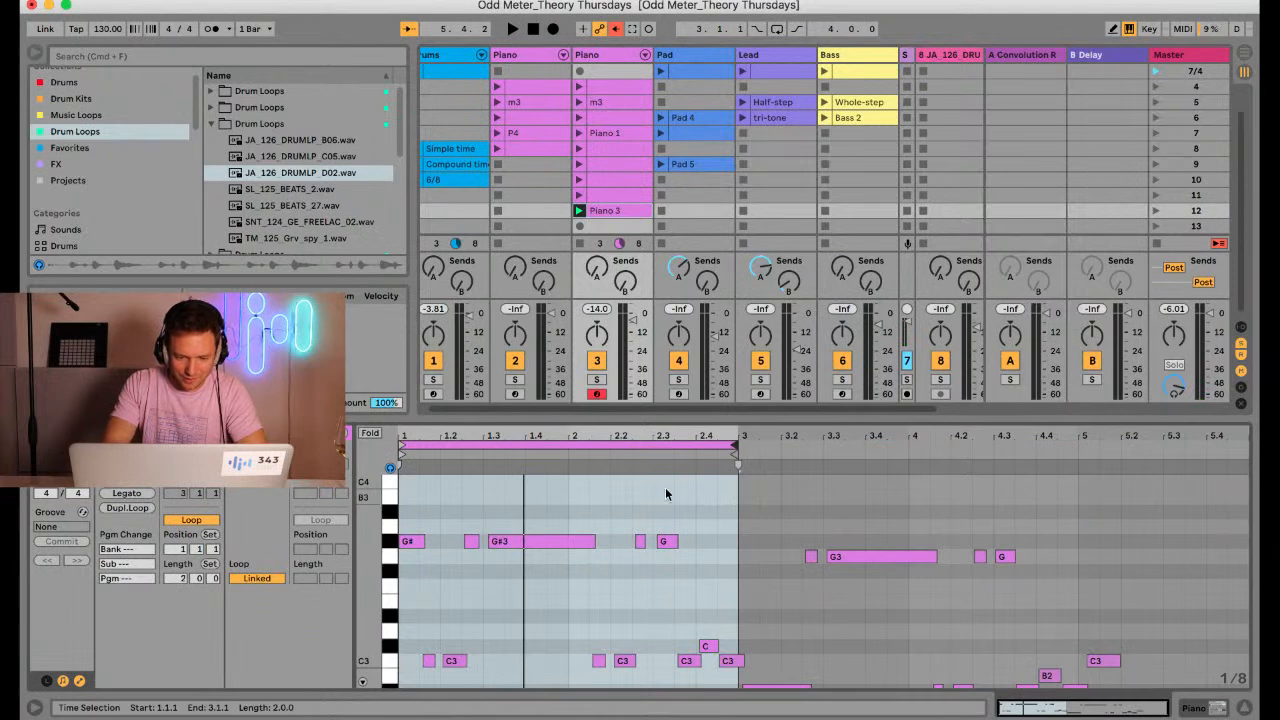
{"action": "right_click", "coordinate": [608, 477]}
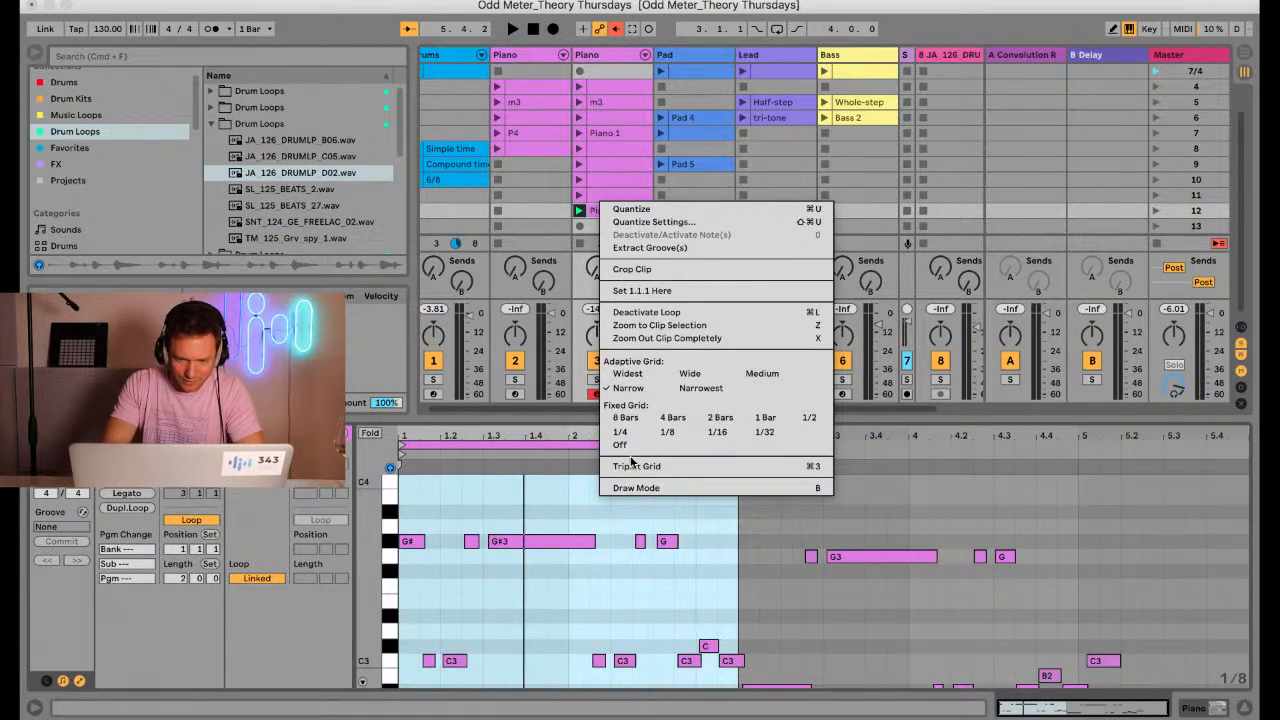
{"action": "left_click", "coordinate": [655, 290]}
{"action": "left_click_drag", "start_coordinate": [603, 415], "coordinate": [588, 299]}
{"action": "key", "text": "space"}
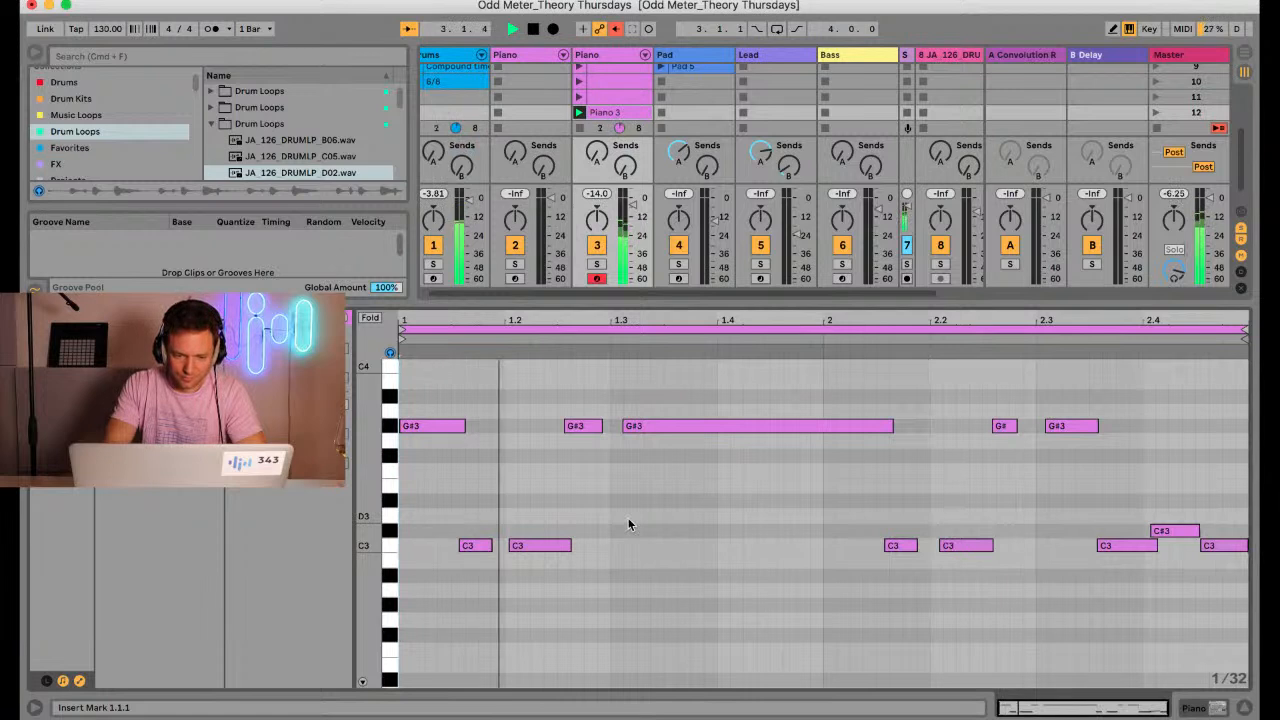
{"action": "key", "text": "space"}
Quantize the starts and ends of all notes in Piano 3 to 1/8 at 100% and play the clip back
{"action": "left_click", "coordinate": [590, 332]}
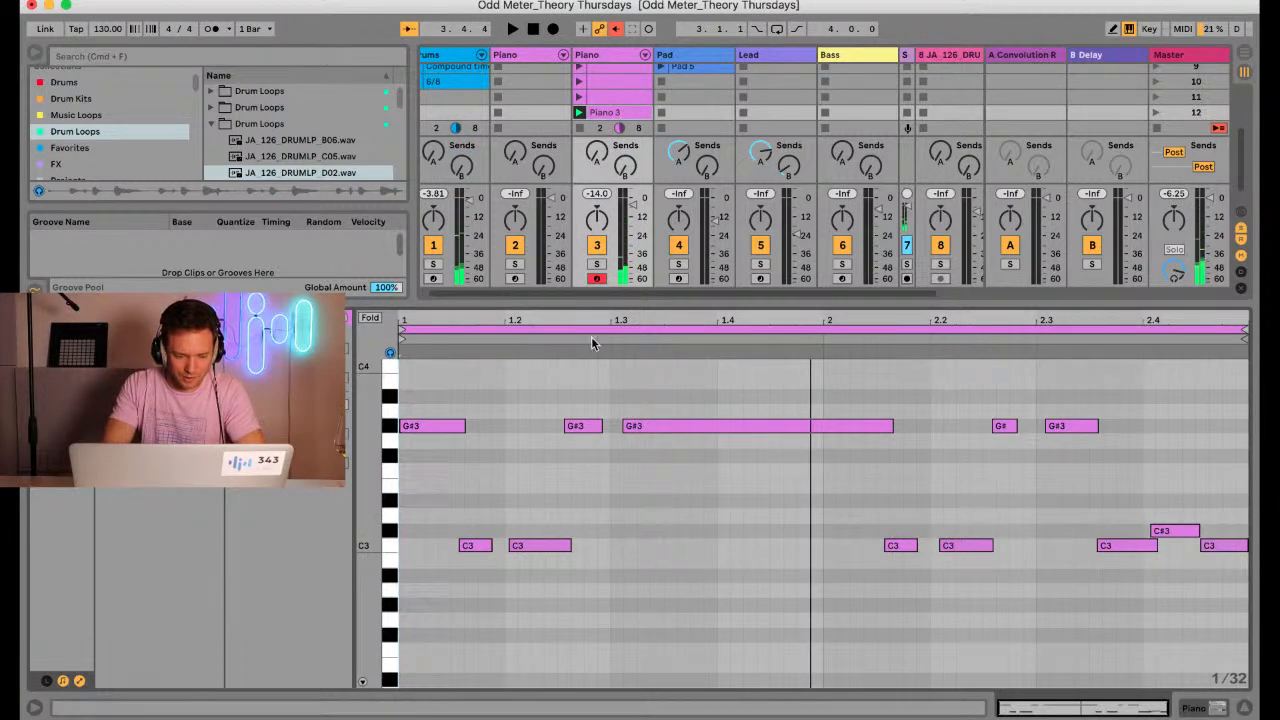
{"action": "key", "text": "super+a"}
{"action": "key", "text": "super+shift+u"}
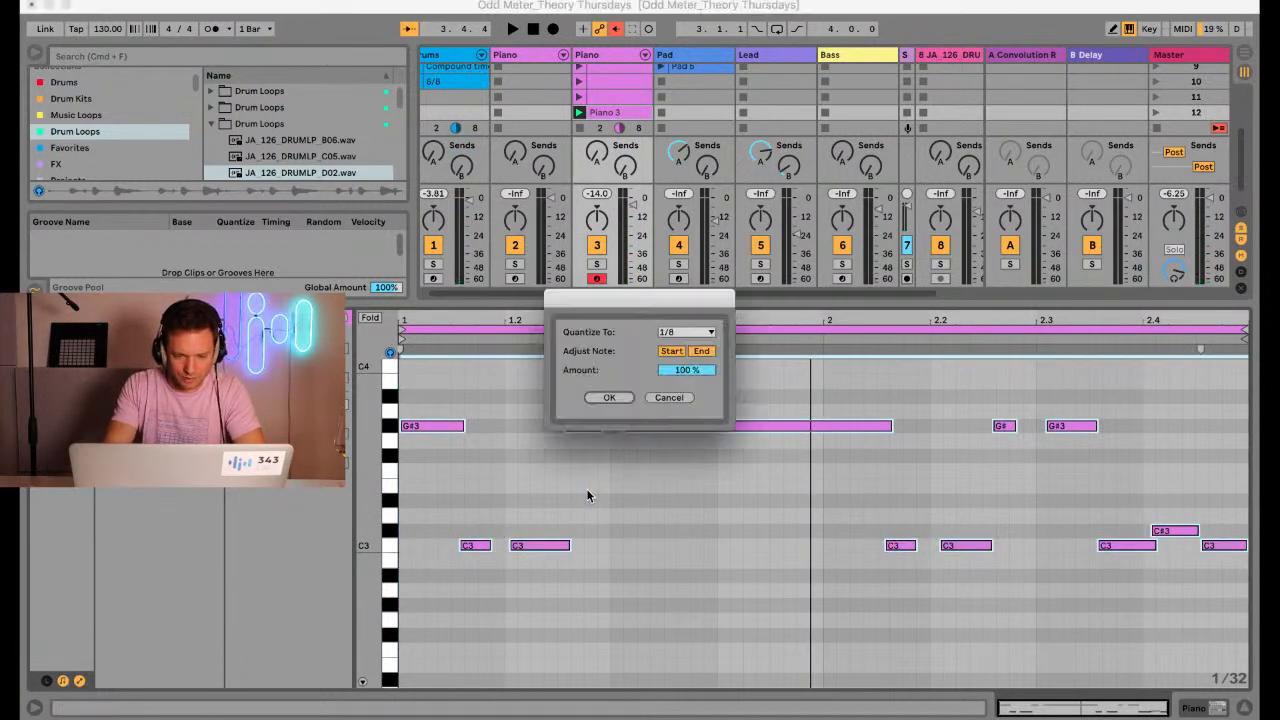
{"action": "key", "text": "Return"}
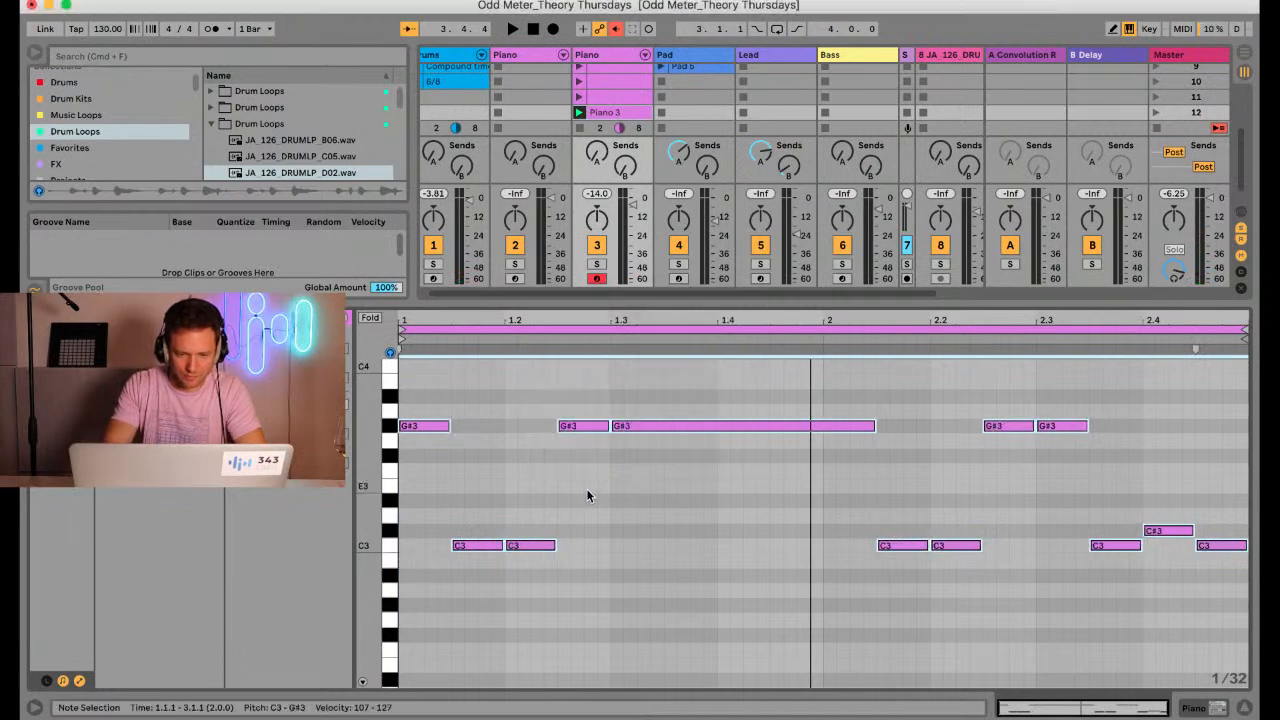
{"action": "key", "text": "space"}
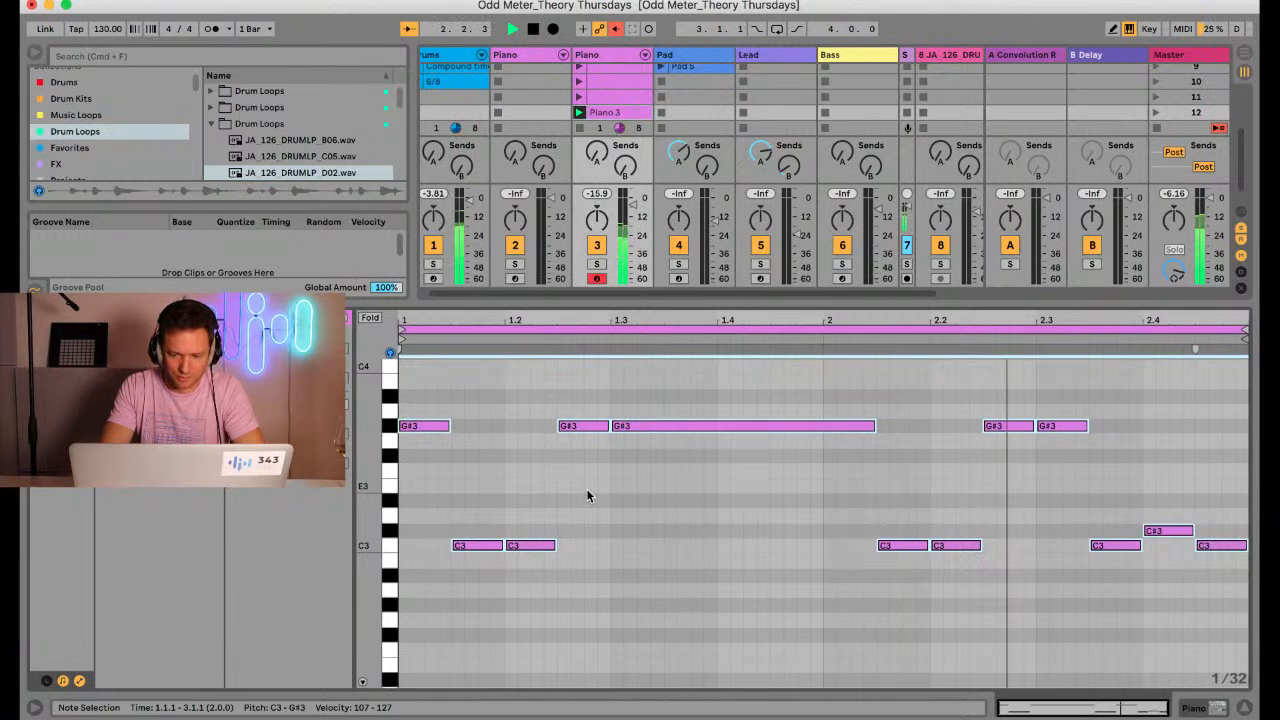
{"action": "key", "text": "space"}
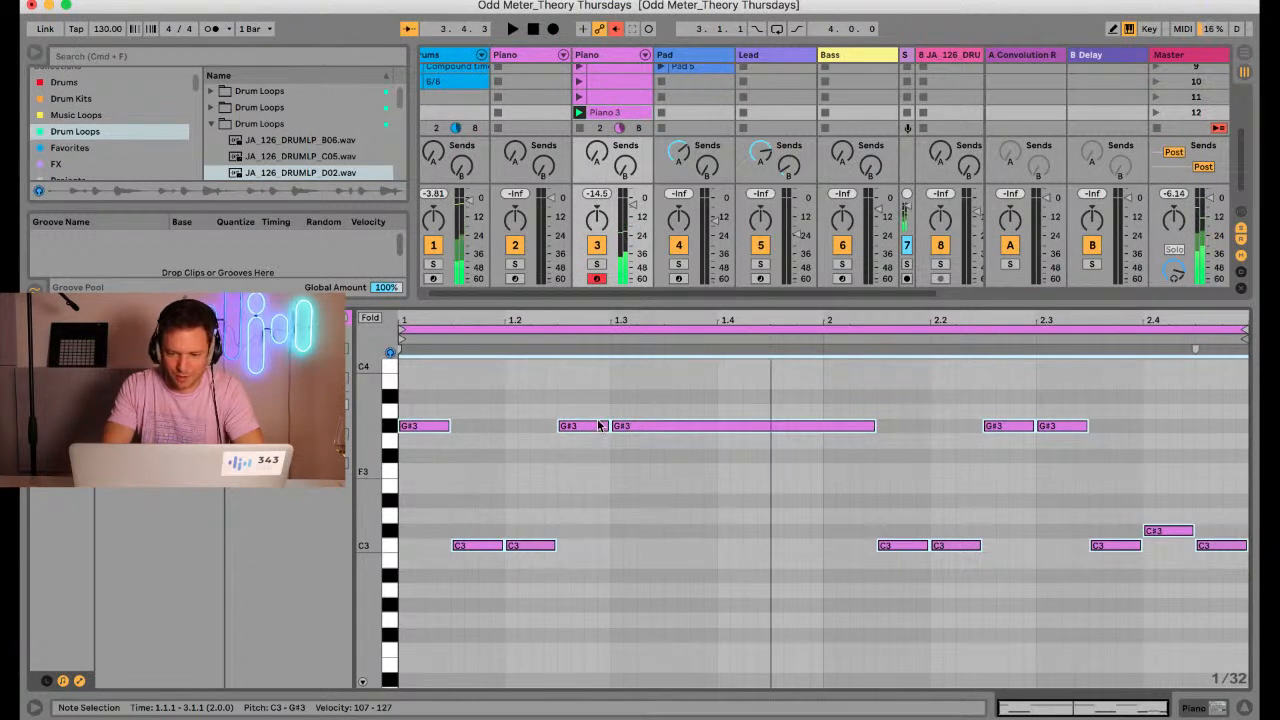
Raise all the G#3 notes in Piano 3 to A3 and relaunch the clip to hear the wider interval
{"action": "mouse_move", "coordinate": [1245, 333]}
{"action": "left_mouse_down"}
{"action": "mouse_move", "coordinate": [945, 368]}
{"action": "mouse_move", "coordinate": [982, 362]}
{"action": "left_mouse_up"}
{"action": "double_click", "coordinate": [829, 316]}
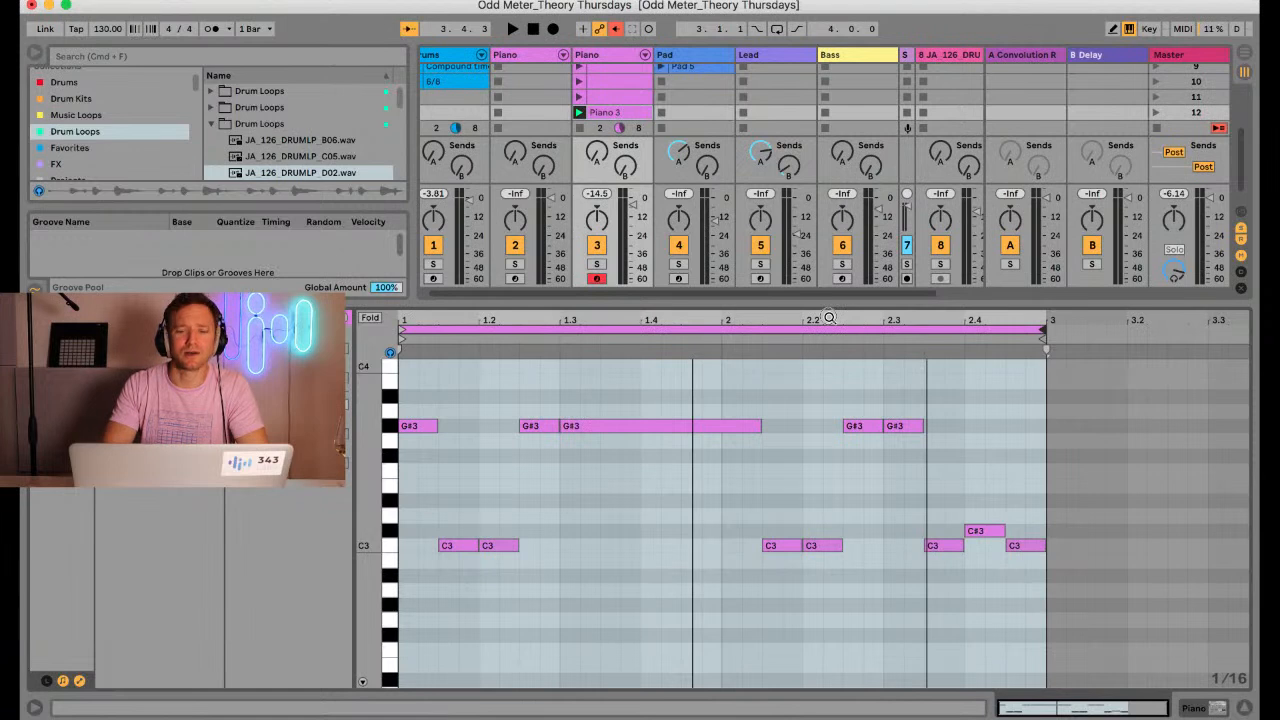
{"action": "left_click_drag", "start_coordinate": [829, 318], "coordinate": [1093, 318]}
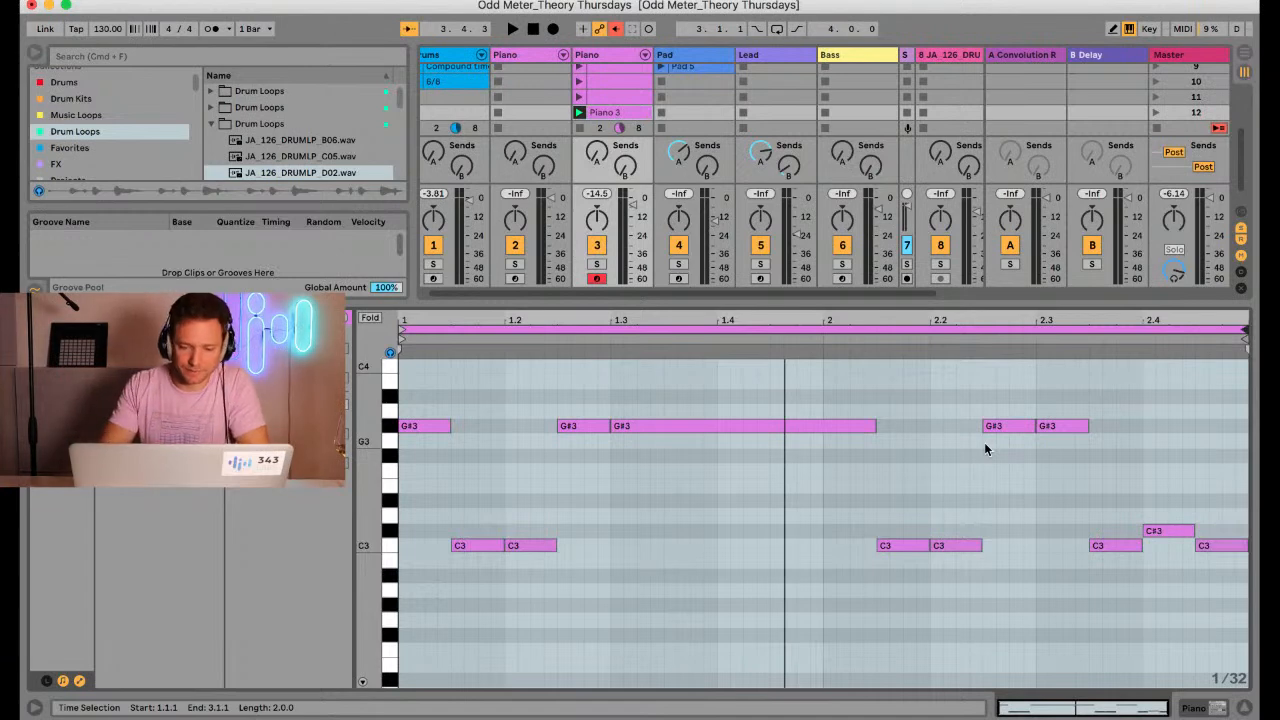
{"action": "left_click_drag", "start_coordinate": [882, 305], "coordinate": [860, 345]}
{"action": "left_click", "coordinate": [468, 604]}
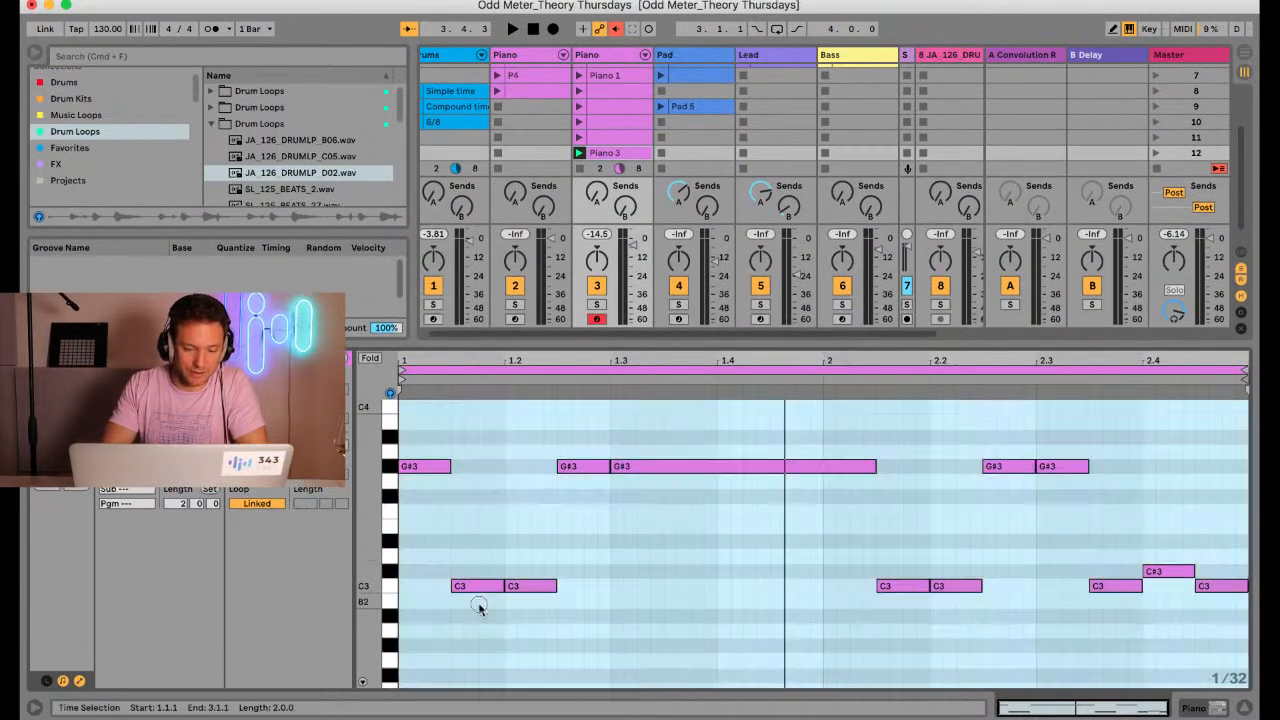
{"action": "left_click", "coordinate": [406, 467]}
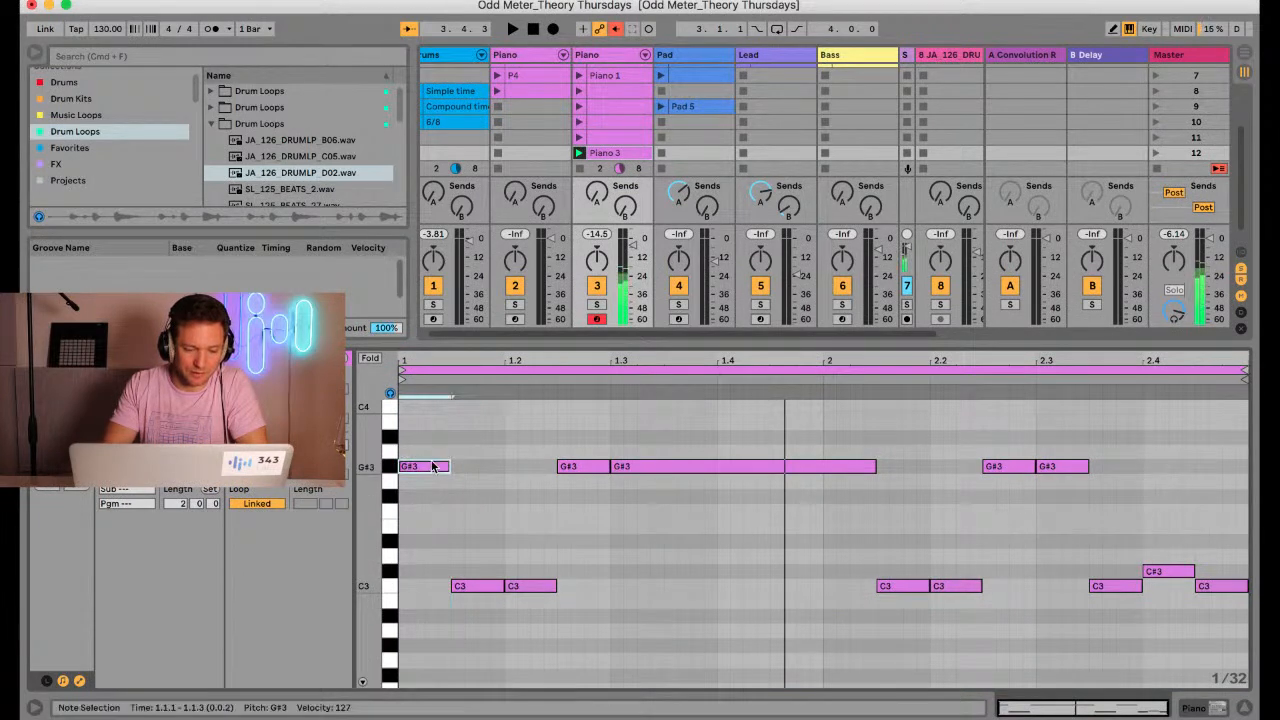
{"action": "left_click", "coordinate": [390, 472]}
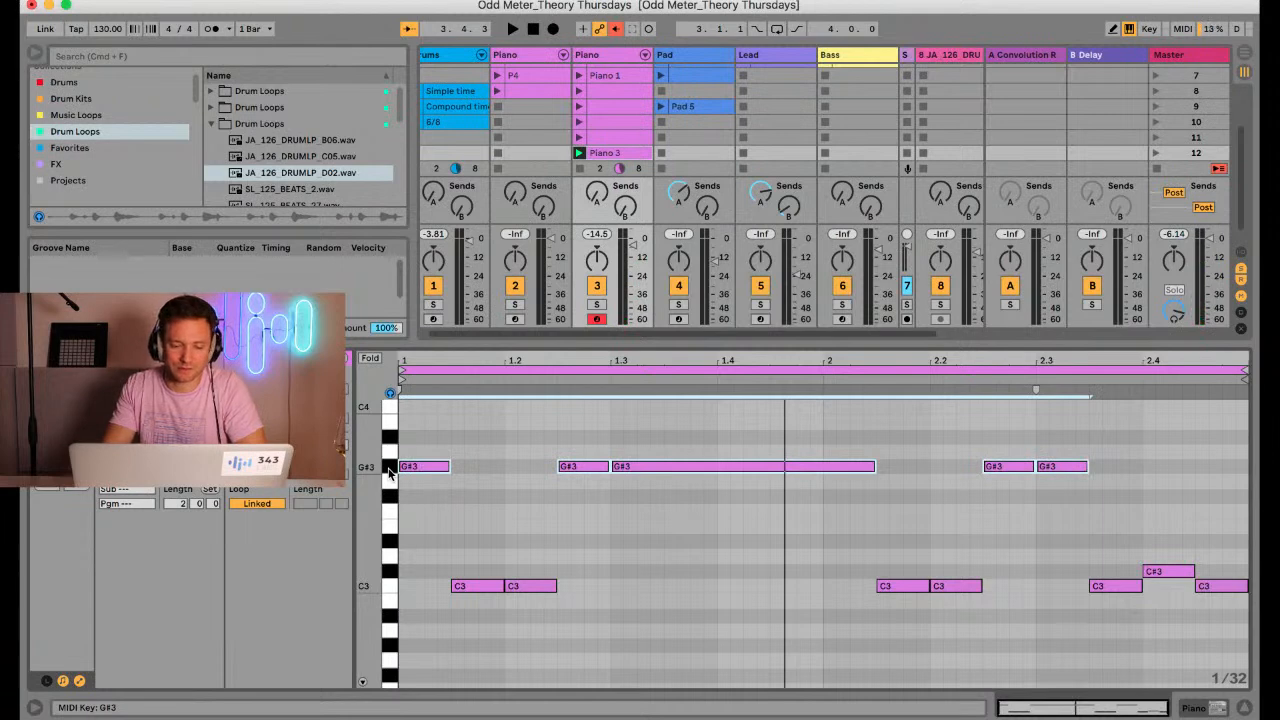
{"action": "key", "text": "Up"}
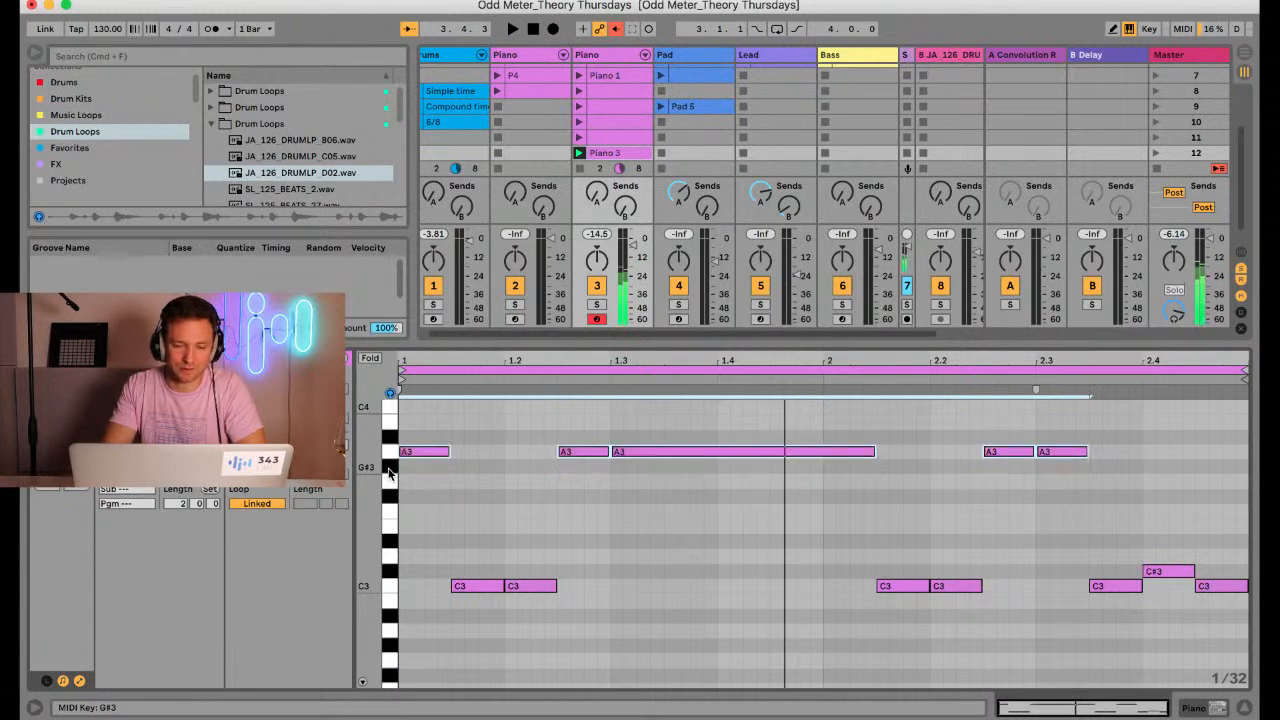
{"action": "left_click", "coordinate": [579, 154]}
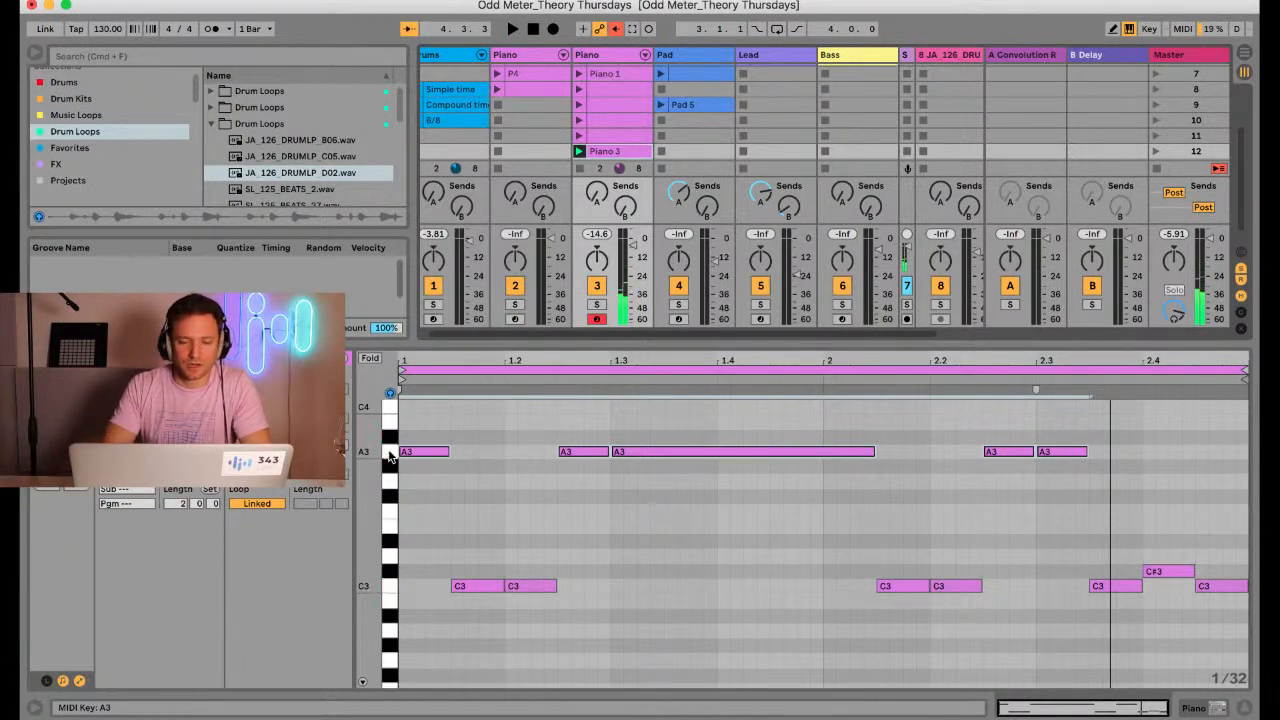
Create an empty clip in the scene 13 slot of Piano track 3 and audition piano notes across its keyboard range
{"action": "left_click_drag", "start_coordinate": [661, 343], "coordinate": [654, 395]}
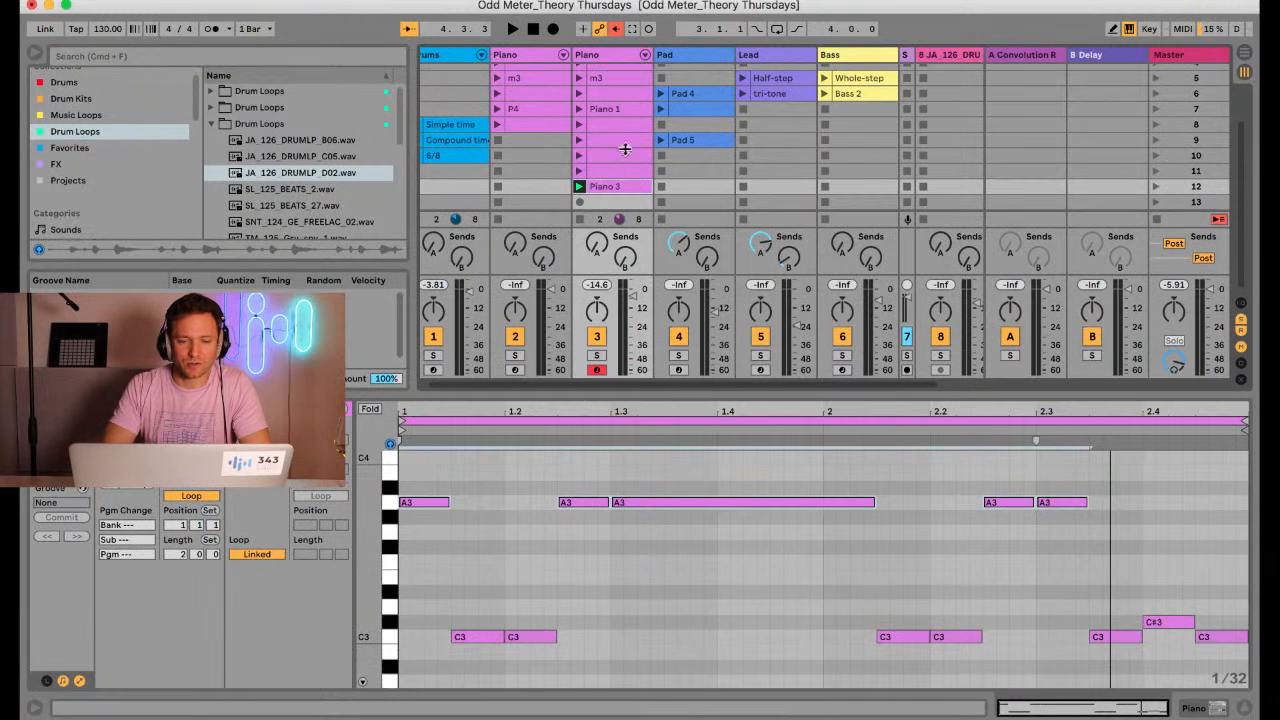
{"action": "left_click", "coordinate": [604, 202]}
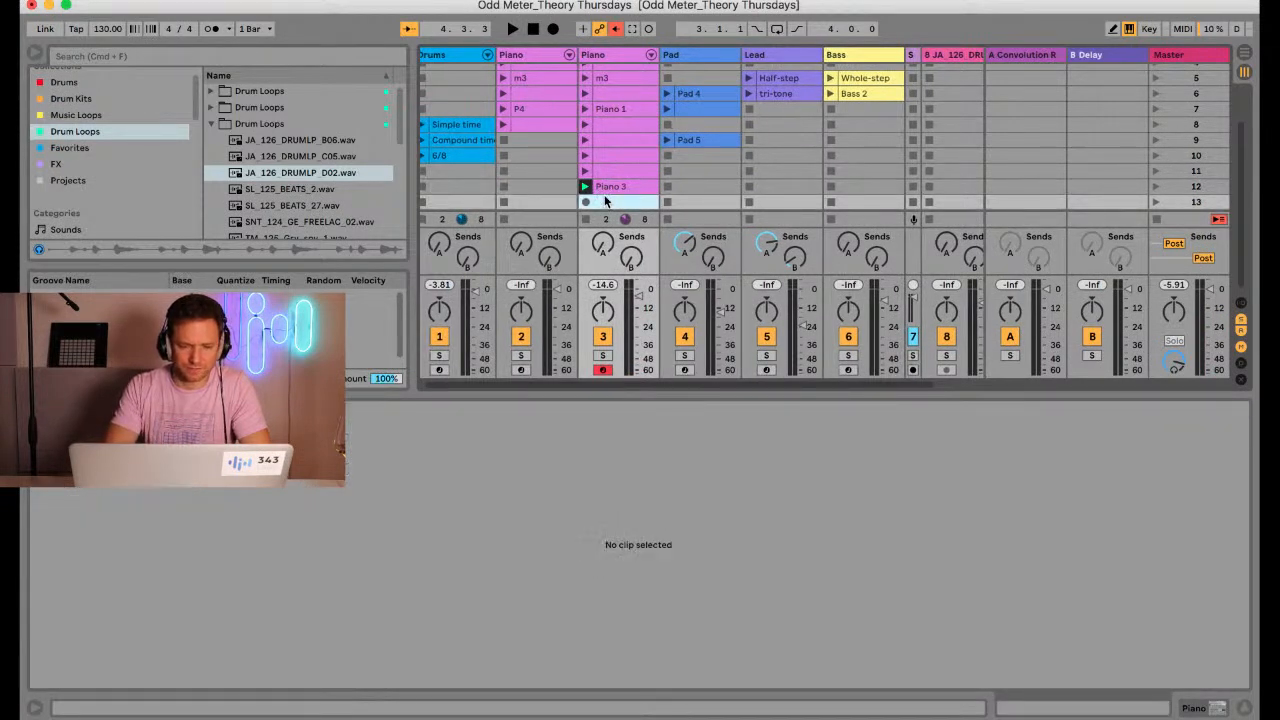
{"action": "scroll", "coordinate": [606, 195], "scroll_direction": "down", "scroll_amount": 2}
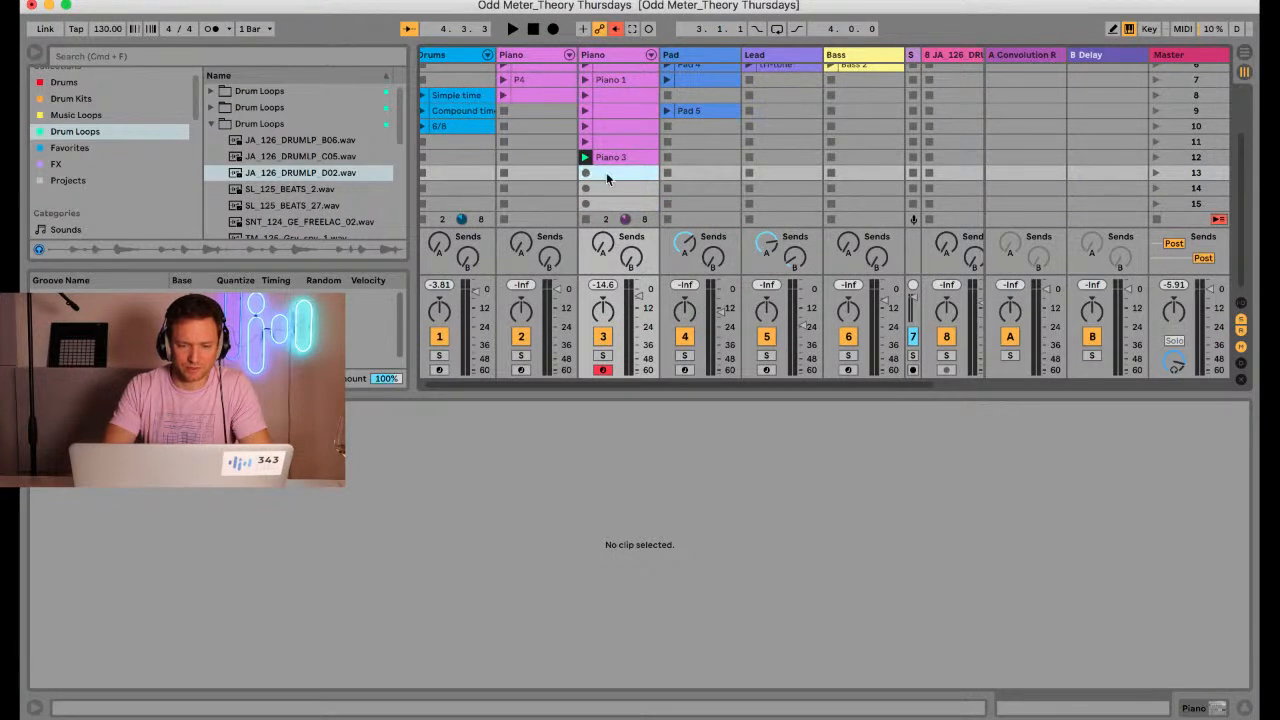
{"action": "double_click", "coordinate": [606, 172]}
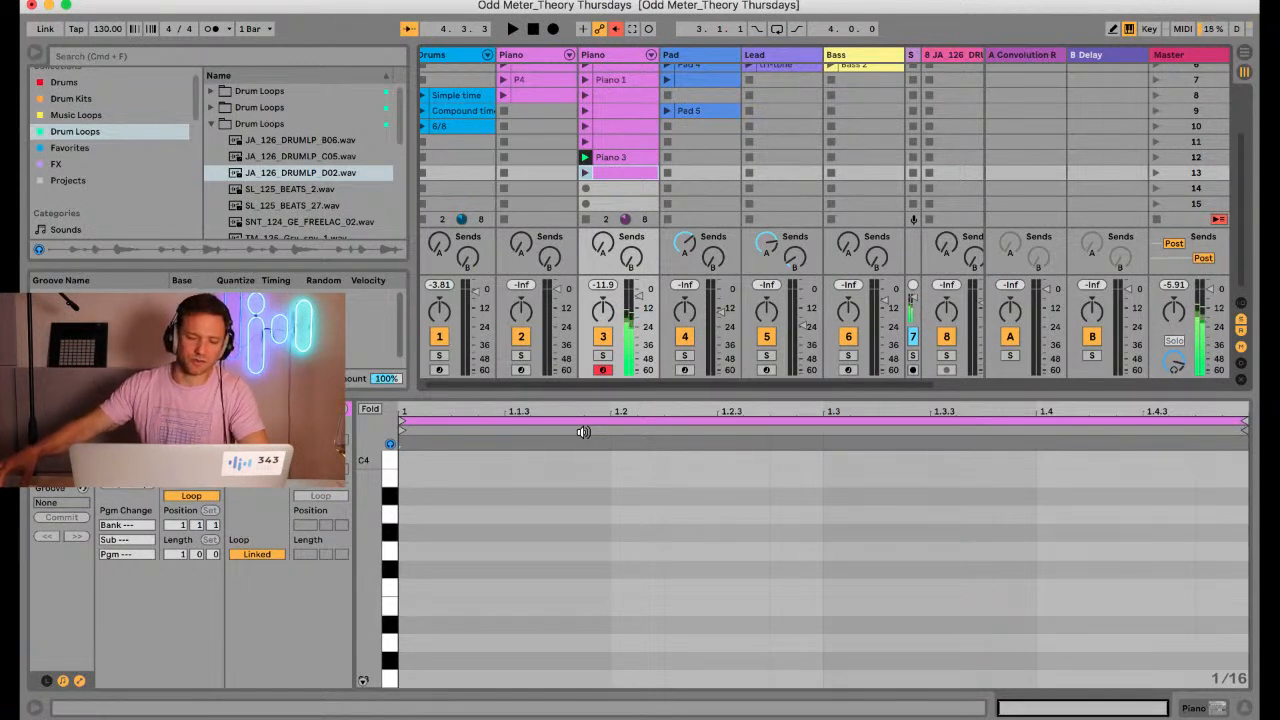
{"action": "scroll", "coordinate": [559, 556], "scroll_direction": "up", "scroll_amount": 4}
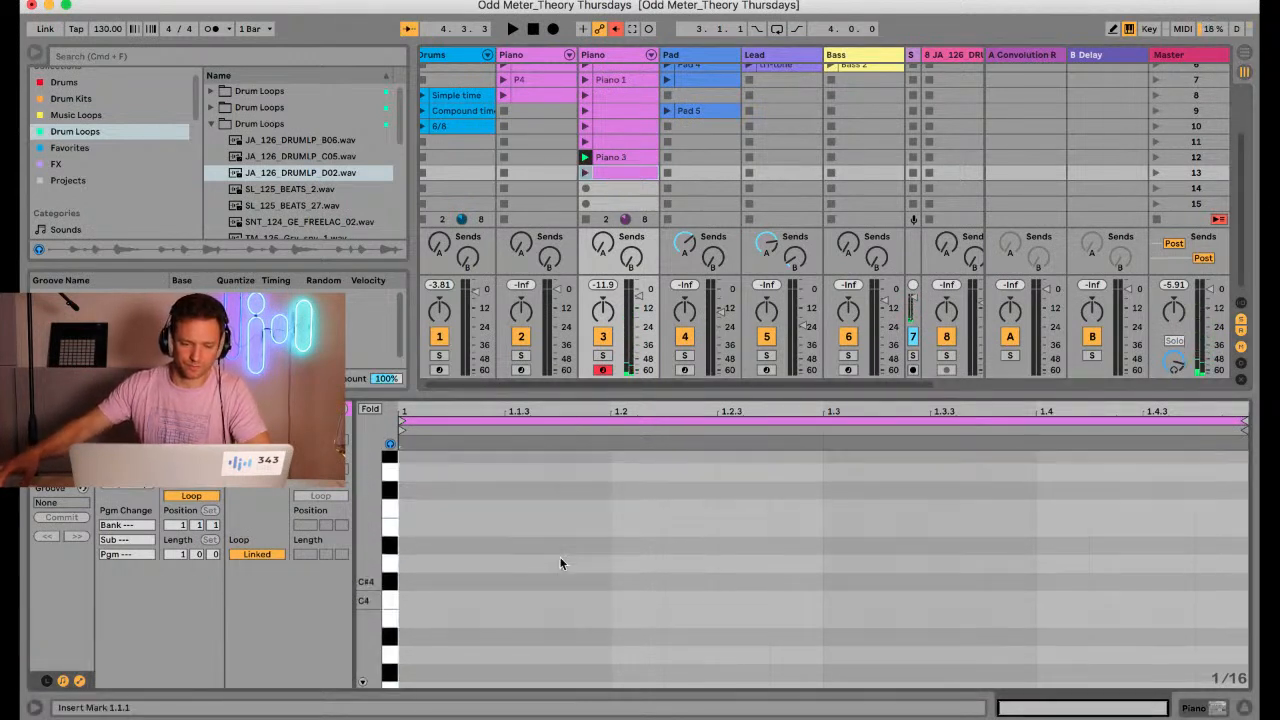
{"action": "scroll", "coordinate": [559, 556], "scroll_direction": "down", "scroll_amount": 8}
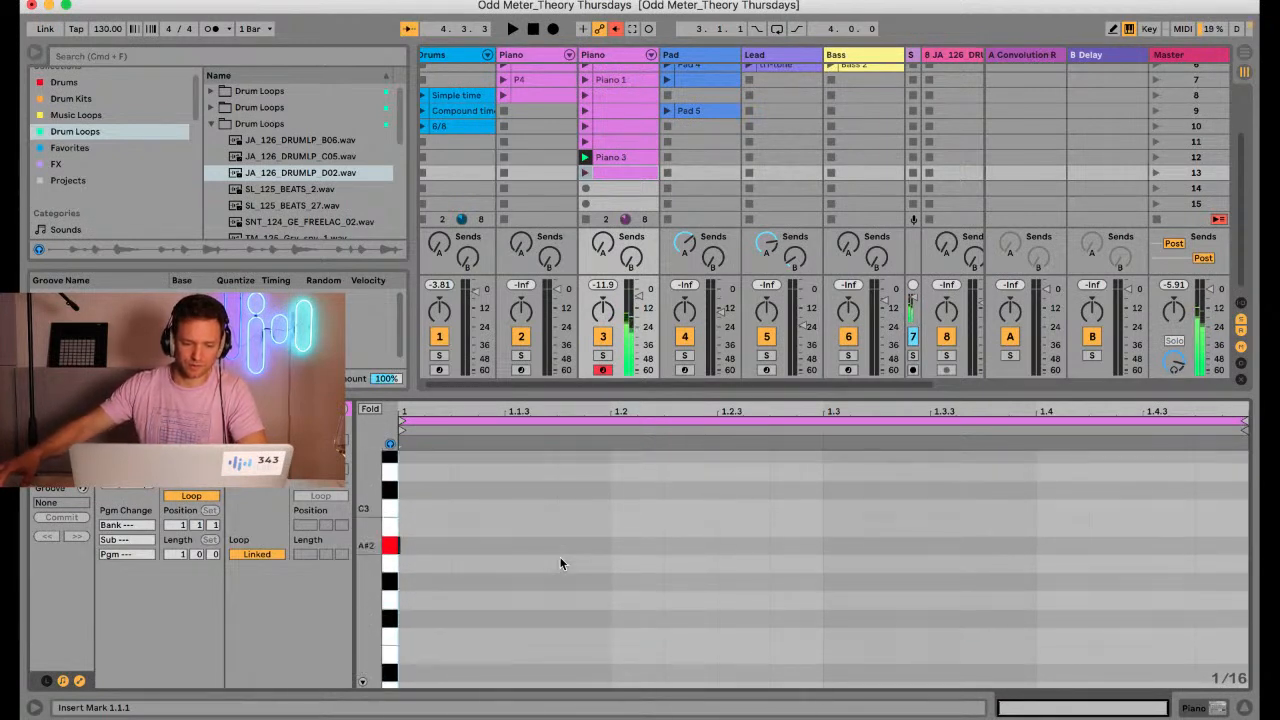
{"action": "scroll", "coordinate": [559, 556], "scroll_direction": "up", "scroll_amount": 2}
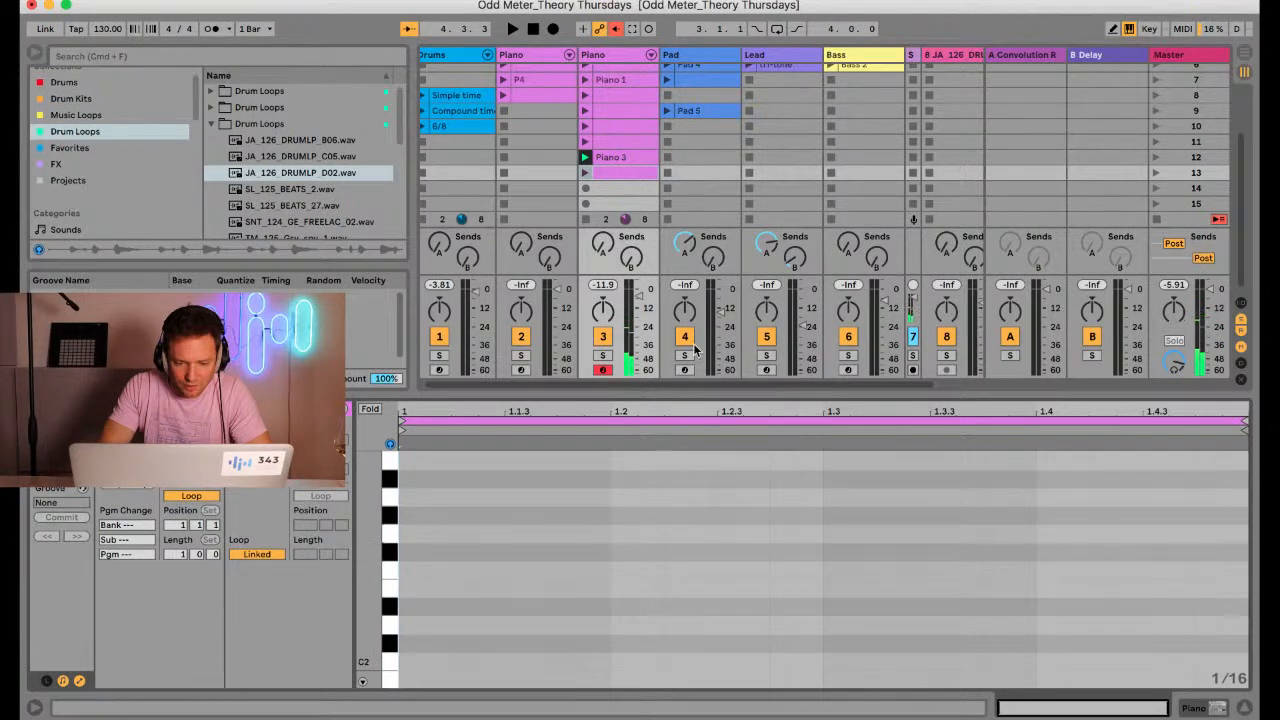
Shrink the note editor, stop the clip on Piano track 3 and arm Lead track 5
{"action": "left_click_drag", "start_coordinate": [675, 391], "coordinate": [641, 487]}
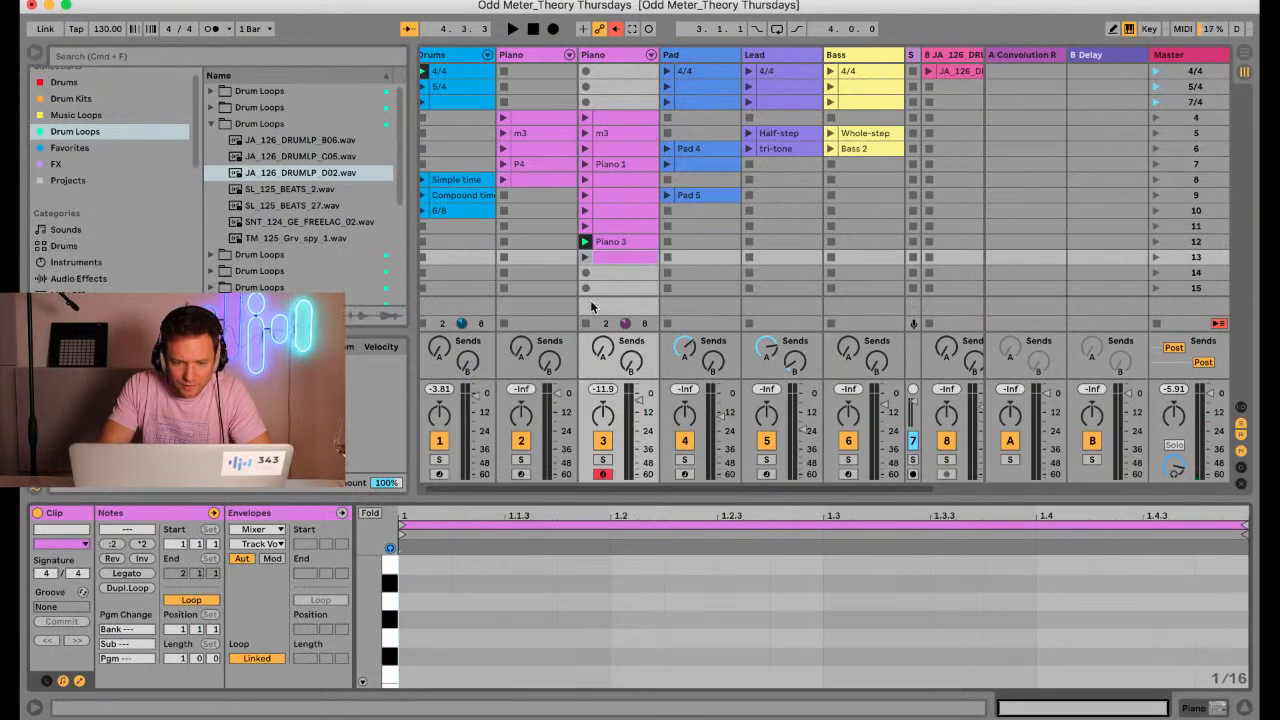
{"action": "left_click", "coordinate": [586, 322]}
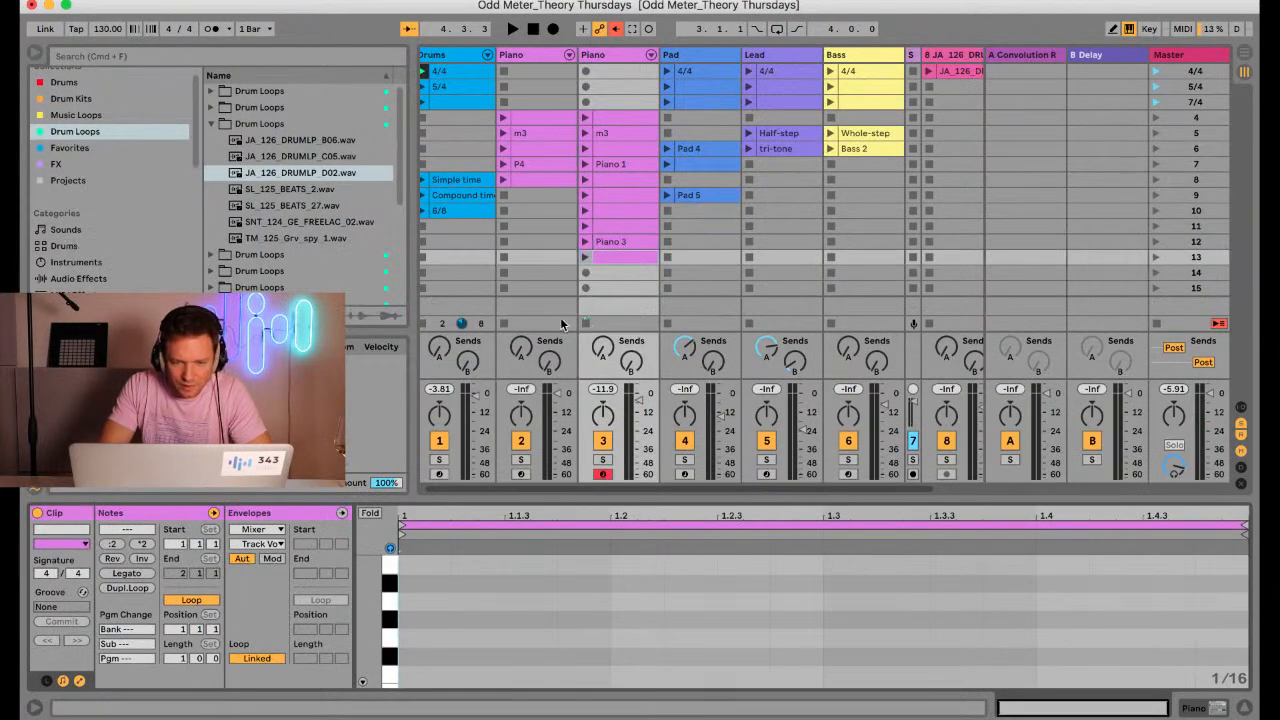
{"action": "left_click", "coordinate": [766, 474]}
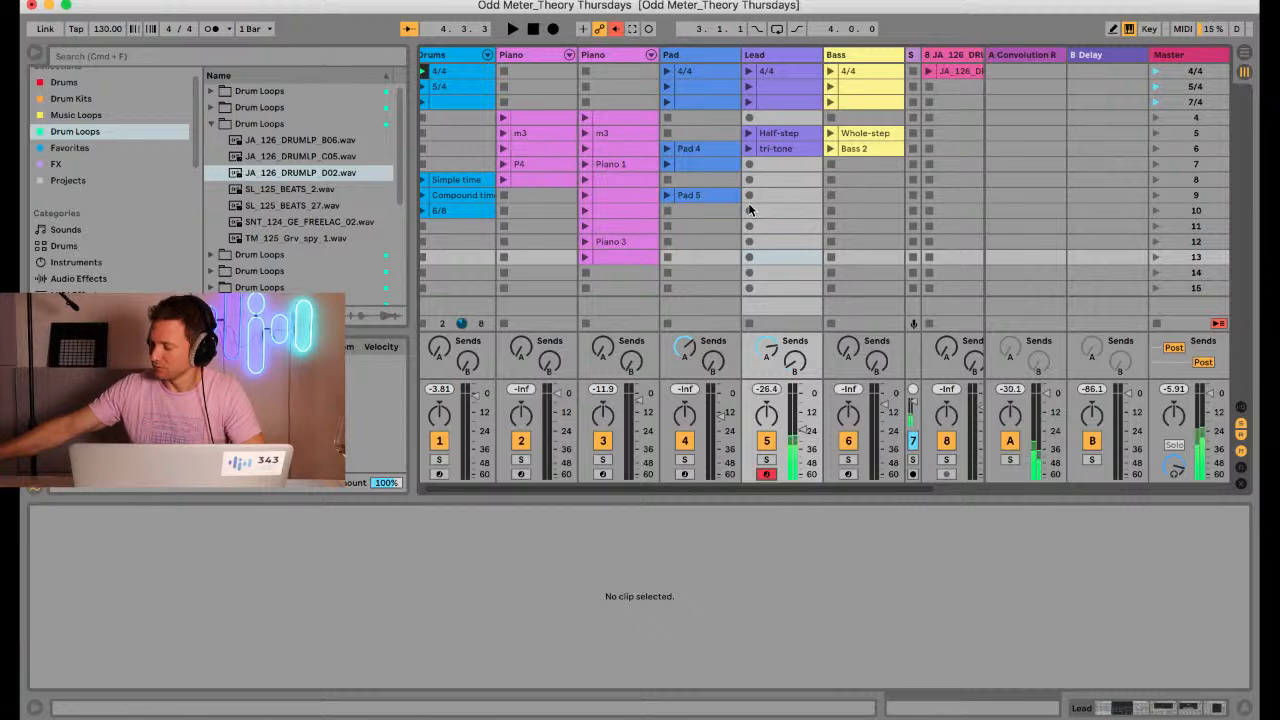
Record a two-bar lead phrase of C1, A#1, D#1 and F1 into the scene 10 slot of Lead track 5 over the 4/4 drums
{"action": "key", "text": "space"}
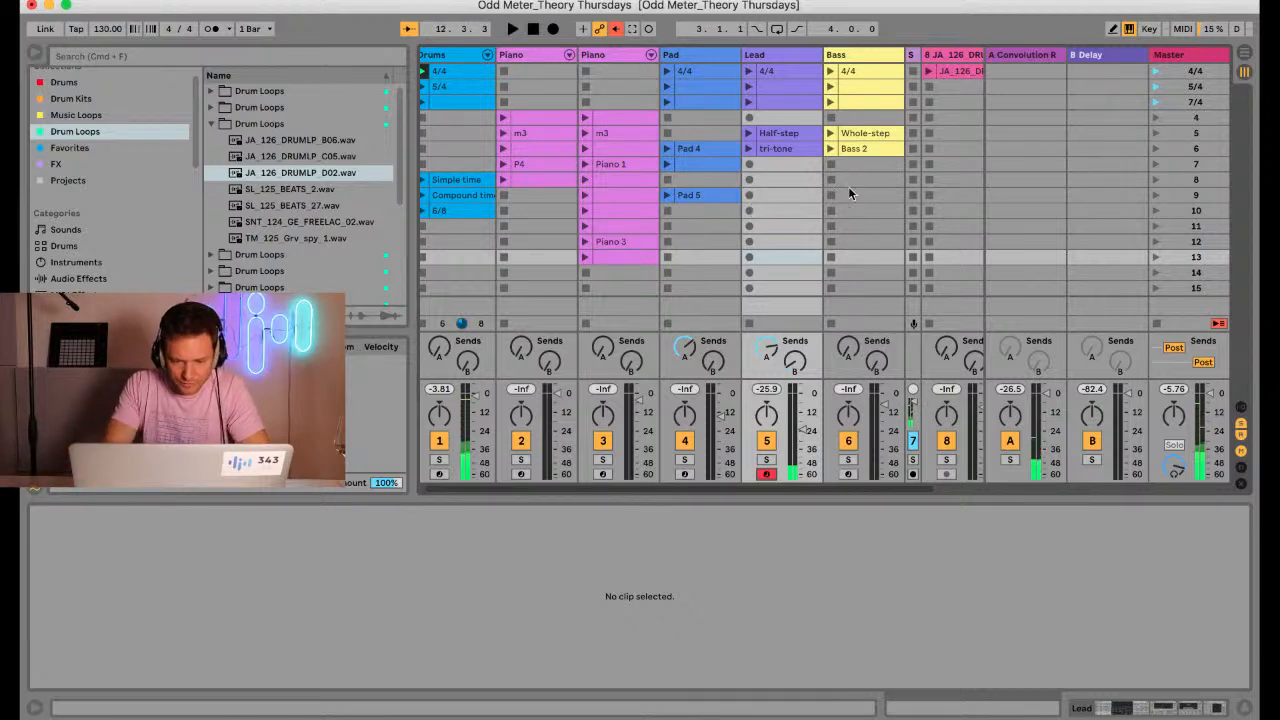
{"action": "left_click", "coordinate": [752, 212]}
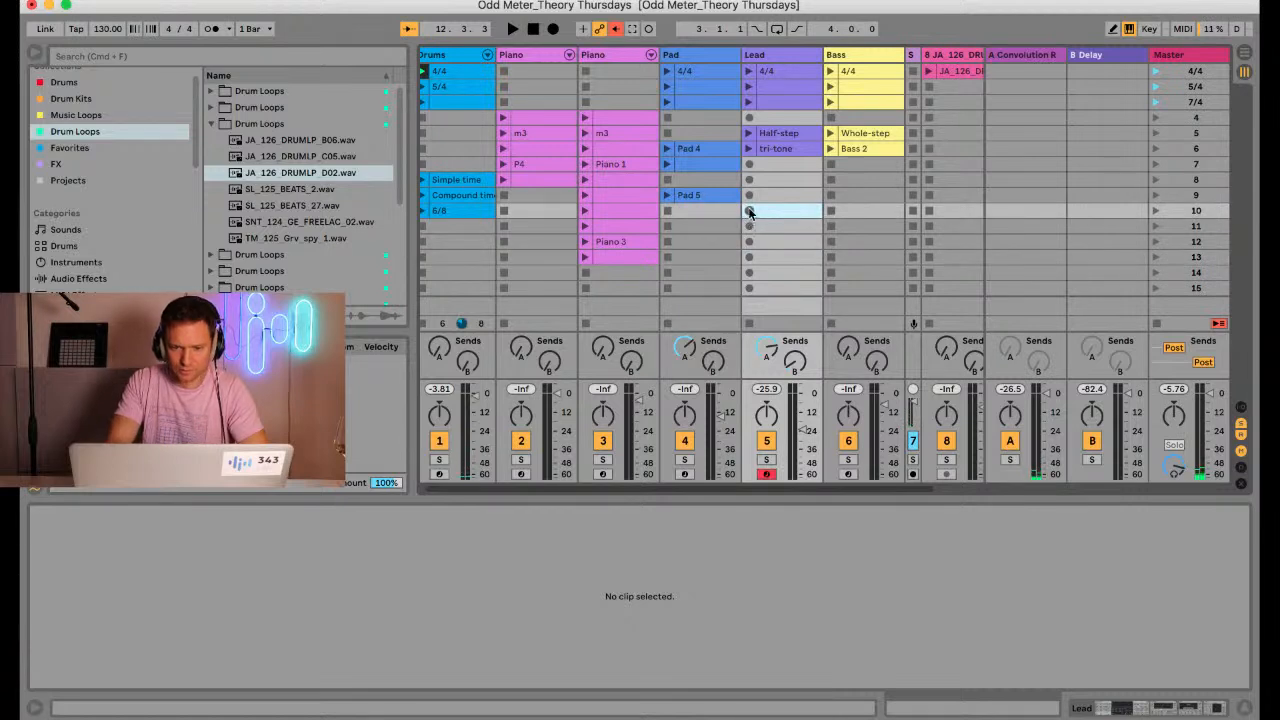
{"action": "left_click", "coordinate": [749, 210]}
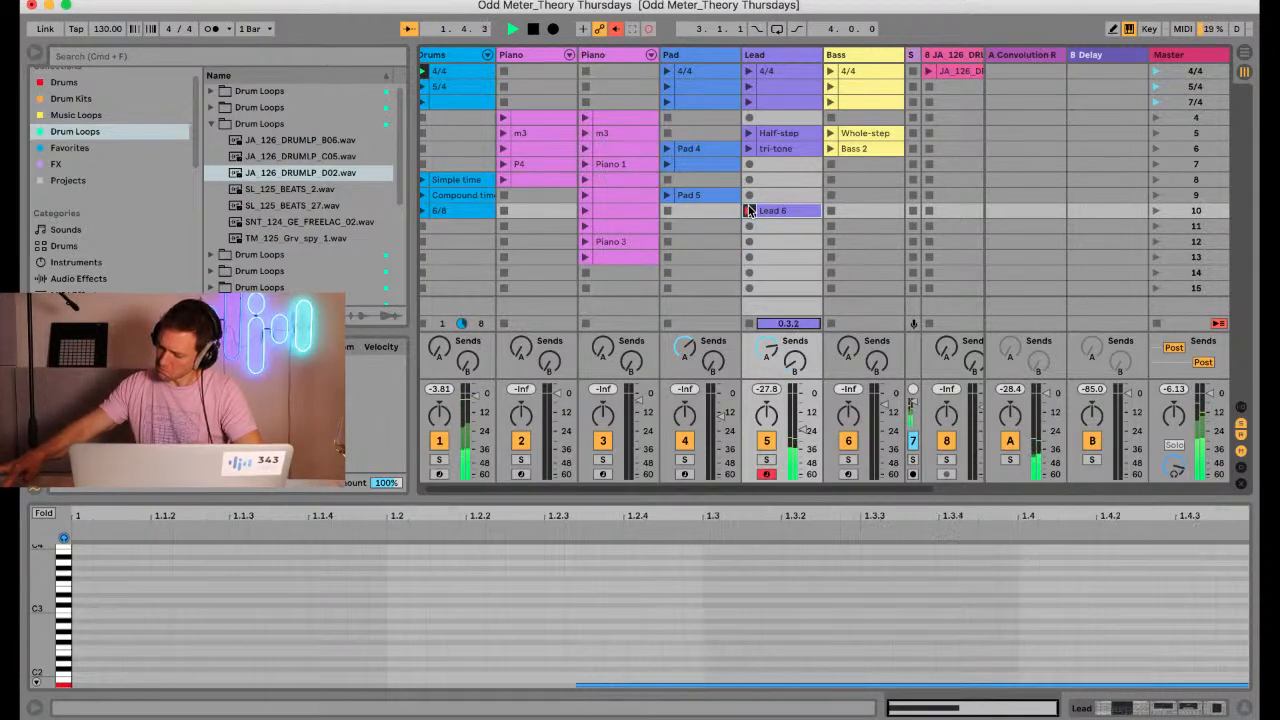
{"action": "left_click", "coordinate": [749, 210]}
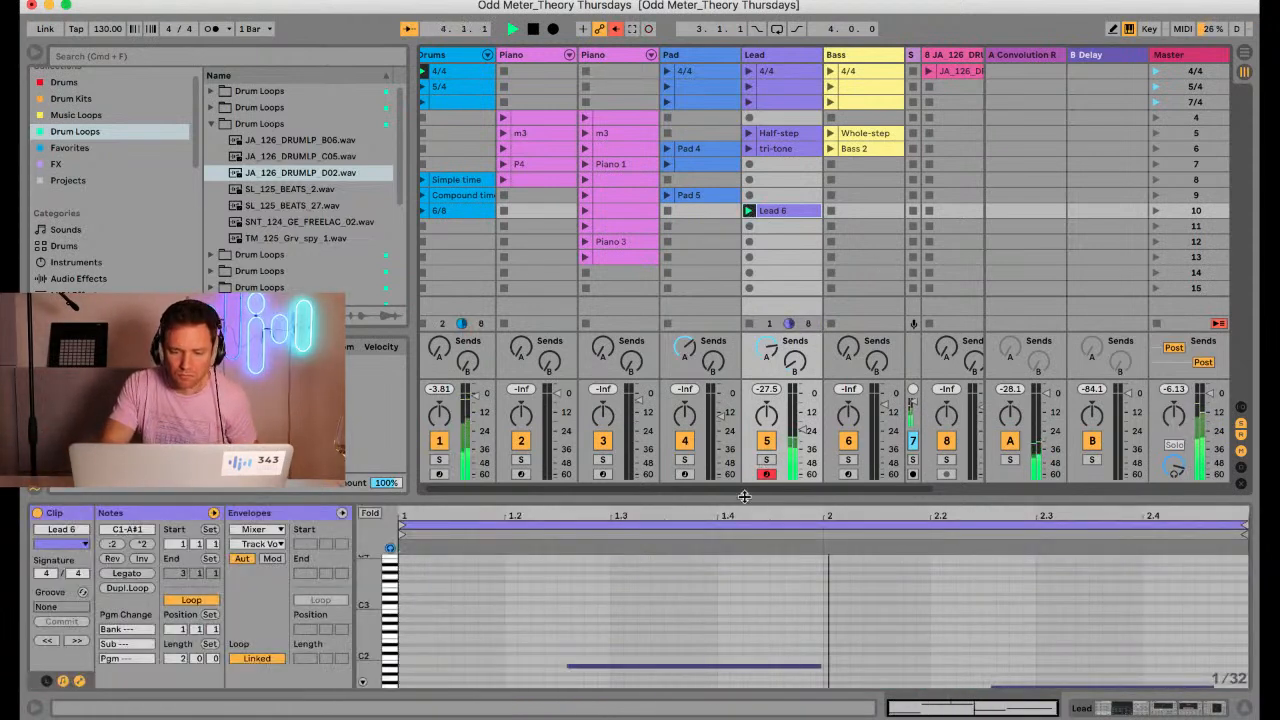
Quantize the starts and ends of all notes in Lead 6 to 1/16 at 100% in the enlarged note editor
{"action": "left_click_drag", "start_coordinate": [720, 497], "coordinate": [720, 263]}
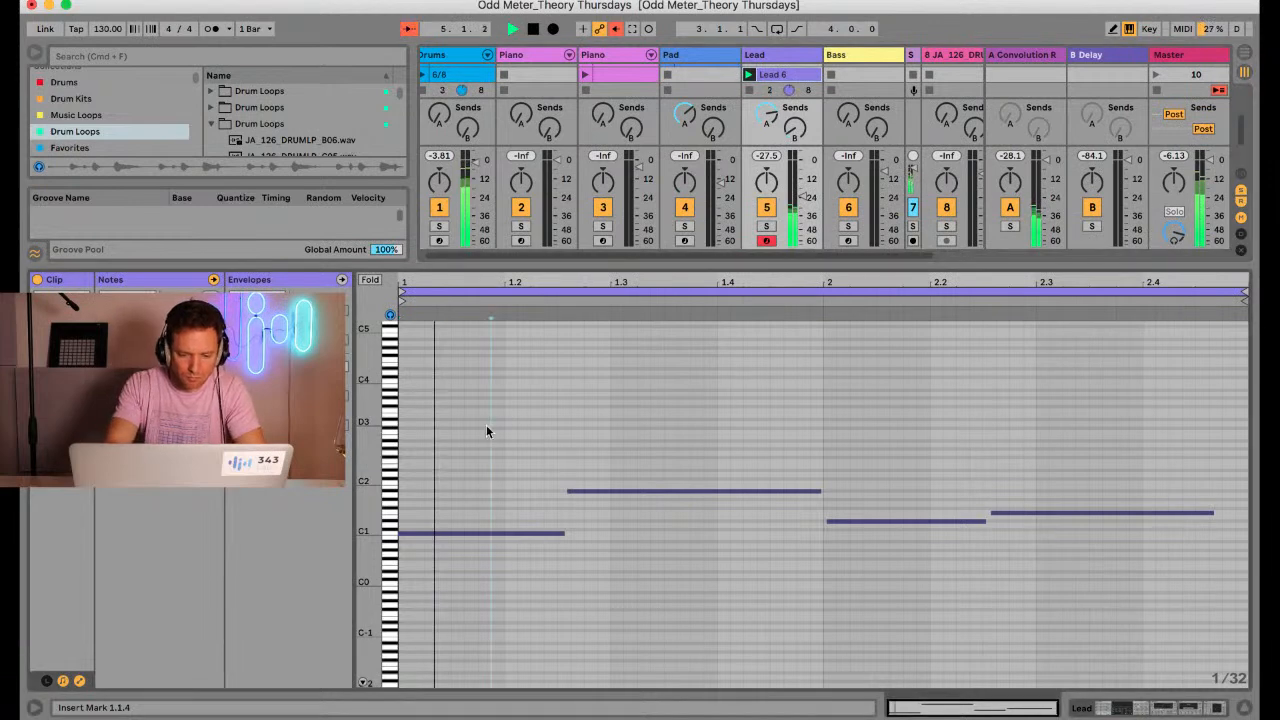
{"action": "key", "text": "super+a"}
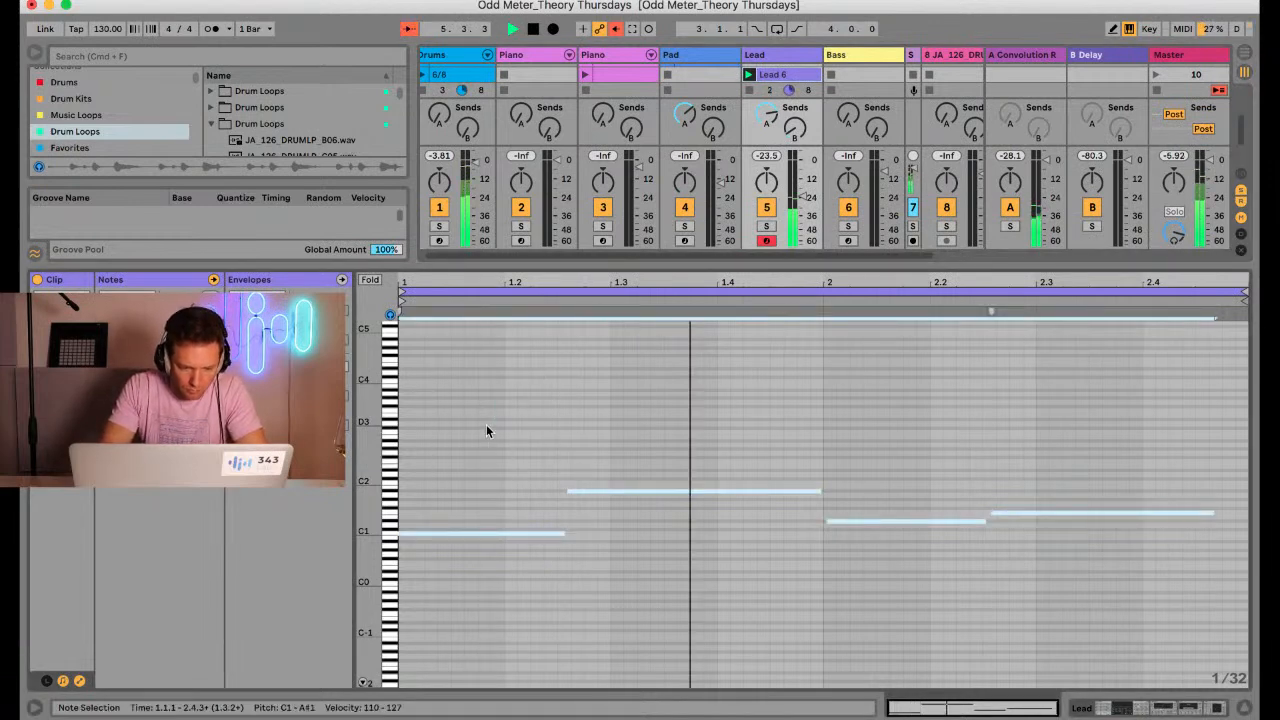
{"action": "left_click_drag", "start_coordinate": [367, 467], "coordinate": [370, 467]}
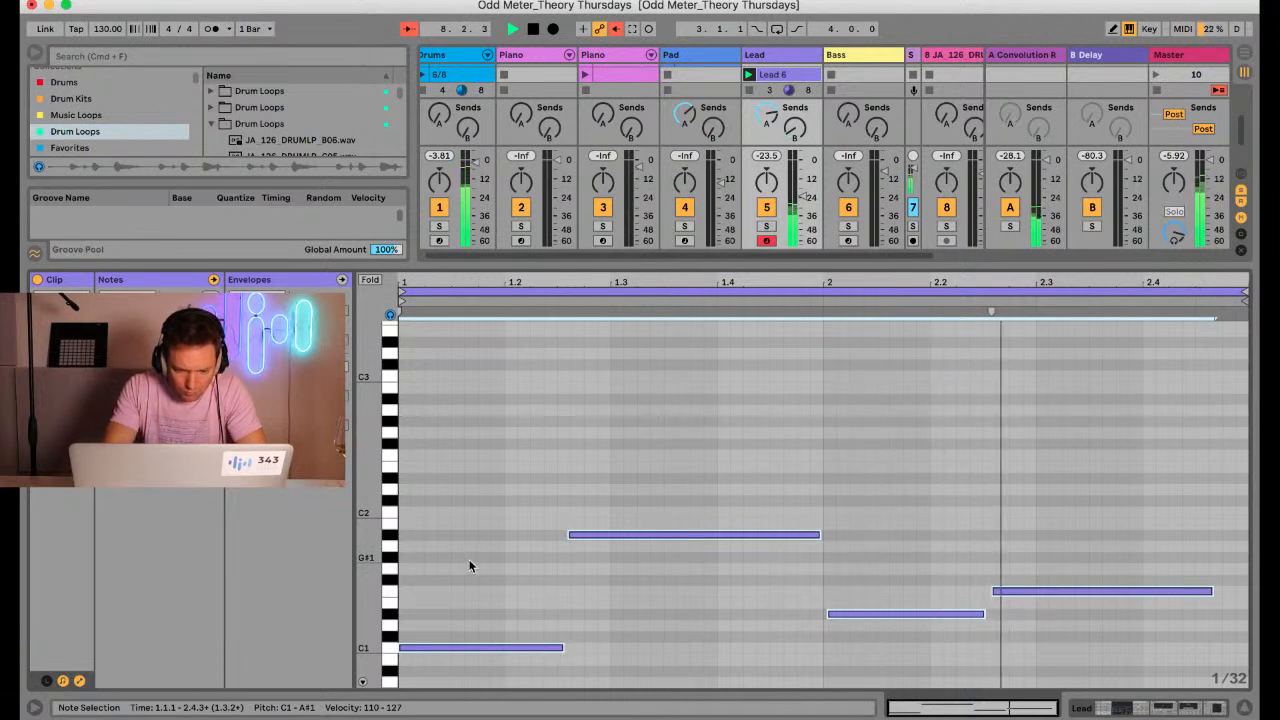
{"action": "key", "text": "super+shift+u"}
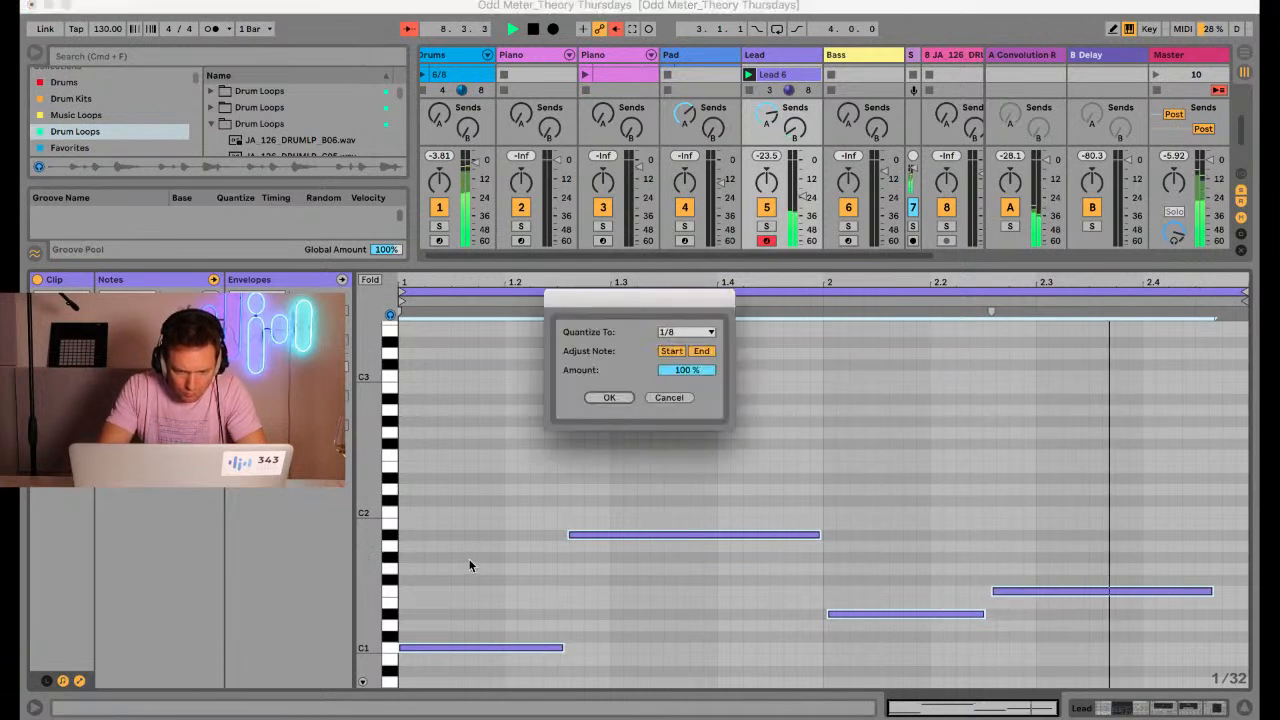
{"action": "left_click", "coordinate": [668, 332]}
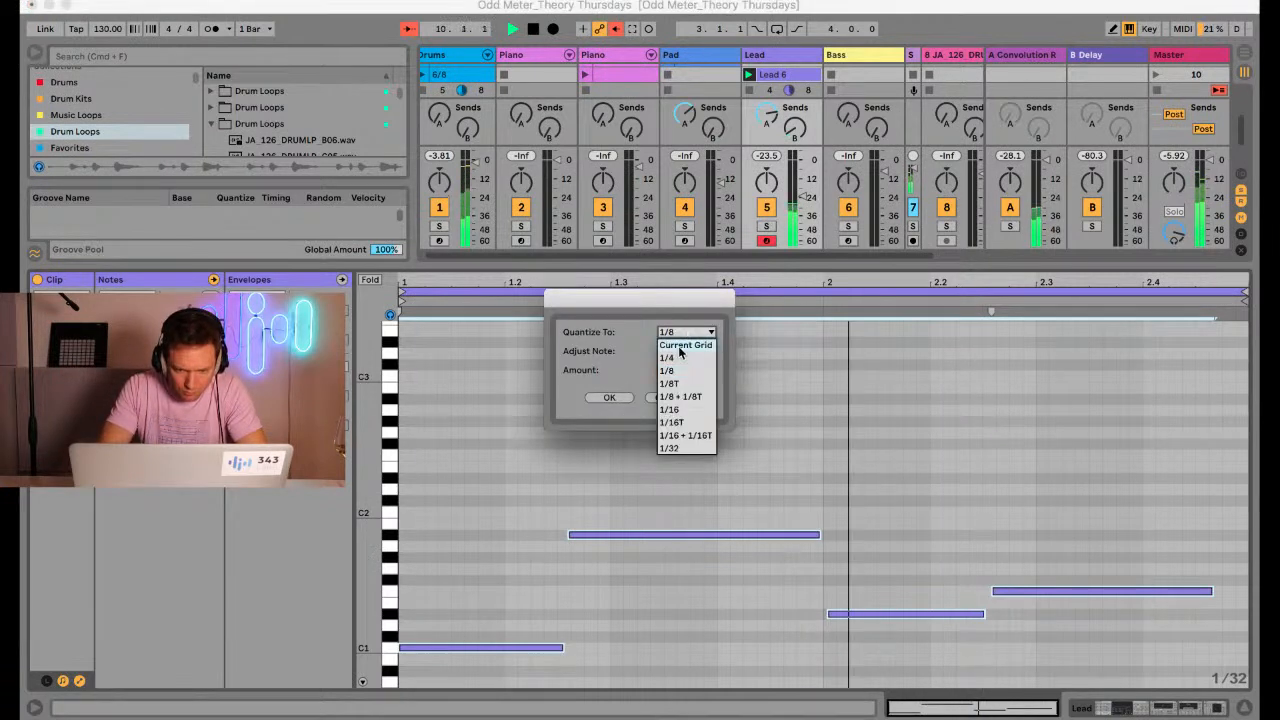
{"action": "left_click", "coordinate": [677, 413]}
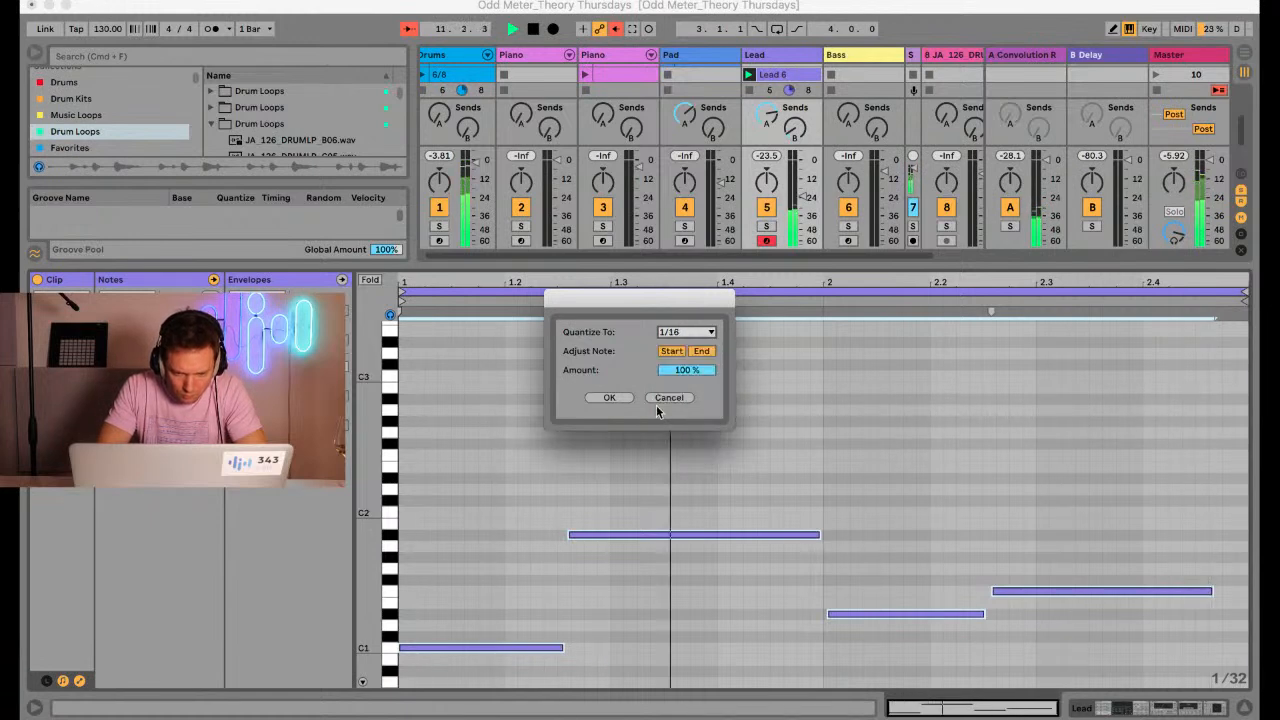
{"action": "left_click", "coordinate": [620, 397]}
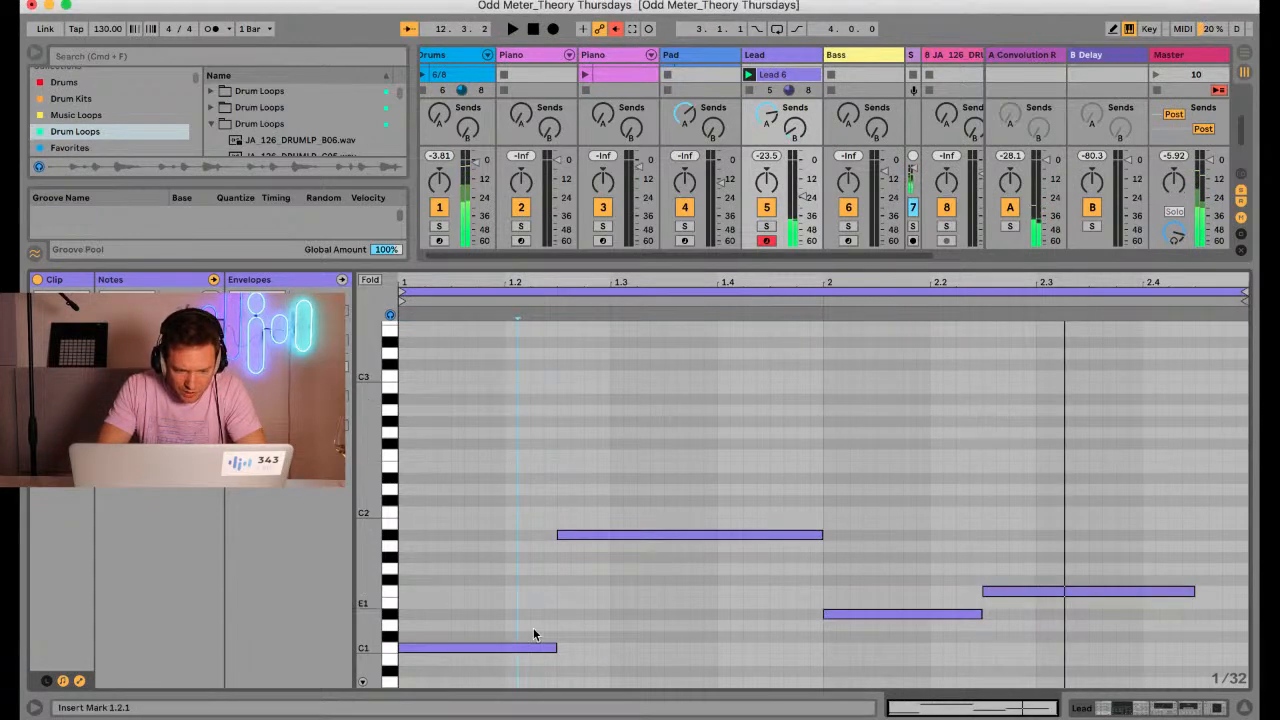
Magnify the Lead 6 notes until their names show and select the C1 and A#1 notes to examine their interval
{"action": "left_click_drag", "start_coordinate": [367, 558], "coordinate": [369, 557]}
{"action": "scroll", "coordinate": [500, 570], "scroll_direction": "down", "scroll_amount": 5}
{"action": "left_click_drag", "start_coordinate": [509, 577], "coordinate": [588, 368]}
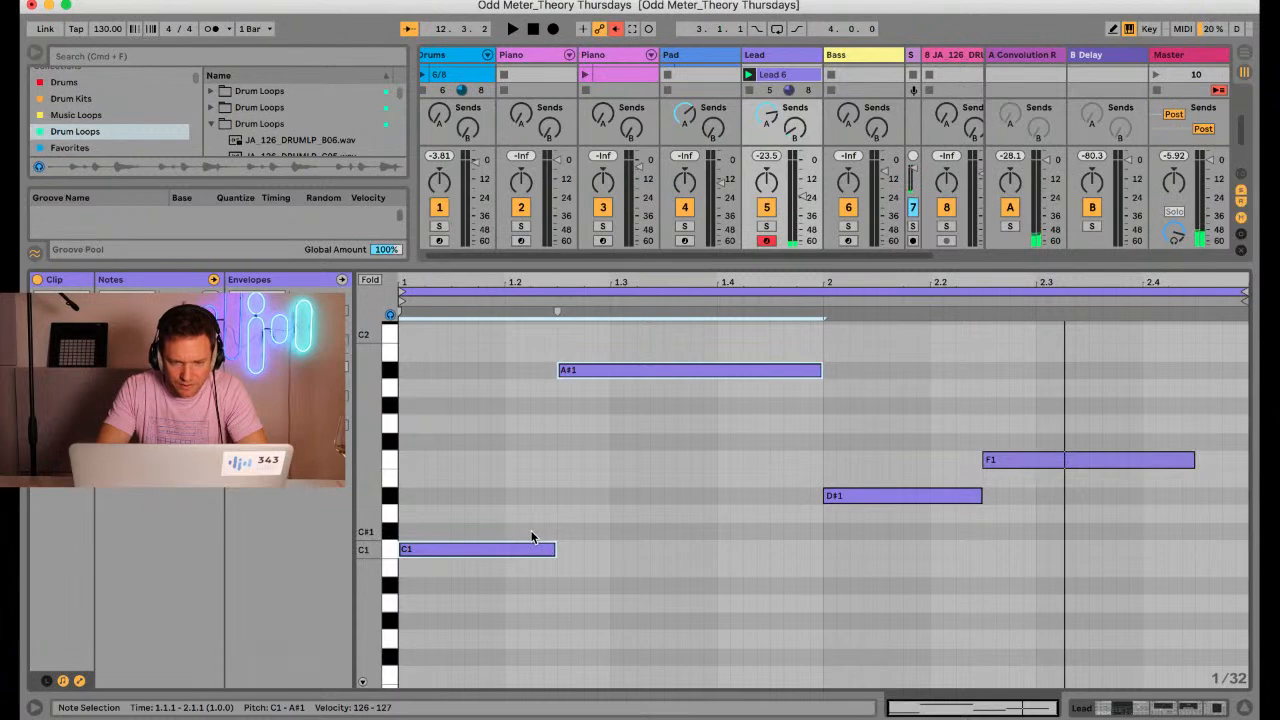
Play Pad 5 together with Lead 6 over the drums and rebalance the tracks, raising the Lead volume and setting the Pad to about -15.6 dB
{"action": "left_click_drag", "start_coordinate": [704, 263], "coordinate": [704, 452]}
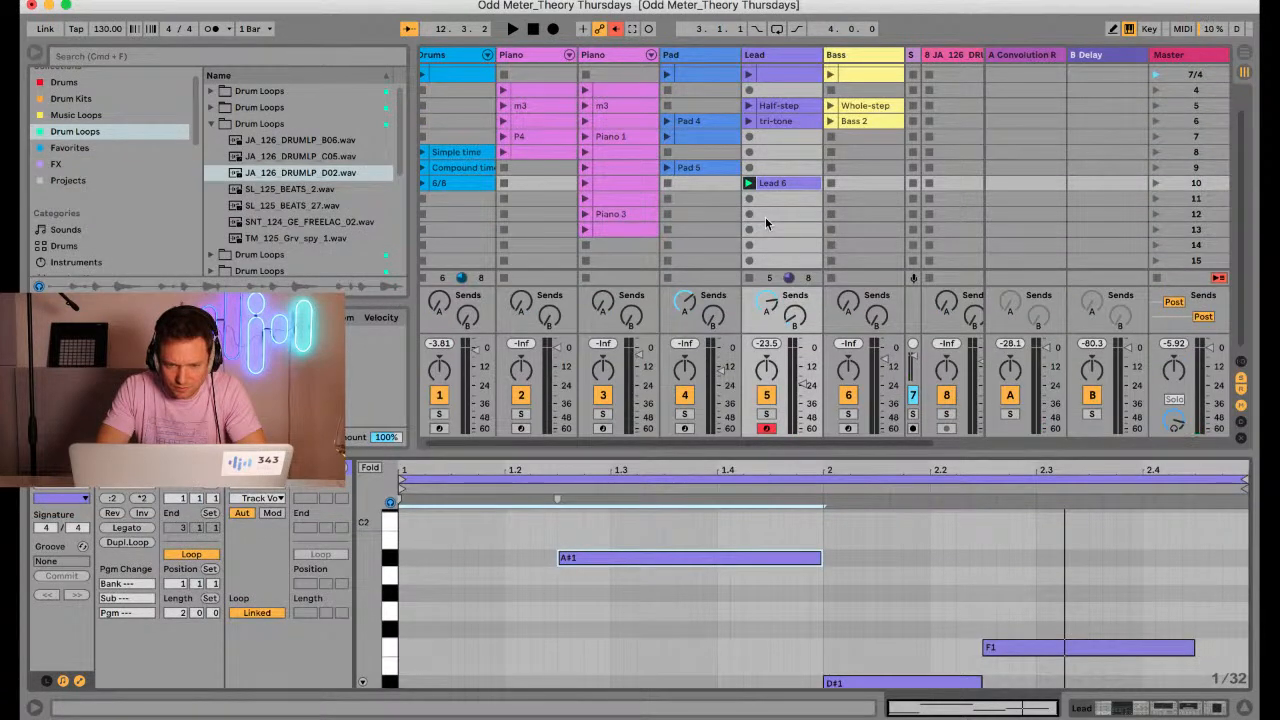
{"action": "left_click", "coordinate": [668, 137]}
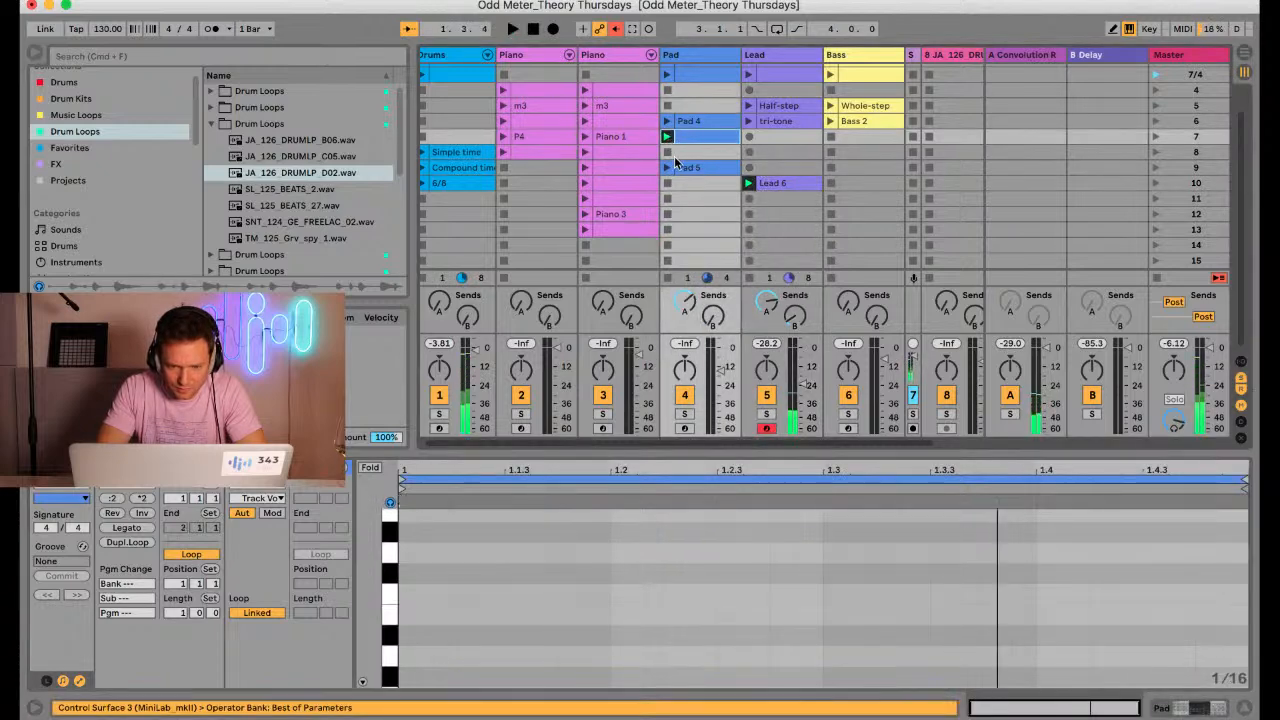
{"action": "left_click", "coordinate": [667, 168]}
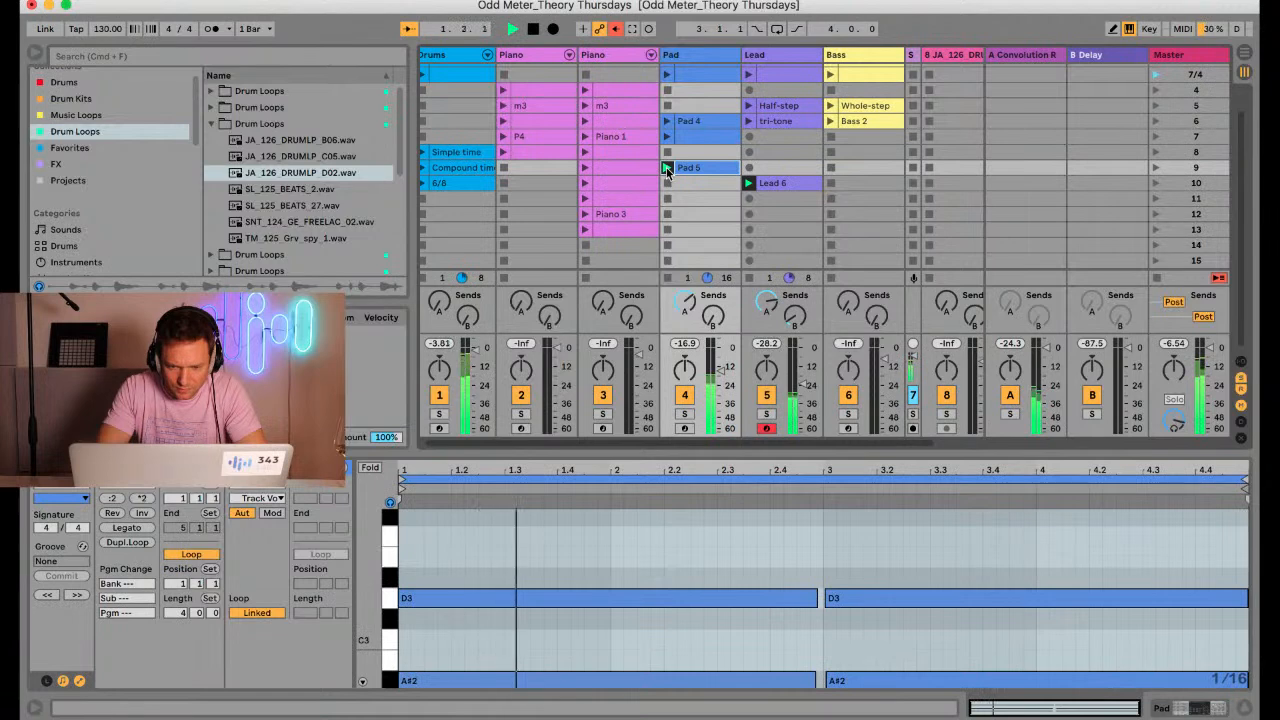
{"action": "left_click_drag", "start_coordinate": [719, 370], "coordinate": [727, 382]}
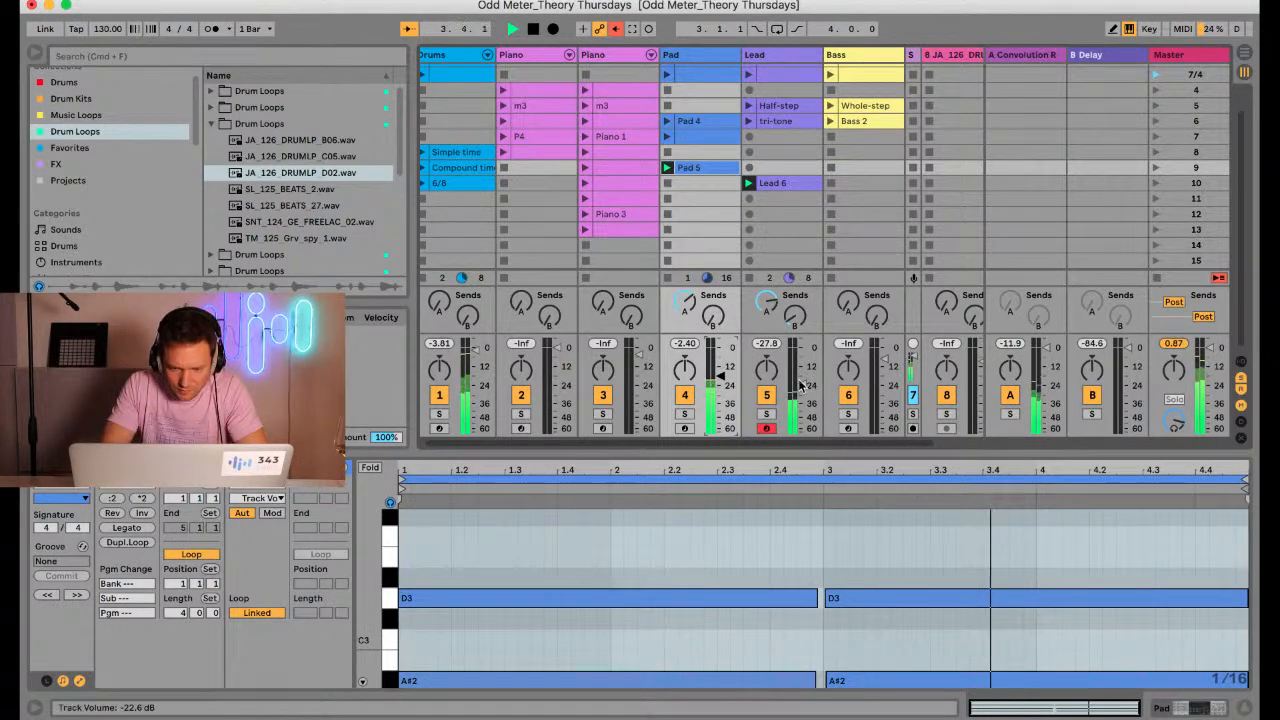
{"action": "left_click_drag", "start_coordinate": [800, 384], "coordinate": [722, 371]}
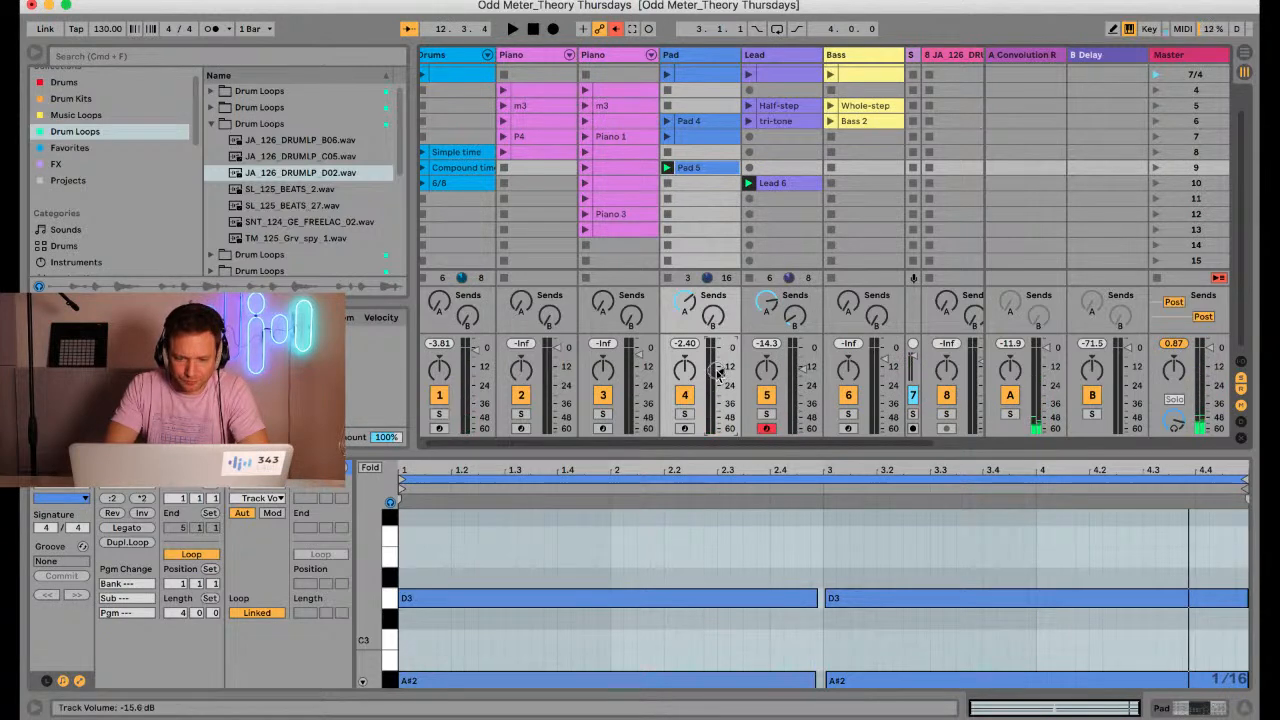
Stop all clips, then arm Piano track 2 and create an empty clip in its scene 9 slot for auditioning piano notes
{"action": "mouse_move", "coordinate": [731, 458]}
{"action": "left_mouse_down"}
{"action": "mouse_move", "coordinate": [726, 345]}
{"action": "mouse_move", "coordinate": [722, 451]}
{"action": "left_mouse_up"}
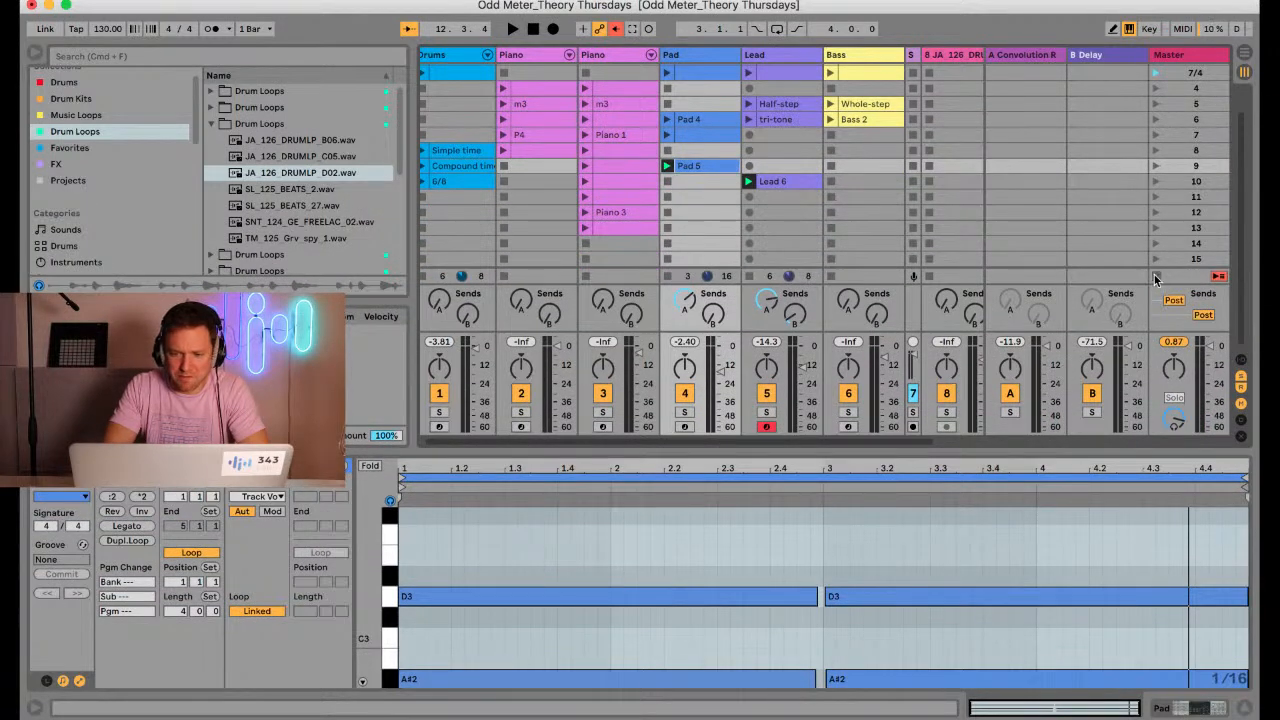
{"action": "left_click", "coordinate": [1155, 277]}
{"action": "left_click", "coordinate": [520, 427]}
{"action": "double_click", "coordinate": [535, 166]}
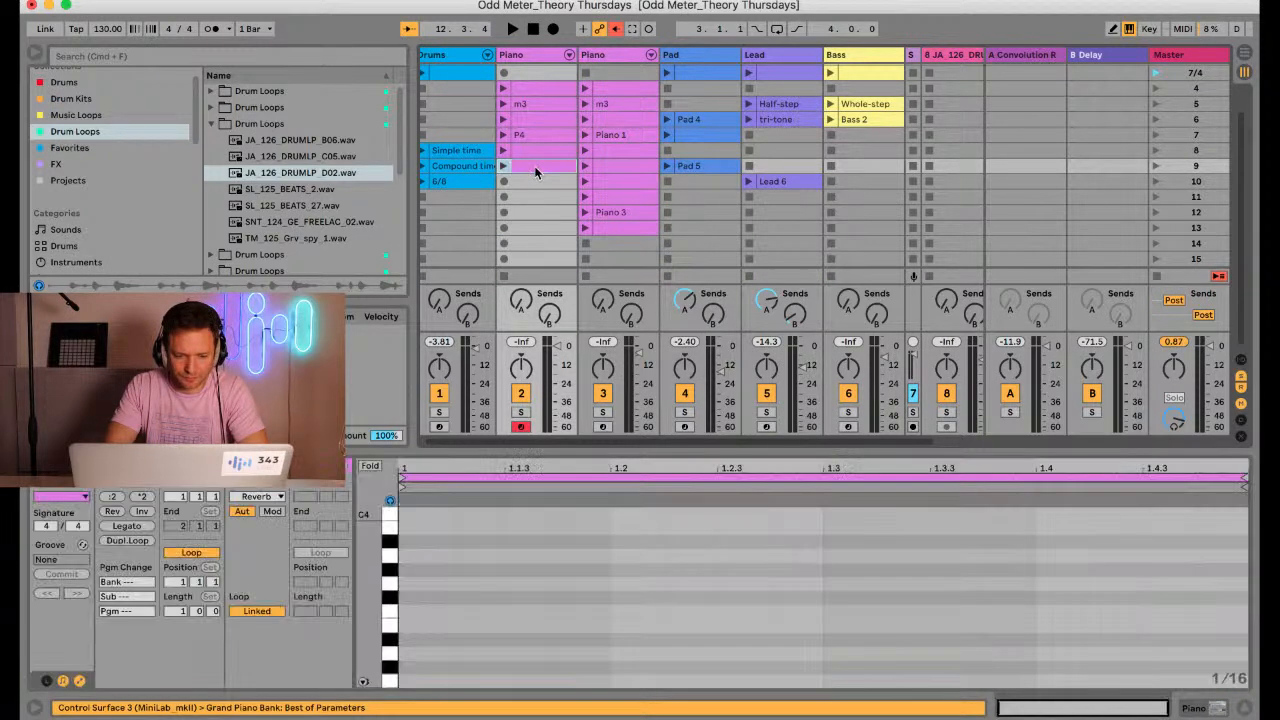
{"action": "left_click_drag", "start_coordinate": [530, 457], "coordinate": [530, 292]}
{"action": "left_click_drag", "start_coordinate": [374, 493], "coordinate": [373, 491]}
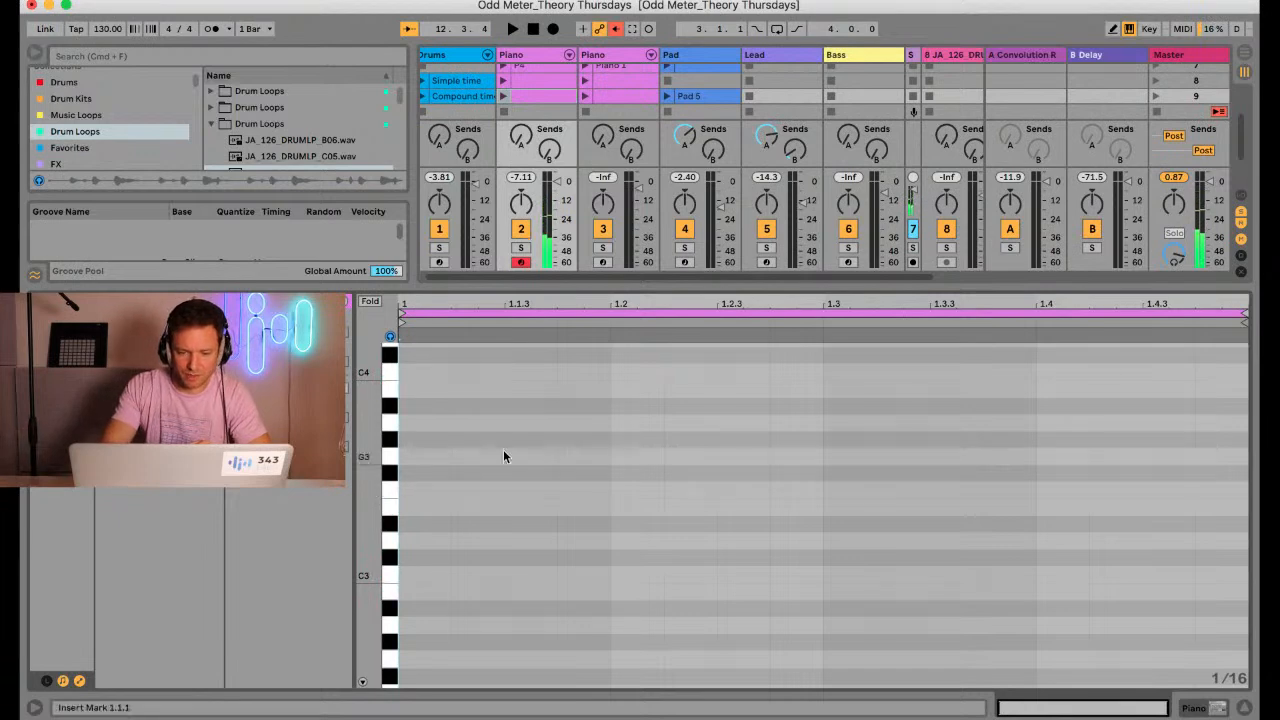
Shrink the note editor and arm Lead track 5 to audition lead notes
{"action": "left_click_drag", "start_coordinate": [711, 283], "coordinate": [687, 452]}
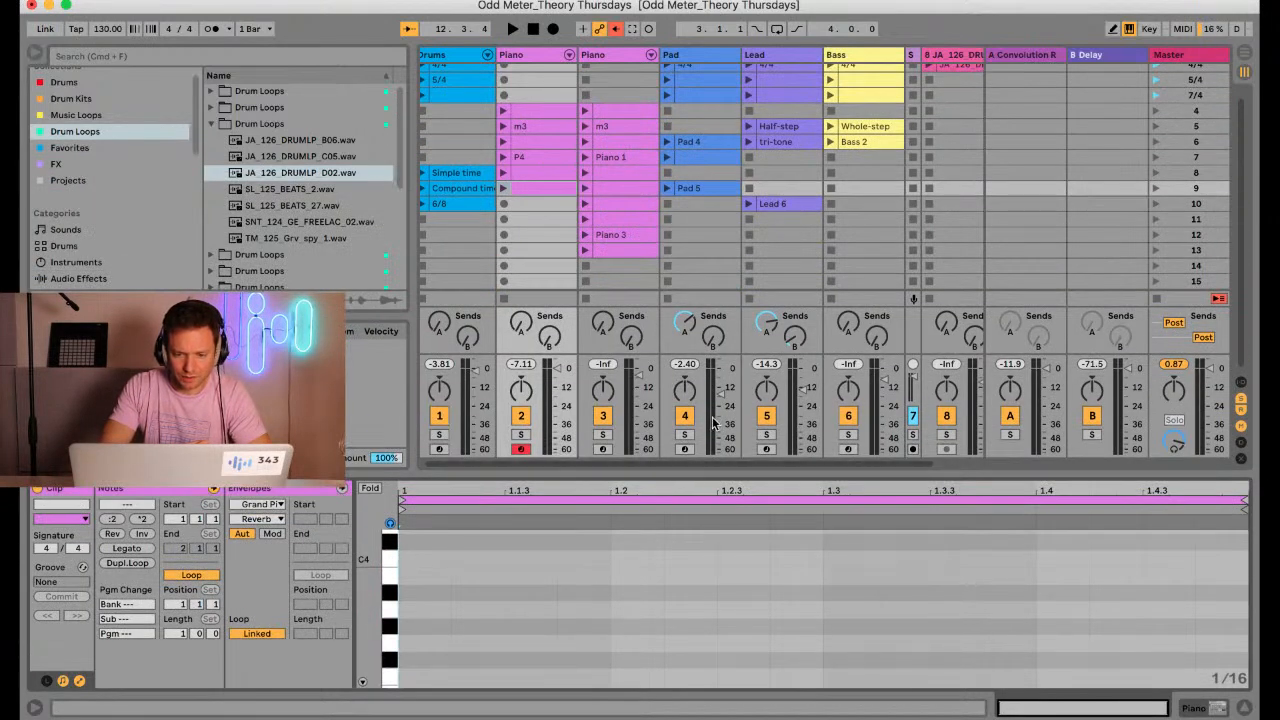
{"action": "left_click", "coordinate": [766, 450]}
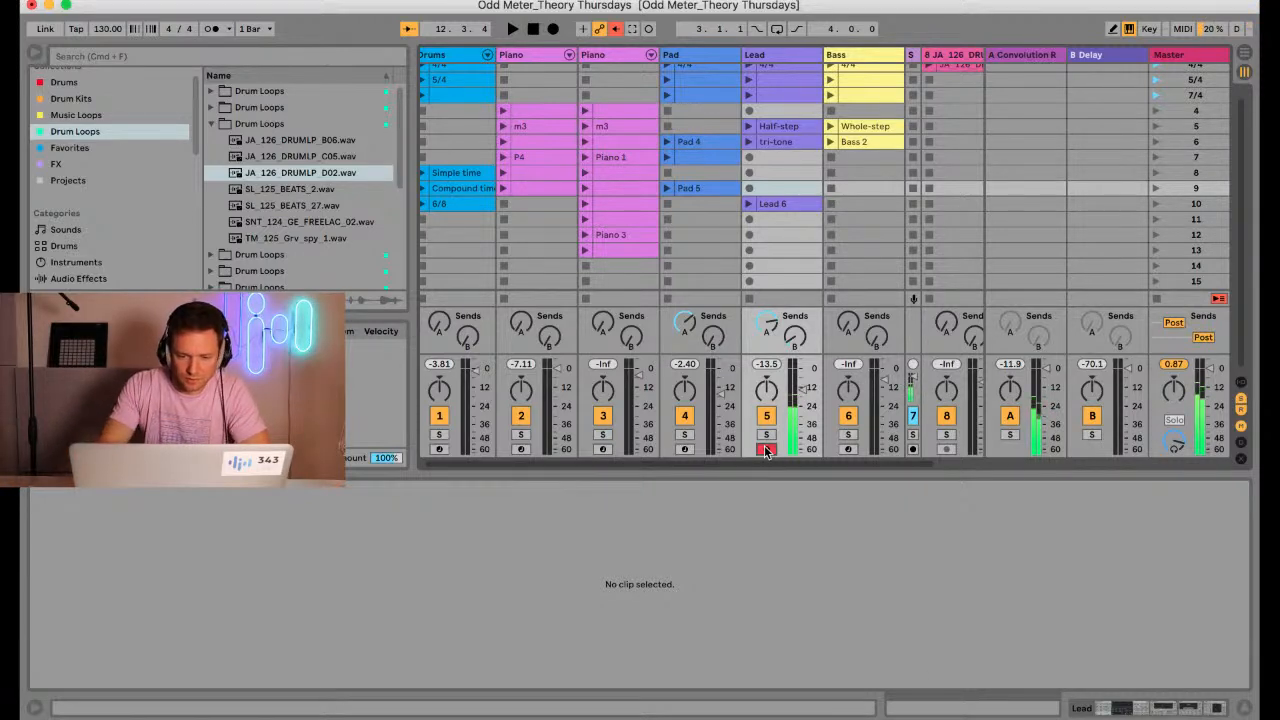
{"action": "left_click", "coordinate": [748, 220]}
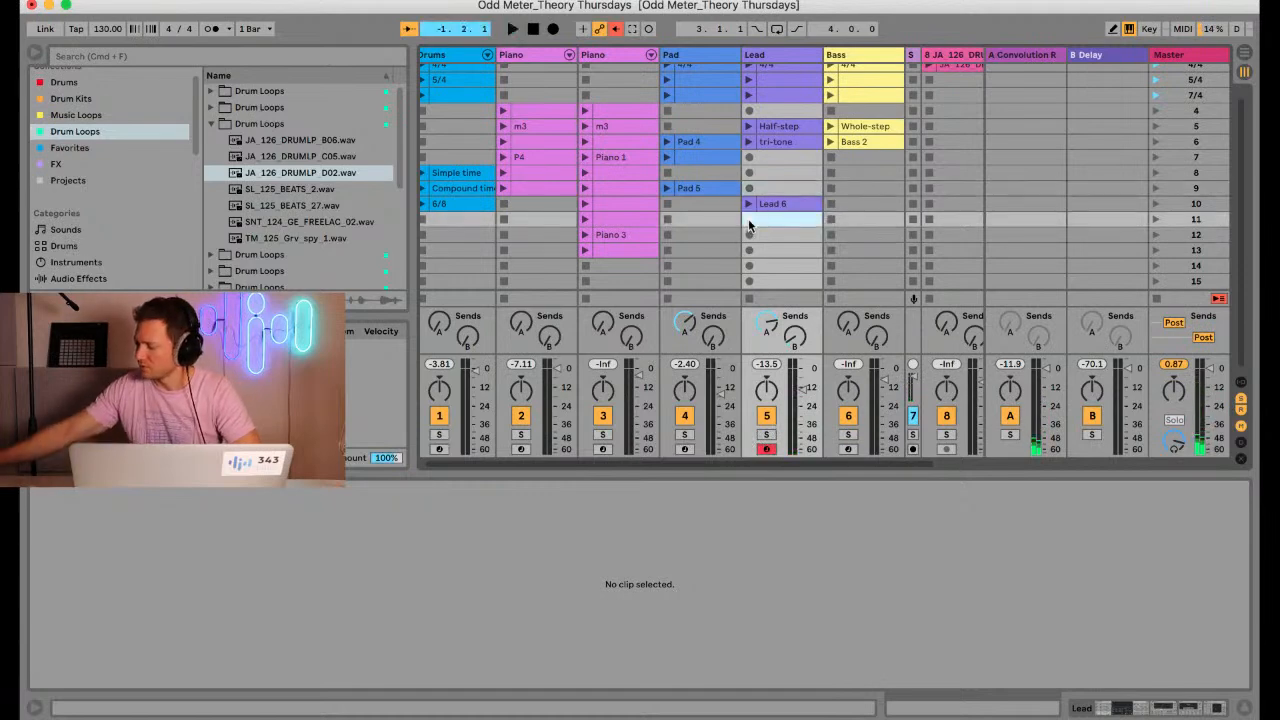
{"action": "left_click", "coordinate": [748, 220]}
{"action": "key", "text": "Delete"}
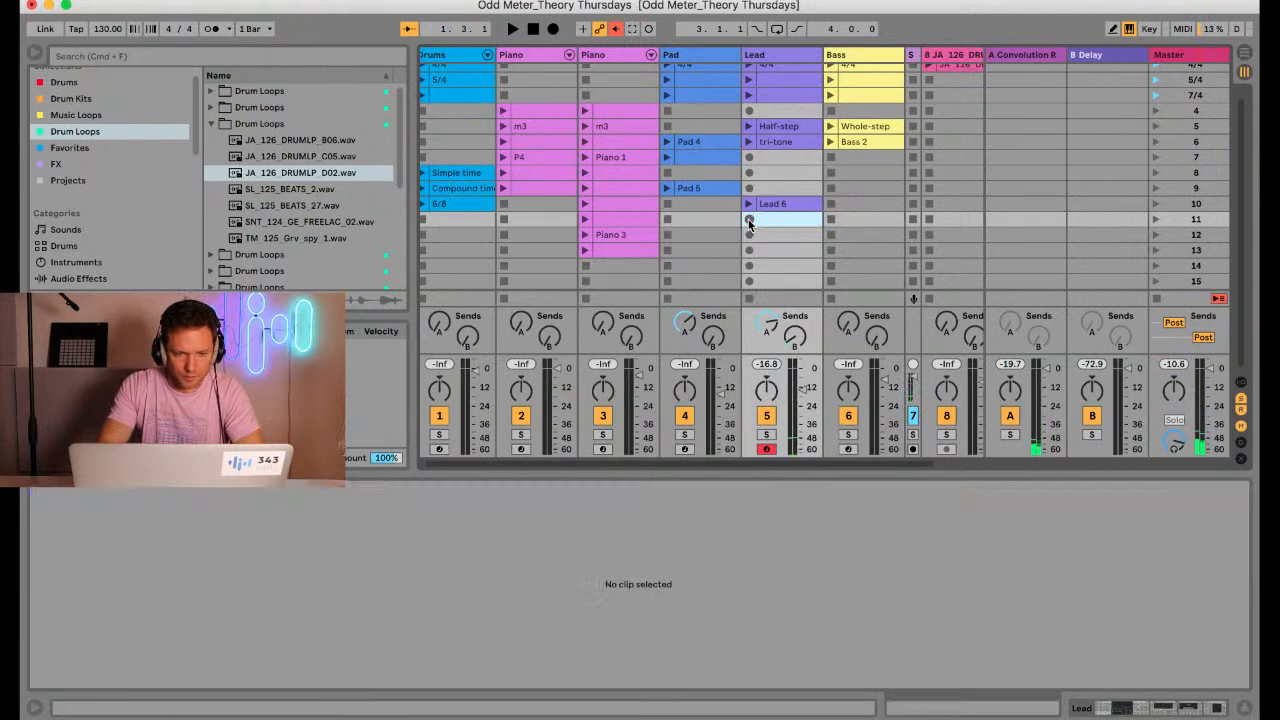
Launch the 4/4 drums and record a four-bar lead melody of C4, B4 and C5 into the scene 11 slot of Lead track 5
{"action": "scroll", "coordinate": [472, 108], "scroll_direction": "up", "scroll_amount": 2}
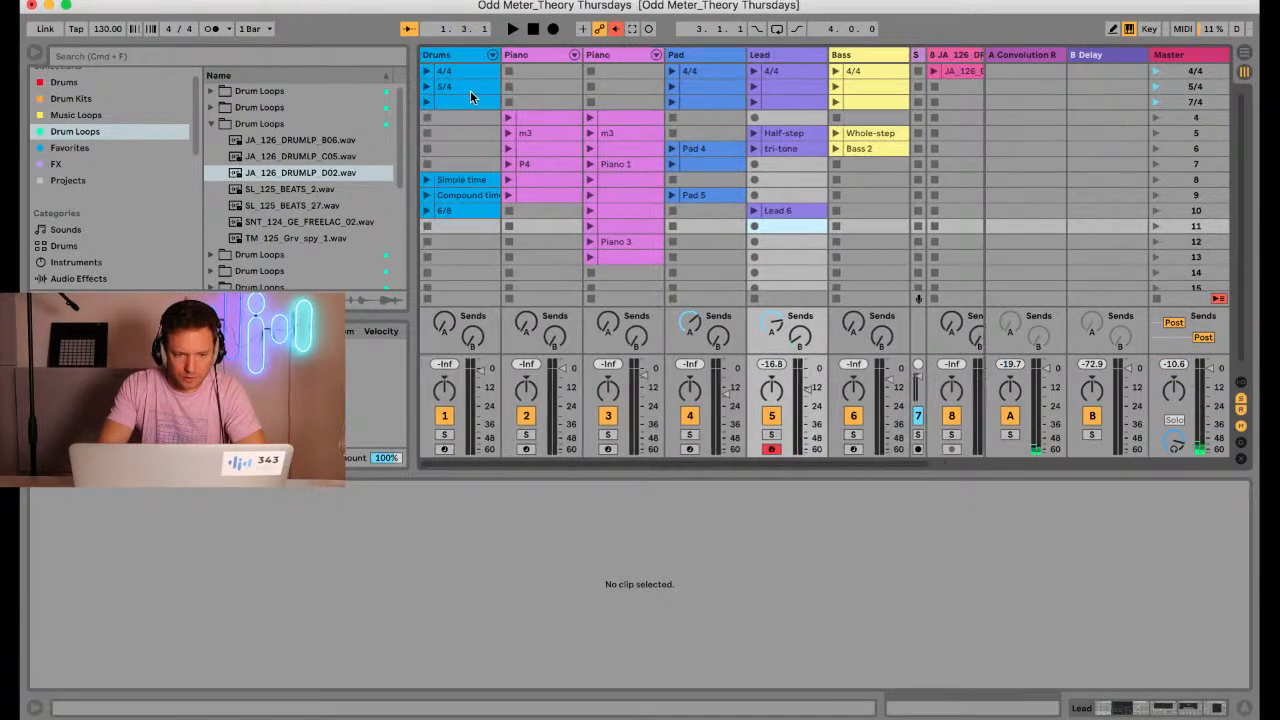
{"action": "left_click", "coordinate": [427, 71]}
{"action": "left_click", "coordinate": [755, 227]}
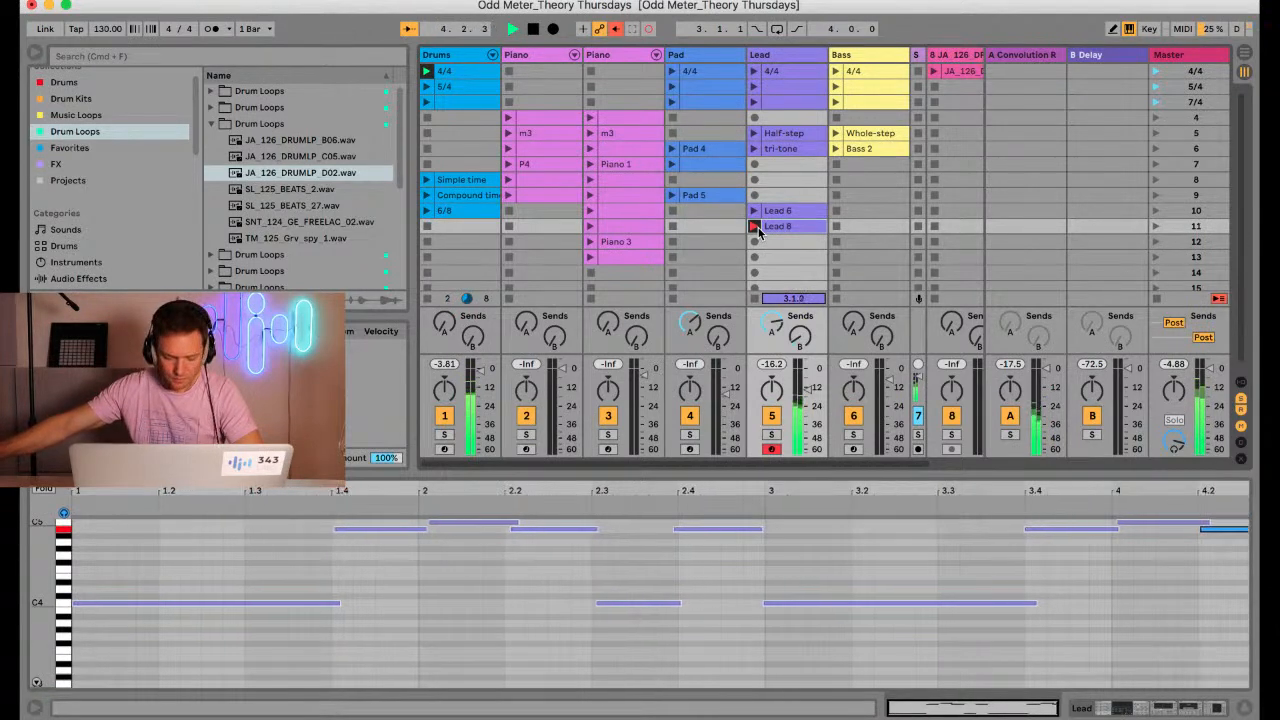
{"action": "left_click", "coordinate": [758, 227]}
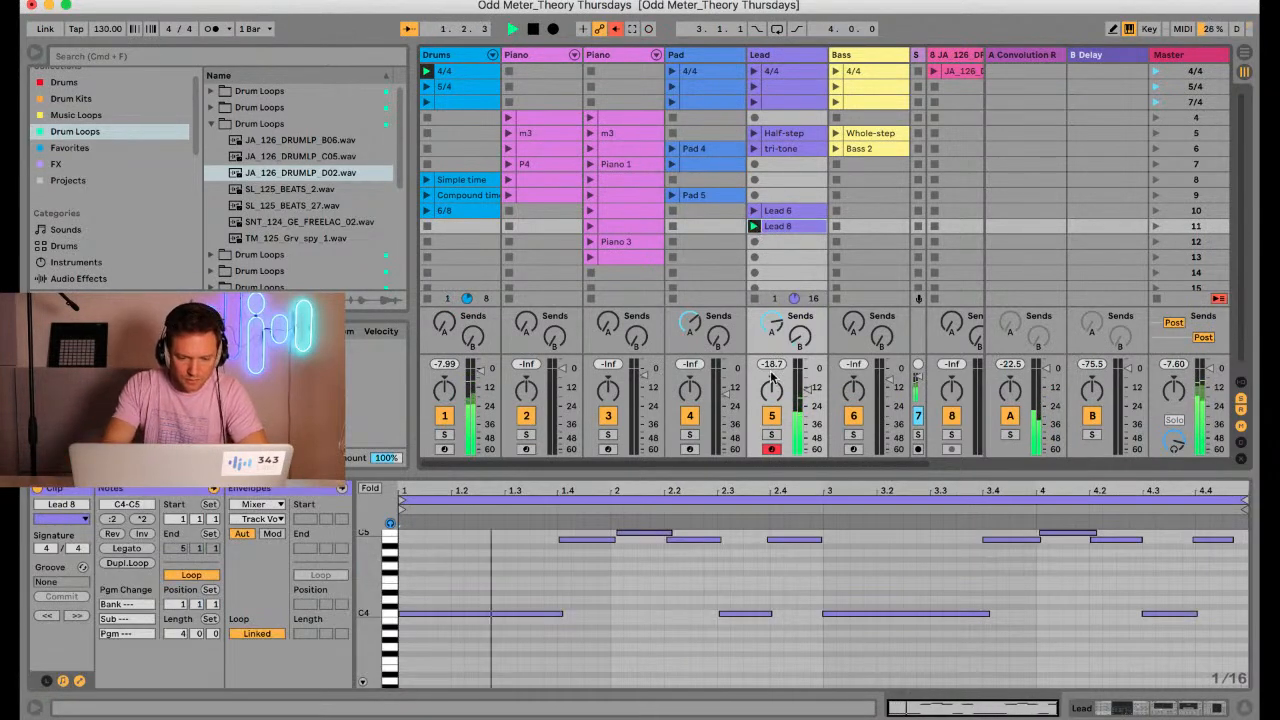
Quantize the starts and ends of all notes in Lead 8 to 1/16 at 100%
{"action": "left_click", "coordinate": [605, 614]}
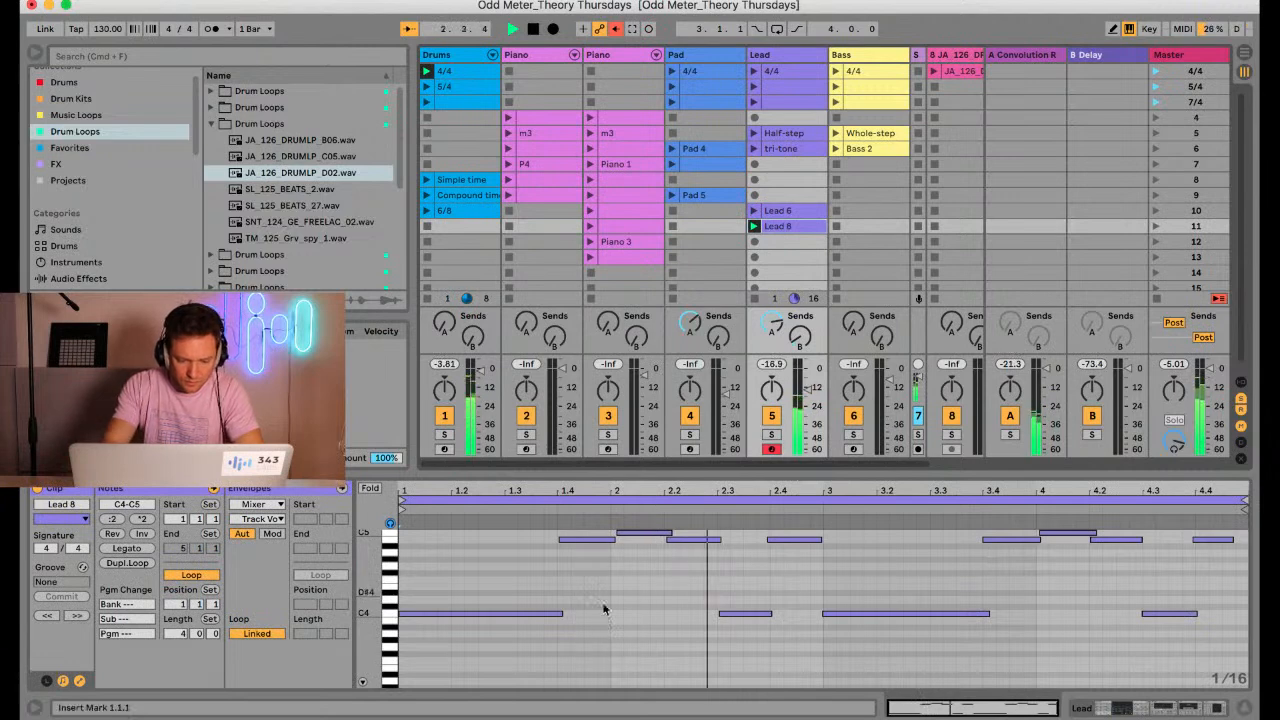
{"action": "key", "text": "super+a"}
{"action": "key", "text": "super+shift+u"}
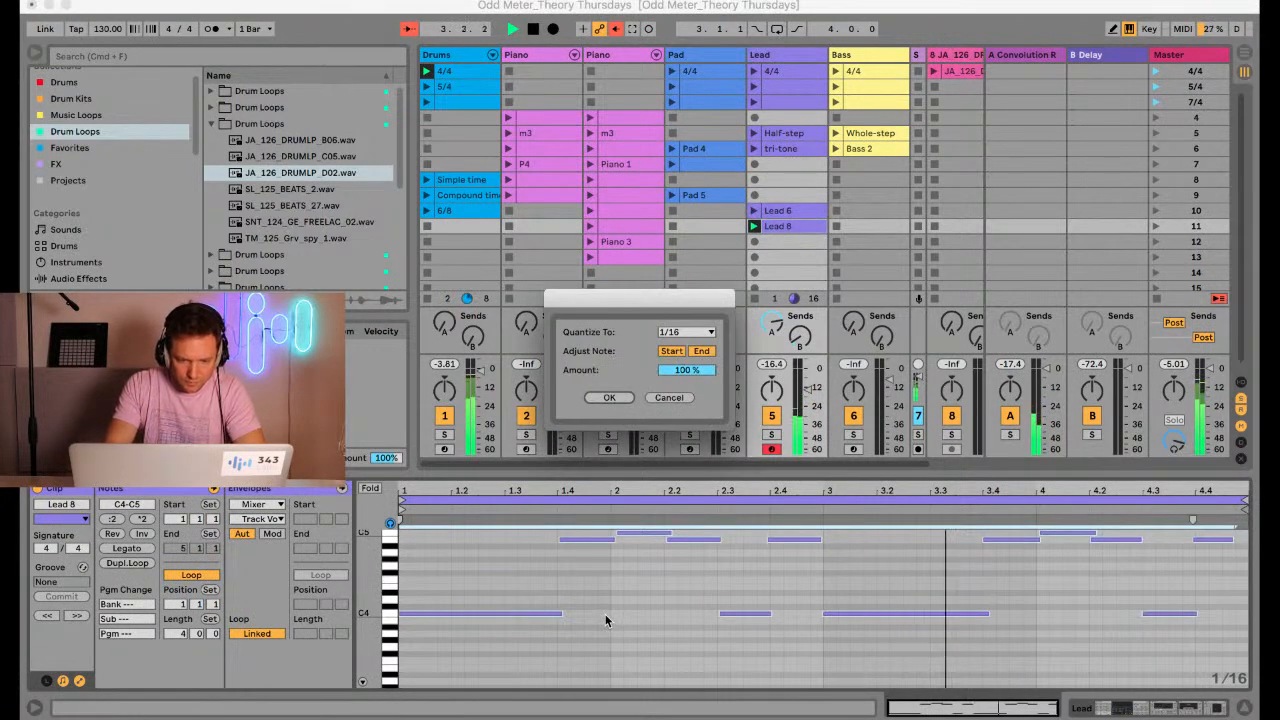
{"action": "key", "text": "Return"}
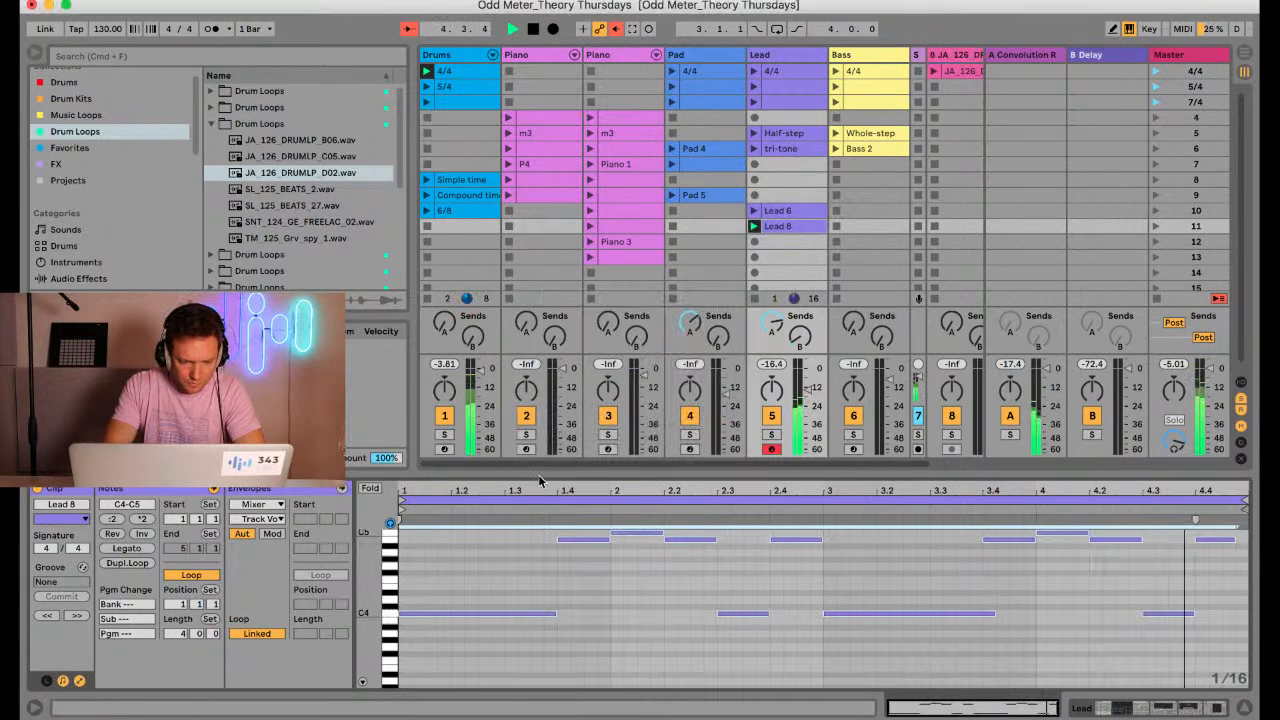
Stop playback of Lead 8 and select its first C4 and B4 notes in the enlarged note editor to examine their interval
{"action": "left_click_drag", "start_coordinate": [538, 470], "coordinate": [538, 256]}
{"action": "scroll", "coordinate": [654, 483], "scroll_direction": "up", "scroll_amount": 3}
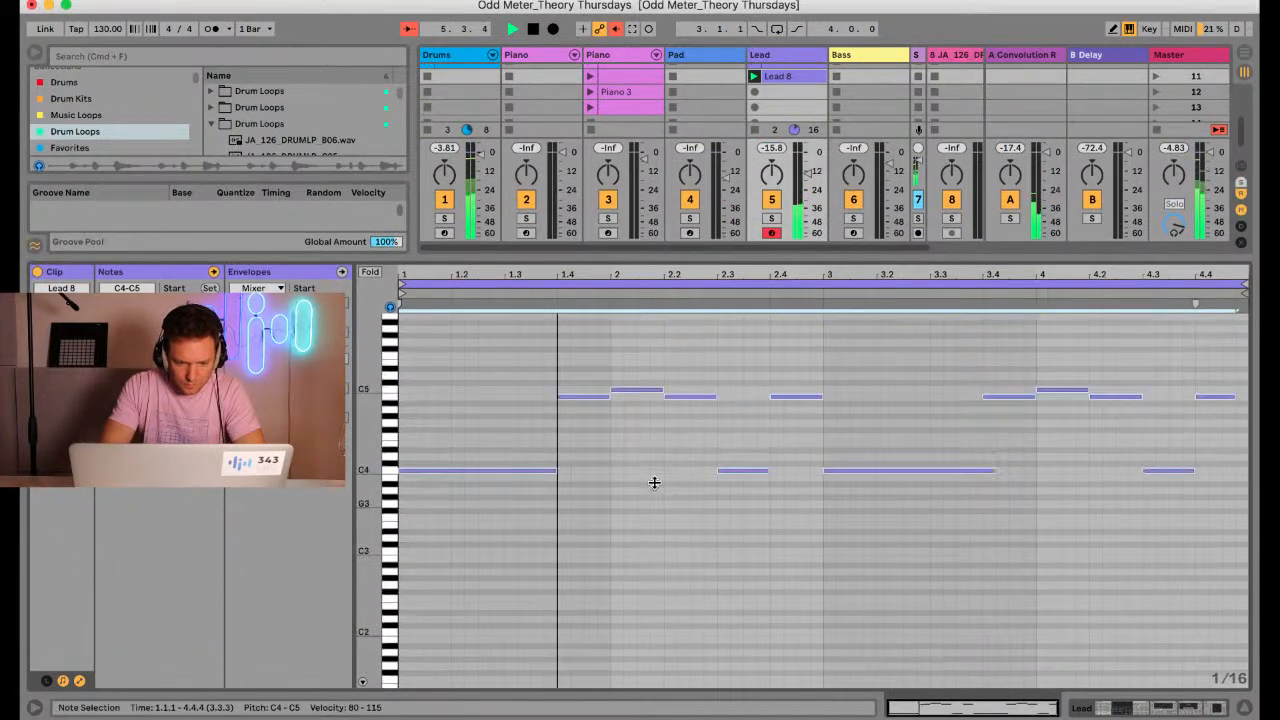
{"action": "left_click_drag", "start_coordinate": [369, 470], "coordinate": [388, 475]}
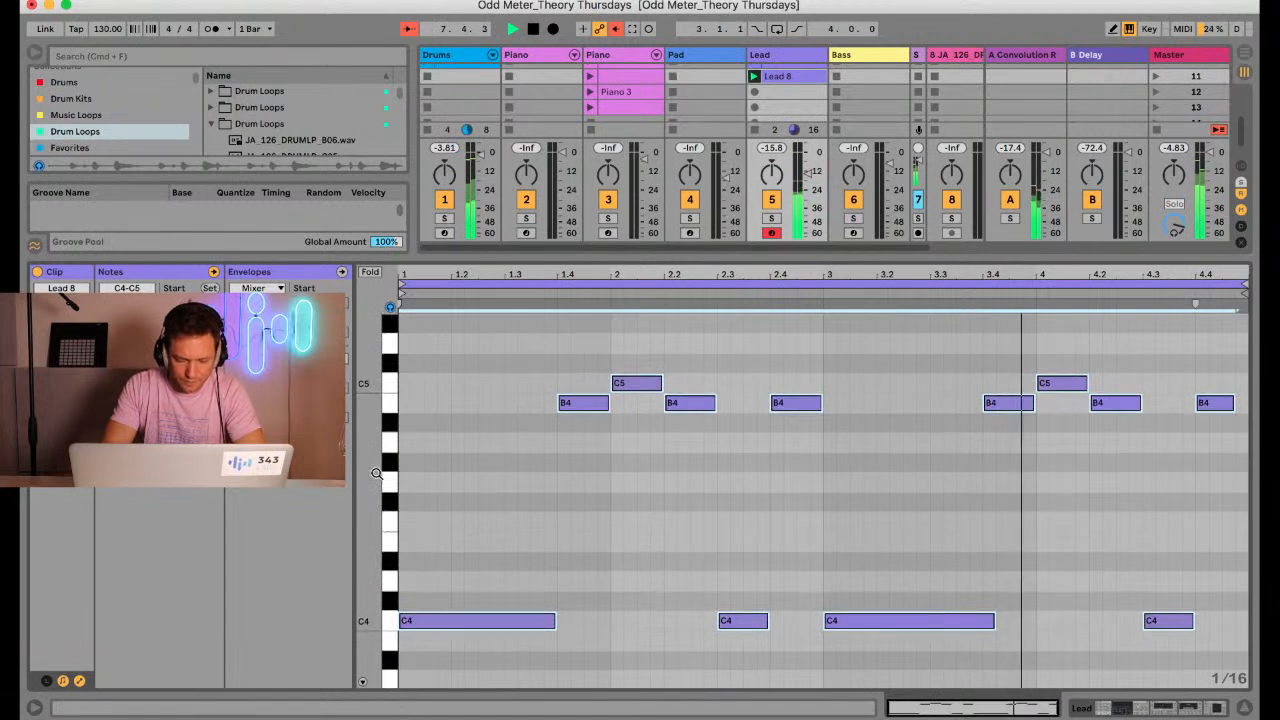
{"action": "scroll", "coordinate": [647, 578], "scroll_direction": "down", "scroll_amount": 2}
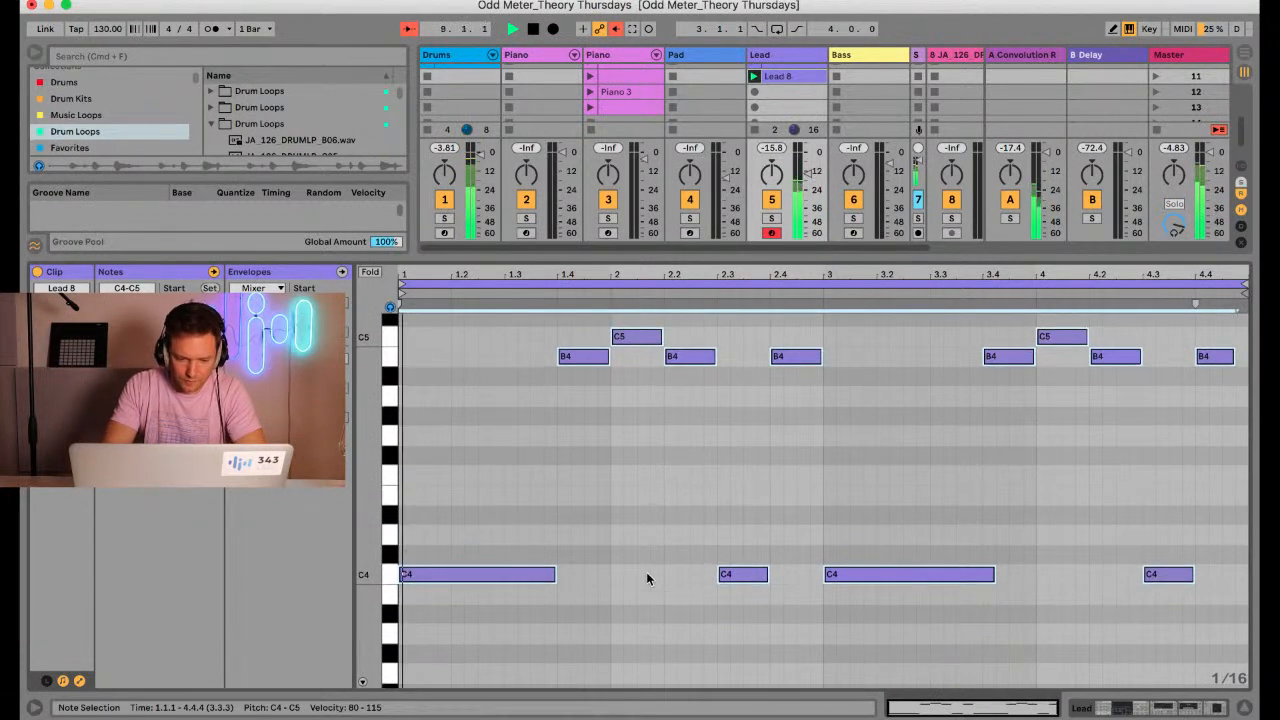
{"action": "key", "text": "space"}
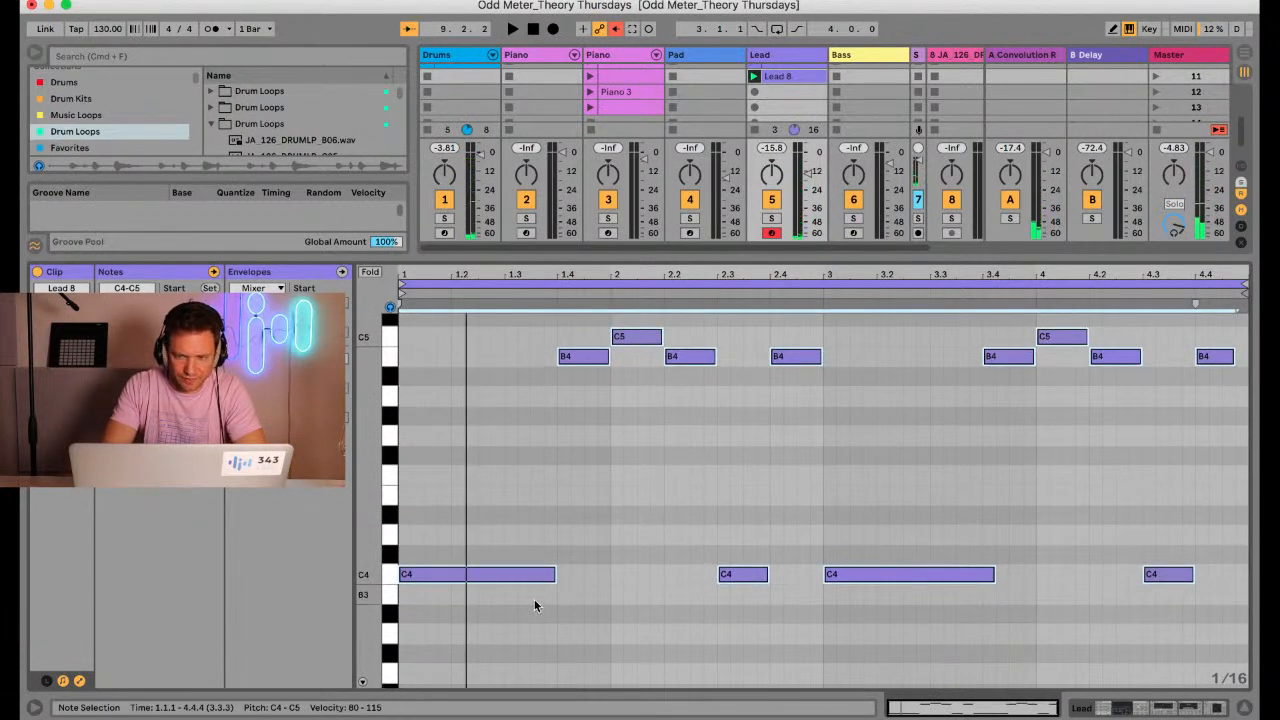
{"action": "left_click", "coordinate": [534, 600]}
{"action": "left_click_drag", "start_coordinate": [534, 600], "coordinate": [576, 368]}
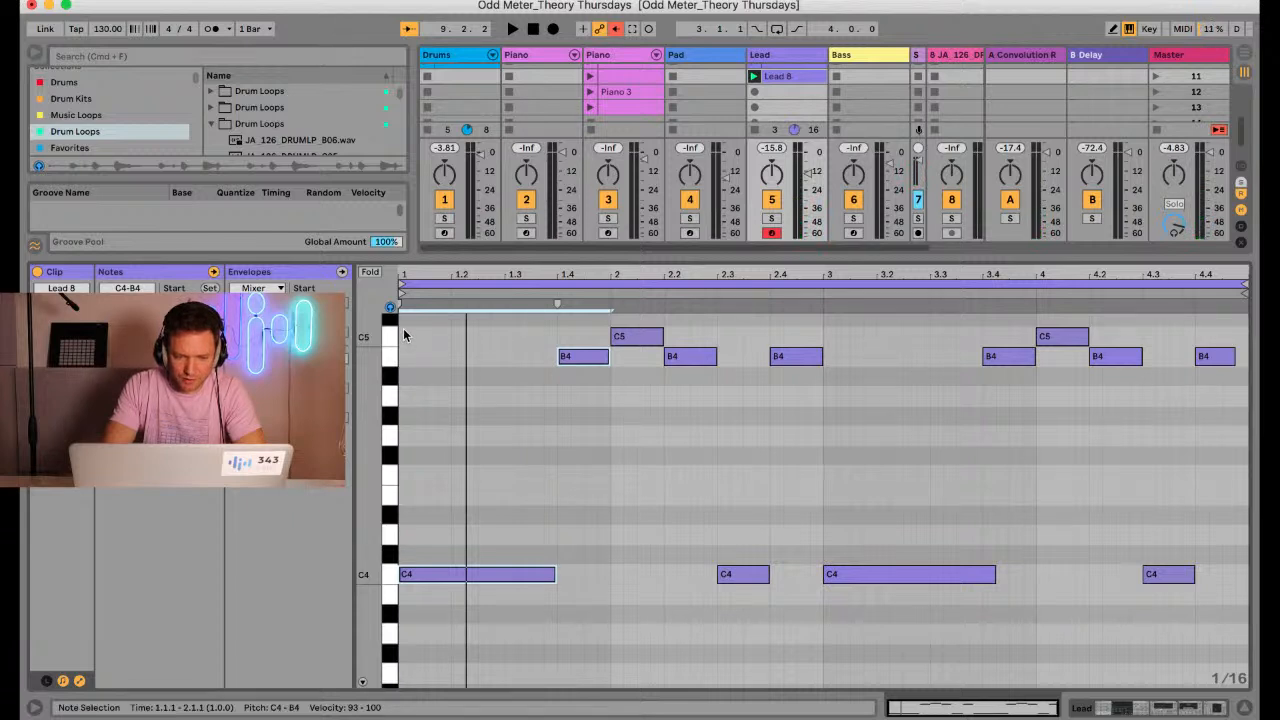
Transpose all B4 and C5 notes of Lead 8 down one octave for comparison, and return them to their original octave for playback
{"action": "left_click_drag", "start_coordinate": [391, 337], "coordinate": [390, 365]}
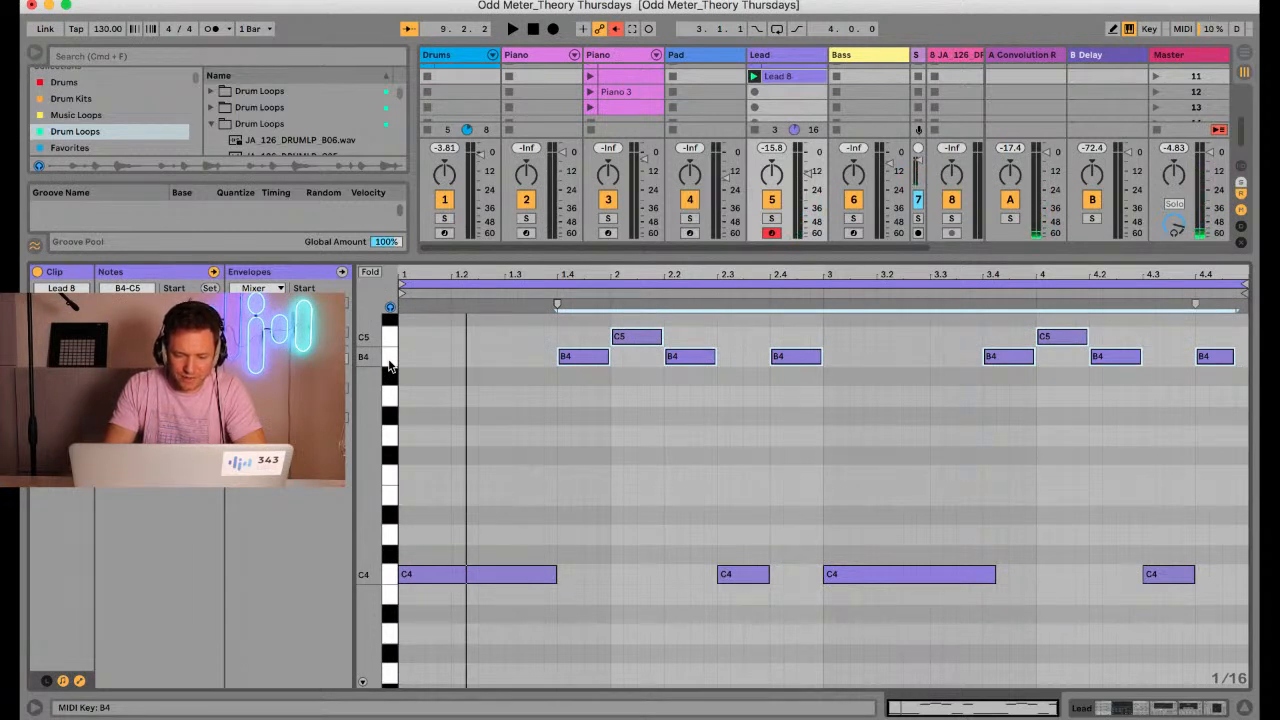
{"action": "key", "text": "shift+Down"}
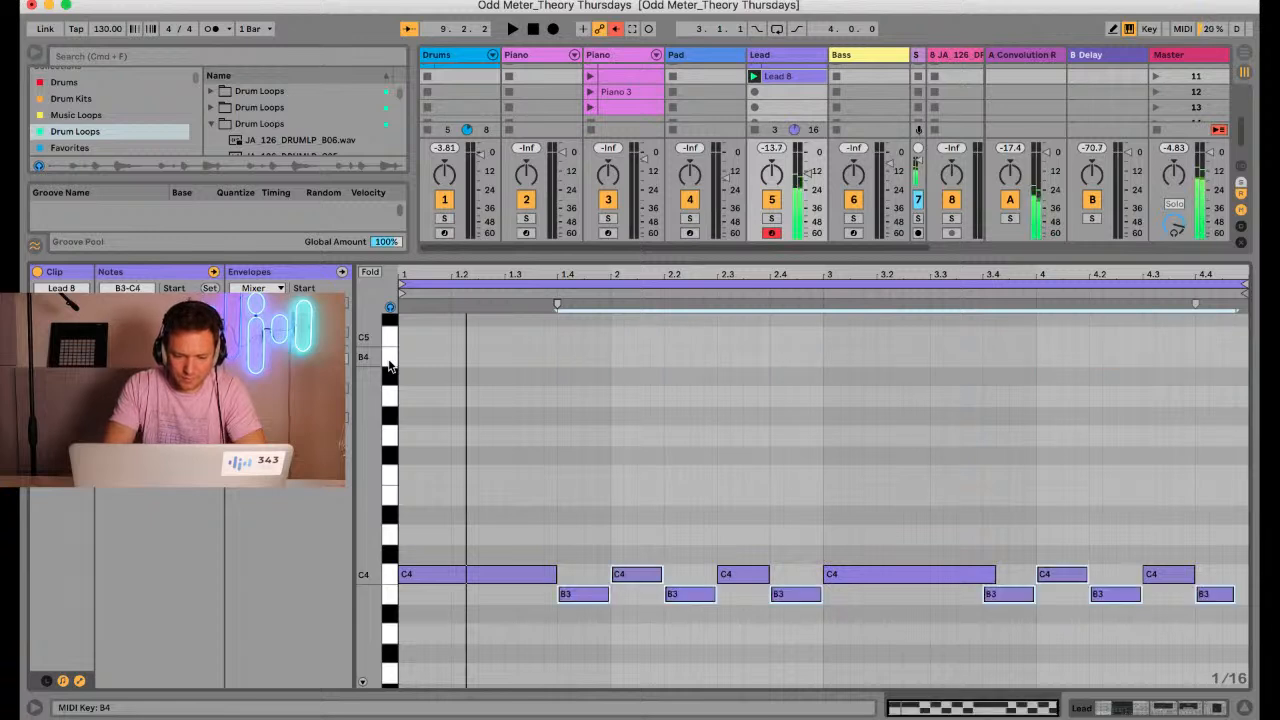
{"action": "key", "text": "space"}
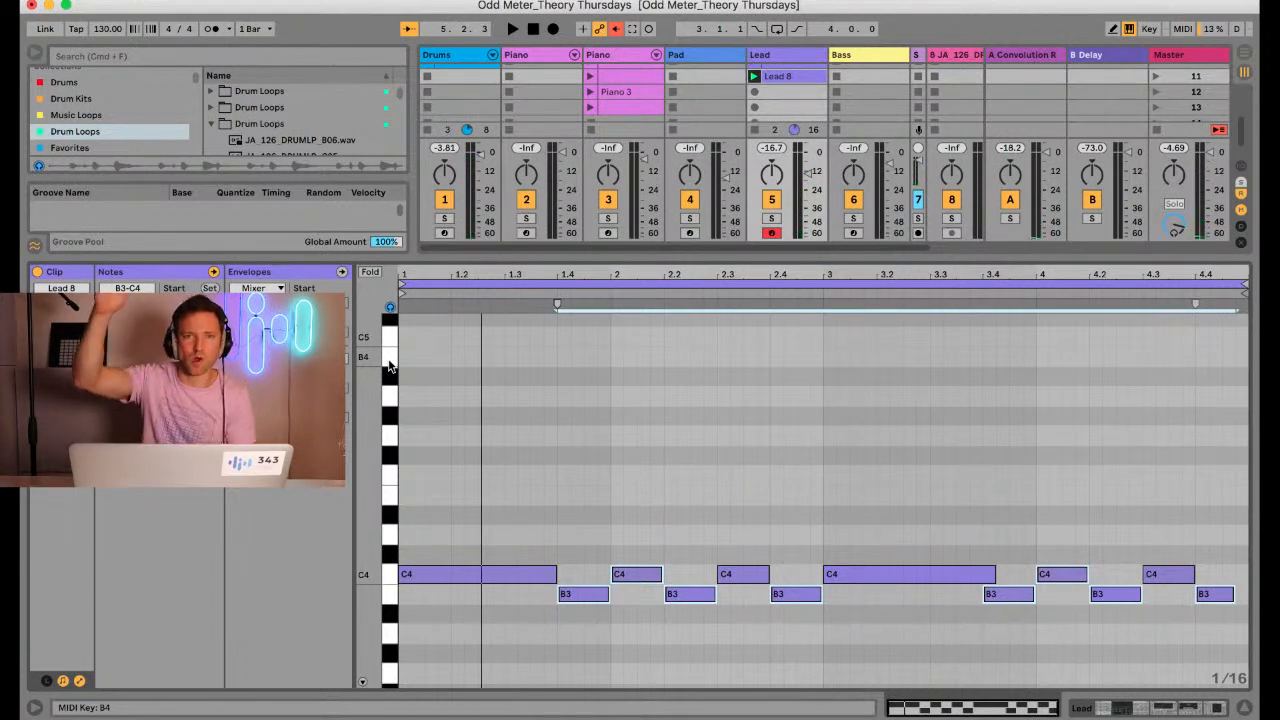
{"action": "key", "text": "shift+Up"}
{"action": "key", "text": "space"}
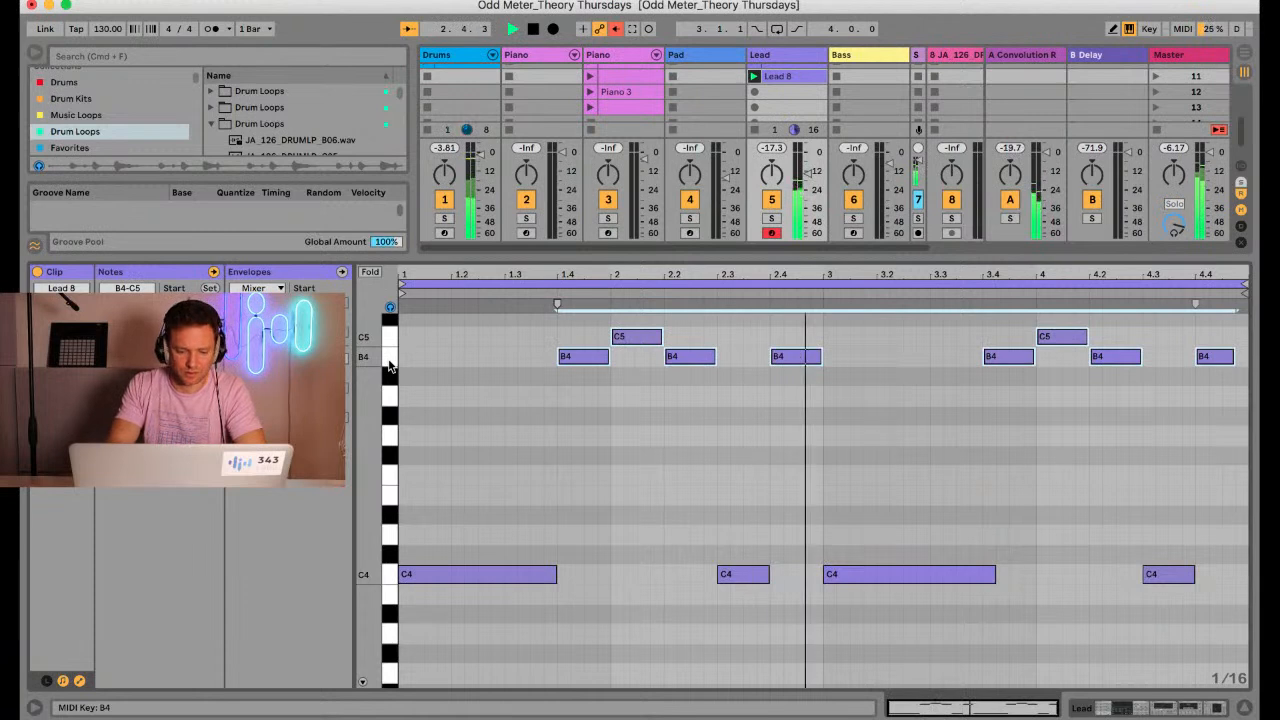
{"action": "key", "text": "space"}
Transpose all notes of Lead 8 up one octave and audition the result before stopping the clip
{"action": "left_click", "coordinate": [472, 463]}
{"action": "key", "text": "super+a"}
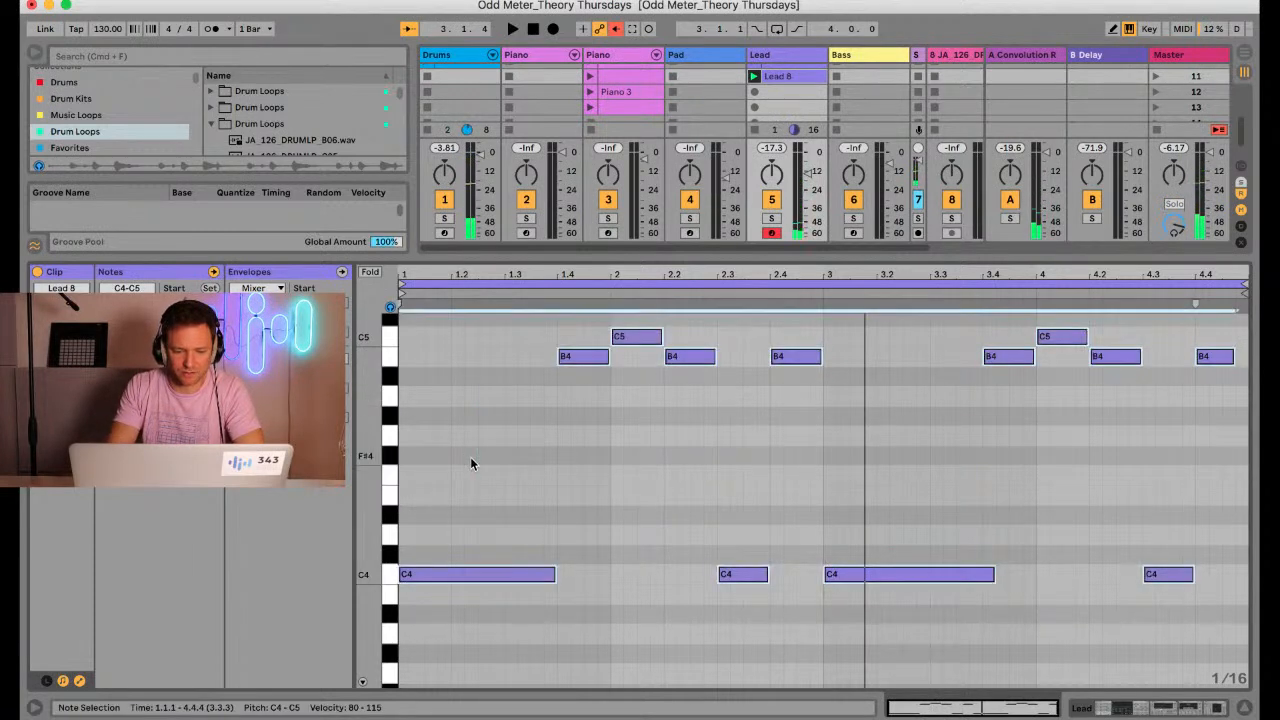
{"action": "key", "text": "shift+Up"}
{"action": "key", "text": "space"}
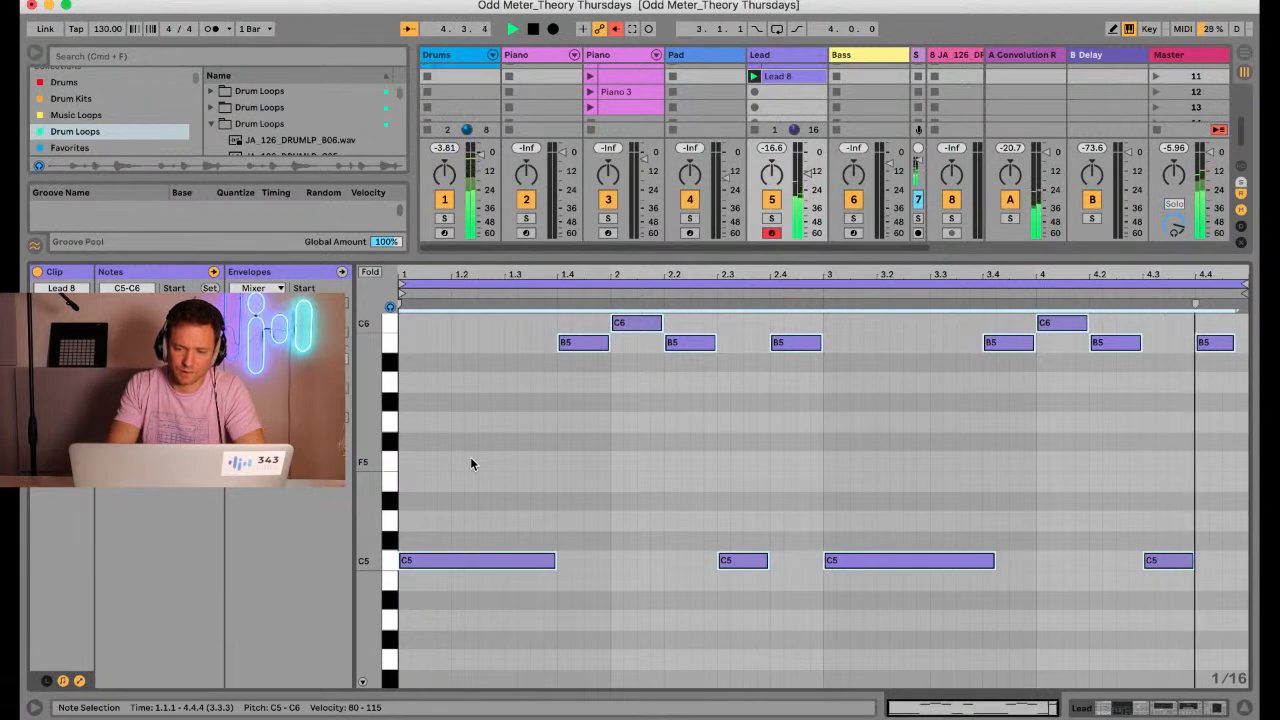
{"action": "key", "text": "space"}
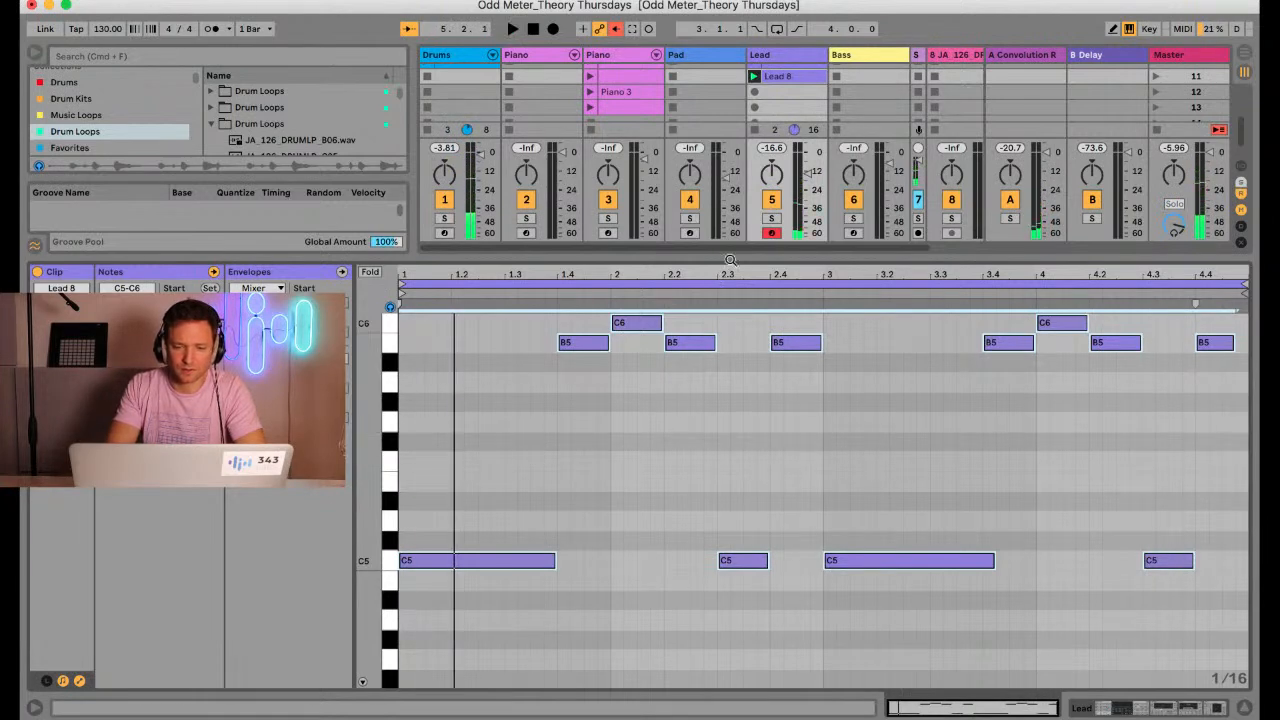
{"action": "left_click_drag", "start_coordinate": [735, 256], "coordinate": [710, 432]}
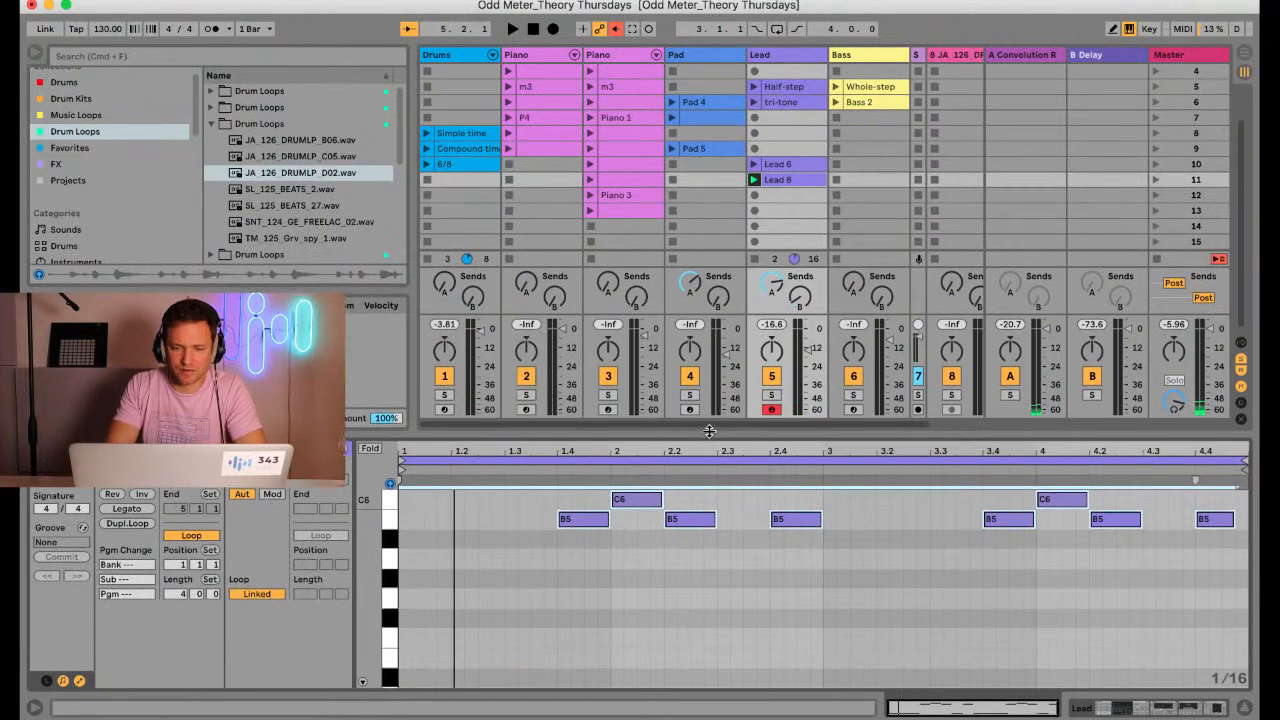
{"action": "left_click", "coordinate": [755, 259]}
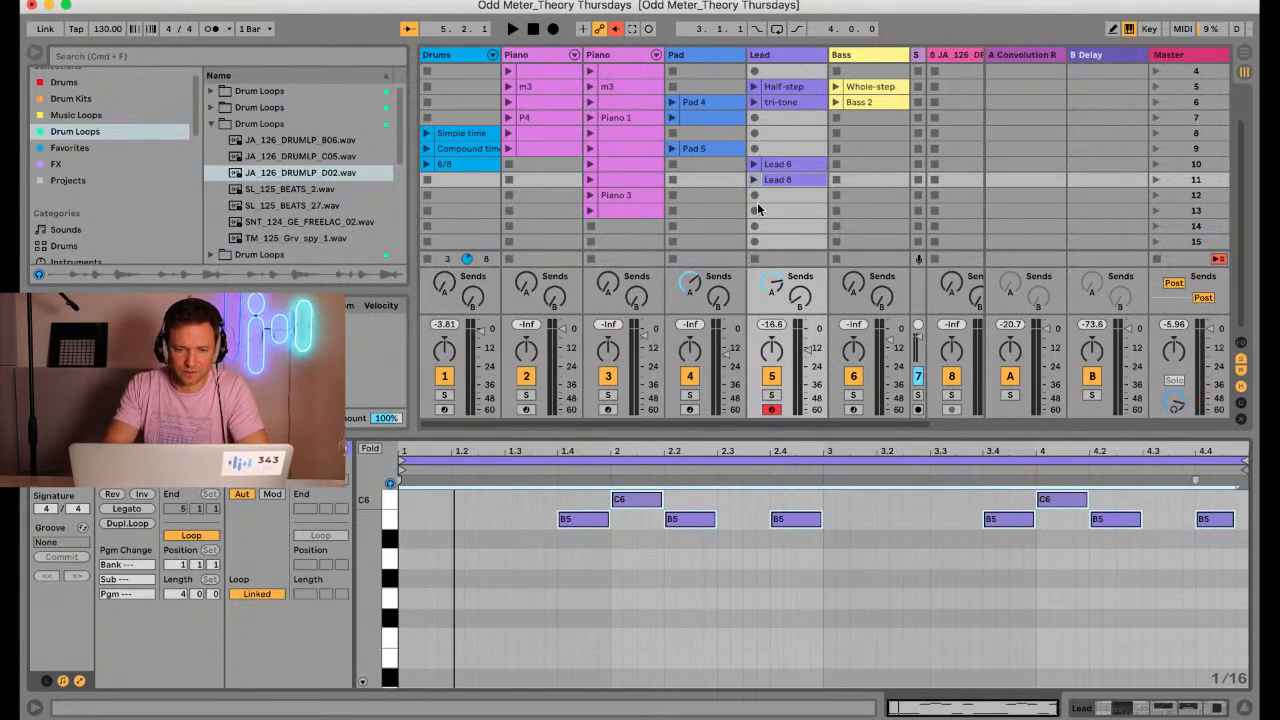
Arm Piano track 2 and insert an empty one-bar MIDI clip in its scene 10 slot to audition piano notes
{"action": "left_click", "coordinate": [526, 410]}
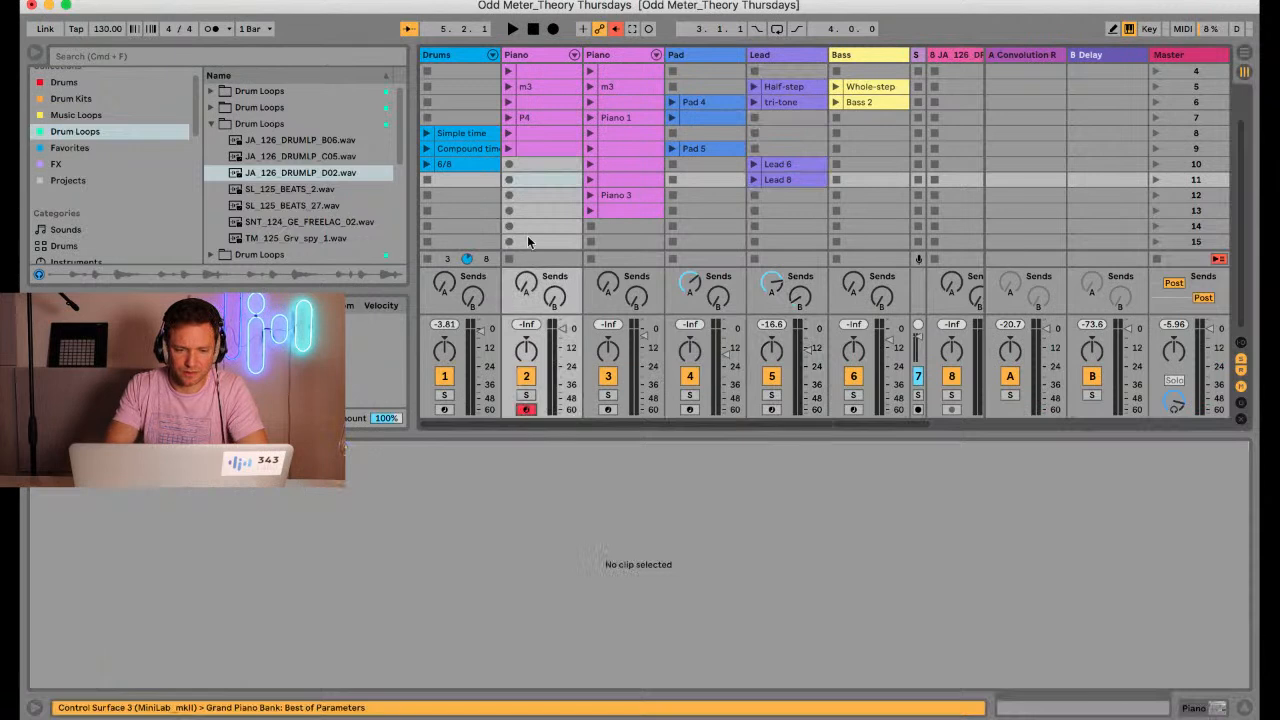
{"action": "double_click", "coordinate": [536, 165]}
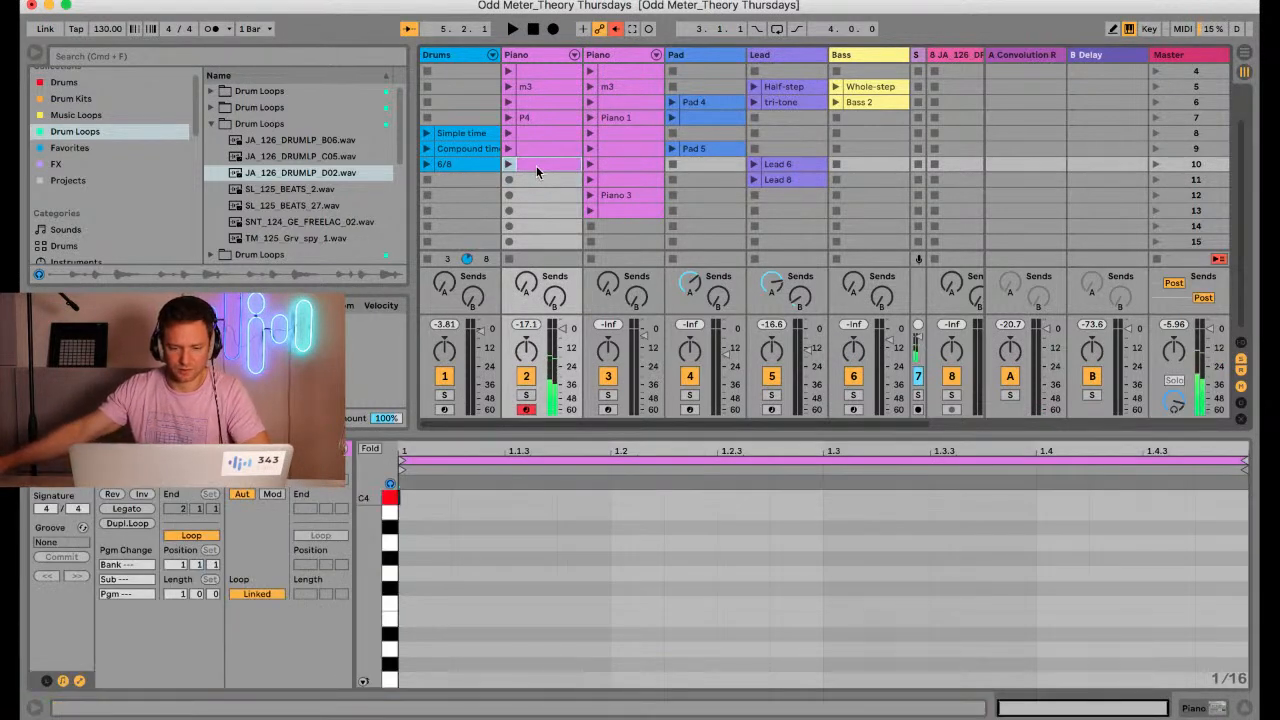
{"action": "scroll", "coordinate": [644, 543], "scroll_direction": "up", "scroll_amount": 5}
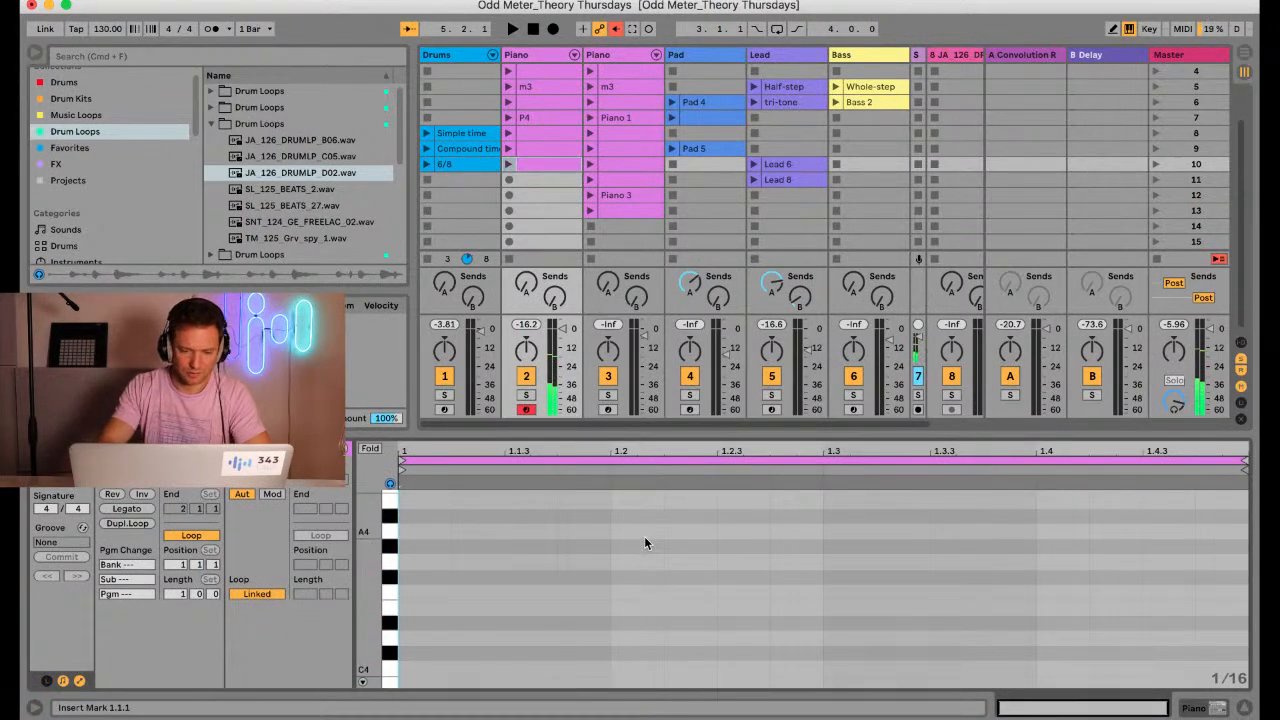
{"action": "left_click_drag", "start_coordinate": [645, 446], "coordinate": [647, 264]}
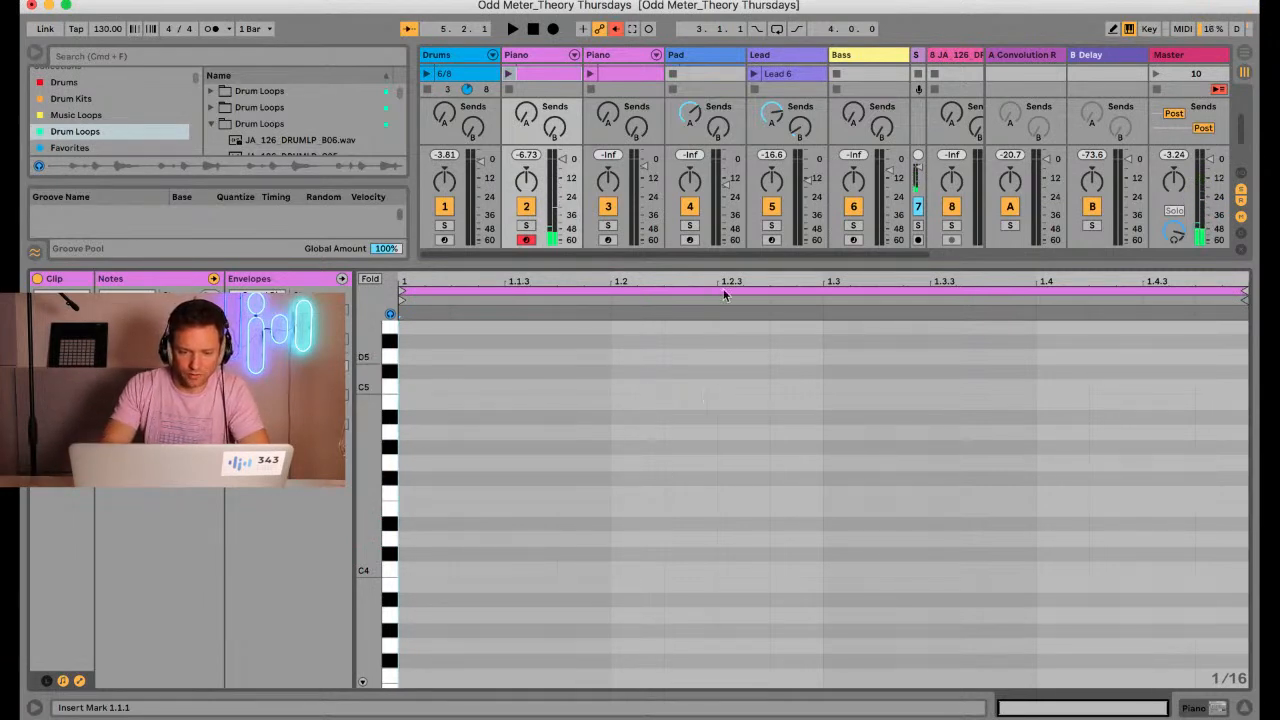
{"action": "left_click_drag", "start_coordinate": [724, 261], "coordinate": [640, 466]}
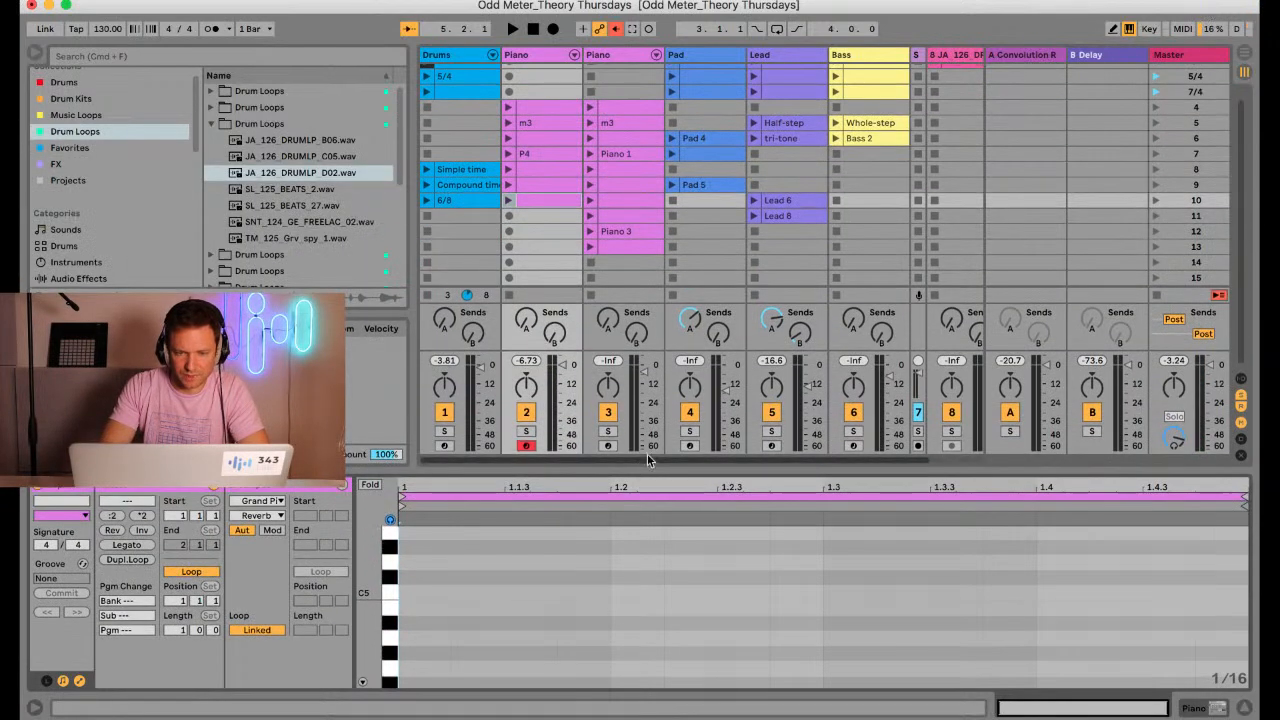
Launch the JA_126 drum loop on track 8 and record a two-bar bass line into the scene 7 slot of Bass track 6
{"action": "left_click", "coordinate": [853, 446]}
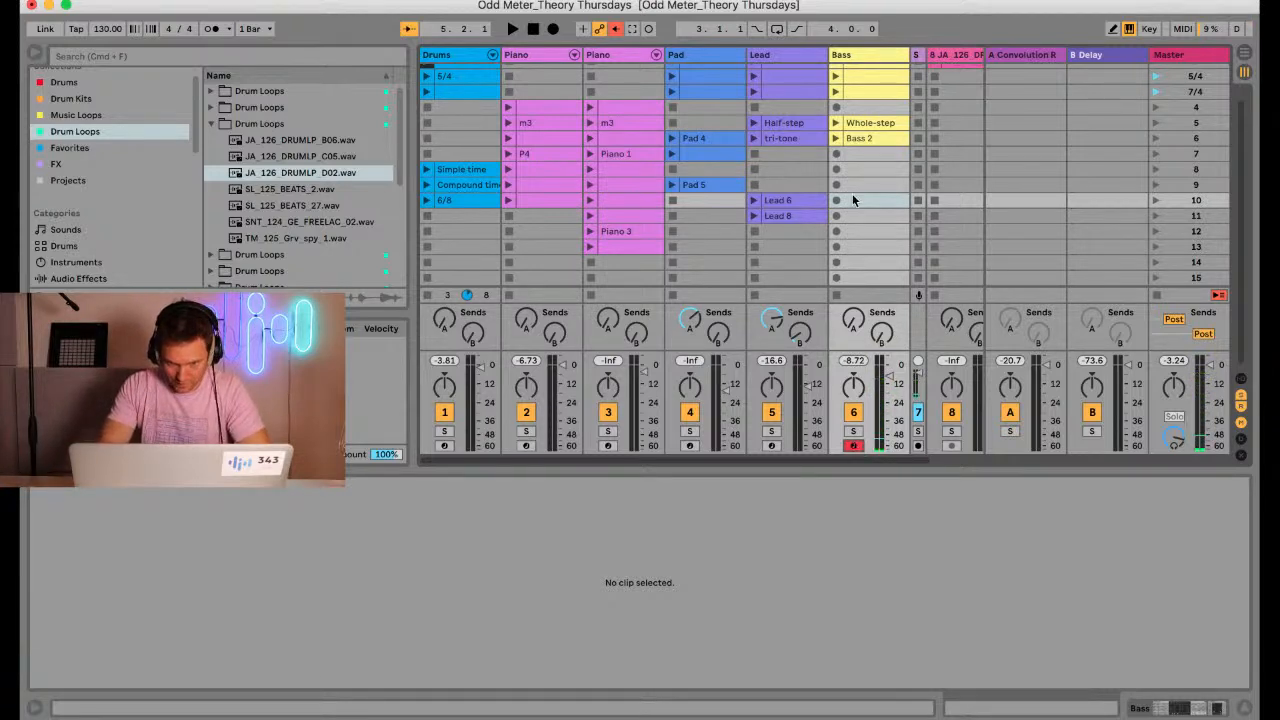
{"action": "scroll", "coordinate": [852, 200], "scroll_direction": "right", "scroll_amount": 2}
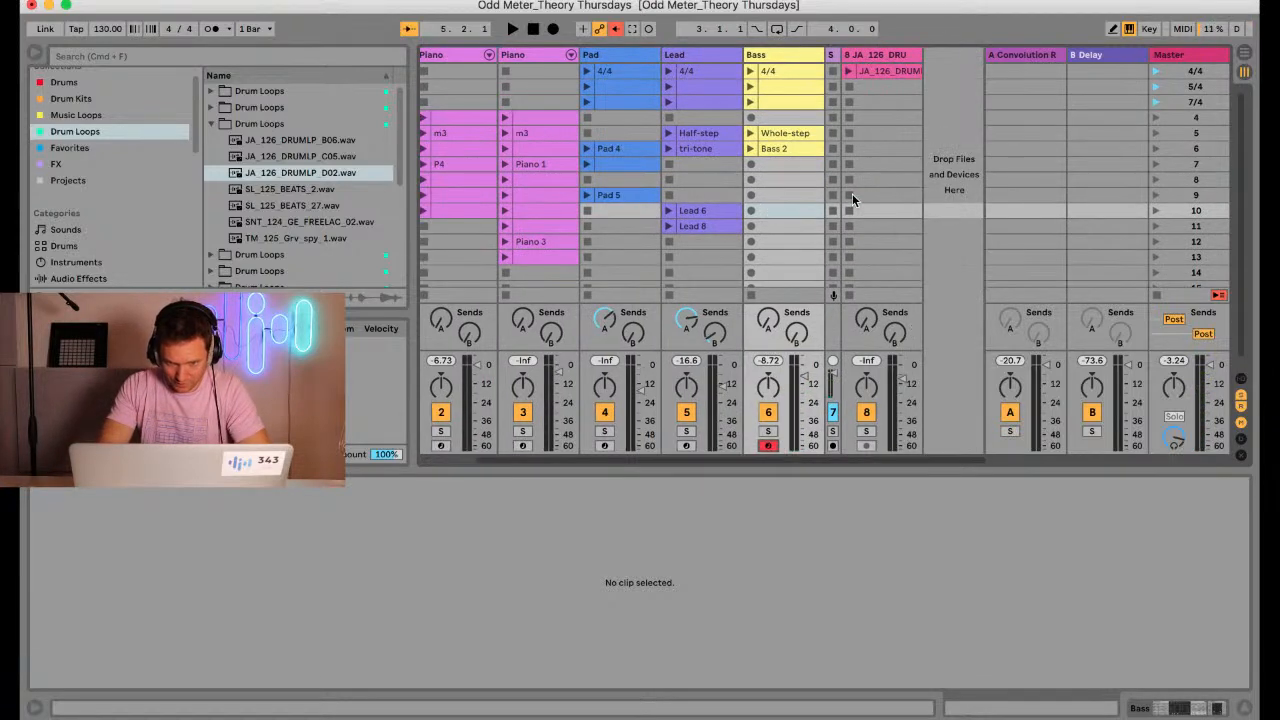
{"action": "left_click", "coordinate": [846, 71]}
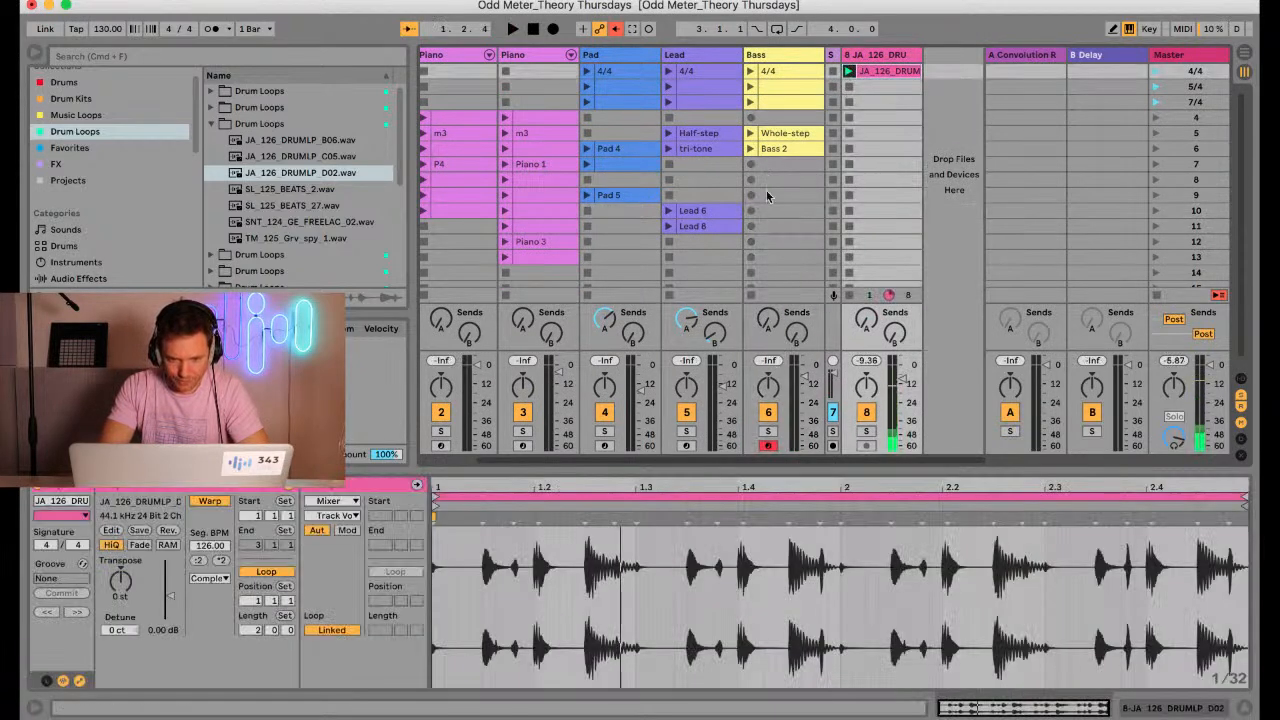
{"action": "left_click", "coordinate": [752, 165]}
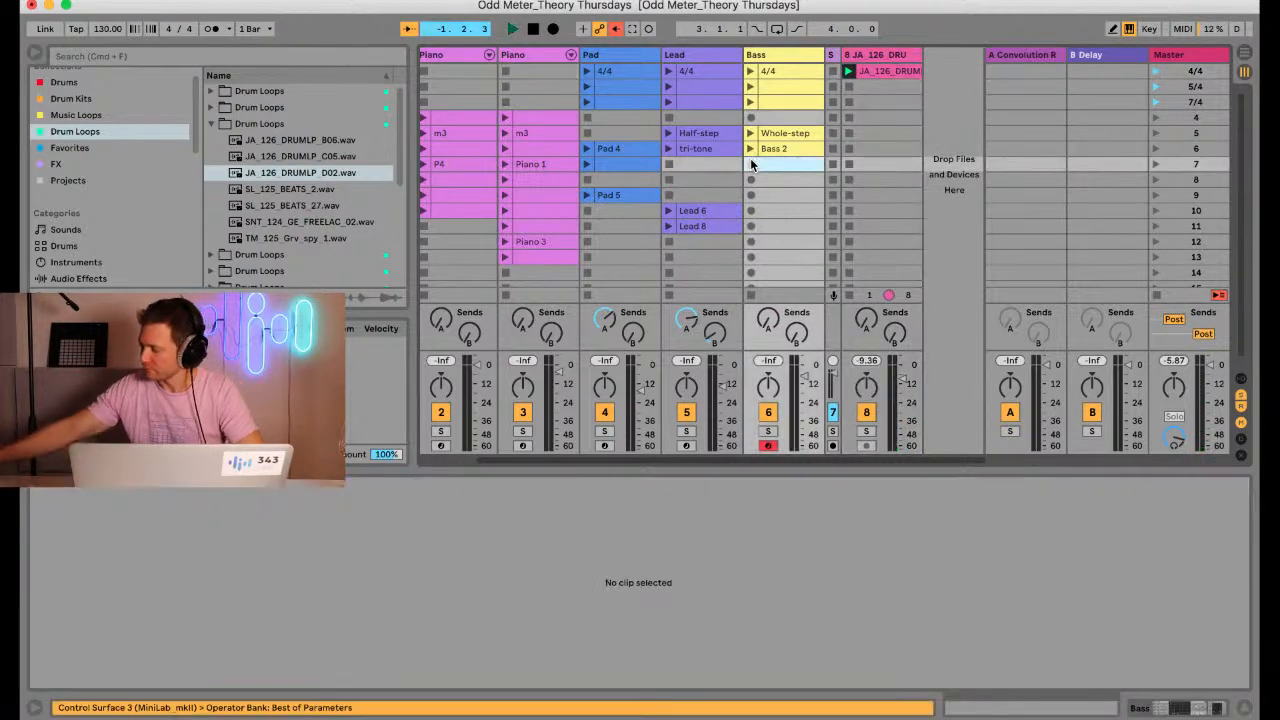
{"action": "left_click", "coordinate": [752, 165]}
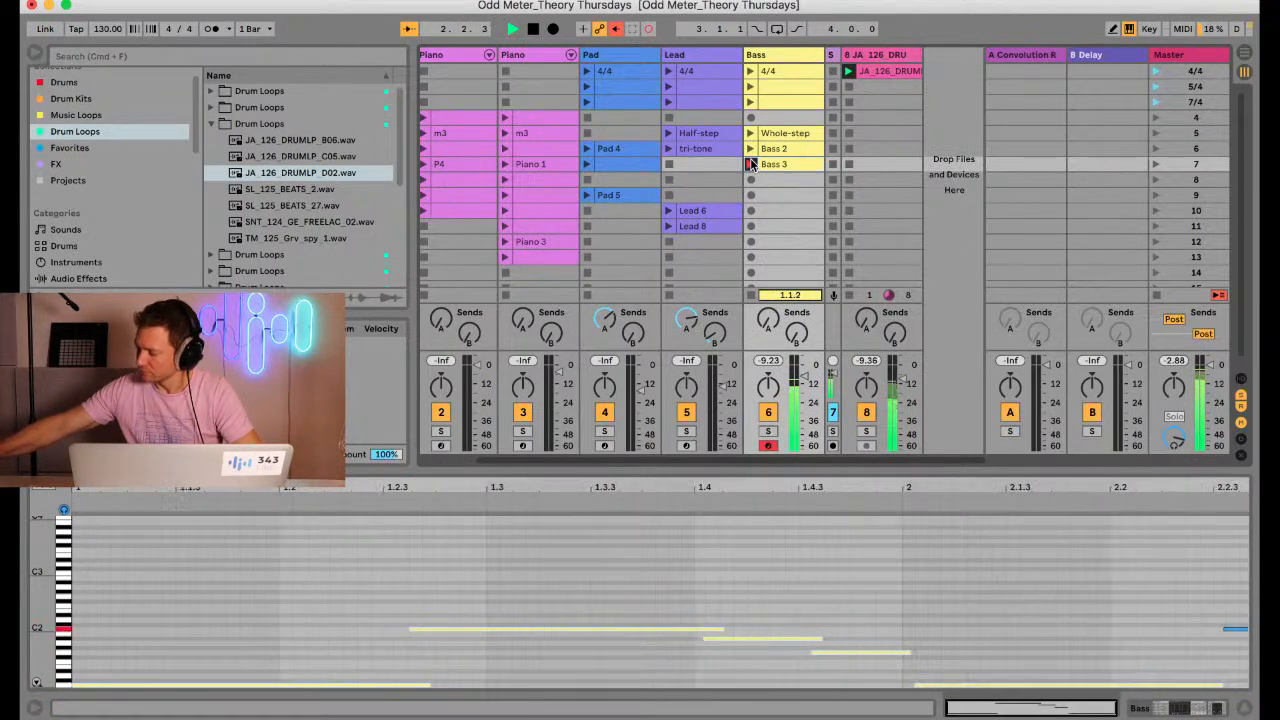
{"action": "left_click", "coordinate": [752, 165]}
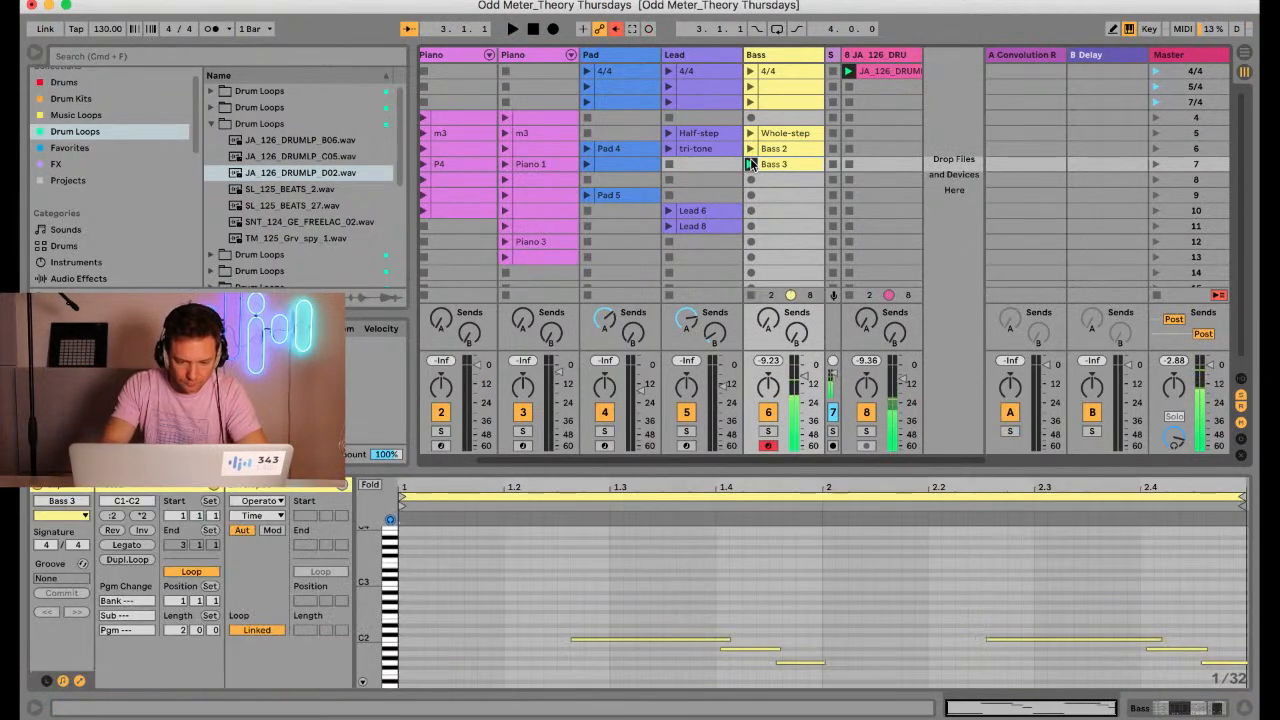
Play Bass 3 in the enlarged note editor and lower its note at beat 2.4 to F1
{"action": "key", "text": "space"}
{"action": "left_click_drag", "start_coordinate": [600, 470], "coordinate": [600, 257]}
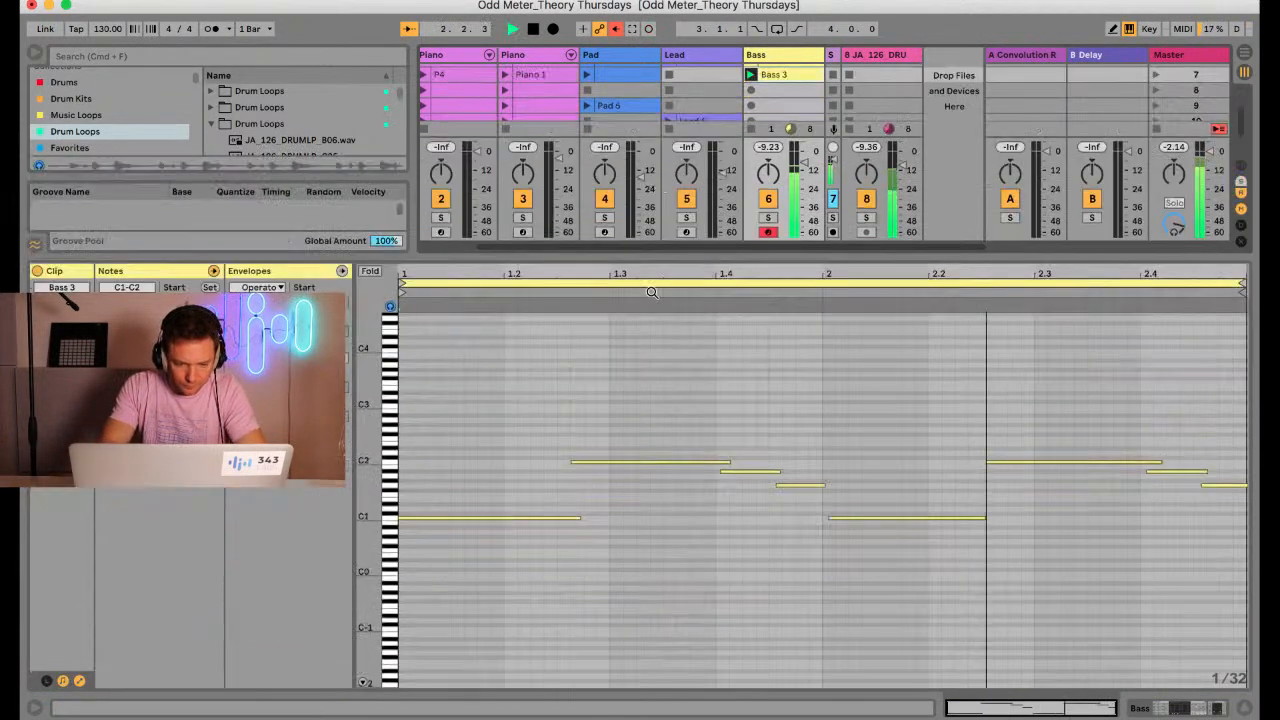
{"action": "left_click_drag", "start_coordinate": [392, 425], "coordinate": [361, 427]}
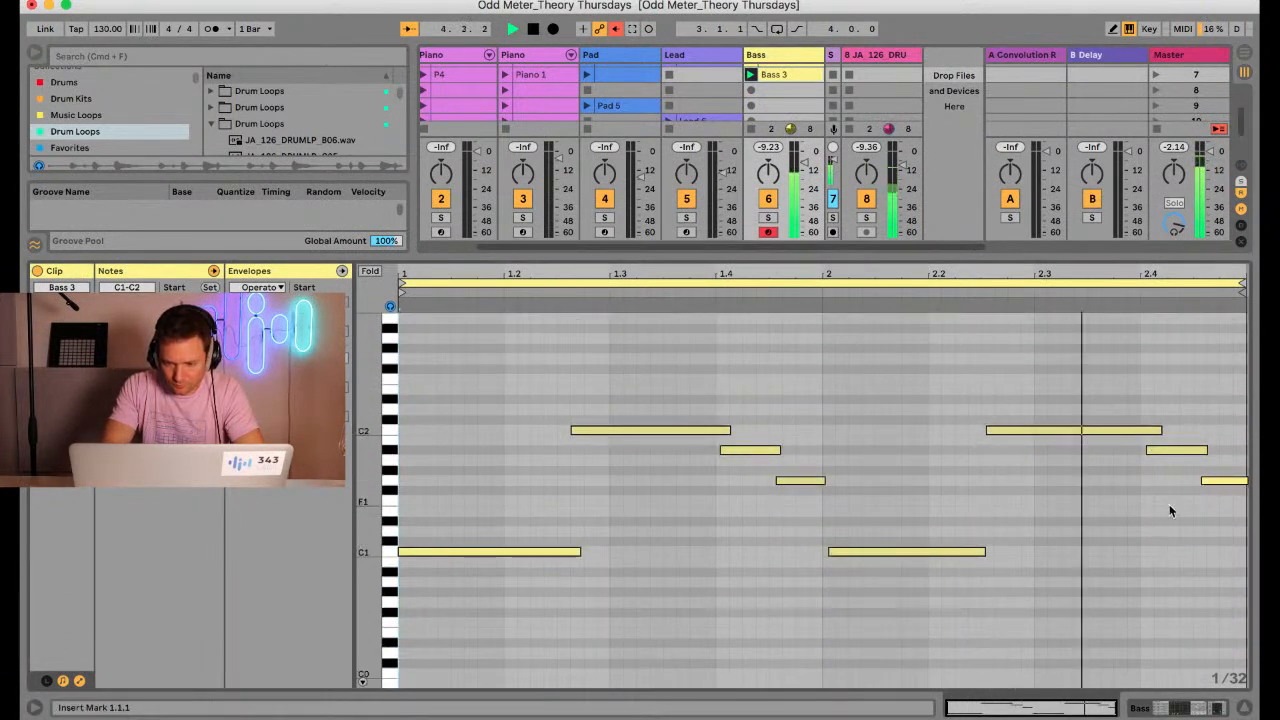
{"action": "left_click", "coordinate": [1168, 451]}
{"action": "key", "text": "Down"}
{"action": "key", "text": "Down"}
{"action": "key", "text": "Down"}
{"action": "left_click", "coordinate": [1028, 492]}
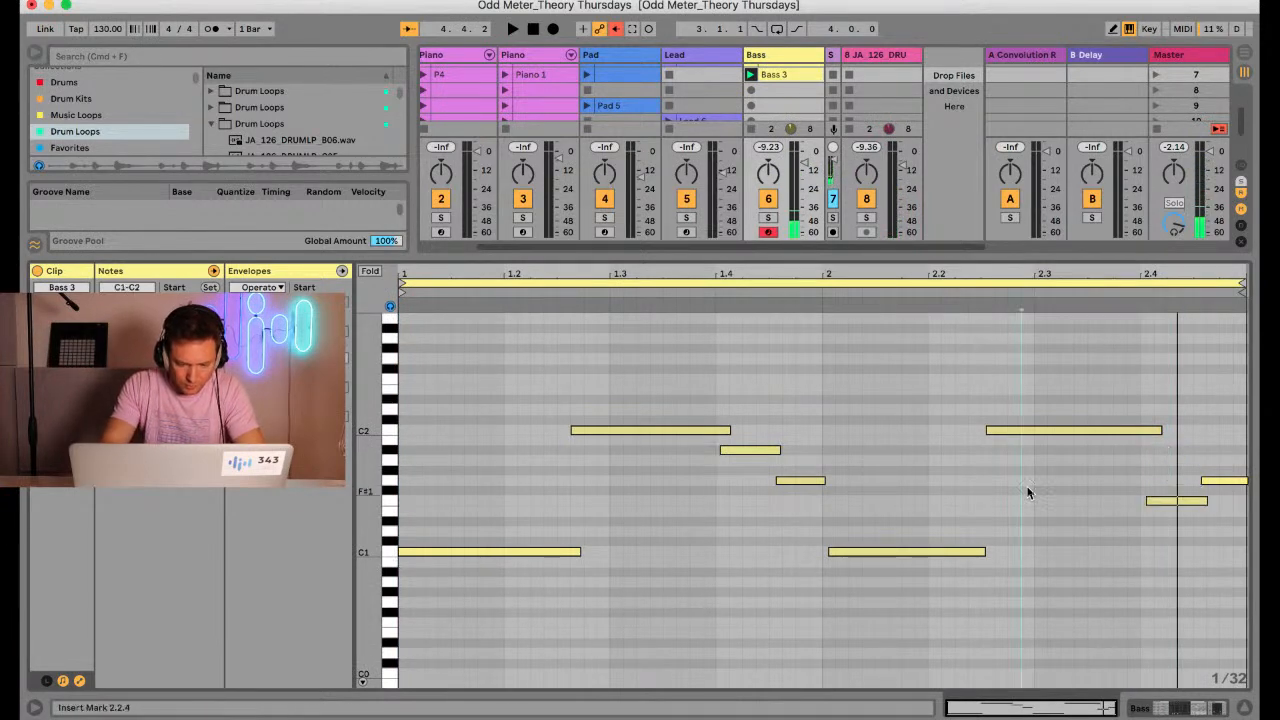
Quantize the starts and ends of all notes in Bass 3 to 1/16 at 100%
{"action": "key", "text": "super+a"}
{"action": "key", "text": "super+shift+u"}
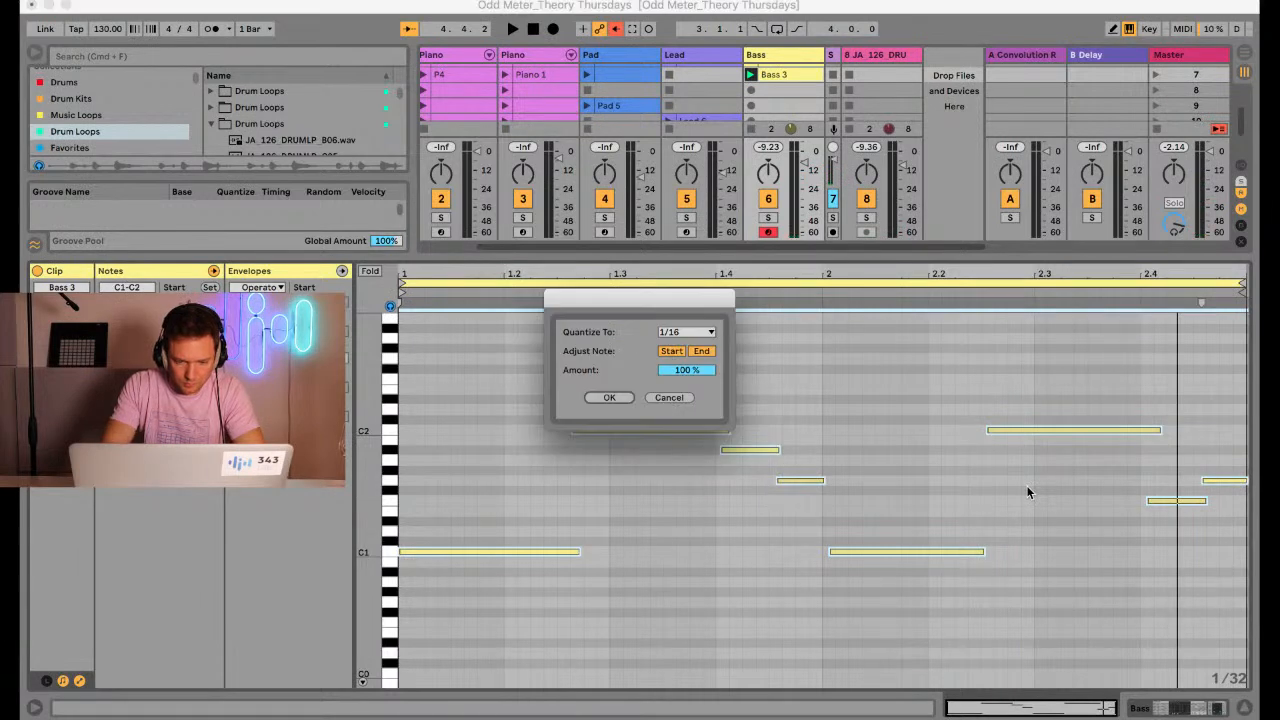
{"action": "key", "text": "Return"}
Select the first C1 and C2 notes of Bass 3 to examine their interval and play the clip
{"action": "left_click_drag", "start_coordinate": [369, 500], "coordinate": [440, 501]}
{"action": "left_click_drag", "start_coordinate": [502, 630], "coordinate": [633, 352]}
{"action": "key", "text": "space"}
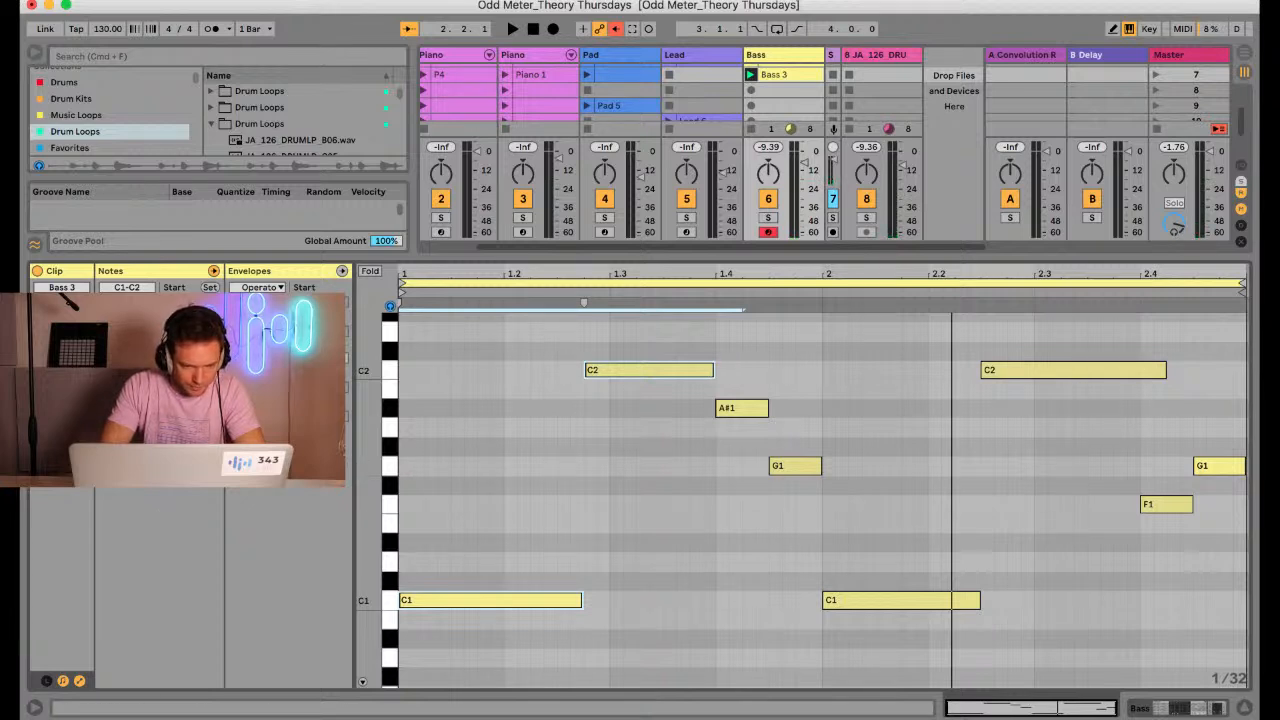
{"action": "key", "text": "space"}
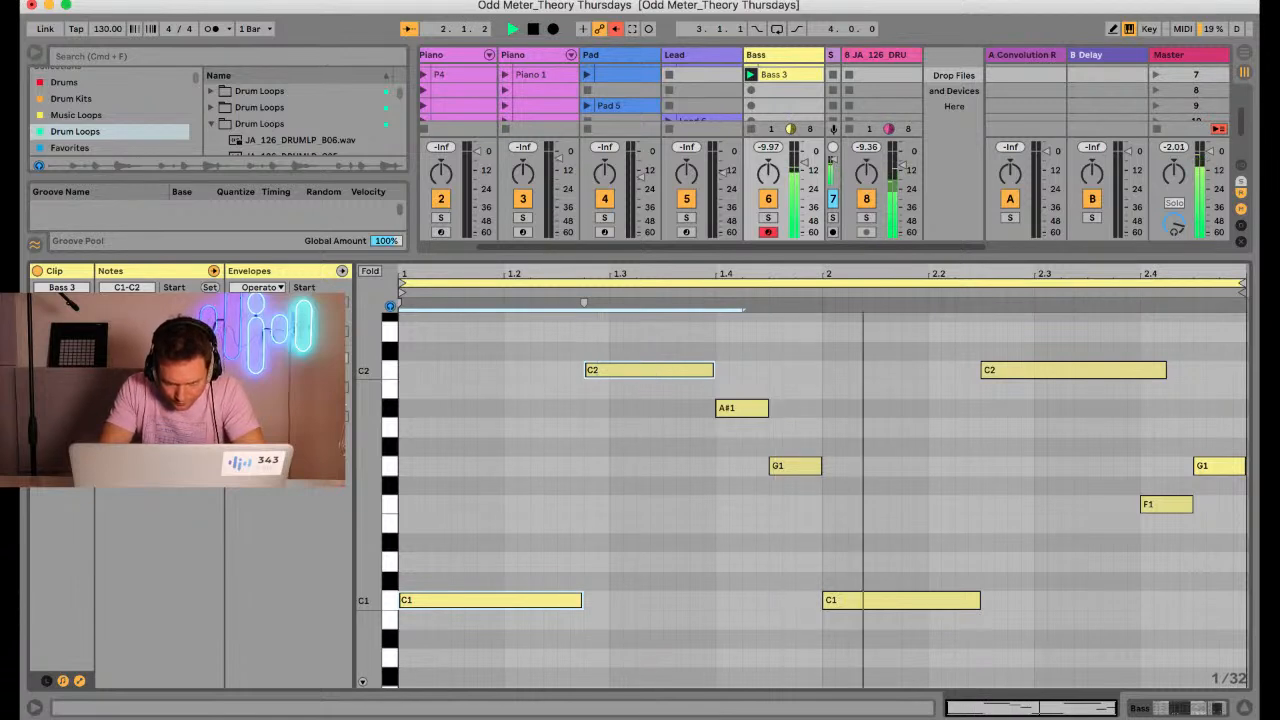
{"action": "key", "text": "space"}
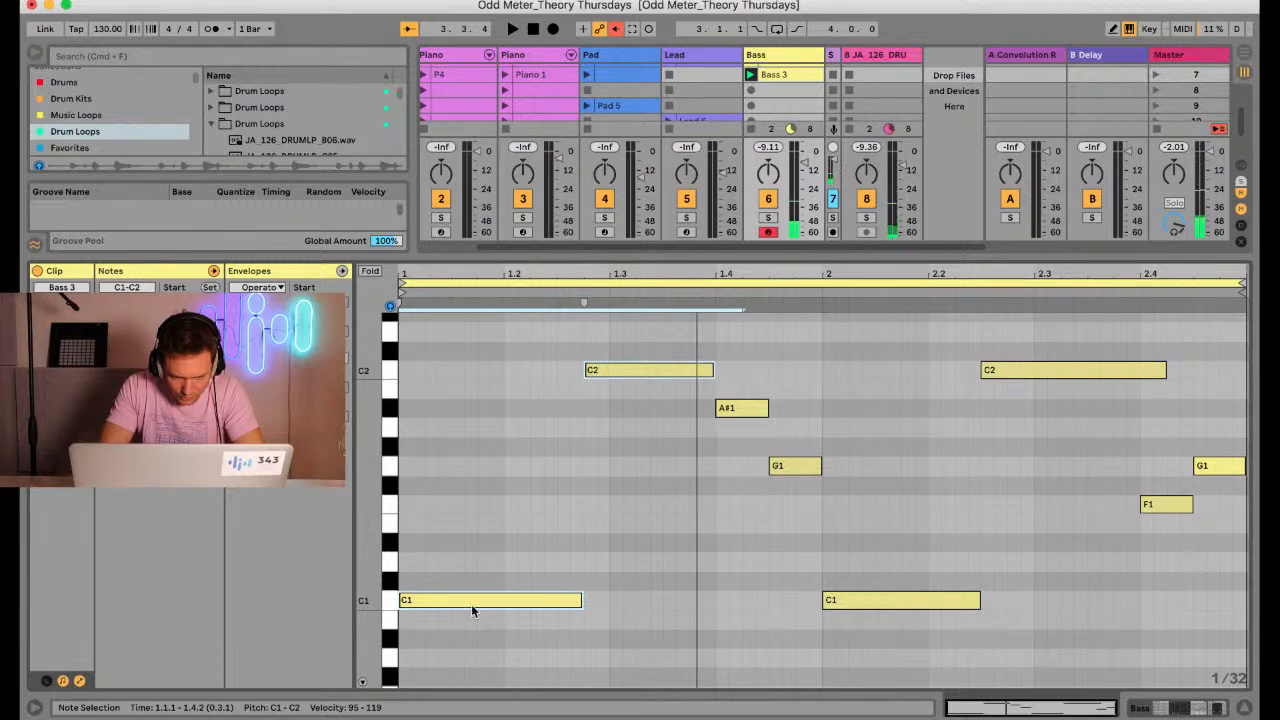
Shorten both C1 notes of Bass 3 slightly and make the first C2 note run from 1.2.3 to 1.4 during playback
{"action": "left_click", "coordinate": [389, 600]}
{"action": "left_click_drag", "start_coordinate": [583, 602], "coordinate": [570, 602]}
{"action": "left_click", "coordinate": [562, 565]}
{"action": "key", "text": "space"}
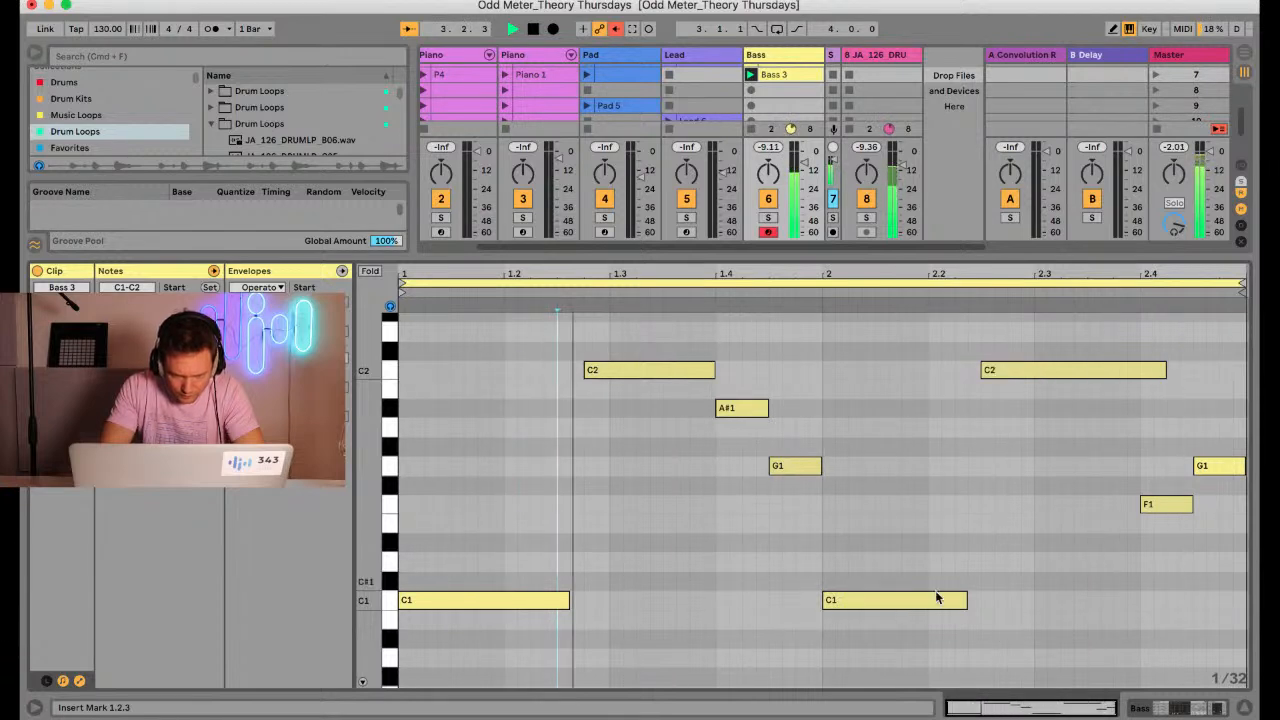
{"action": "left_click_drag", "start_coordinate": [607, 376], "coordinate": [583, 380]}
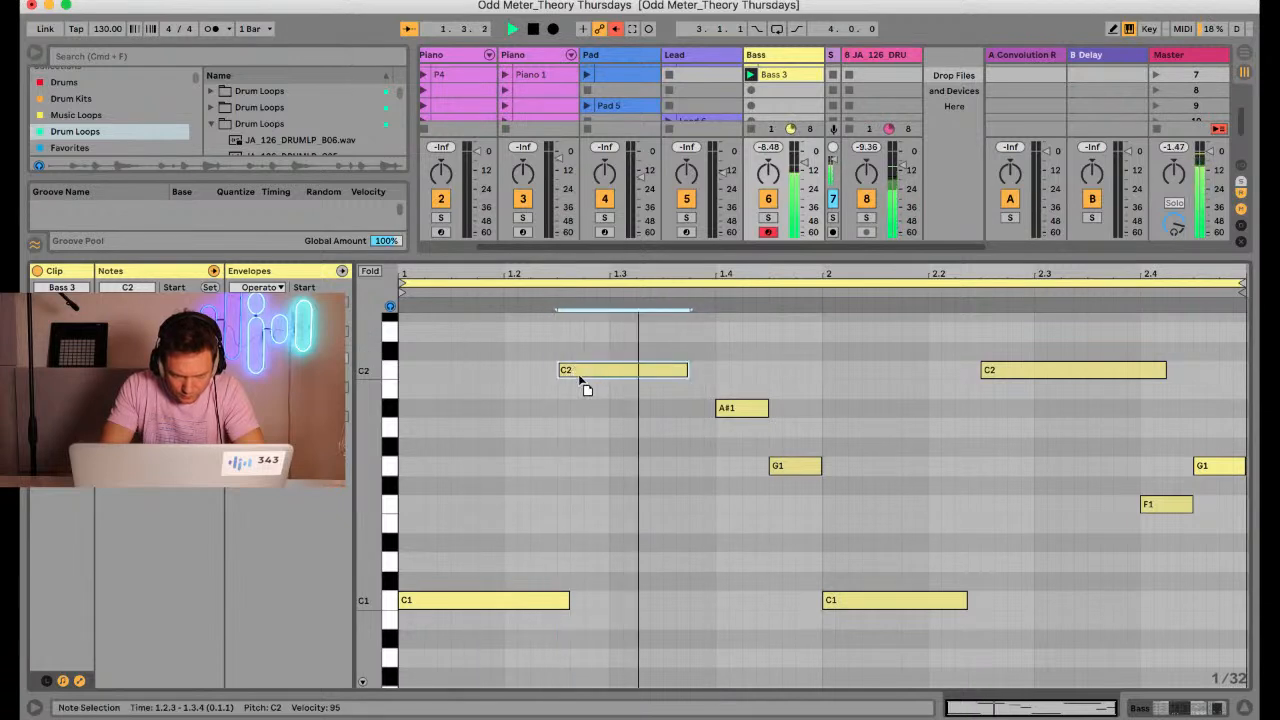
{"action": "left_click_drag", "start_coordinate": [688, 368], "coordinate": [712, 370]}
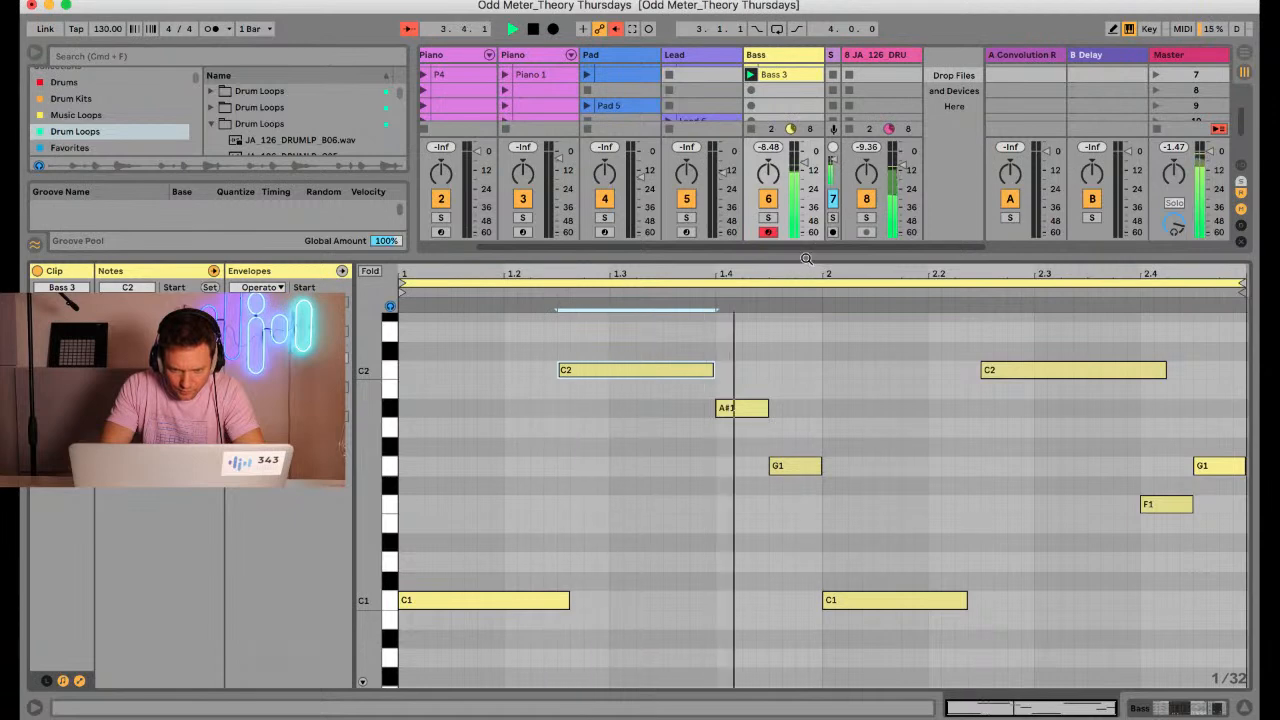
Shrink the note editor and launch Lead 8 to hear it together with Bass 3 and the drum loop
{"action": "left_click_drag", "start_coordinate": [803, 257], "coordinate": [775, 442]}
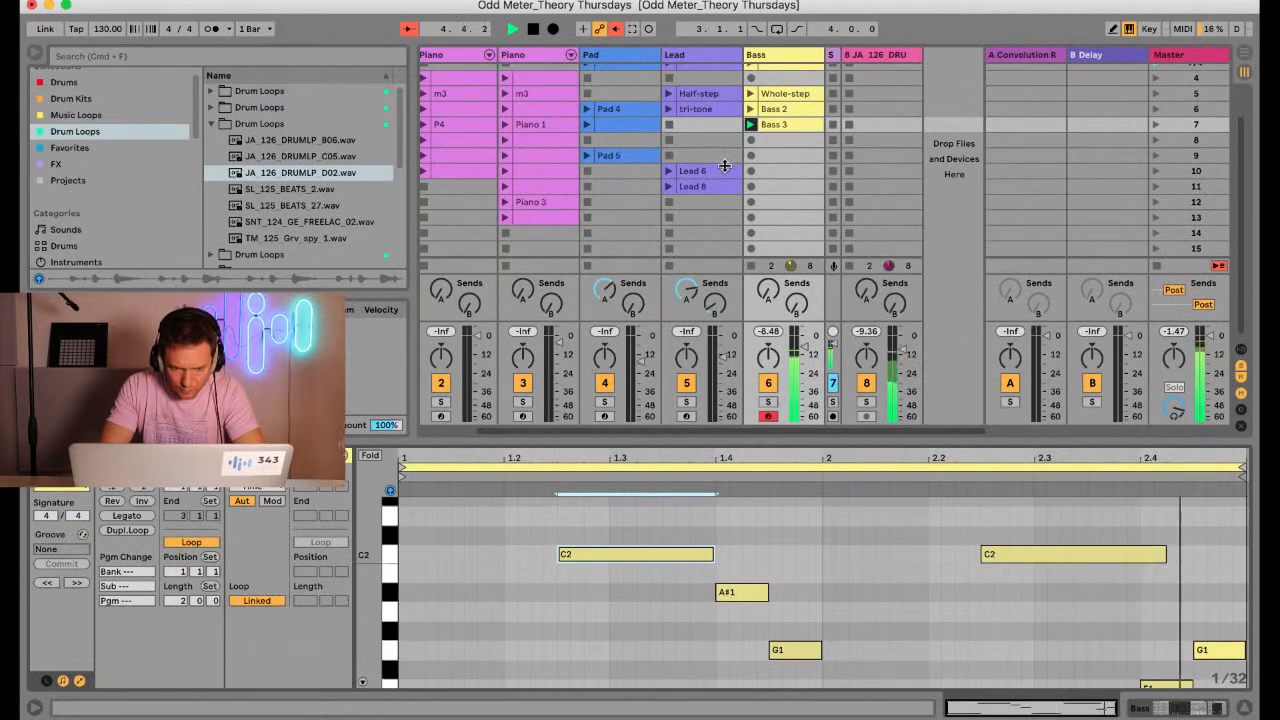
{"action": "key", "text": "space"}
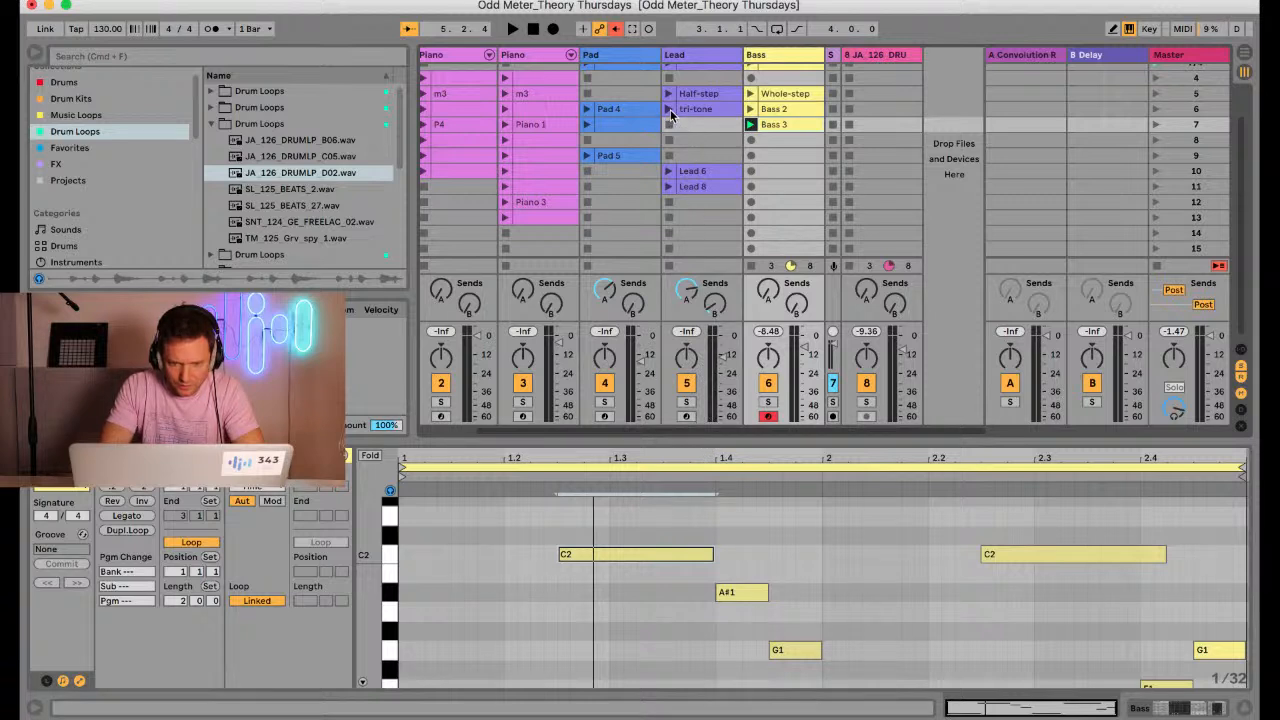
{"action": "scroll", "coordinate": [670, 113], "scroll_direction": "left", "scroll_amount": 1}
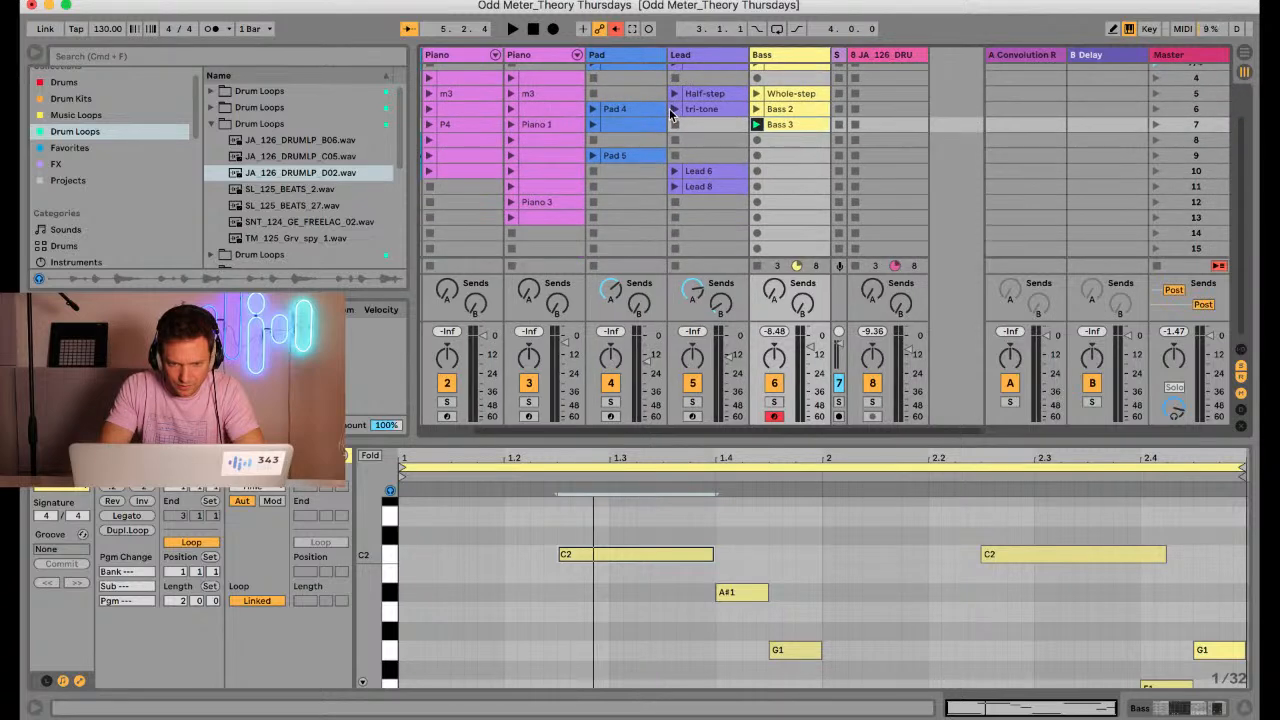
{"action": "left_click", "coordinate": [675, 187]}
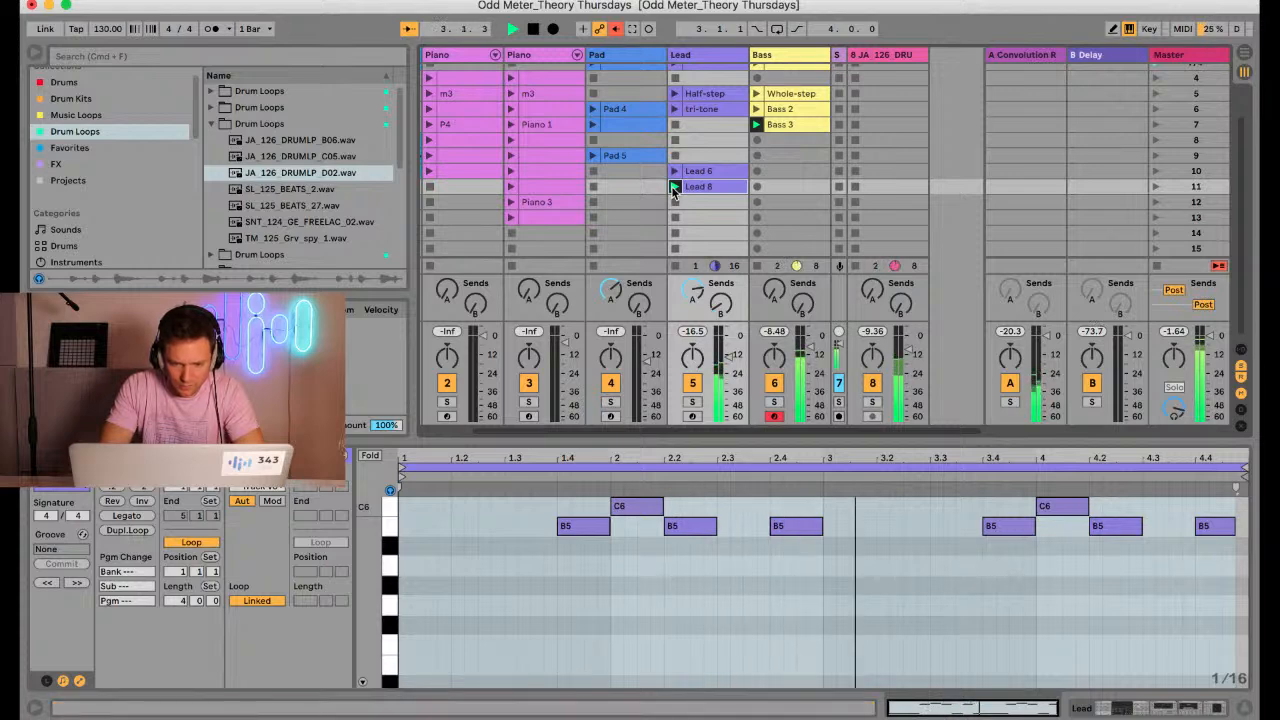
{"action": "mouse_move", "coordinate": [785, 440]}
{"action": "left_mouse_down"}
{"action": "mouse_move", "coordinate": [779, 270]}
{"action": "mouse_move", "coordinate": [762, 430]}
{"action": "left_mouse_up"}
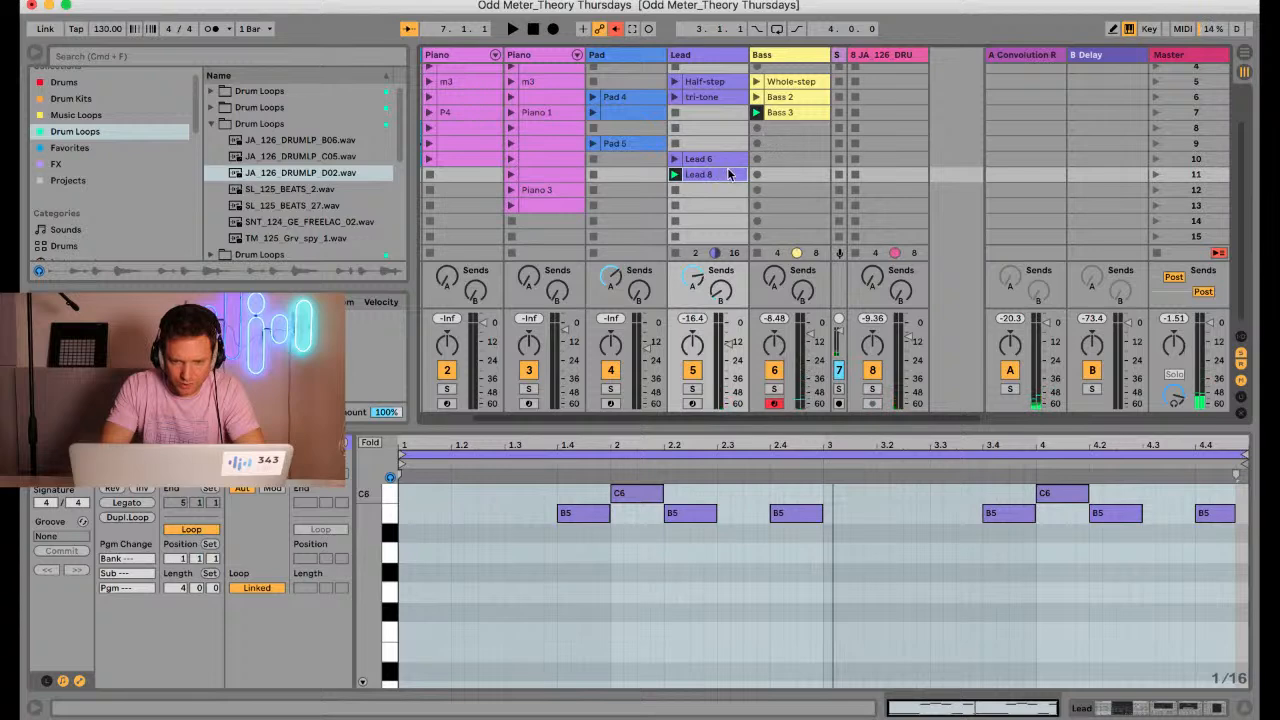
Compare the notes of Bass 3 and Lead 8, launch the Half-step lead clip with the bass, and reopen Bass 3
{"action": "left_click", "coordinate": [785, 114]}
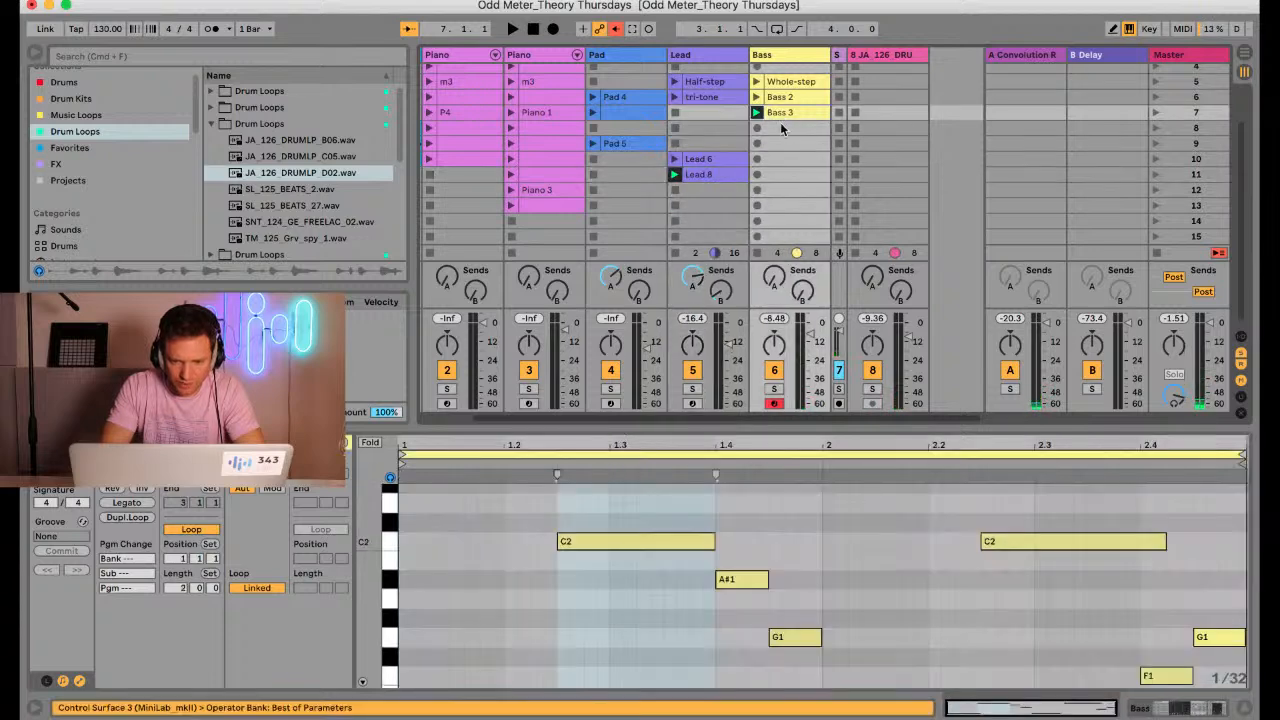
{"action": "left_click", "coordinate": [714, 178]}
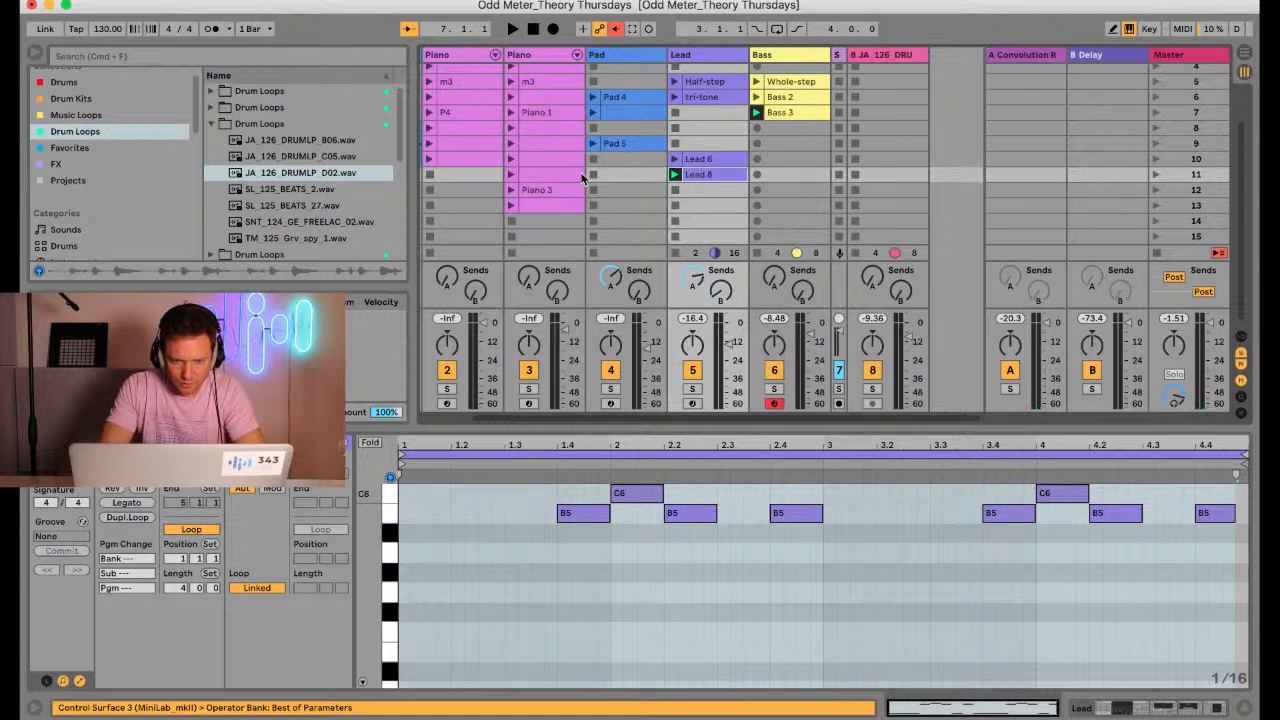
{"action": "scroll", "coordinate": [702, 106], "scroll_direction": "up", "scroll_amount": 3}
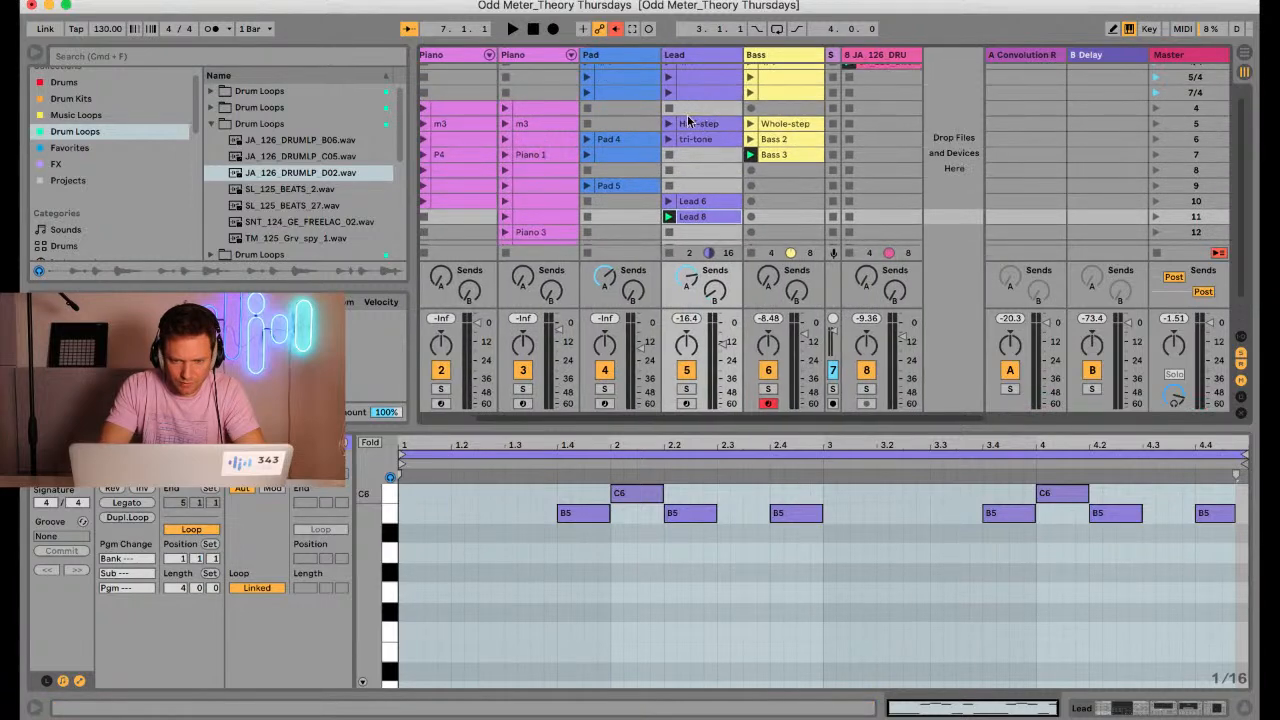
{"action": "left_click", "coordinate": [669, 124]}
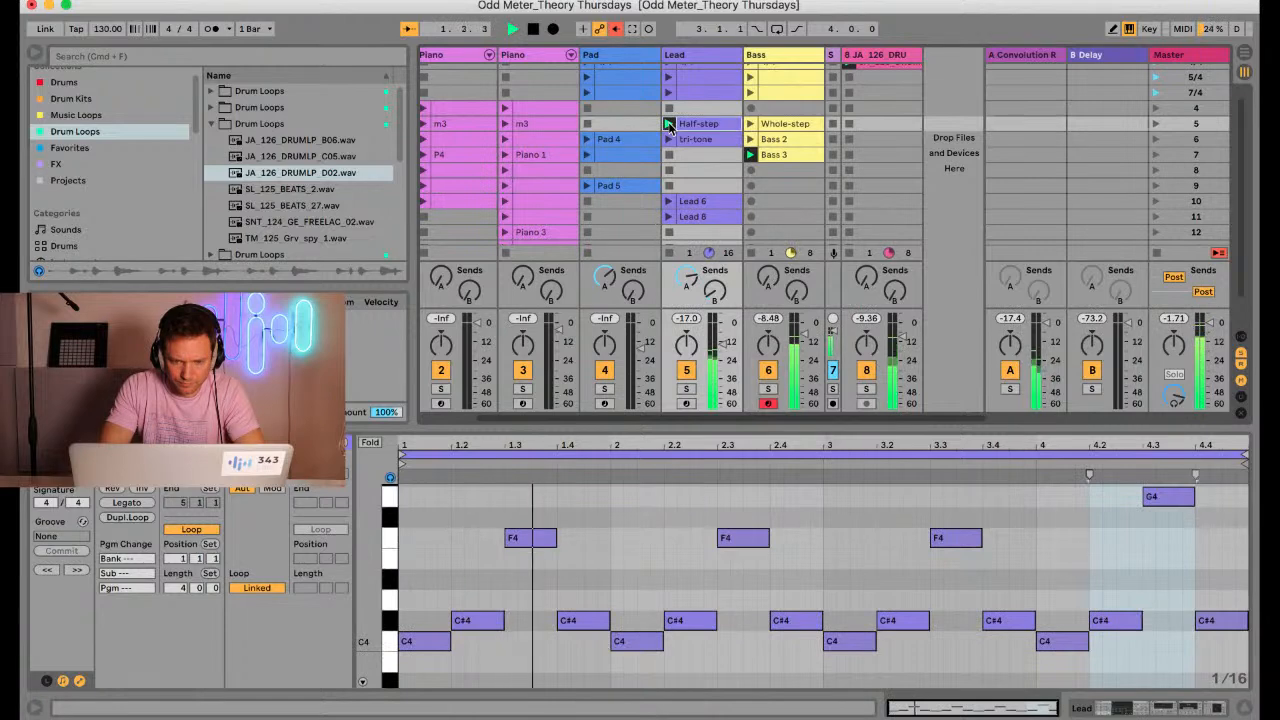
{"action": "left_click", "coordinate": [781, 156]}
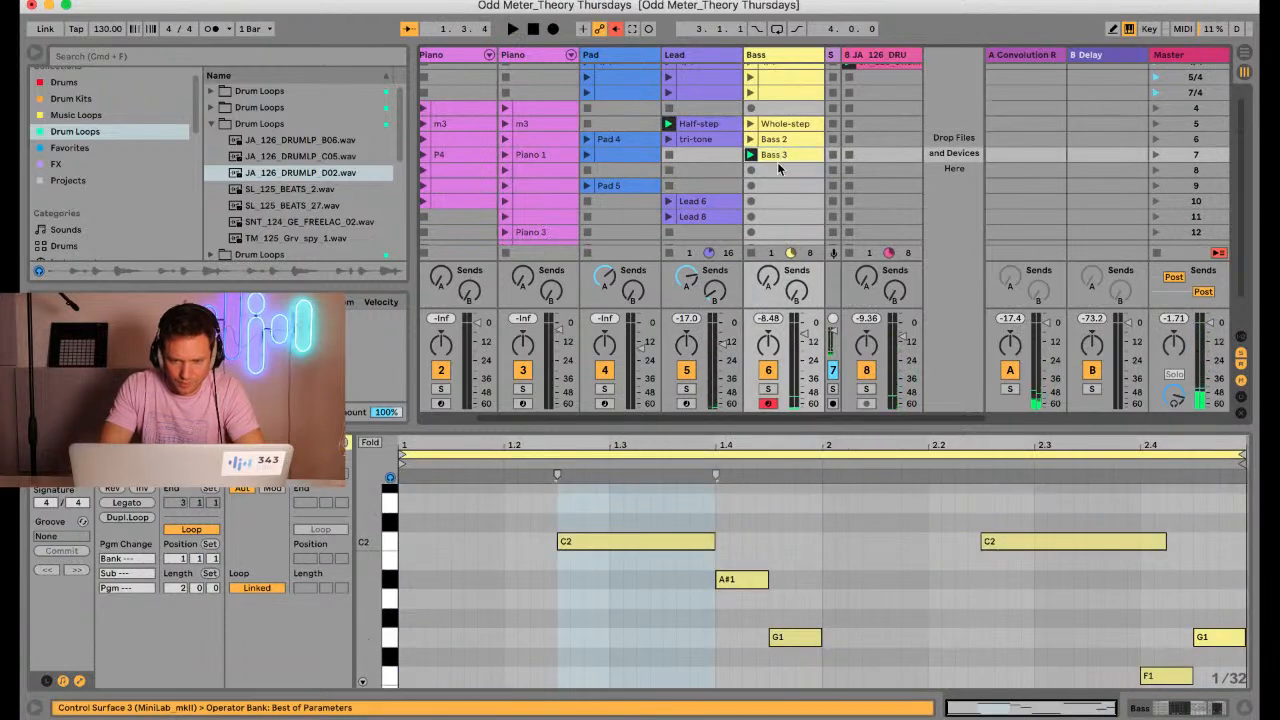
Launch the 4/4 clip on the Drums track to accompany Bass 3 and the Half-step lead
{"action": "scroll", "coordinate": [849, 94], "scroll_direction": "up", "scroll_amount": 1}
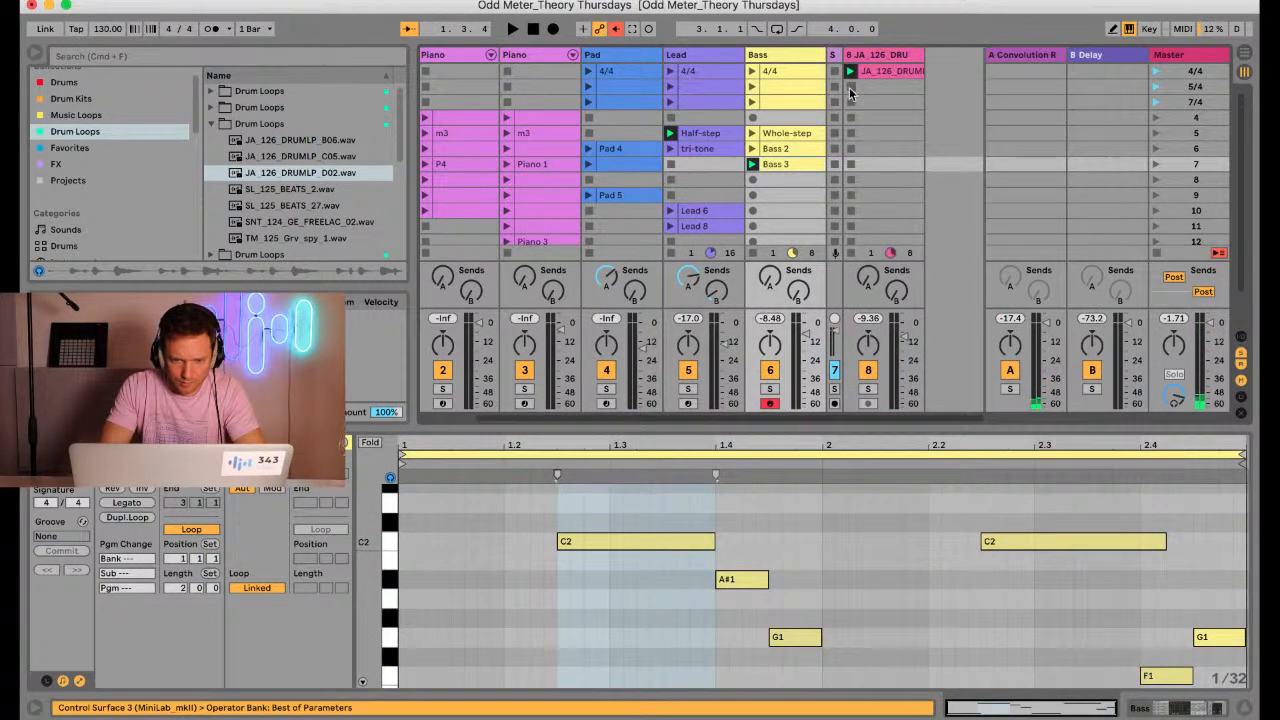
{"action": "scroll", "coordinate": [450, 110], "scroll_direction": "left", "scroll_amount": 1}
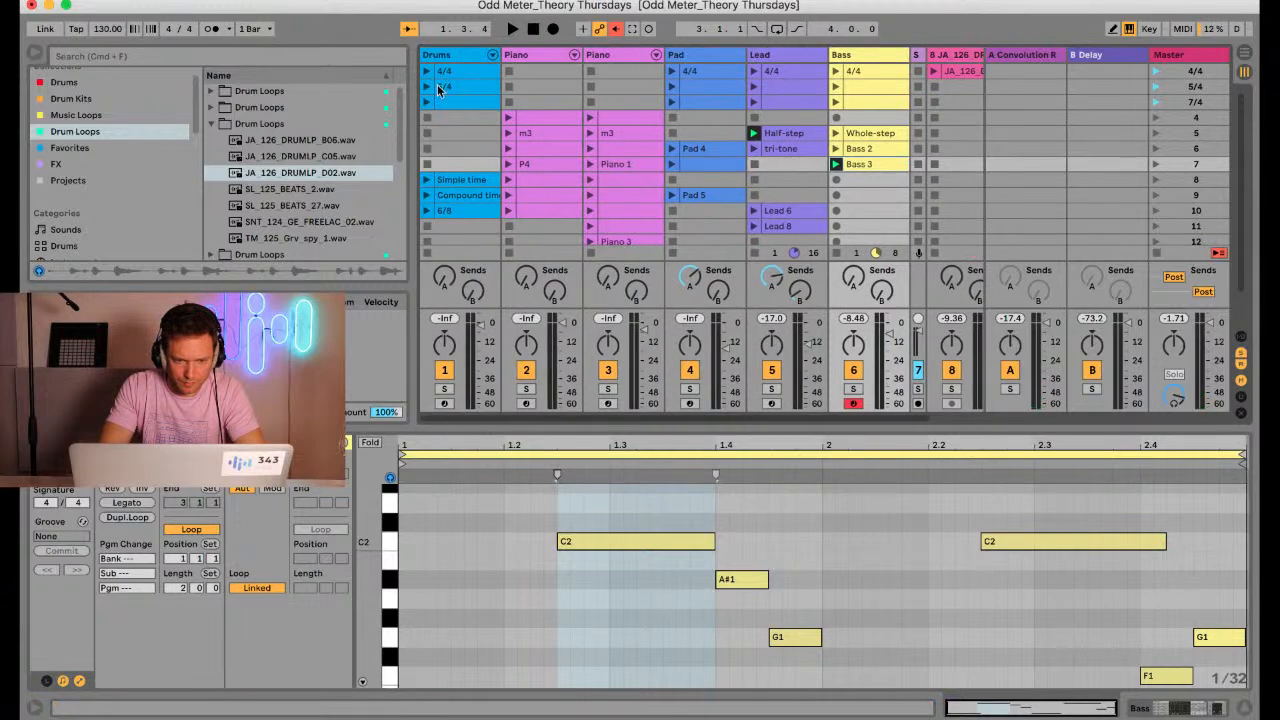
{"action": "scroll", "coordinate": [436, 92], "scroll_direction": "right", "scroll_amount": 1}
{"action": "scroll", "coordinate": [431, 77], "scroll_direction": "left", "scroll_amount": 1}
{"action": "left_click", "coordinate": [427, 72]}
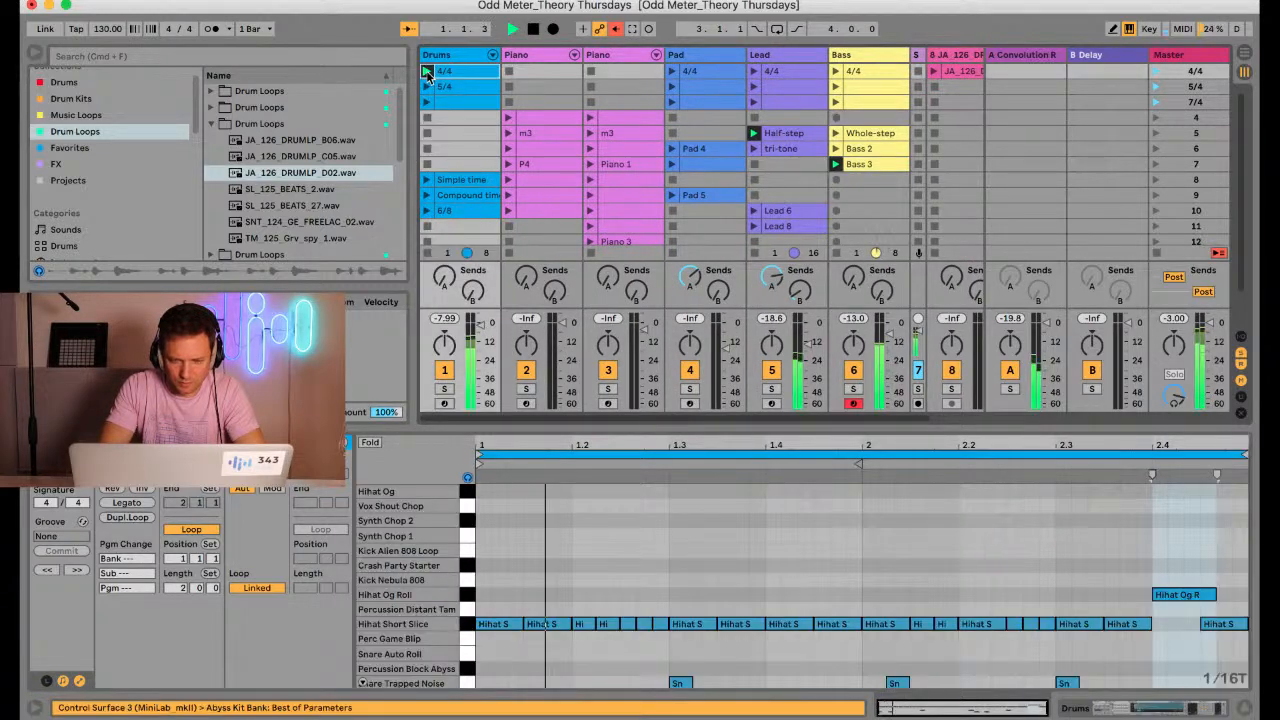
Enlarge the note editor, transpose all Bass 3 notes down seven semitones to the F0–F1 range, and play the result
{"action": "left_click", "coordinate": [855, 167]}
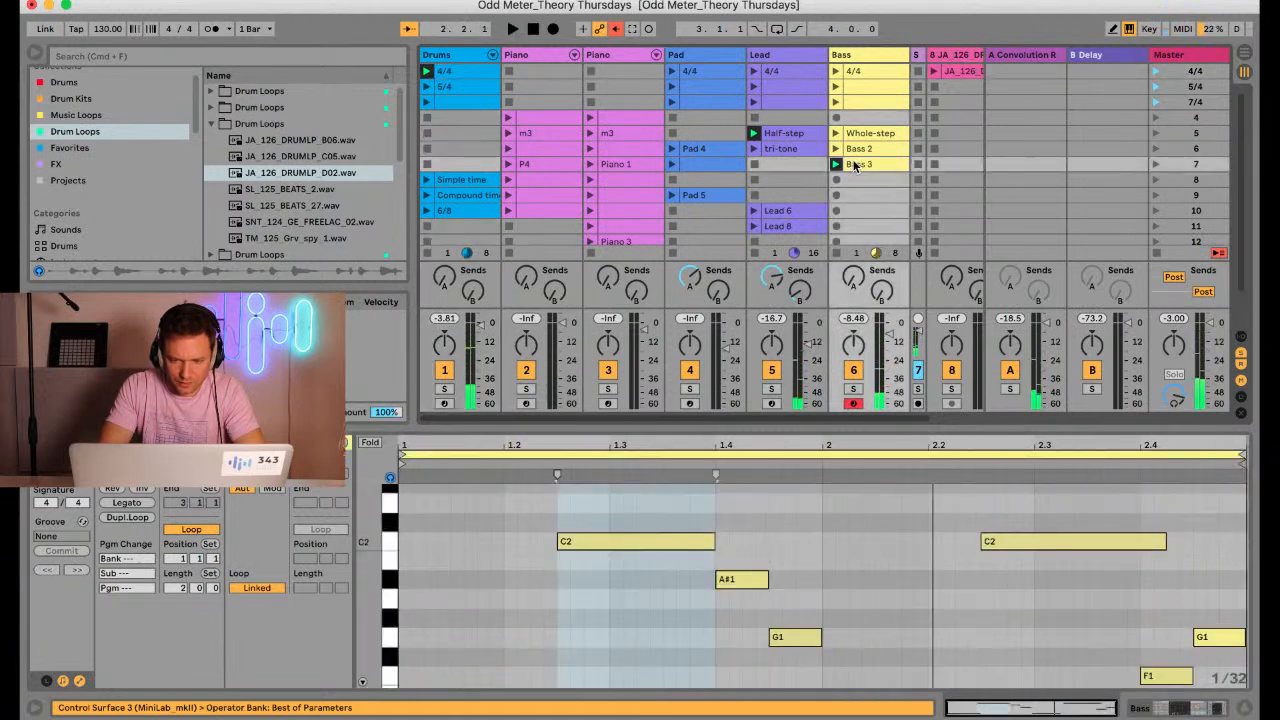
{"action": "left_click", "coordinate": [819, 554]}
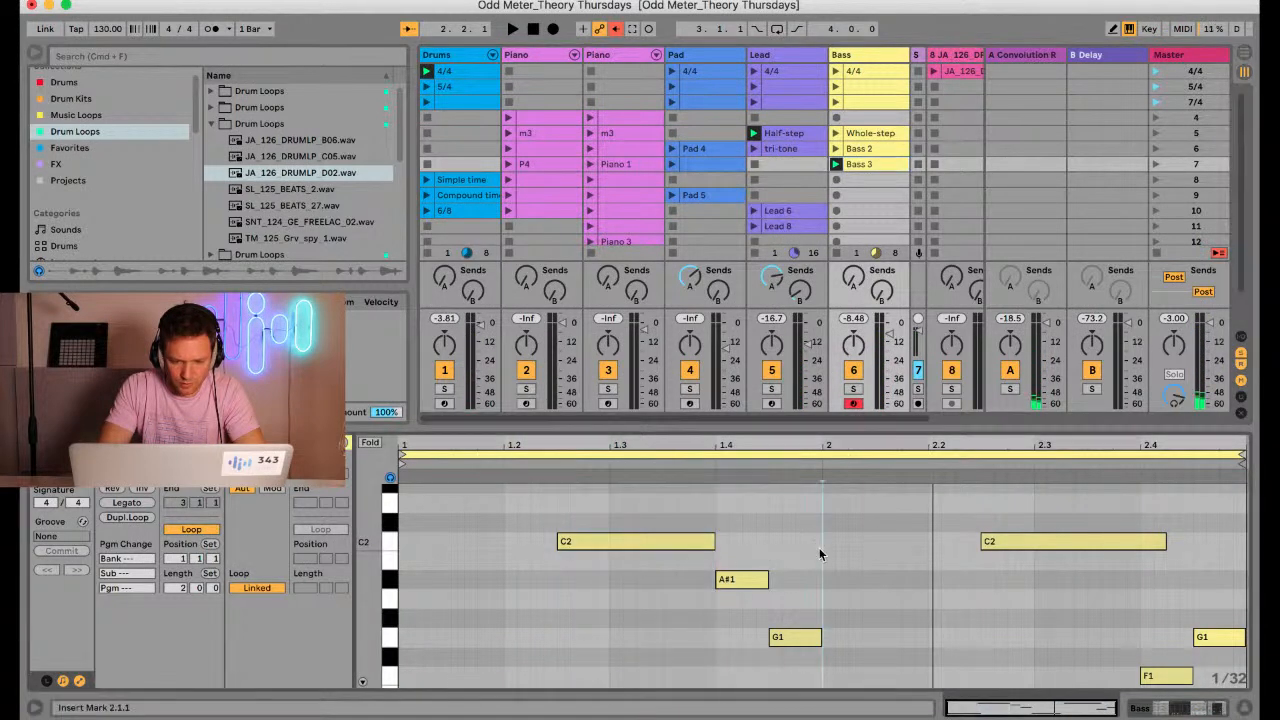
{"action": "left_click_drag", "start_coordinate": [813, 430], "coordinate": [810, 162]}
{"action": "left_click", "coordinate": [607, 435]}
{"action": "key", "text": "super+a"}
{"action": "key", "text": "Down"}
{"action": "key", "text": "Down"}
{"action": "key", "text": "Down"}
{"action": "key", "text": "Down"}
{"action": "key", "text": "Down"}
{"action": "key", "text": "Down"}
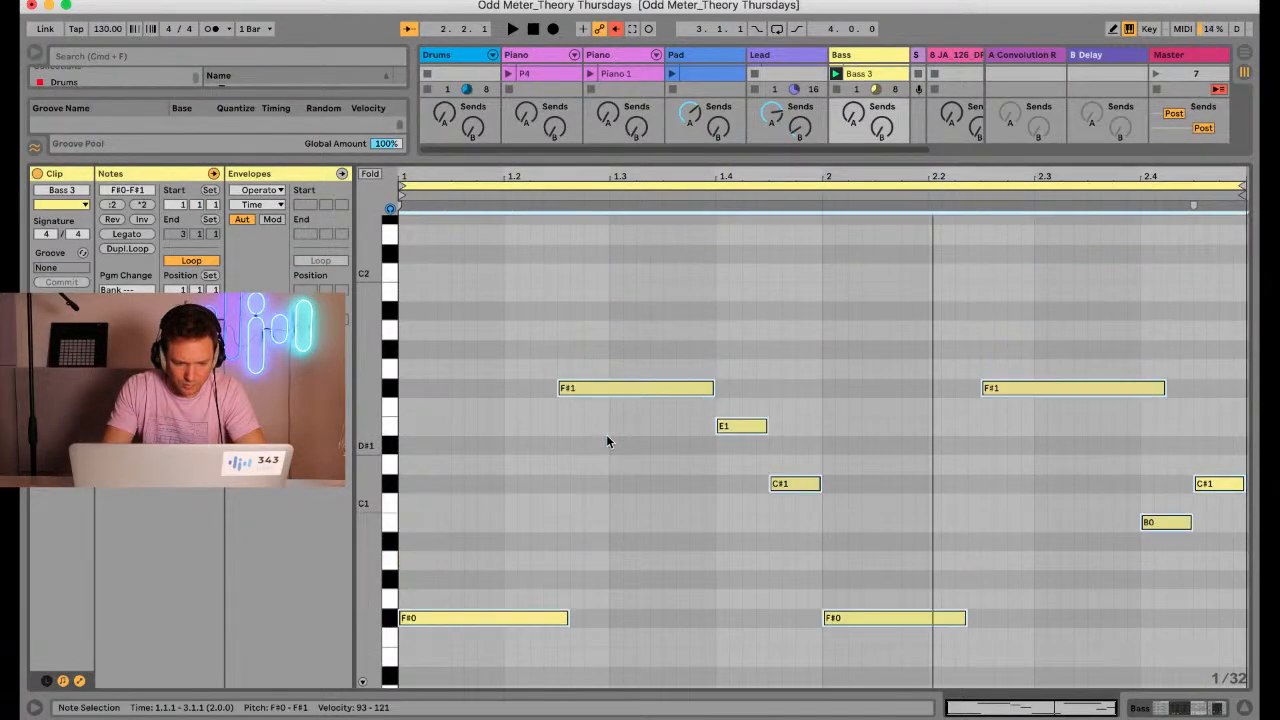
{"action": "key", "text": "Down"}
{"action": "key", "text": "space"}
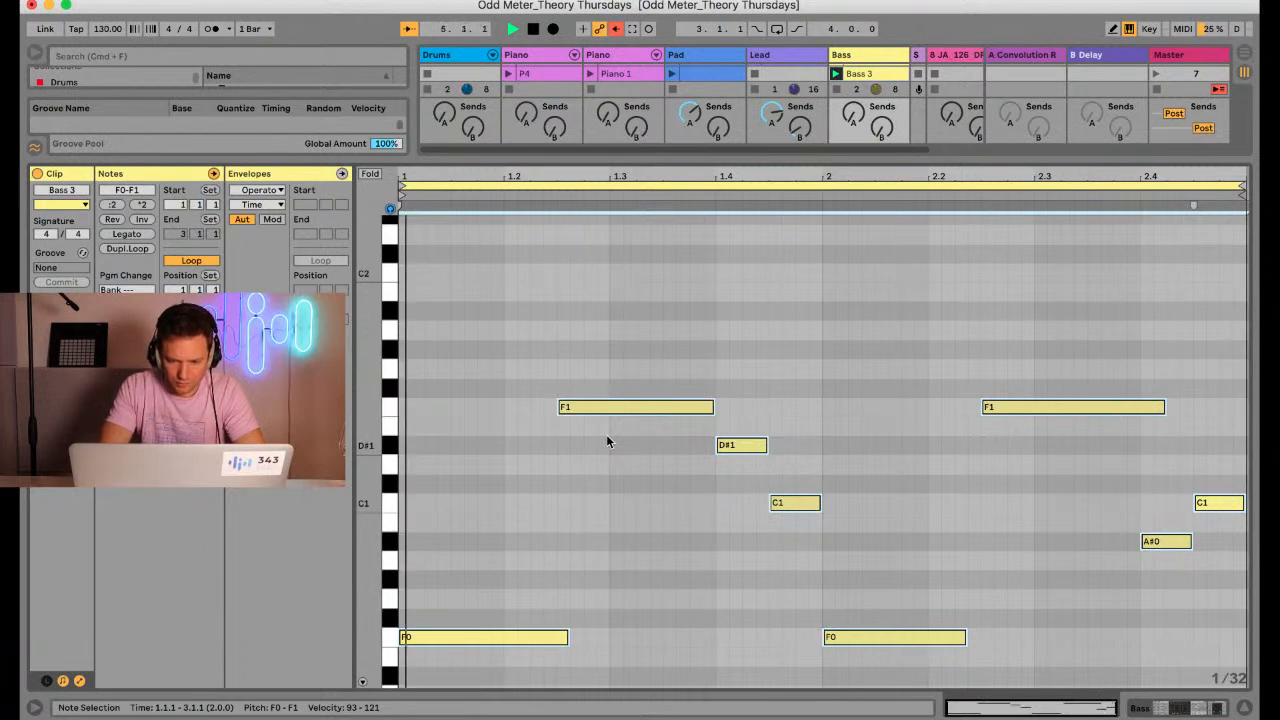
Delete the short D#1, C1 and A#0 notes from Bass 3, keeping only the F0 and F1 octave notes, and play the clip
{"action": "key", "text": "space"}
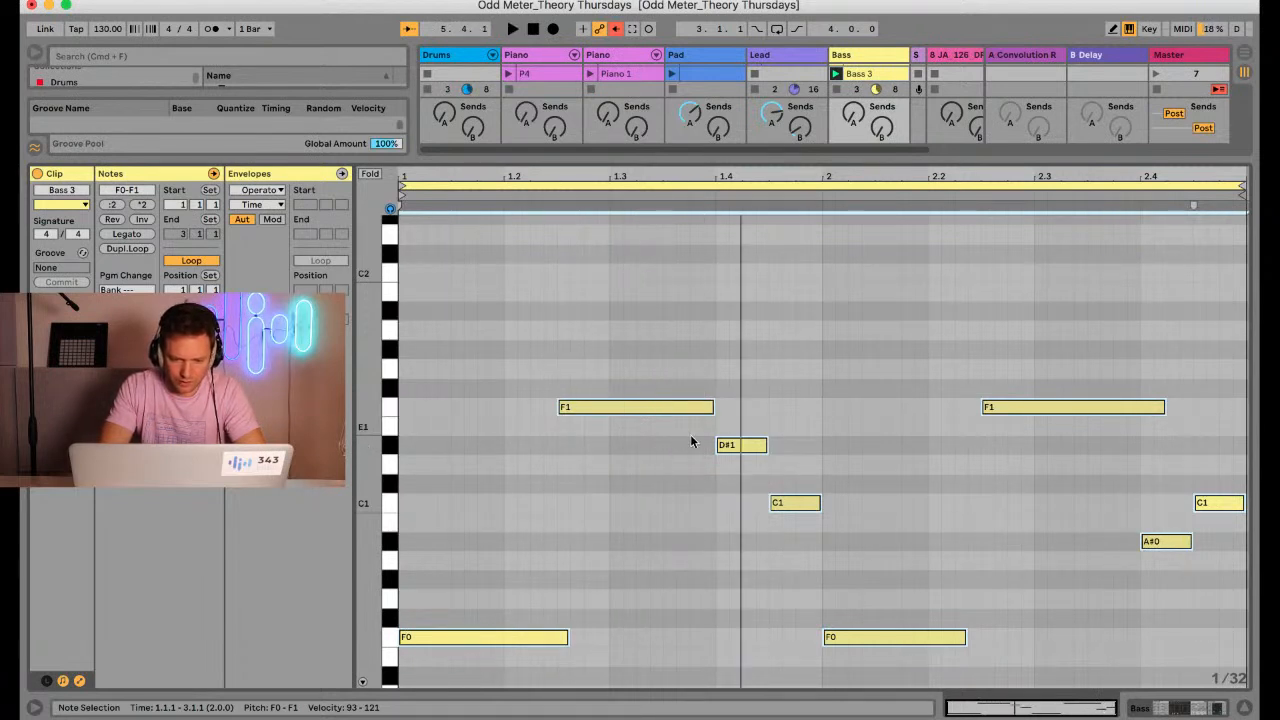
{"action": "left_click", "coordinate": [738, 444]}
{"action": "left_click", "coordinate": [800, 503], "text": "shift"}
{"action": "key", "text": "Delete"}
{"action": "left_click_drag", "start_coordinate": [1119, 596], "coordinate": [1200, 508]}
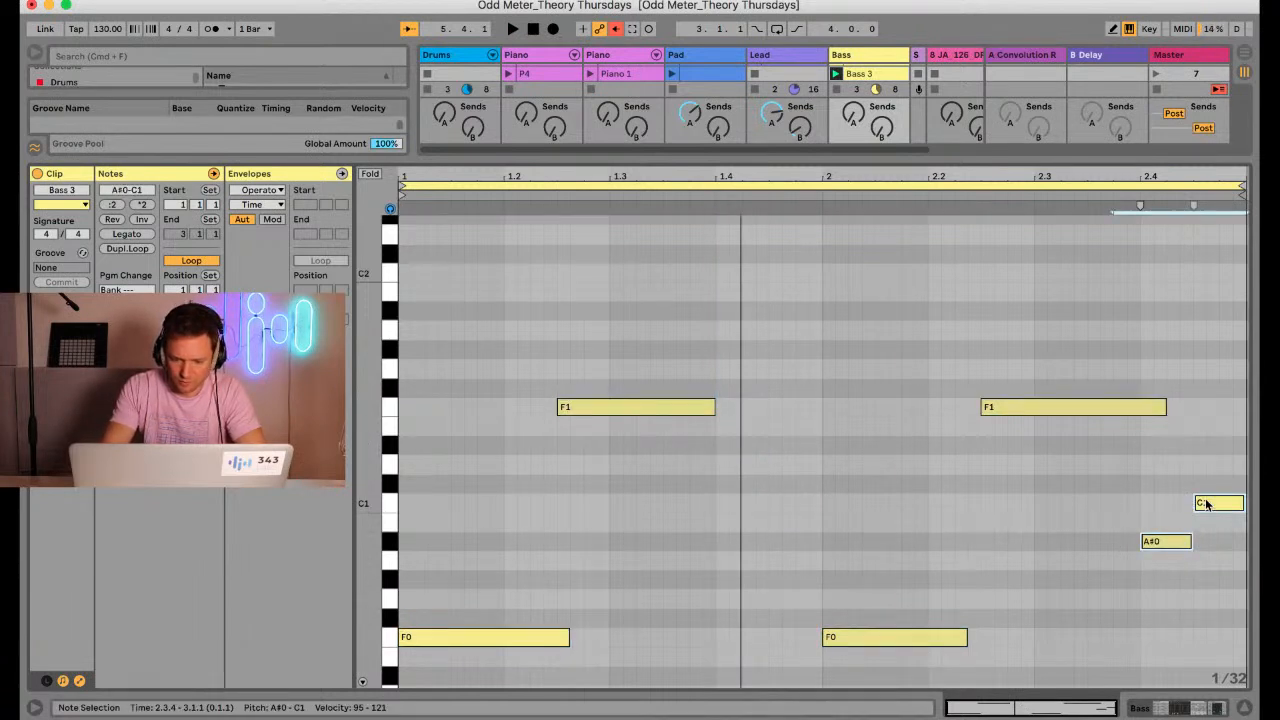
{"action": "key", "text": "Delete"}
{"action": "key", "text": "space"}
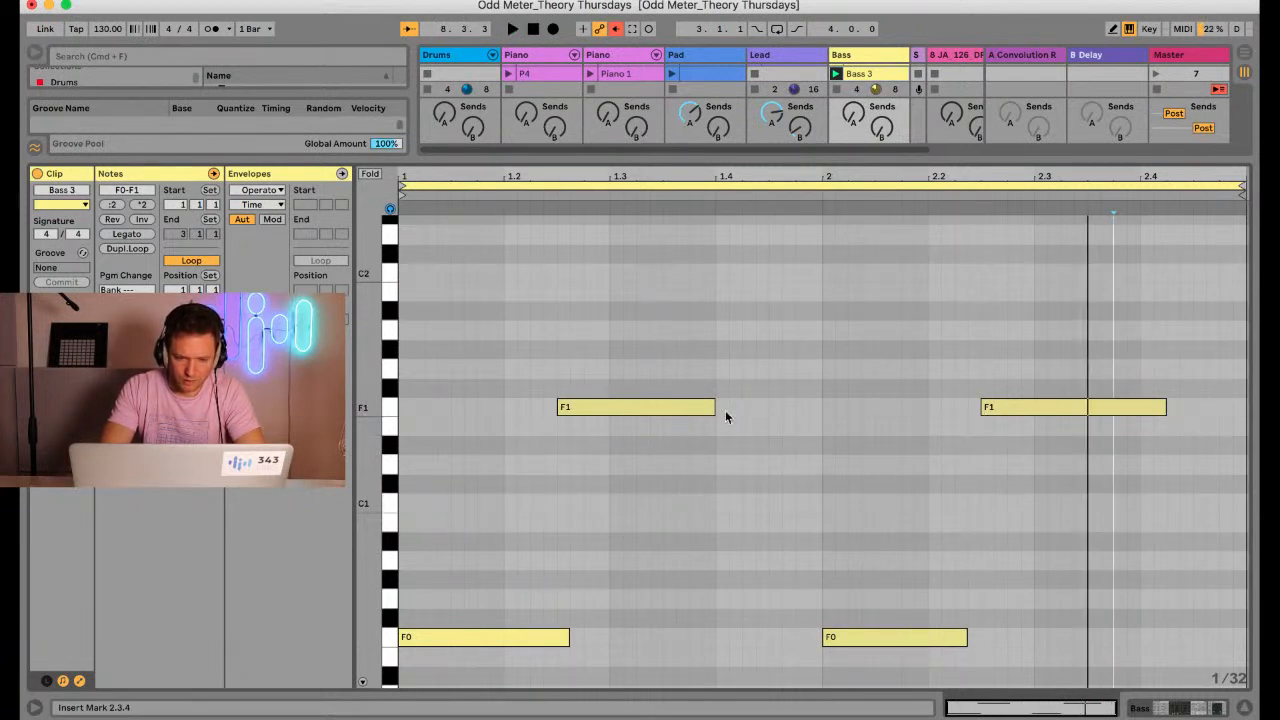
Lengthen both F1 notes of Bass 3 so the first one ends at bar 2, and play the clip
{"action": "left_click", "coordinate": [390, 419]}
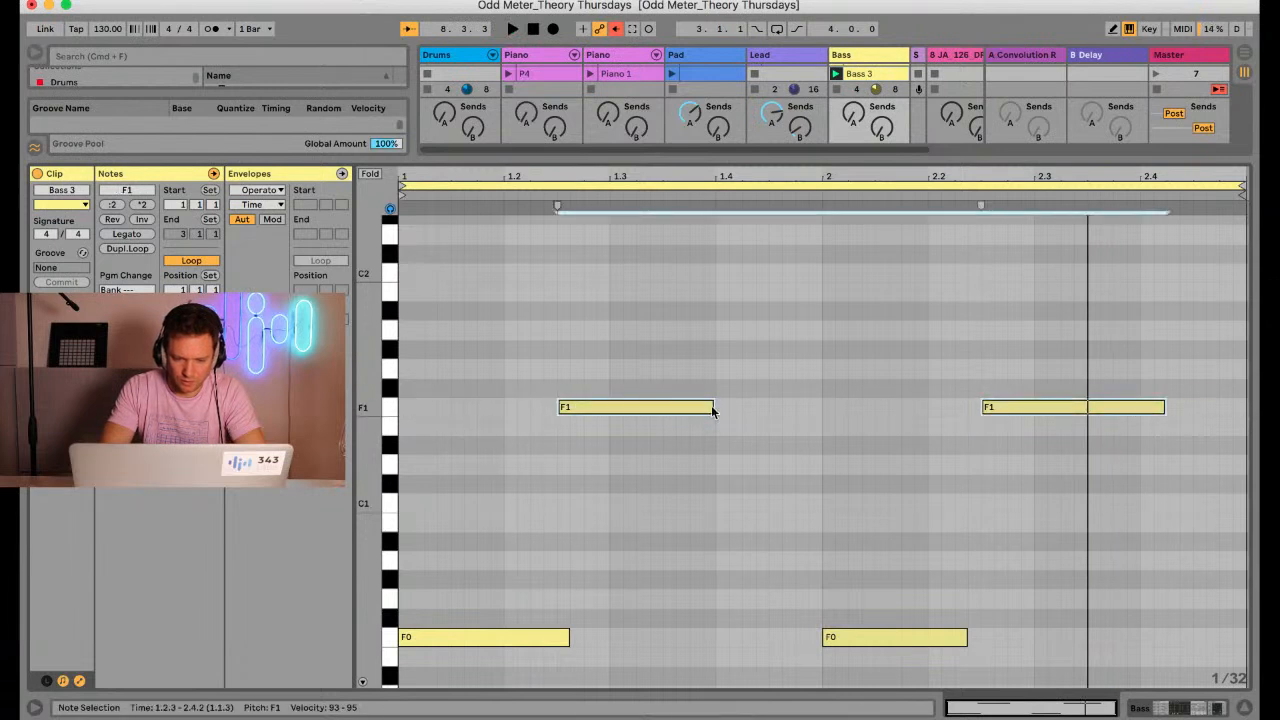
{"action": "left_click_drag", "start_coordinate": [713, 411], "coordinate": [817, 414]}
{"action": "key", "text": "space"}
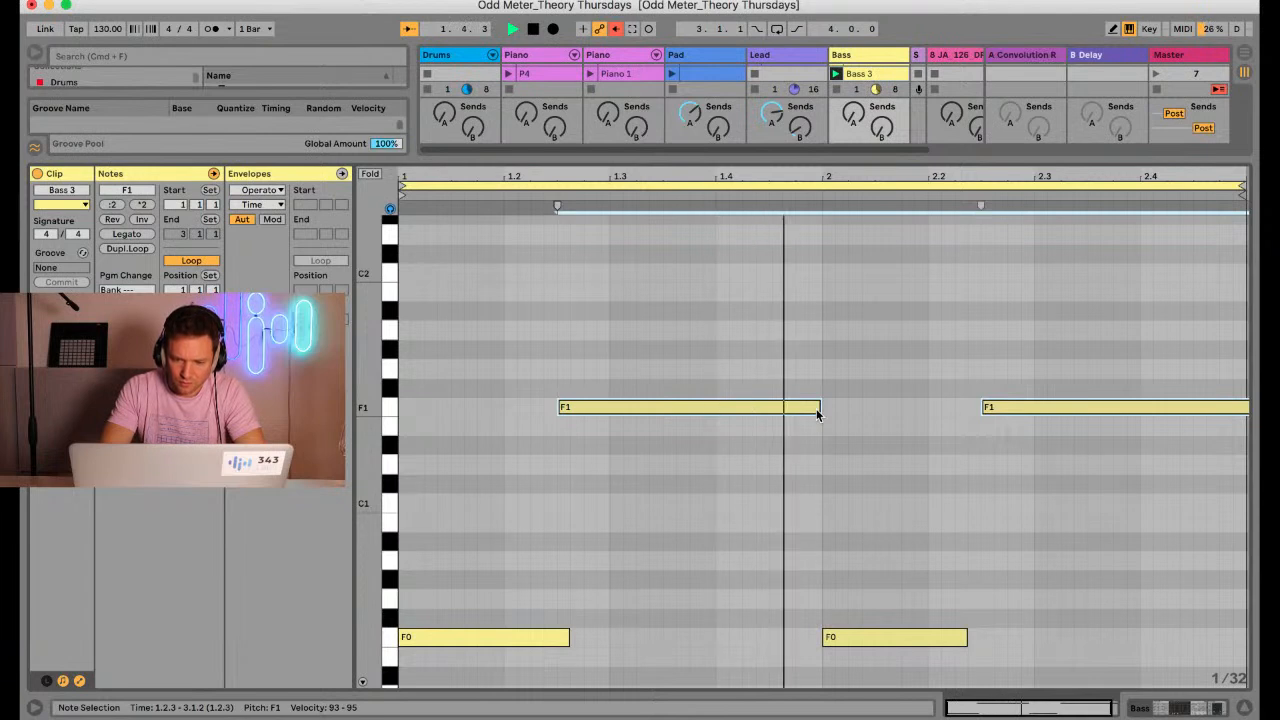
Shrink the note editor to show the full clip grid again and stop all clips
{"action": "left_click_drag", "start_coordinate": [822, 178], "coordinate": [809, 174]}
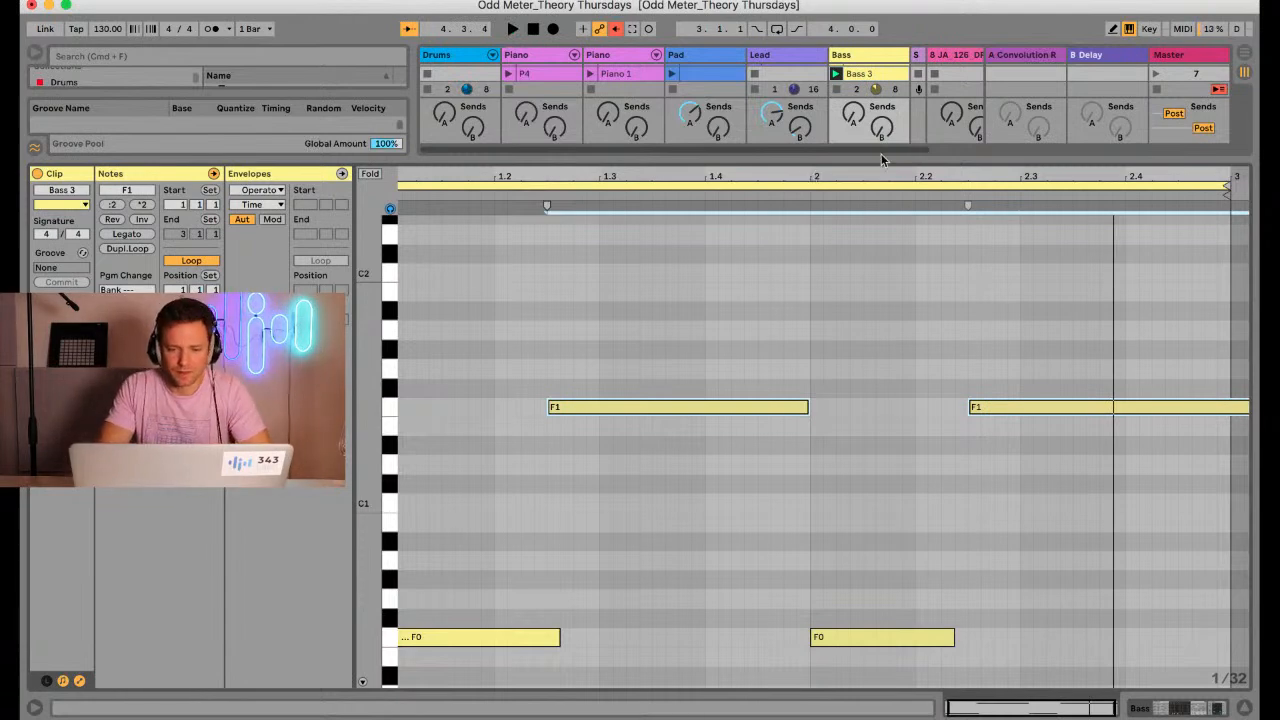
{"action": "left_click_drag", "start_coordinate": [879, 158], "coordinate": [863, 432]}
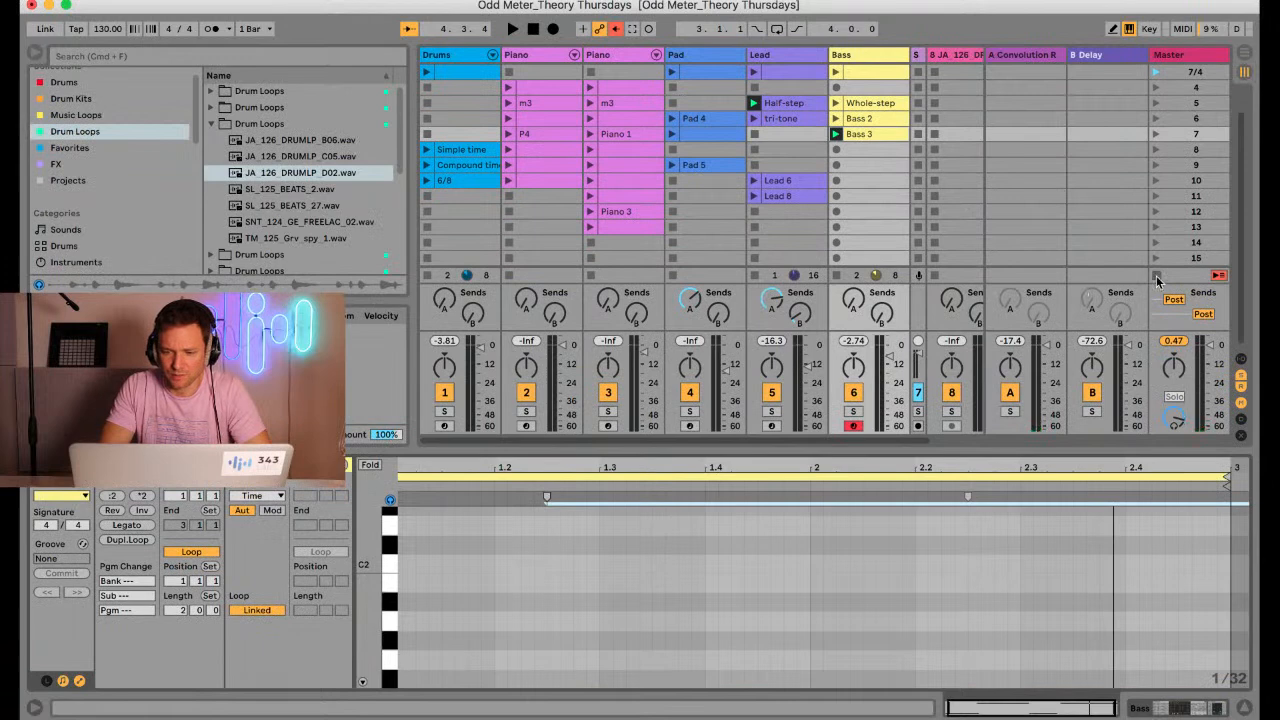
{"action": "scroll", "coordinate": [770, 183], "scroll_direction": "up", "scroll_amount": 2}
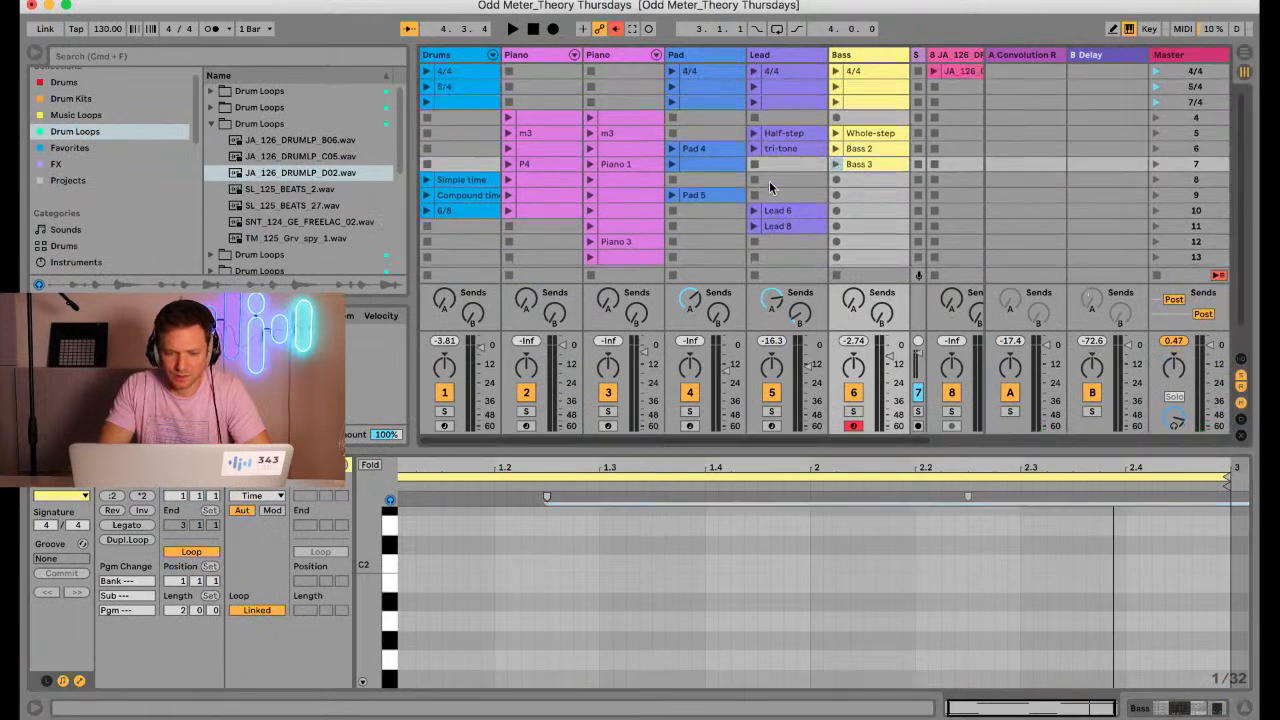